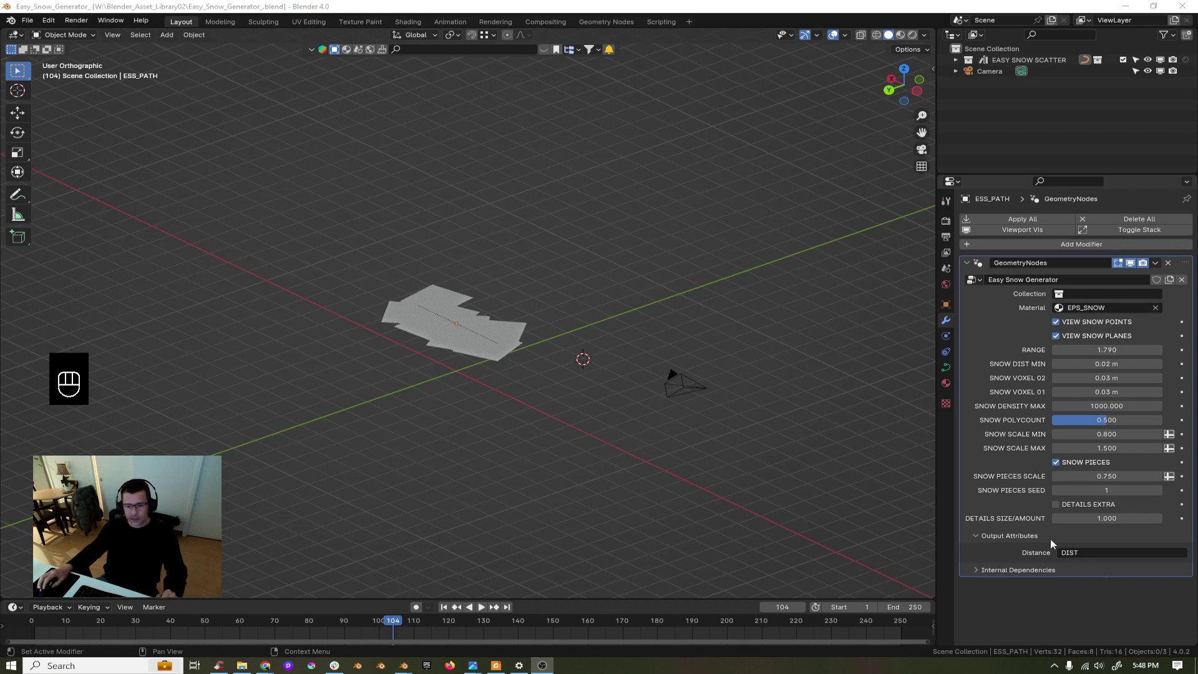
- Import the Wild West Building model from the BlenderKit architecture assets and place it in front of the existing snow object
middle_drag(427, 347, 453, 350)
scroll(417, 249, up, 2)
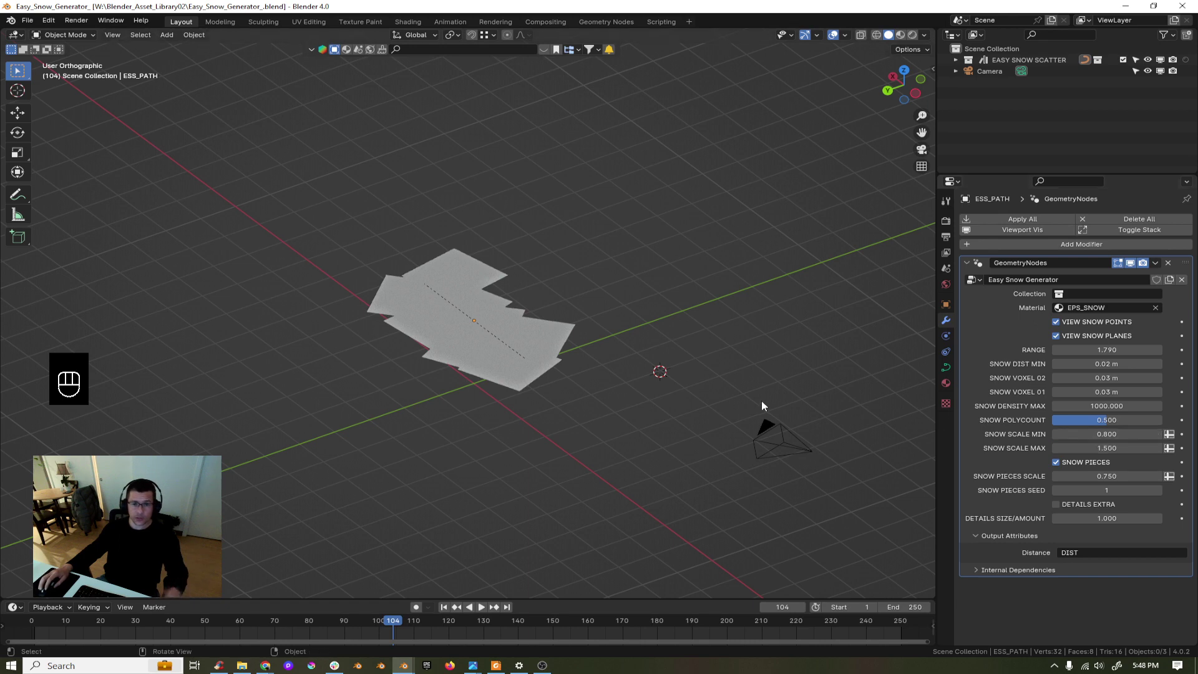
middle_drag(575, 413, 572, 369)
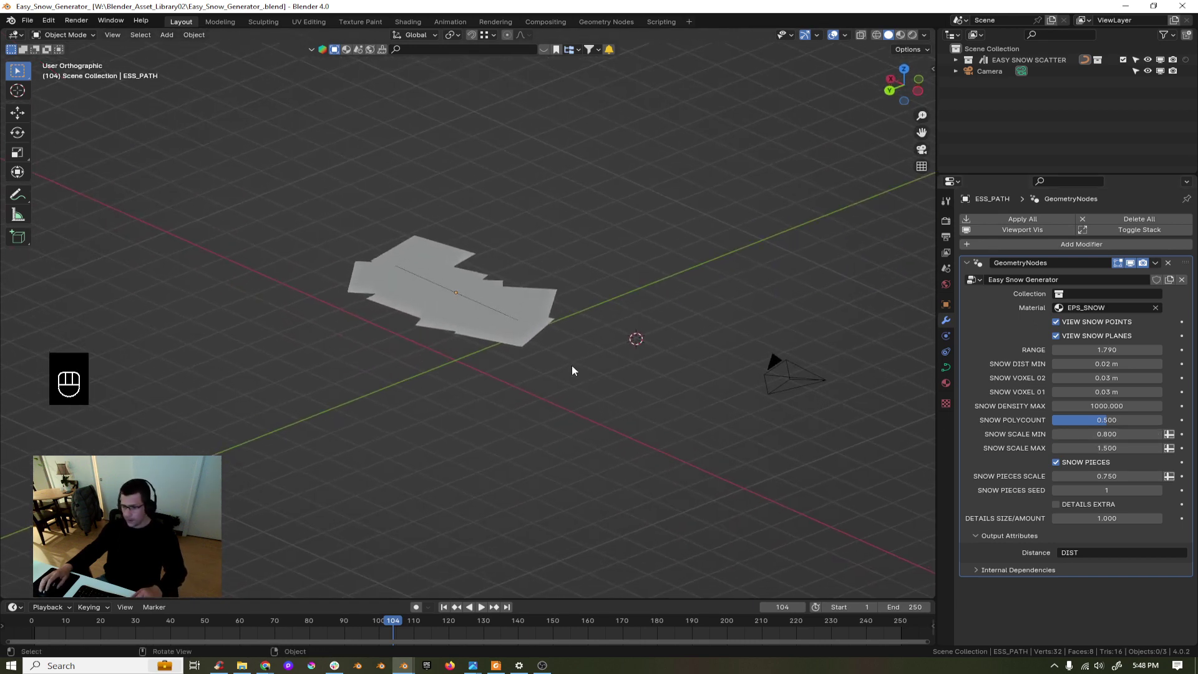
key(n)
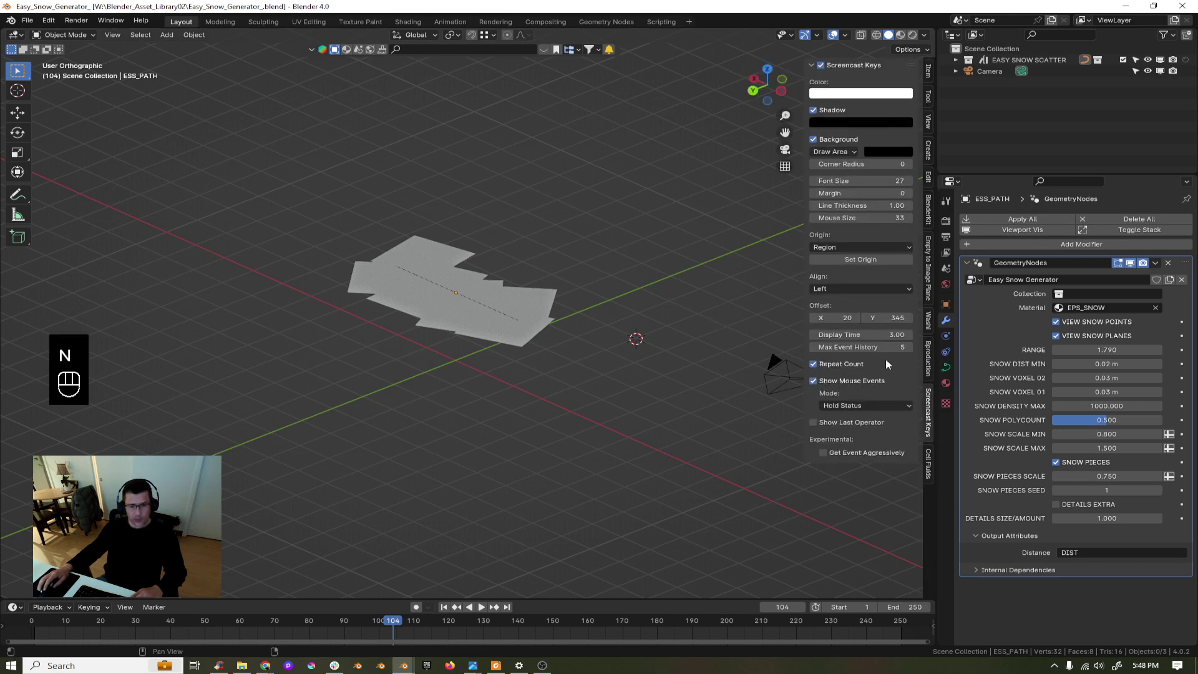
click(927, 219)
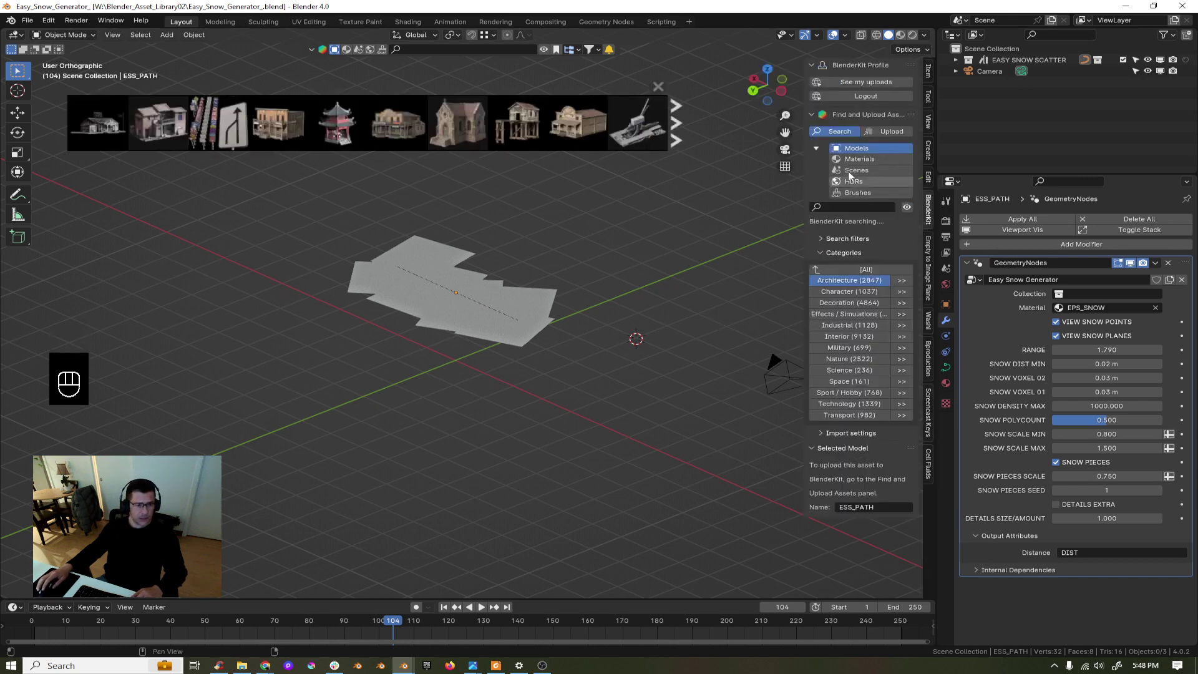
mouse_move(387, 123)
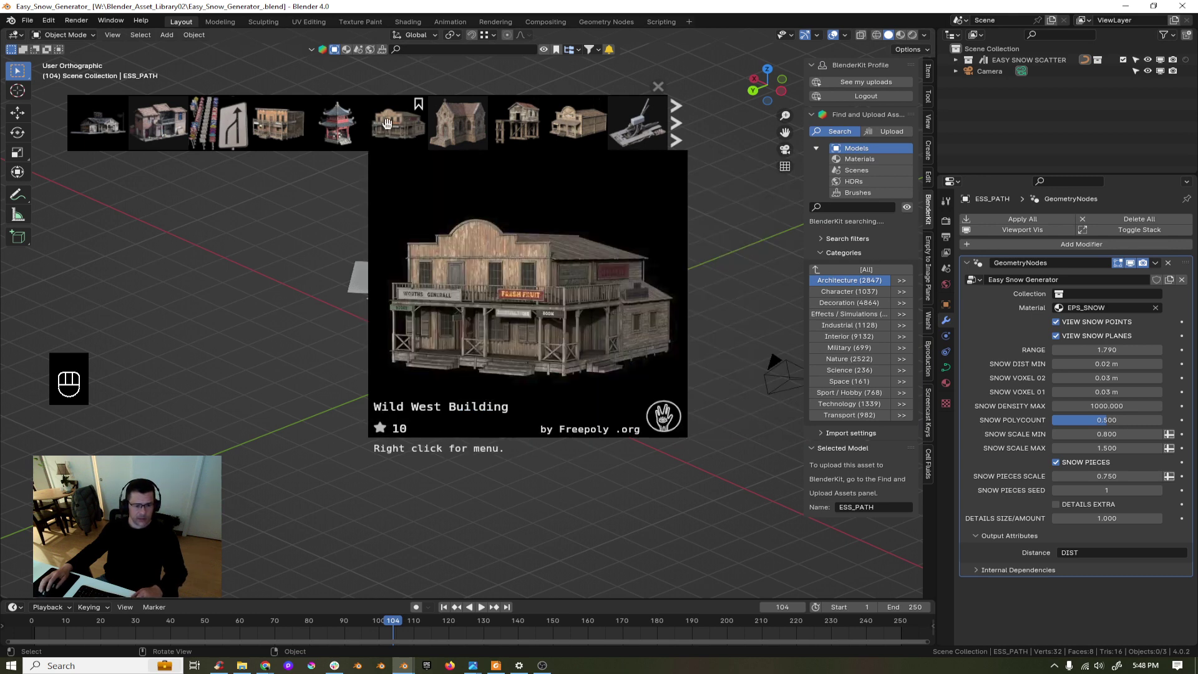
drag(387, 122, 480, 374)
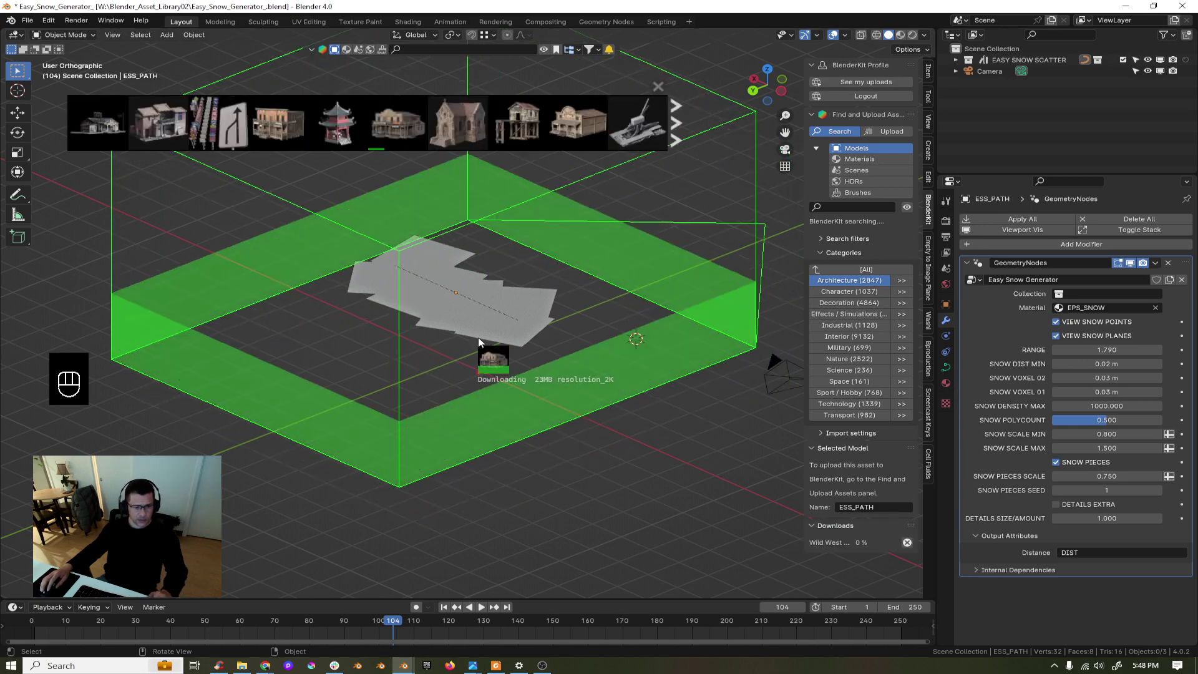
middle_drag(549, 354, 362, 354)
scroll(380, 346, down, 2)
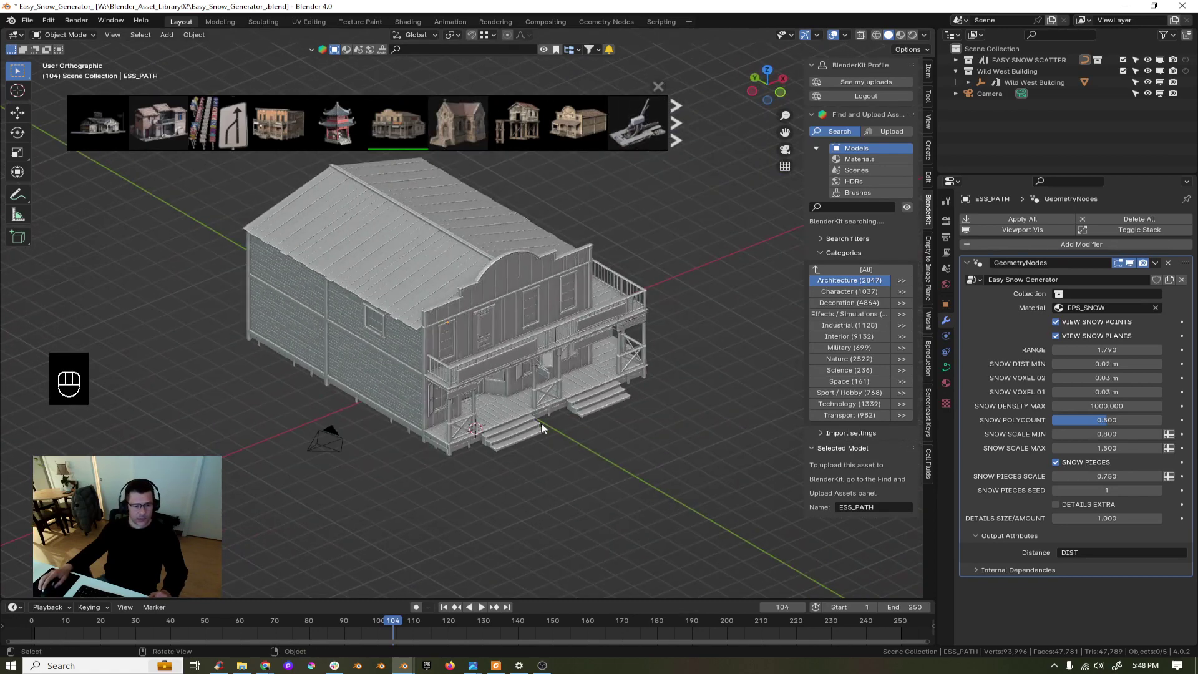
- Add a mesh plane and scale up its geometry in Edit Mode into a large ground surface beneath the building
key(shift+a)
mouse_move(331, 423)
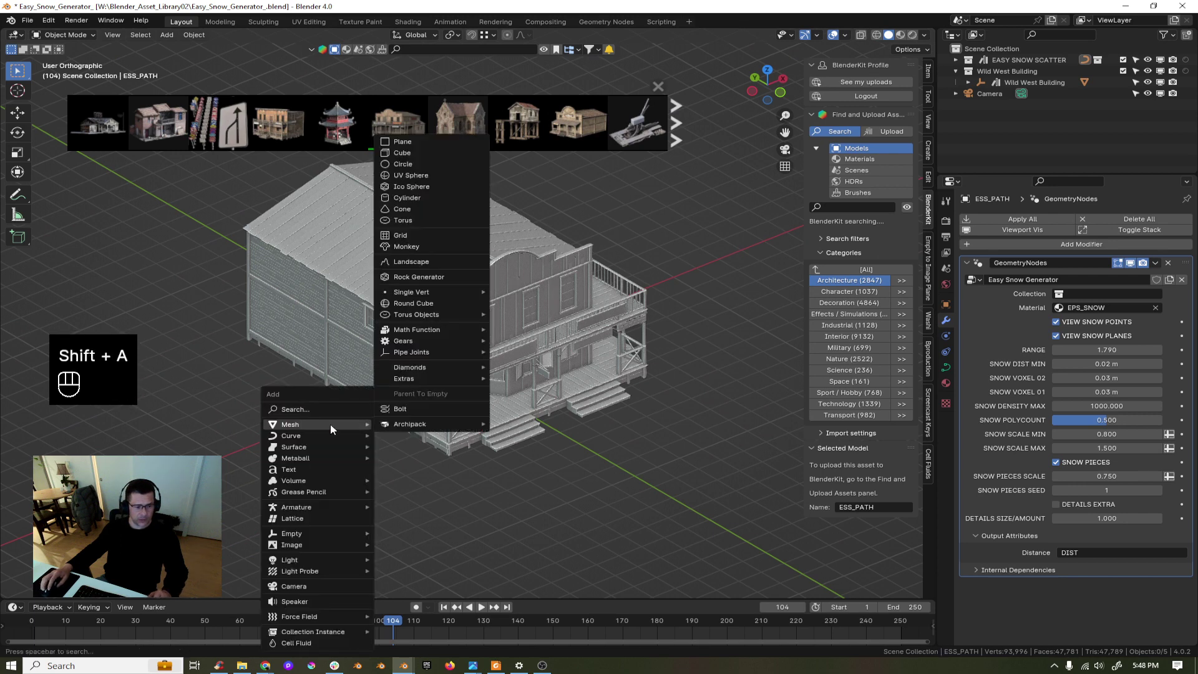
click(411, 143)
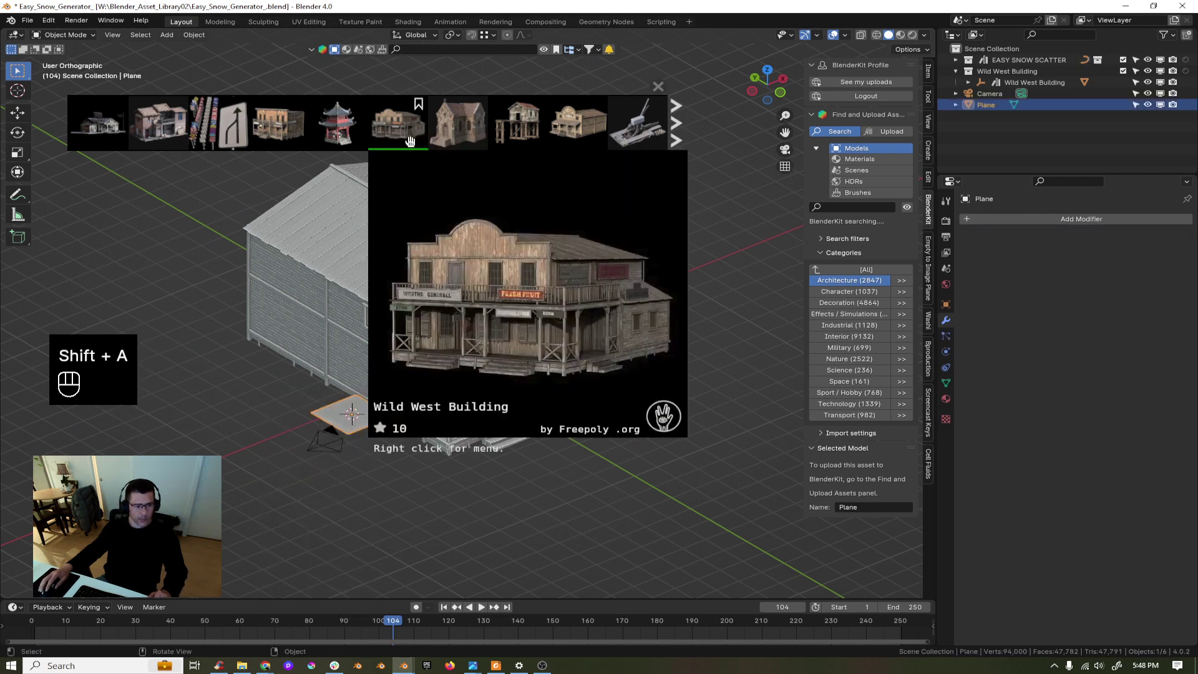
key(Tab)
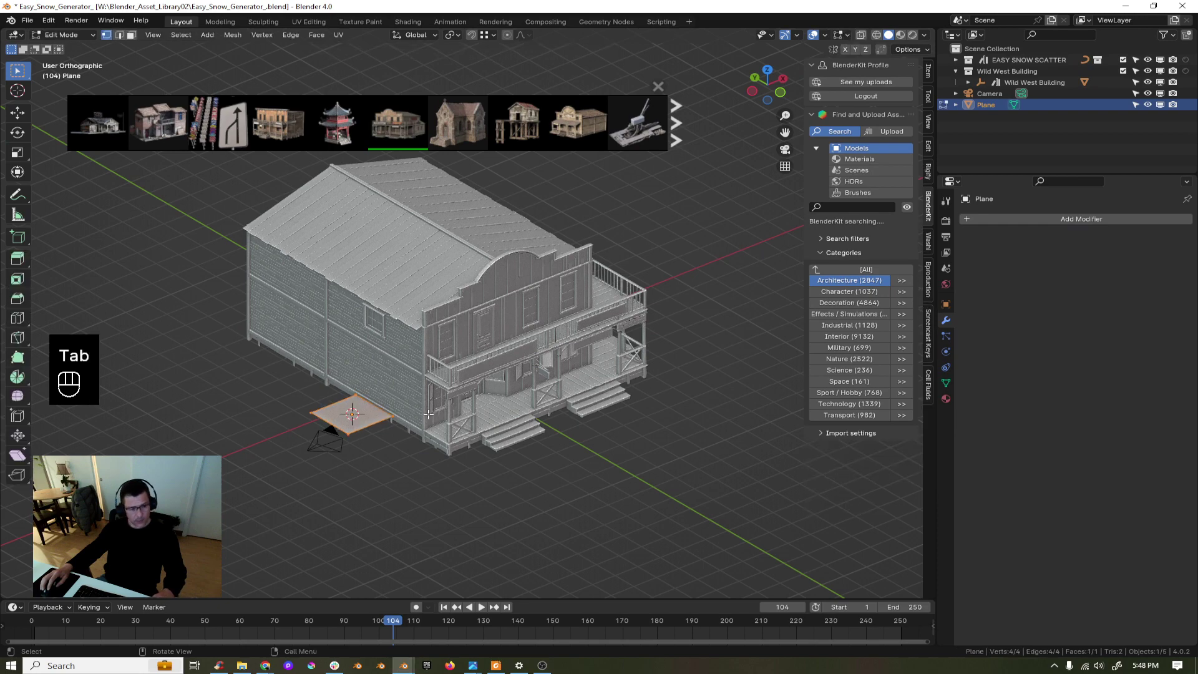
key(s)
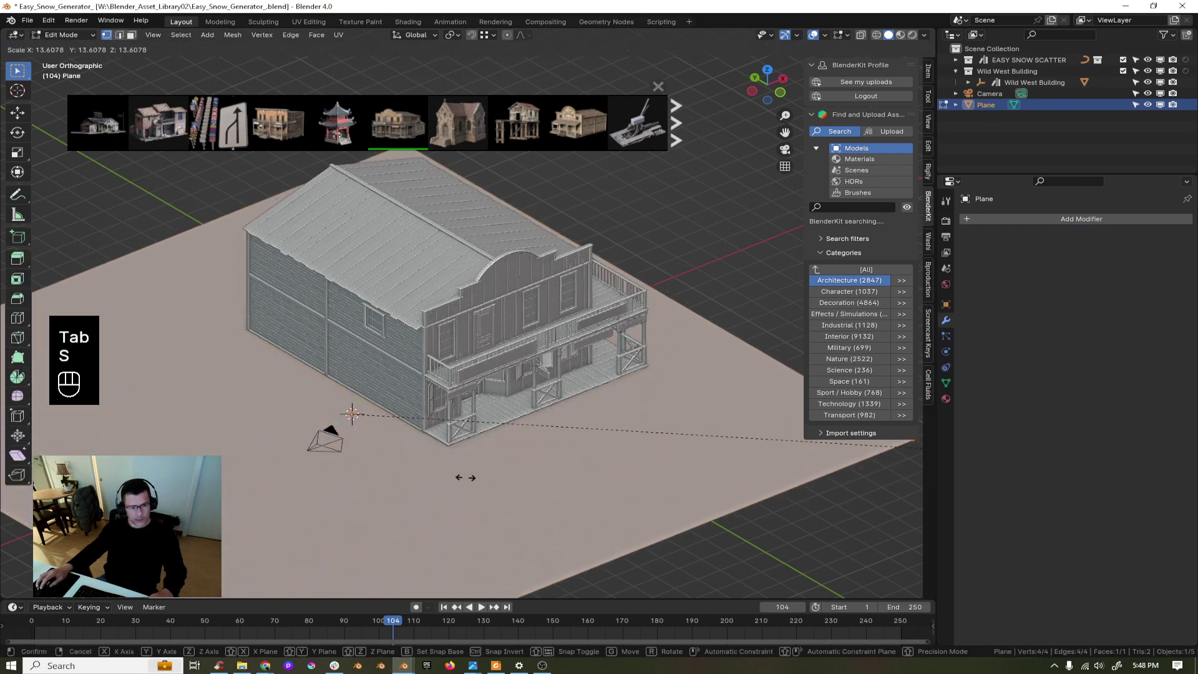
click(417, 448)
shift+middle_drag(417, 449, 455, 403)
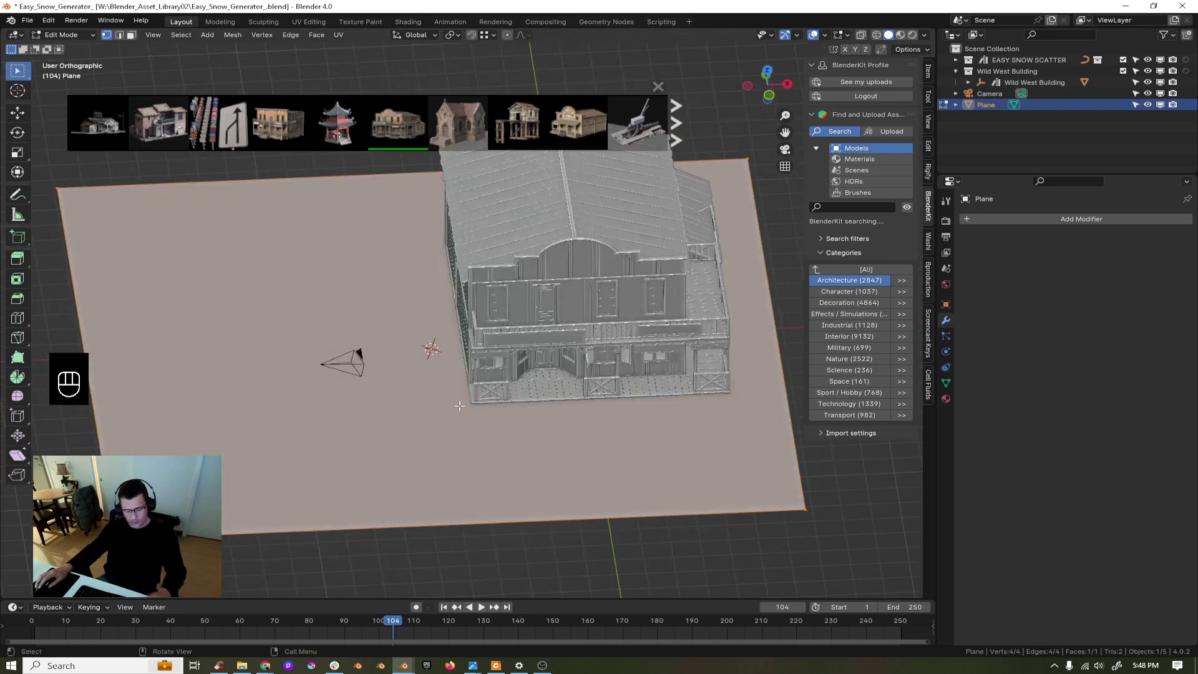
- Move the ground plane along the X and Y axes in Object Mode so that the building stands well within it
key(Tab)
key(g)
key(x)
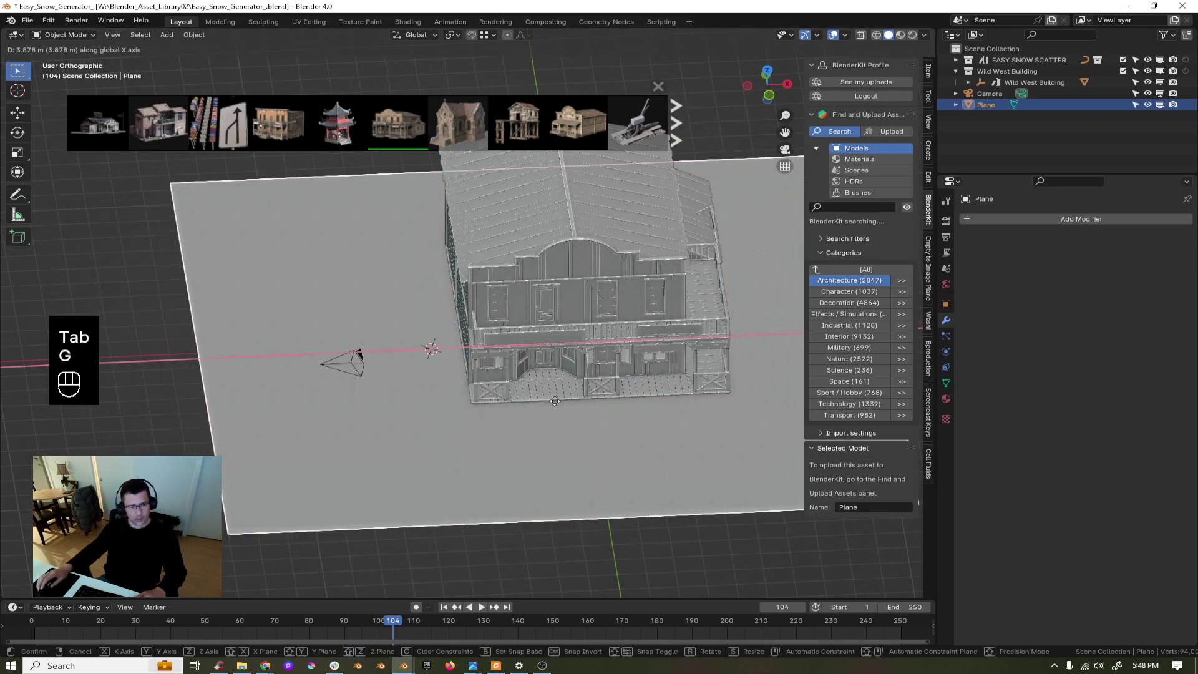
click(580, 397)
middle_drag(581, 397, 670, 428)
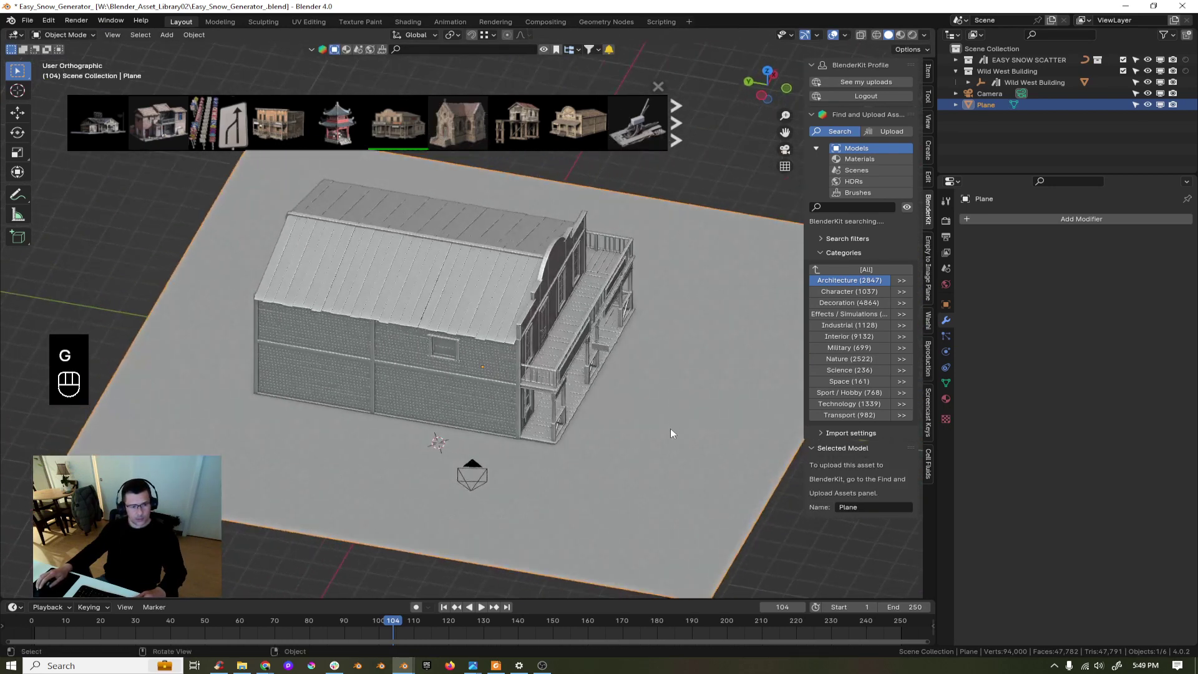
key(g)
key(y)
click(578, 408)
- Place the Scan Railway turnstile model on the ground plane beside the building's front corner nearest the camera
middle_drag(578, 409, 511, 424)
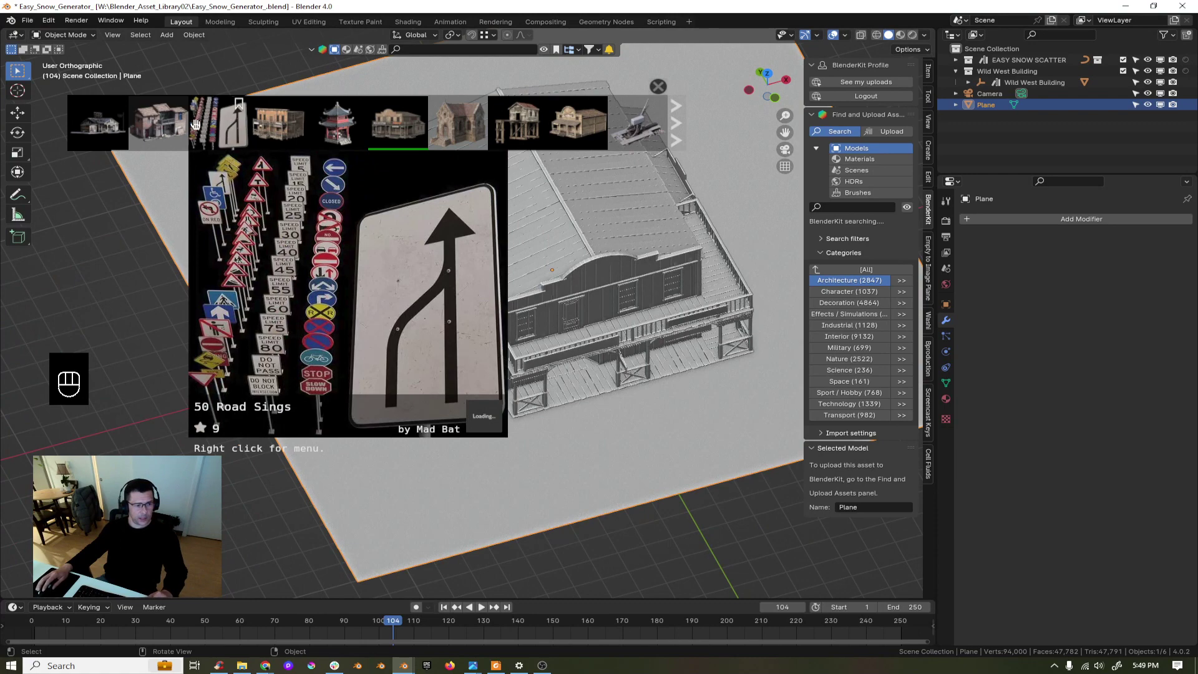
mouse_move(105, 125)
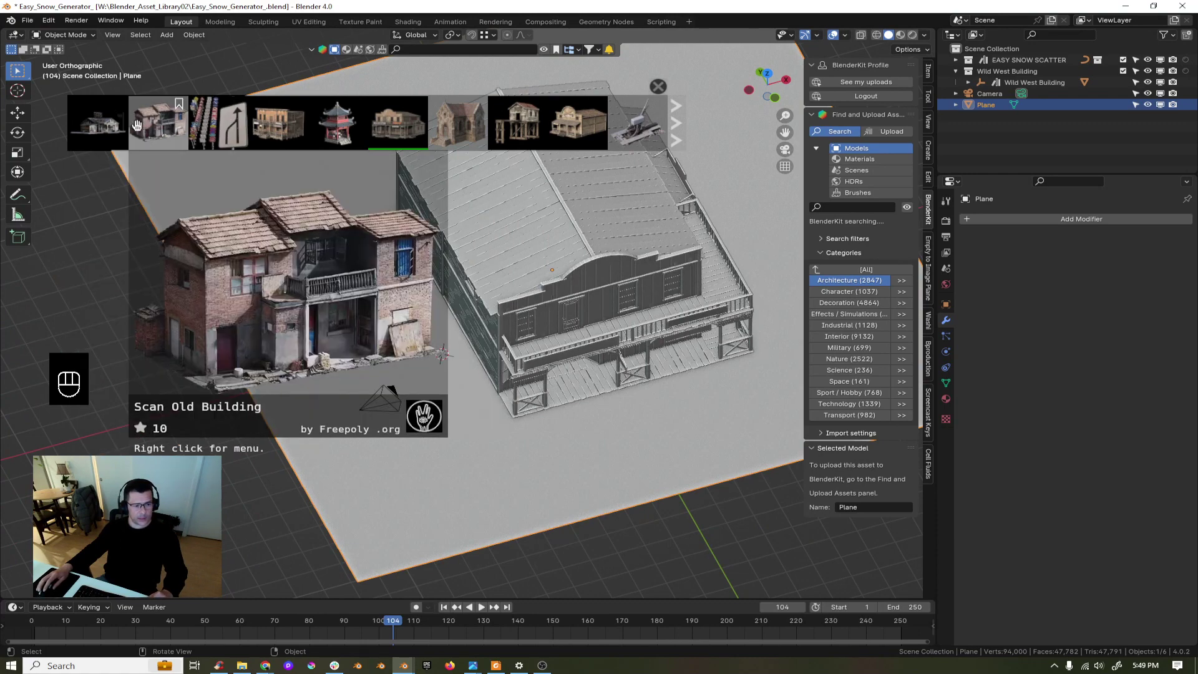
mouse_move(637, 125)
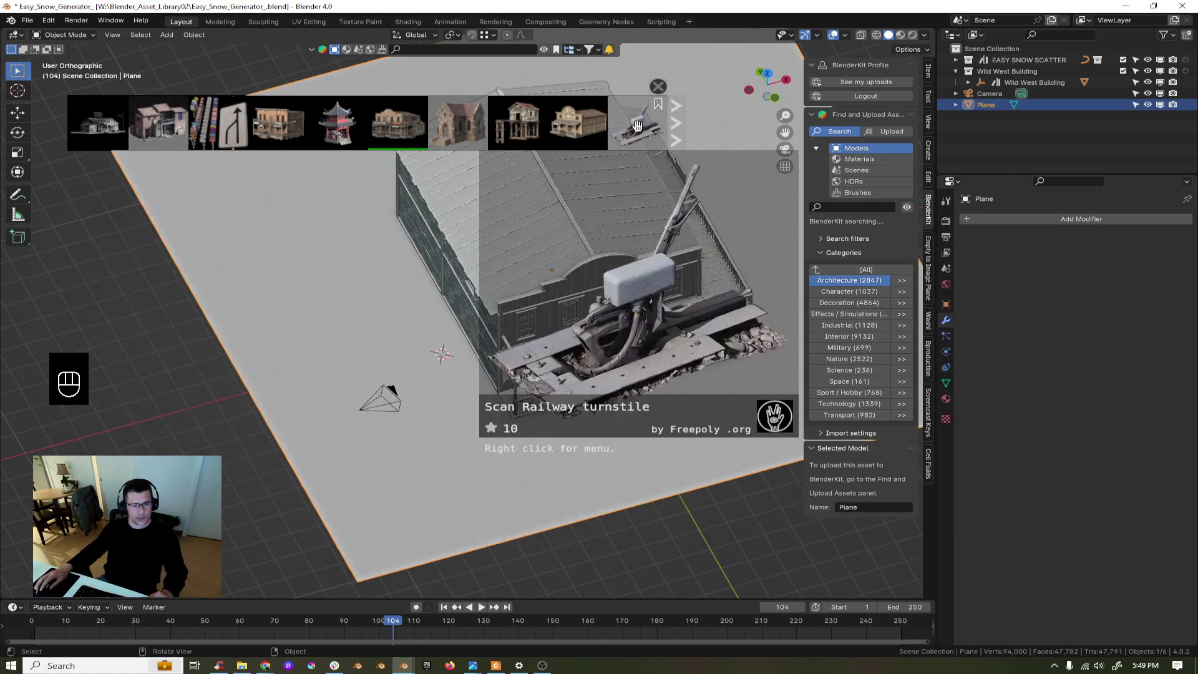
drag(636, 125, 533, 440)
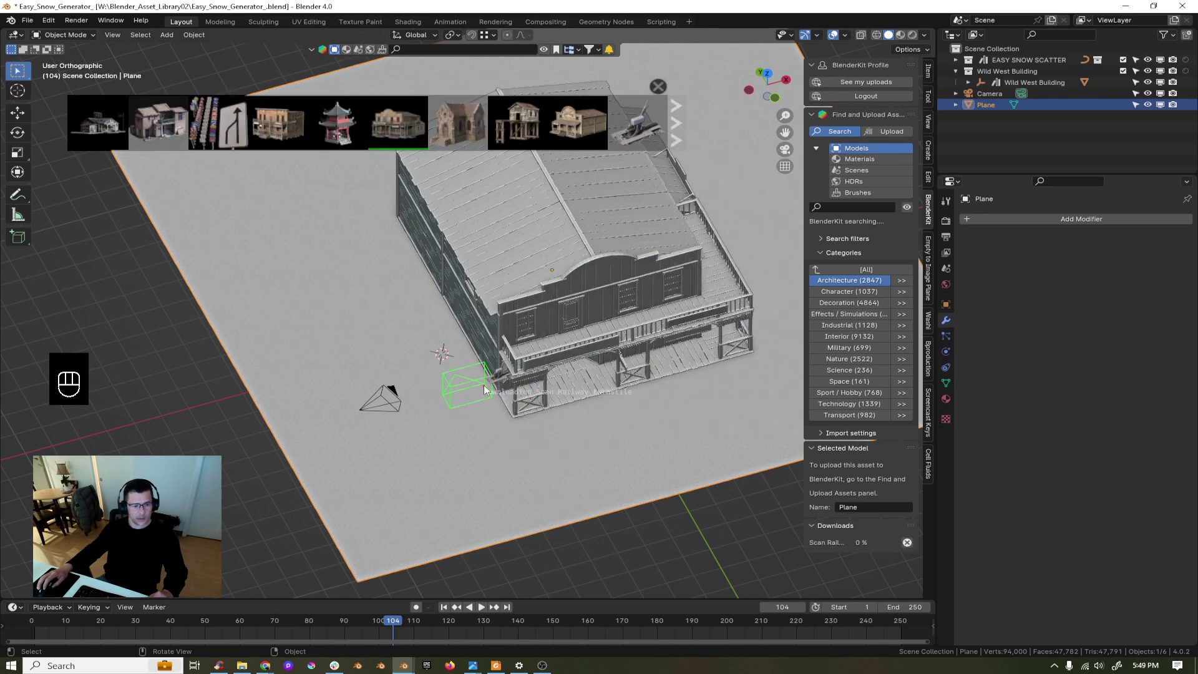
- Browse the Architecture models and place Scan Train Warning Lights on the ground beside the building's front corner farthest from the camera
click(675, 125)
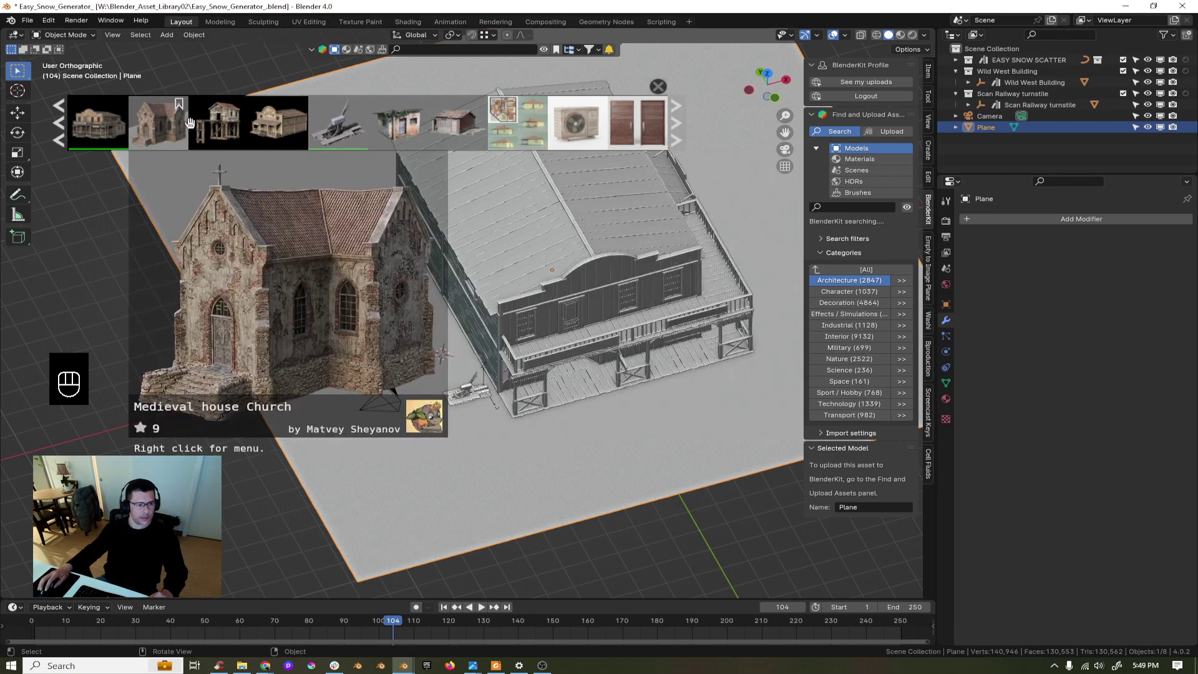
mouse_move(218, 122)
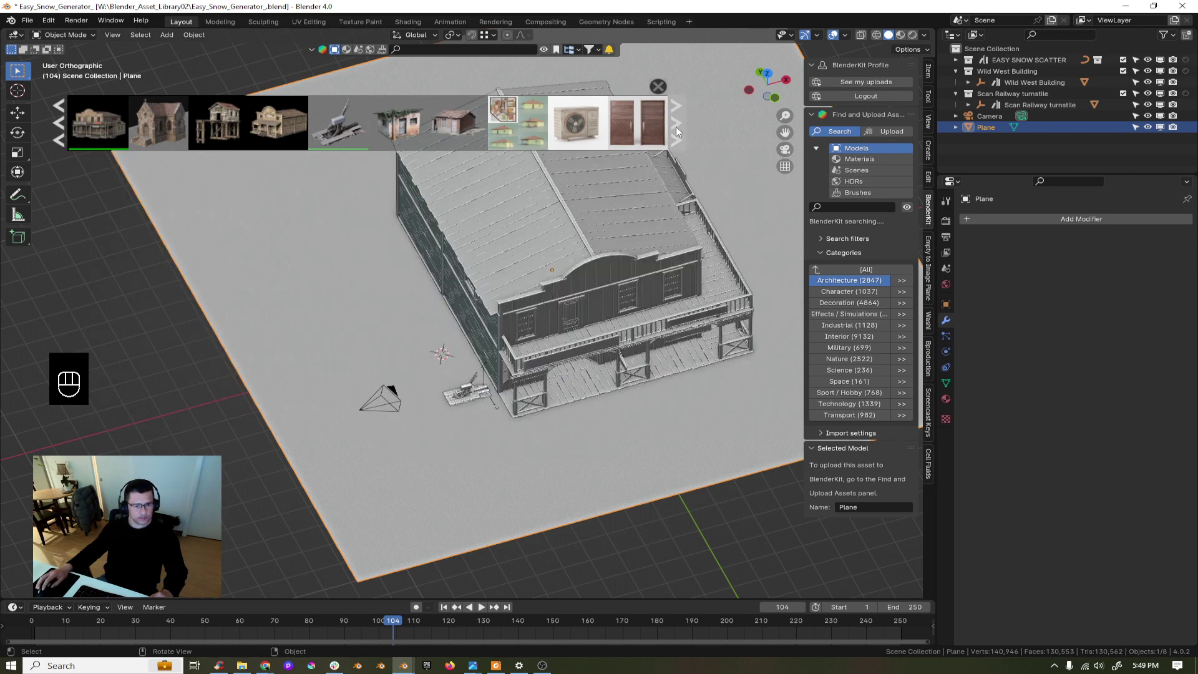
click(59, 124)
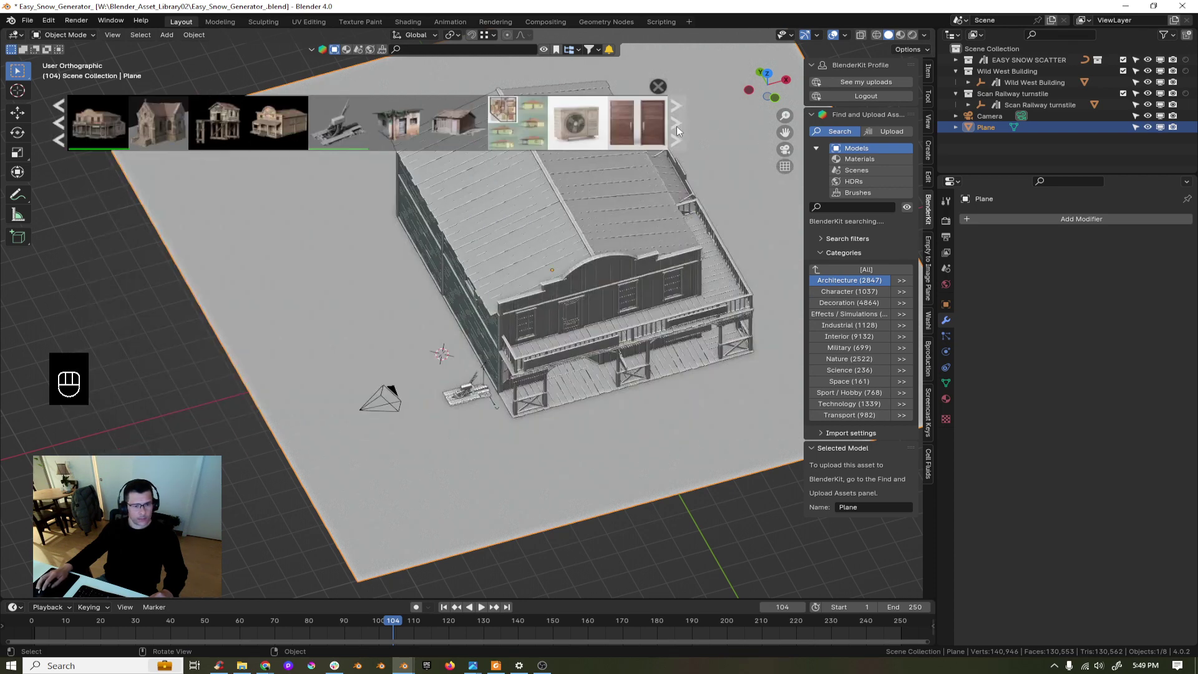
click(866, 294)
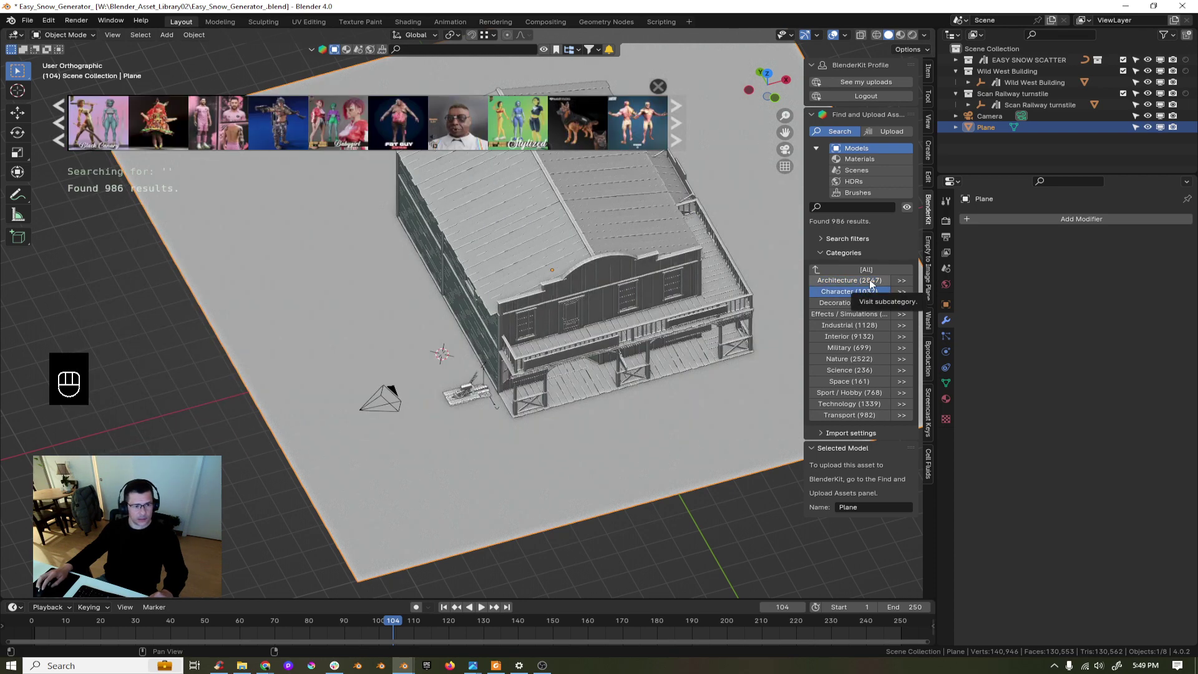
click(871, 282)
click(677, 123)
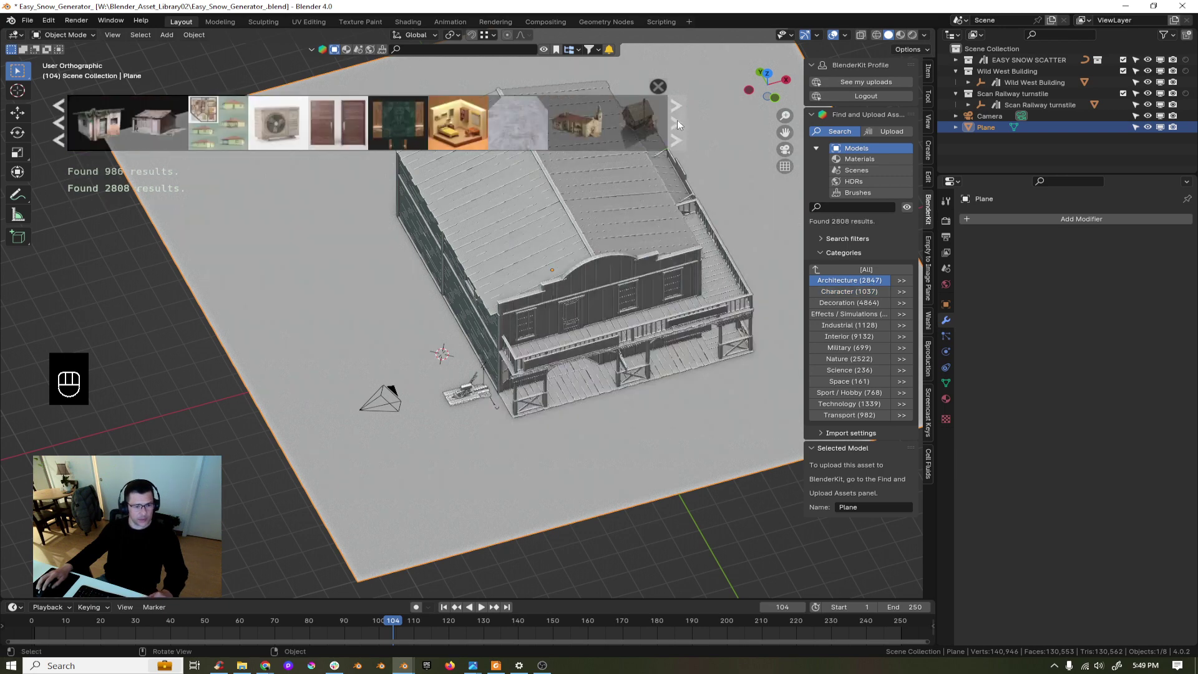
click(677, 121)
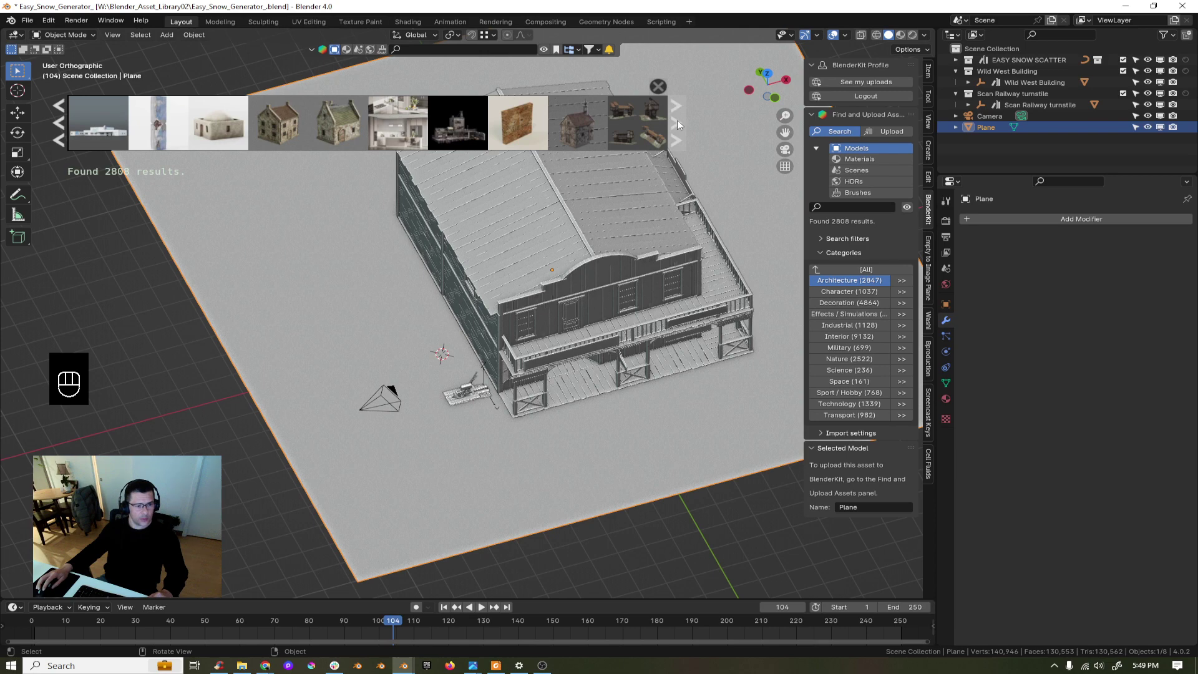
mouse_move(458, 130)
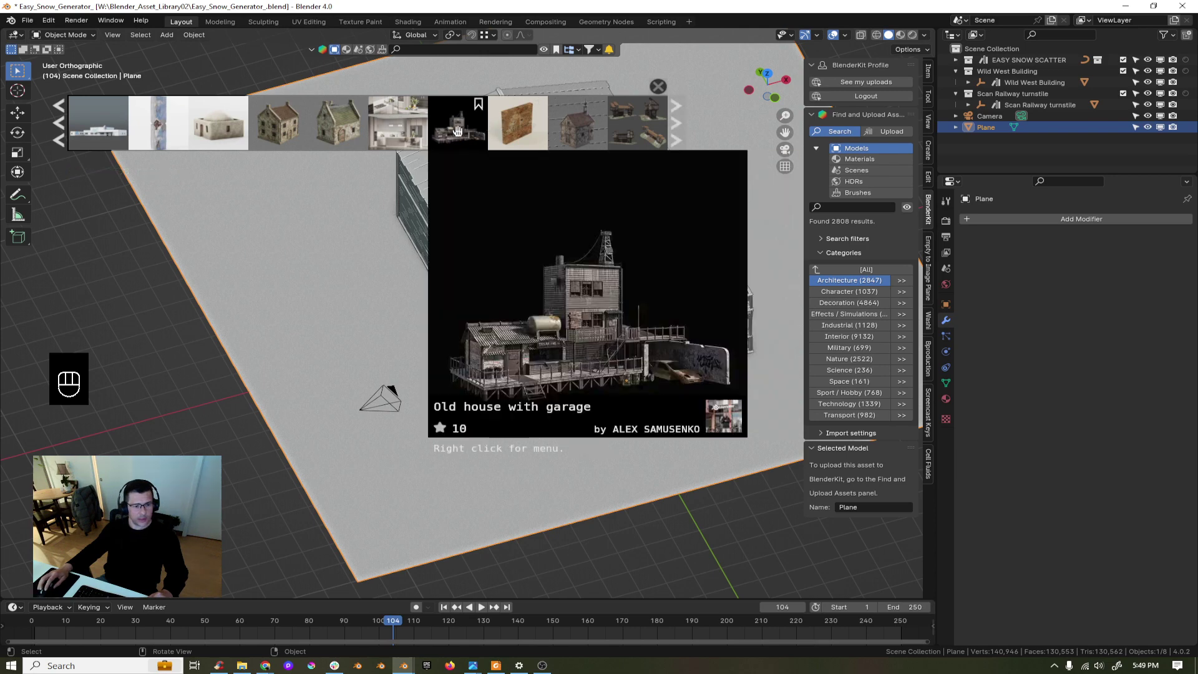
mouse_move(631, 136)
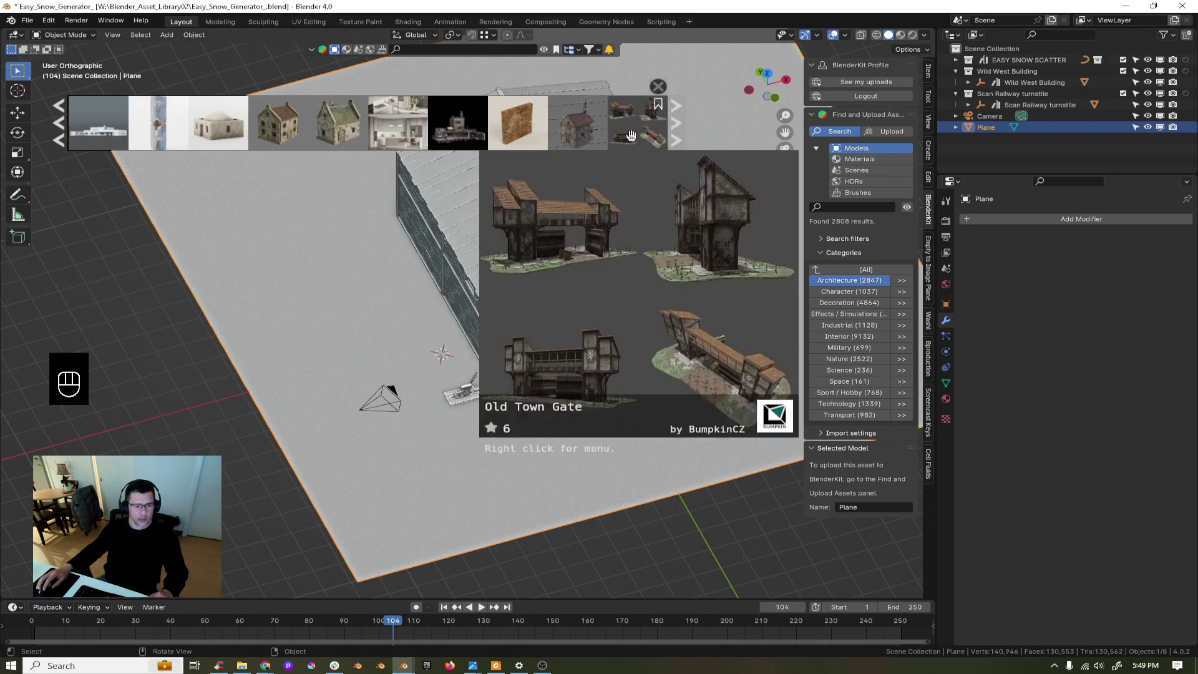
click(678, 130)
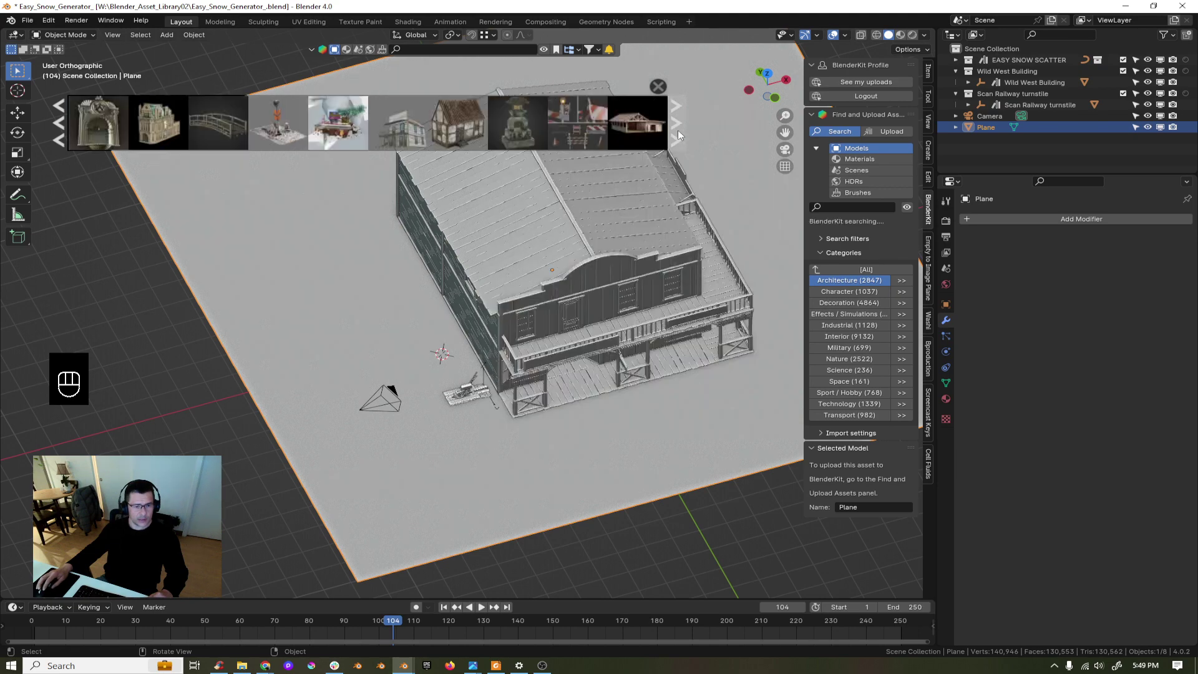
mouse_move(525, 123)
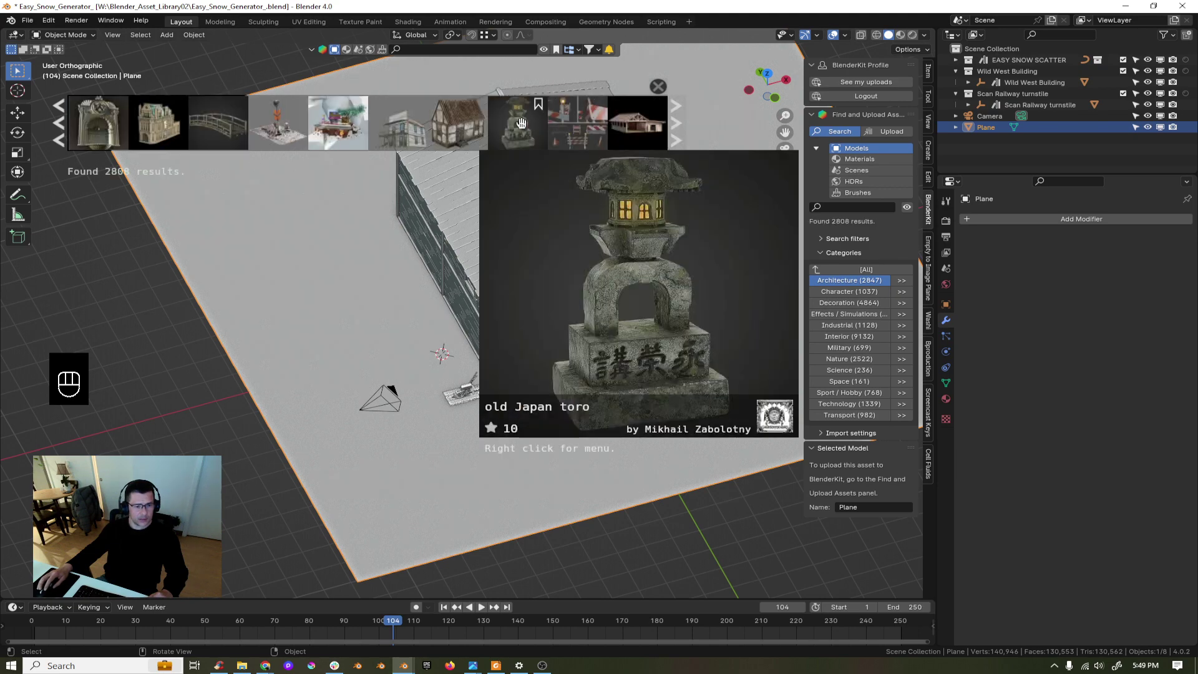
mouse_move(258, 132)
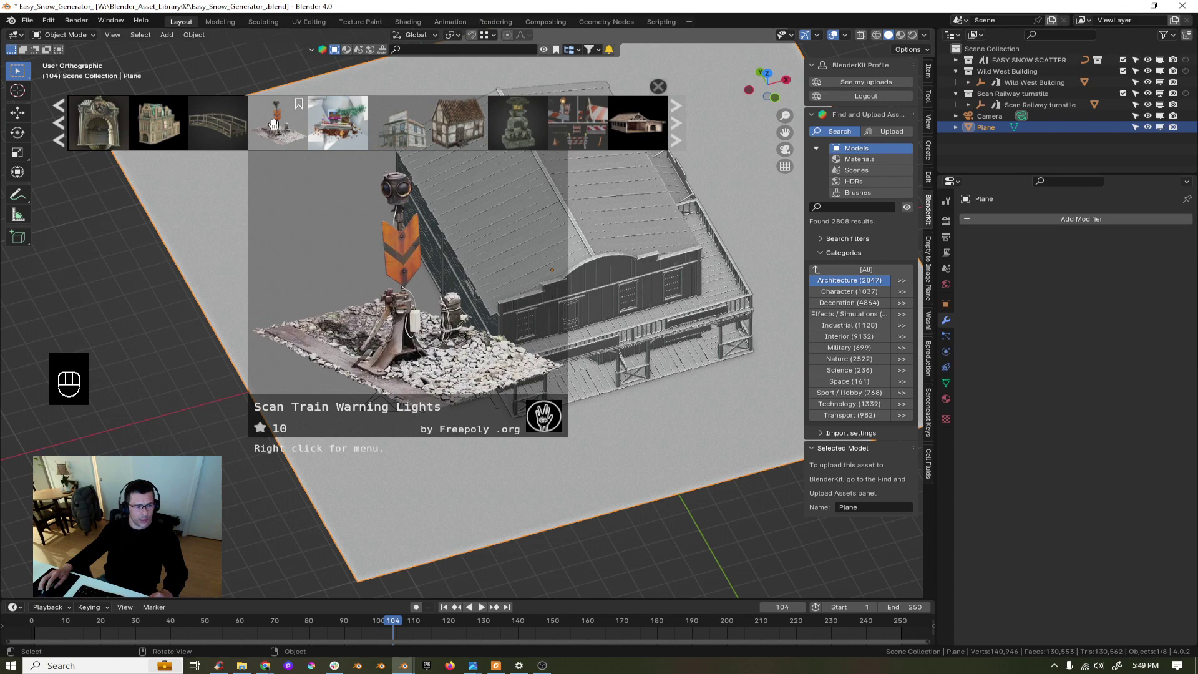
drag(274, 124, 774, 328)
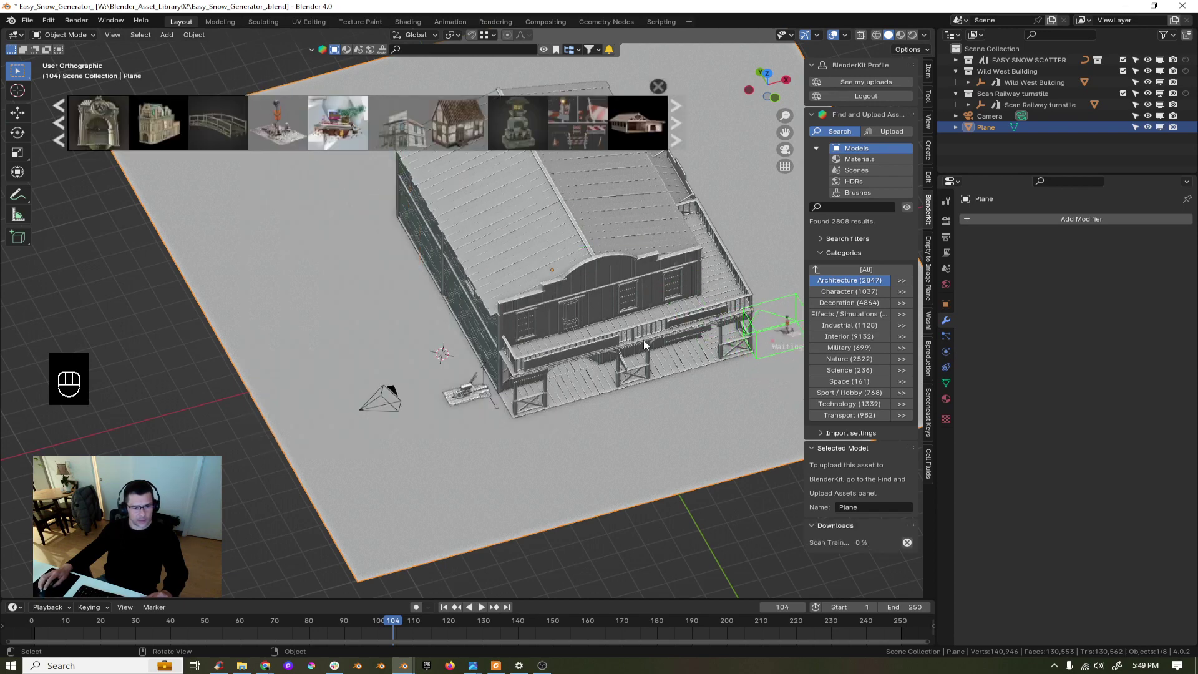
- Search the Architecture models for "SCANNED" and browse several pages of results for another prop
shift+middle_drag(635, 336, 516, 344)
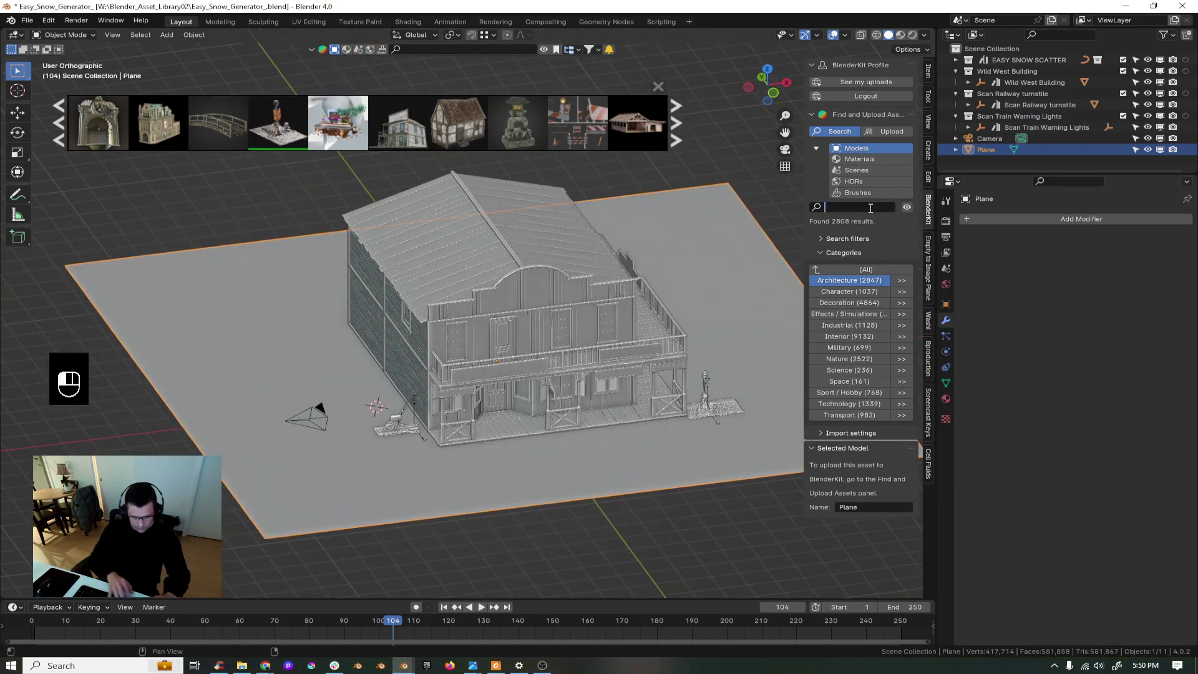
text(SCANNED)
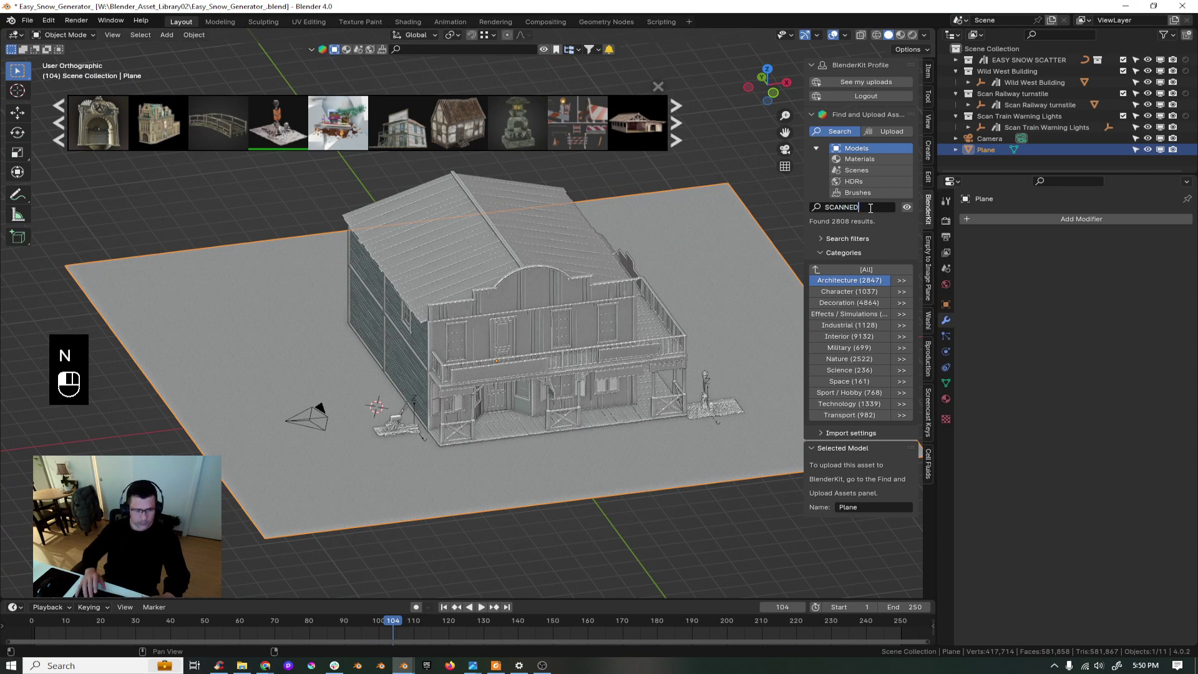
key(Return)
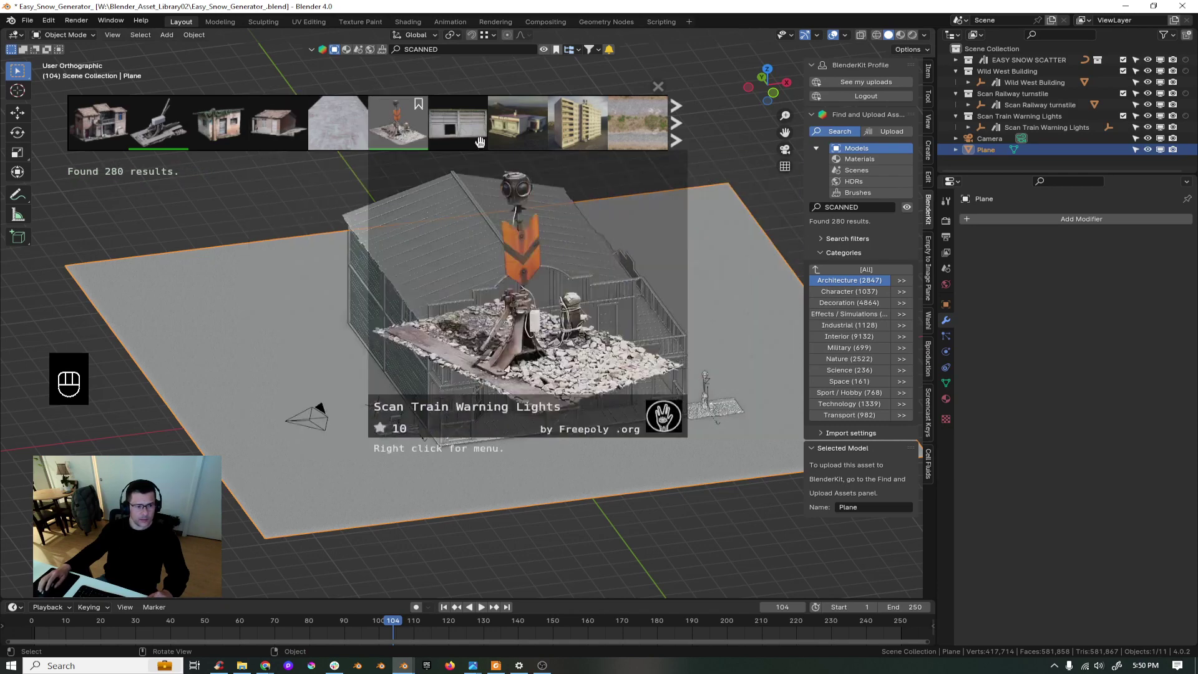
click(677, 123)
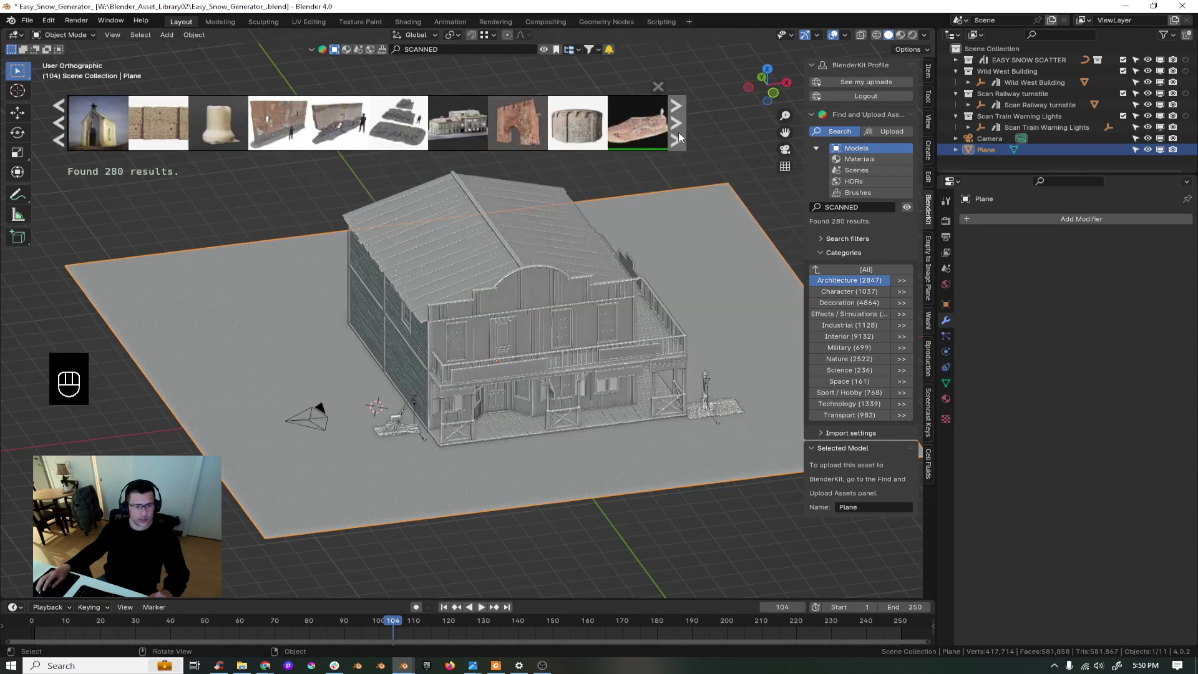
click(679, 133)
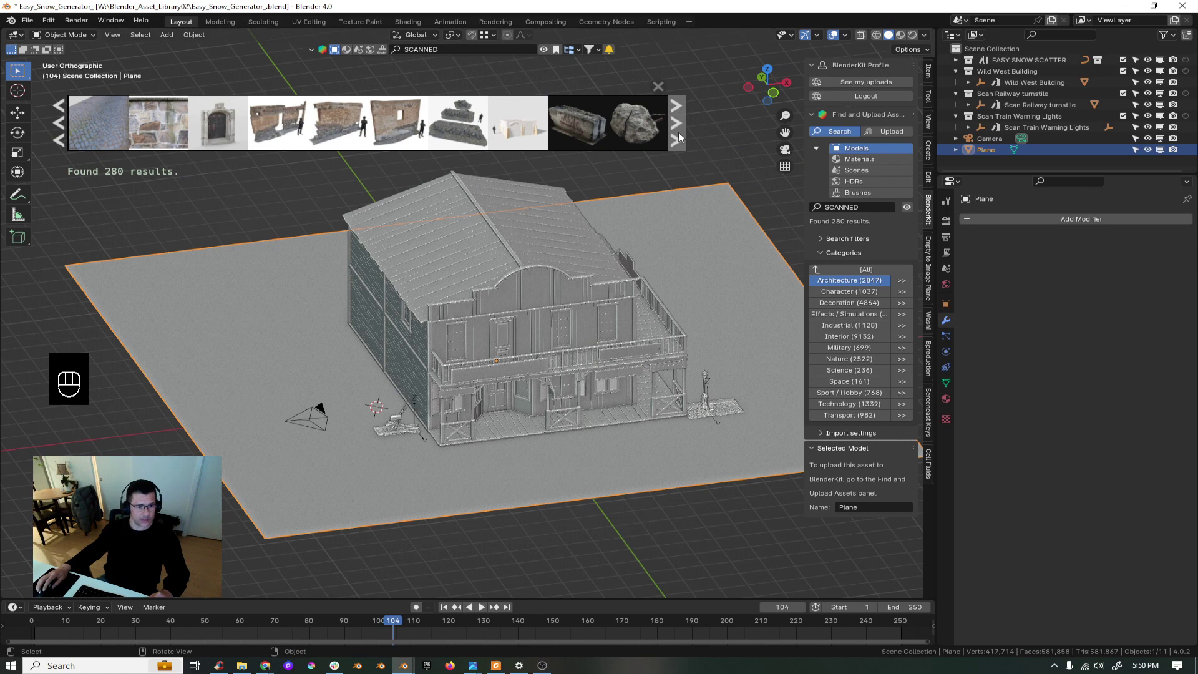
mouse_move(449, 137)
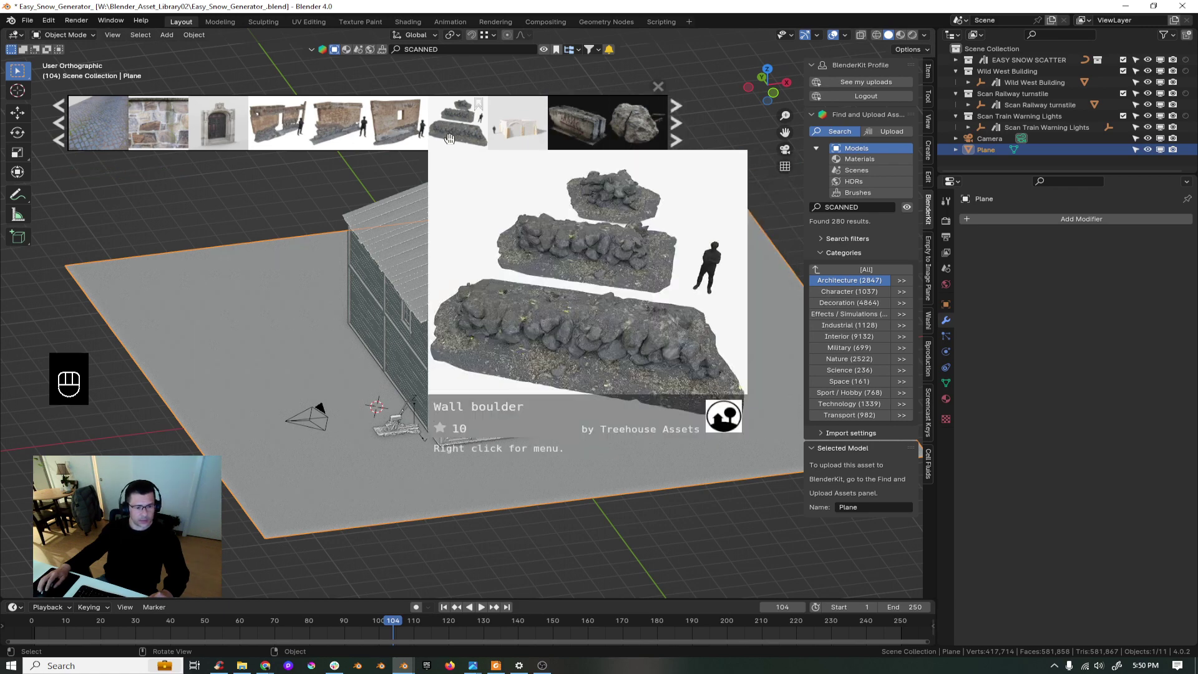
click(678, 128)
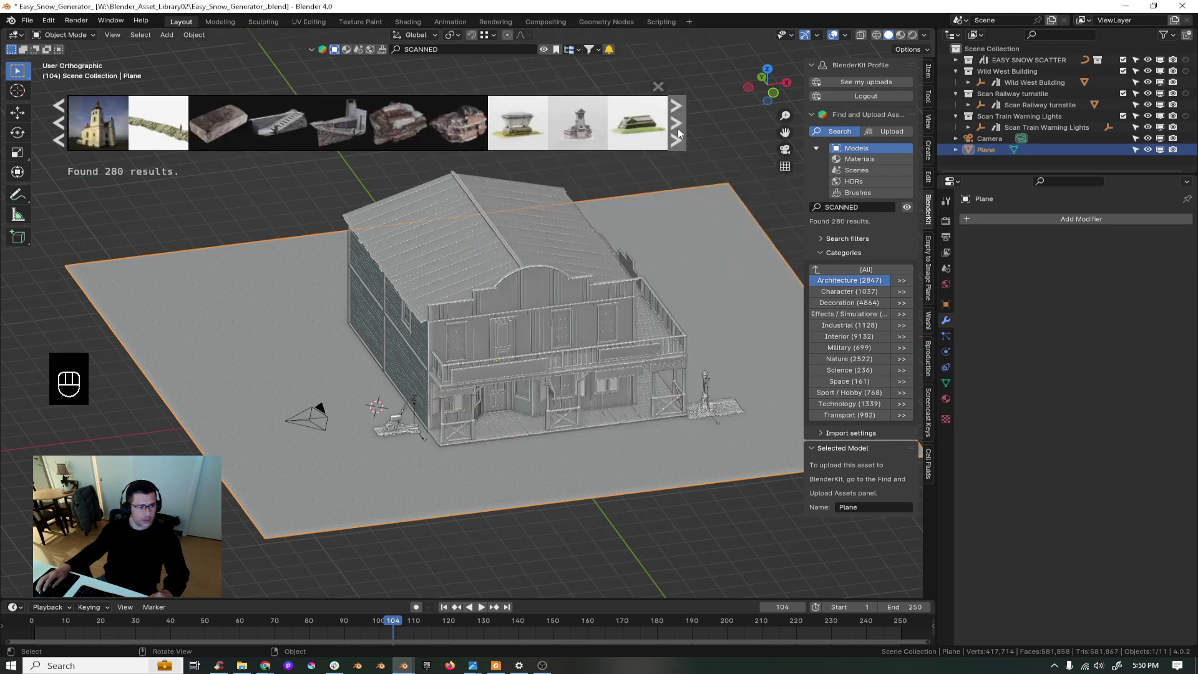
click(678, 129)
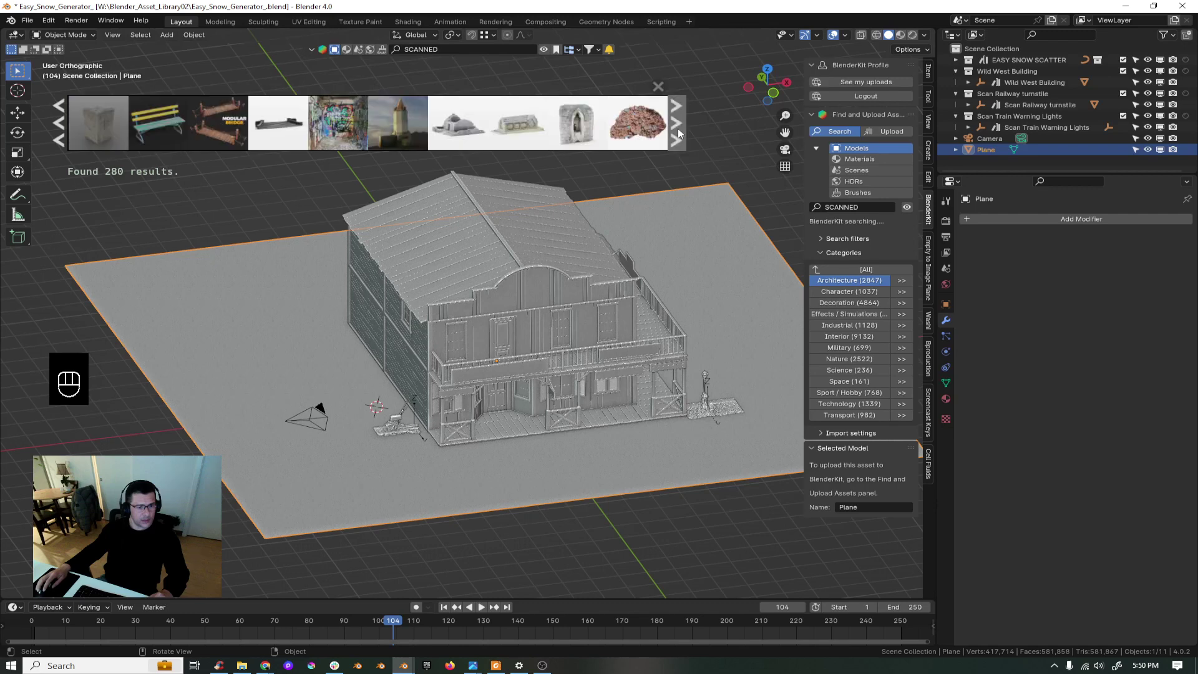
click(675, 131)
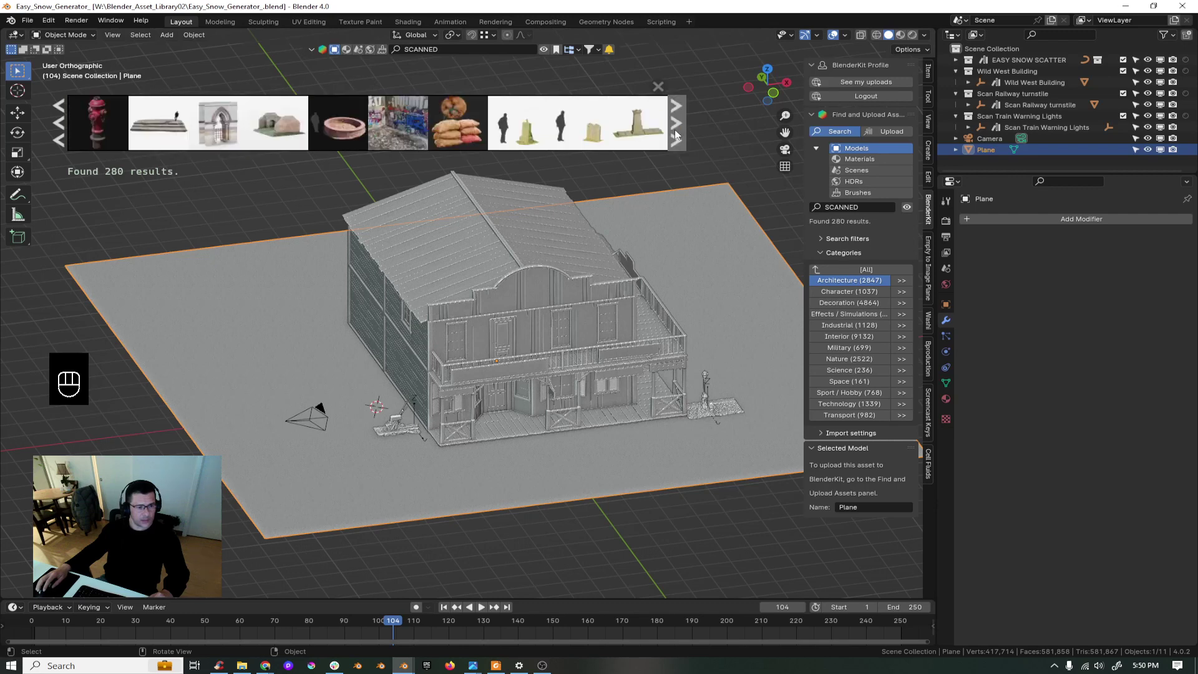
click(677, 133)
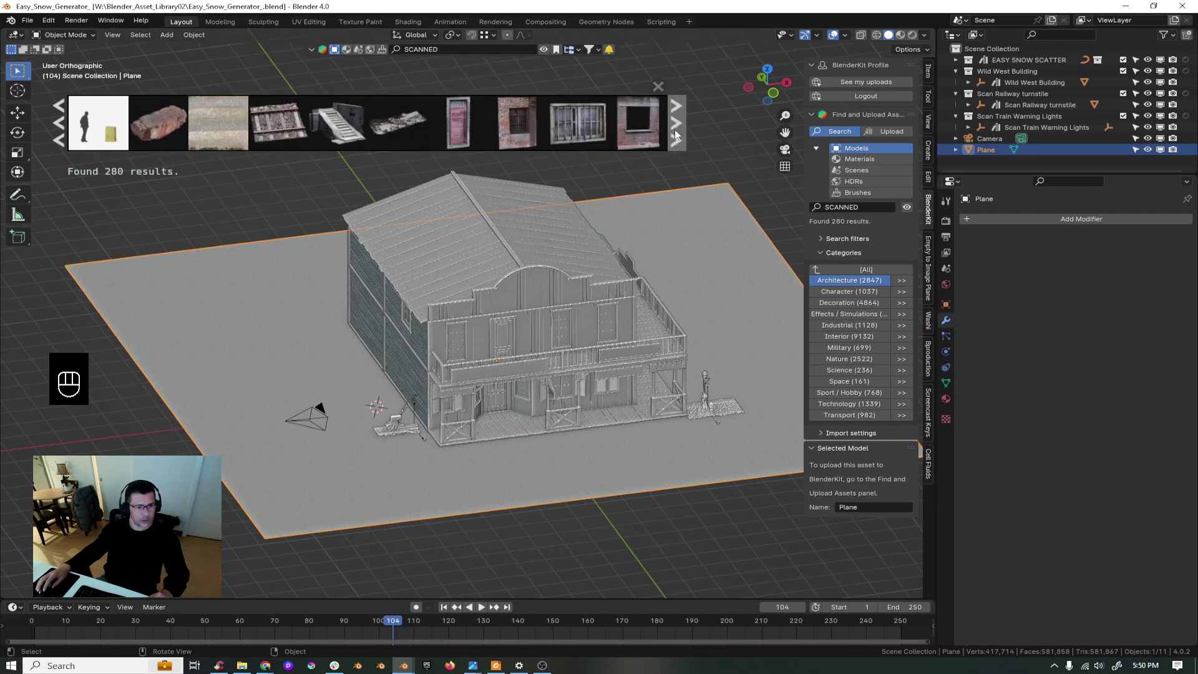
- Extend the scanned model search to all categories and place River Stone Module PBR Scan 01 on the ground beside the building's side wall
click(876, 270)
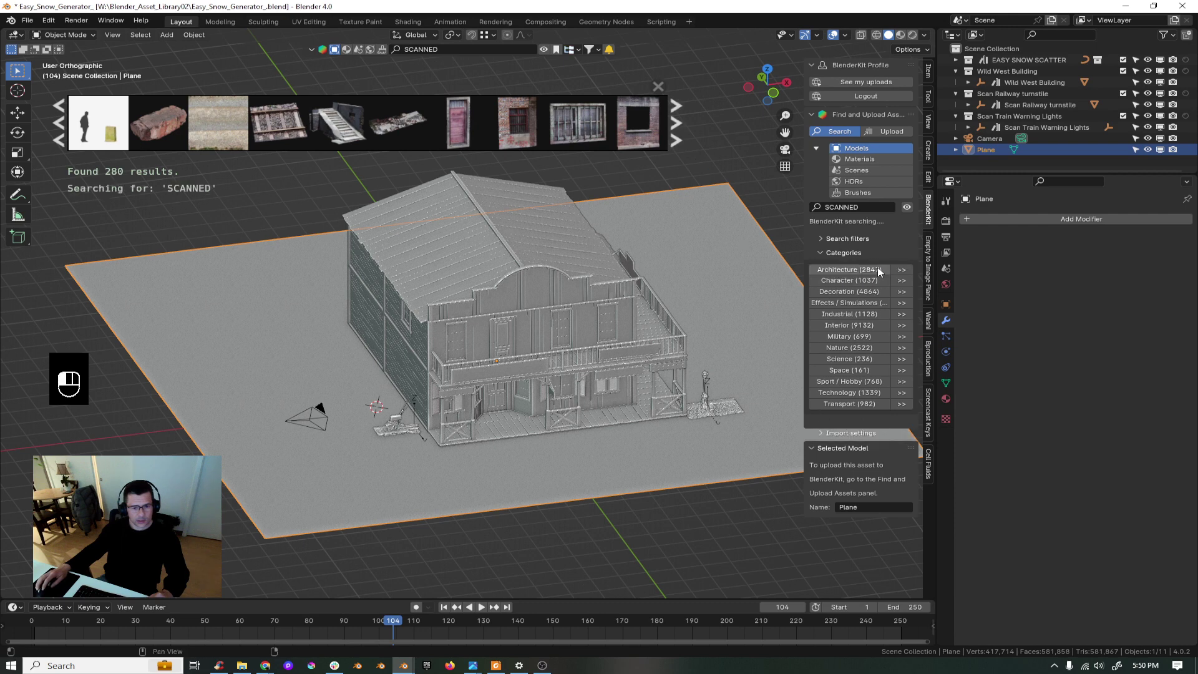
click(674, 124)
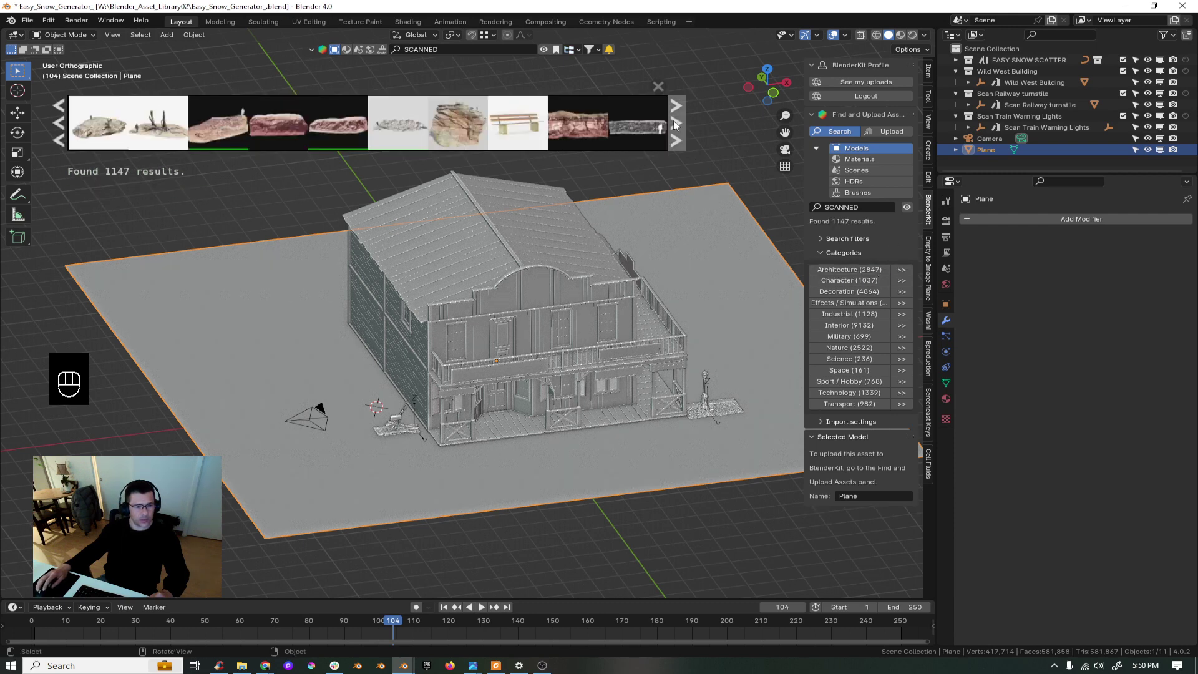
mouse_move(100, 129)
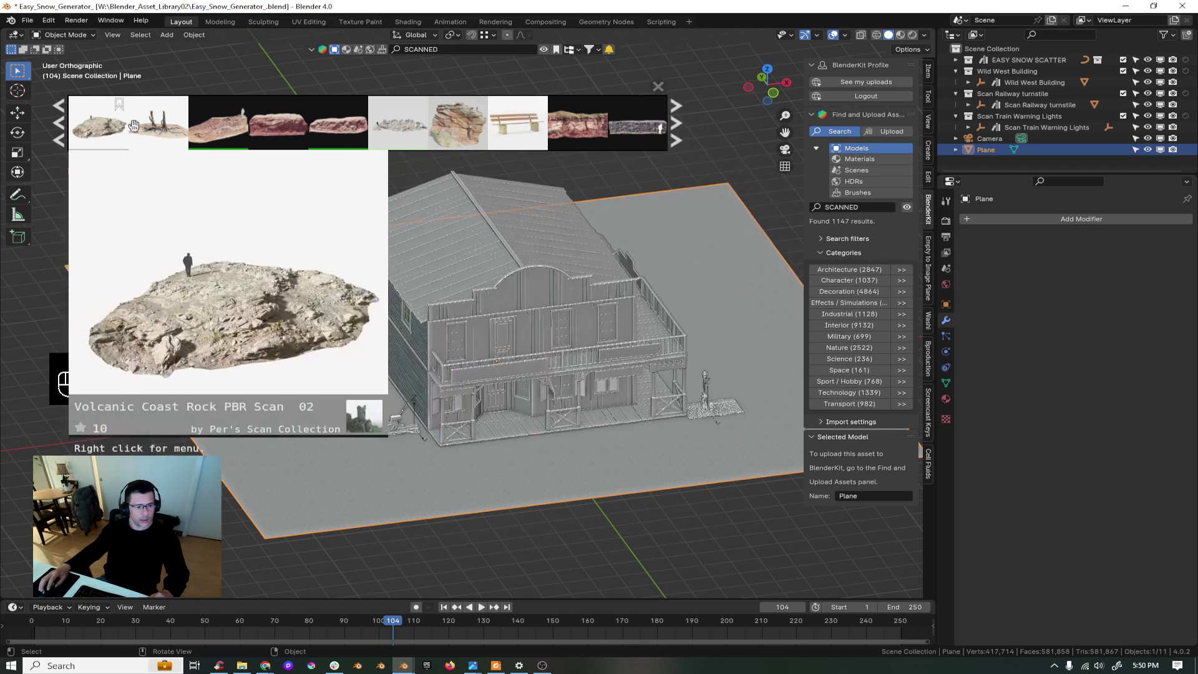
mouse_move(402, 128)
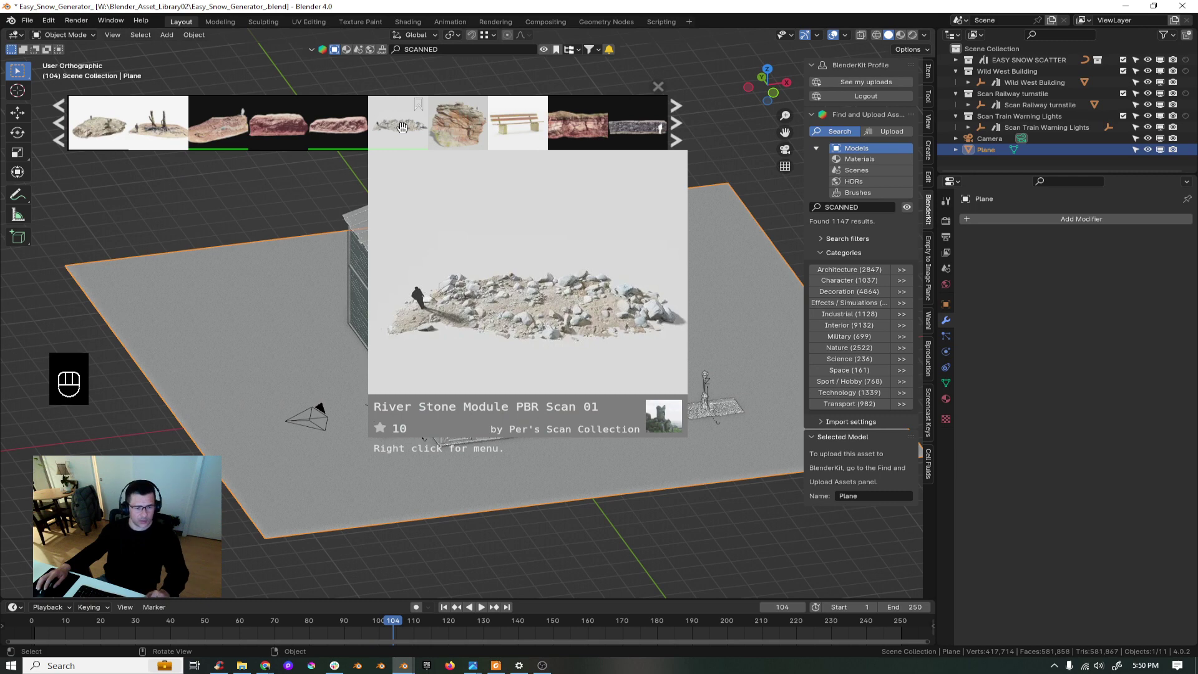
drag(401, 127, 354, 360)
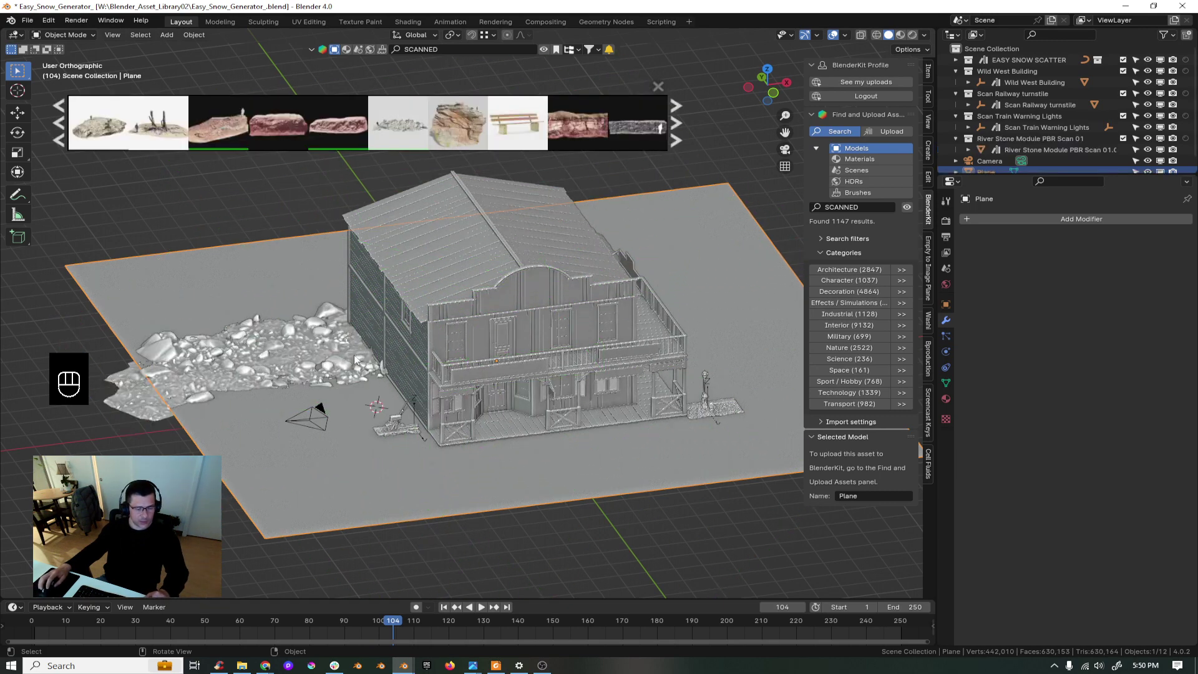
- Rotate the river stone module about the Z axis so that it runs lengthwise along the building's side wall
click(305, 364)
key(r)
key(z)
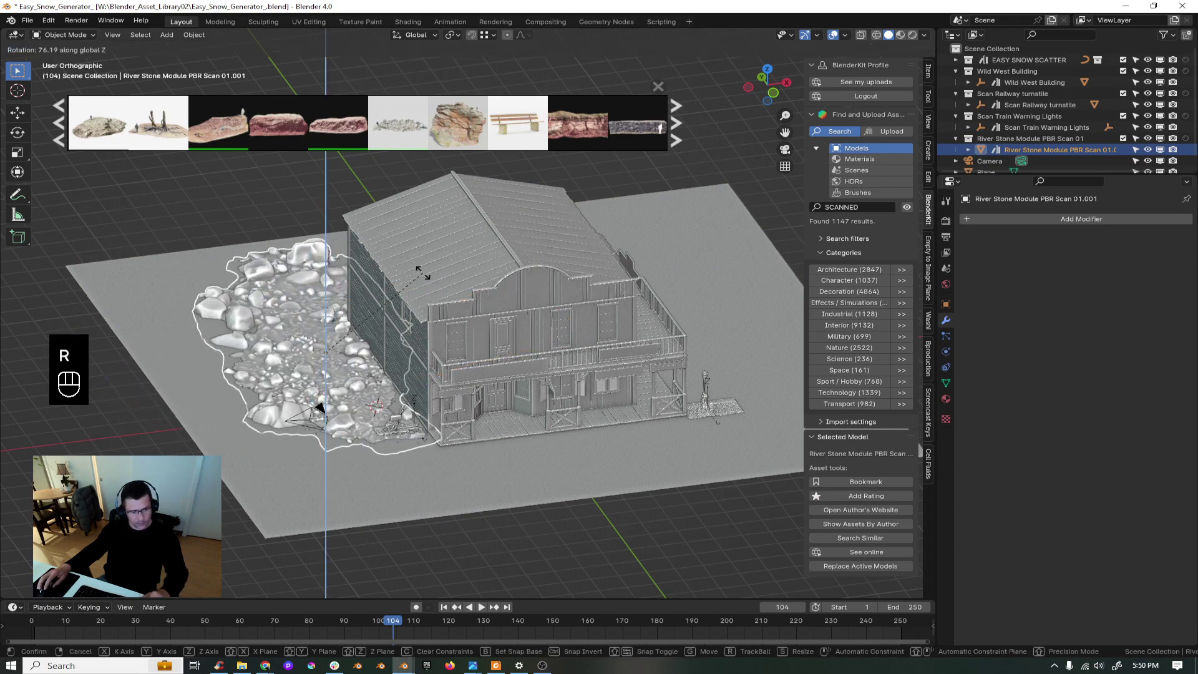
click(394, 336)
- Duplicate the river stone module in top view and place the copy along the opposite side of the building
scroll(395, 336, down, 2)
middle_drag(361, 356, 331, 454)
shift+middle_drag(395, 409, 364, 393)
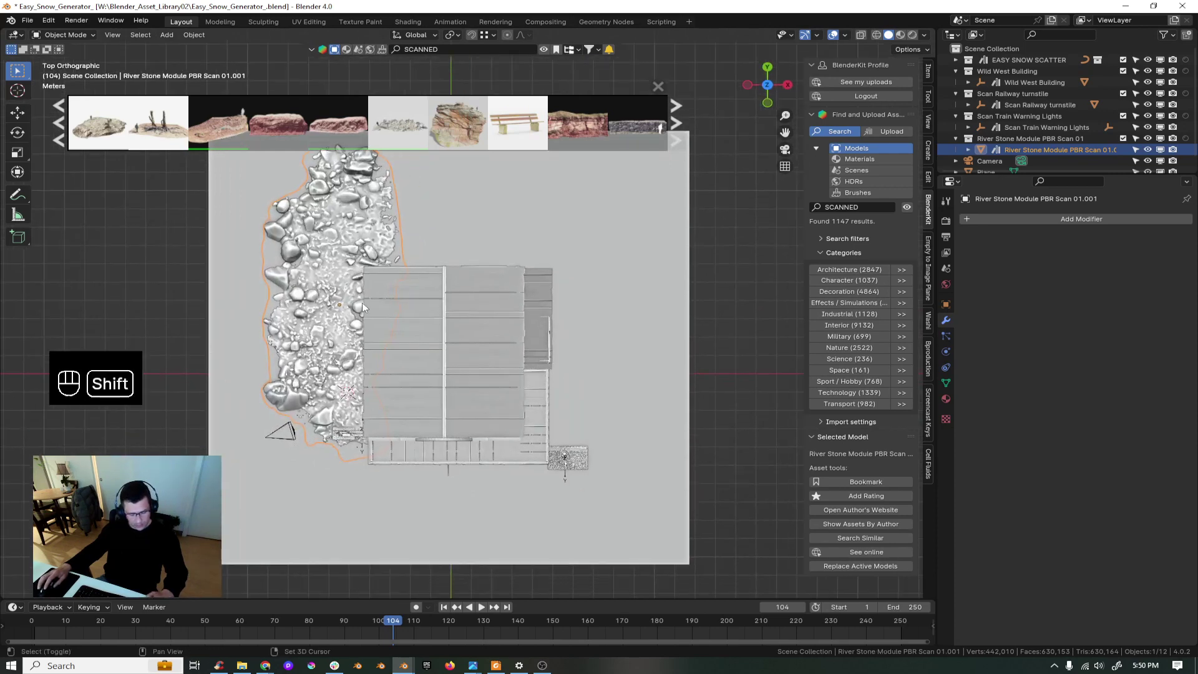
key(shift+d)
click(638, 377)
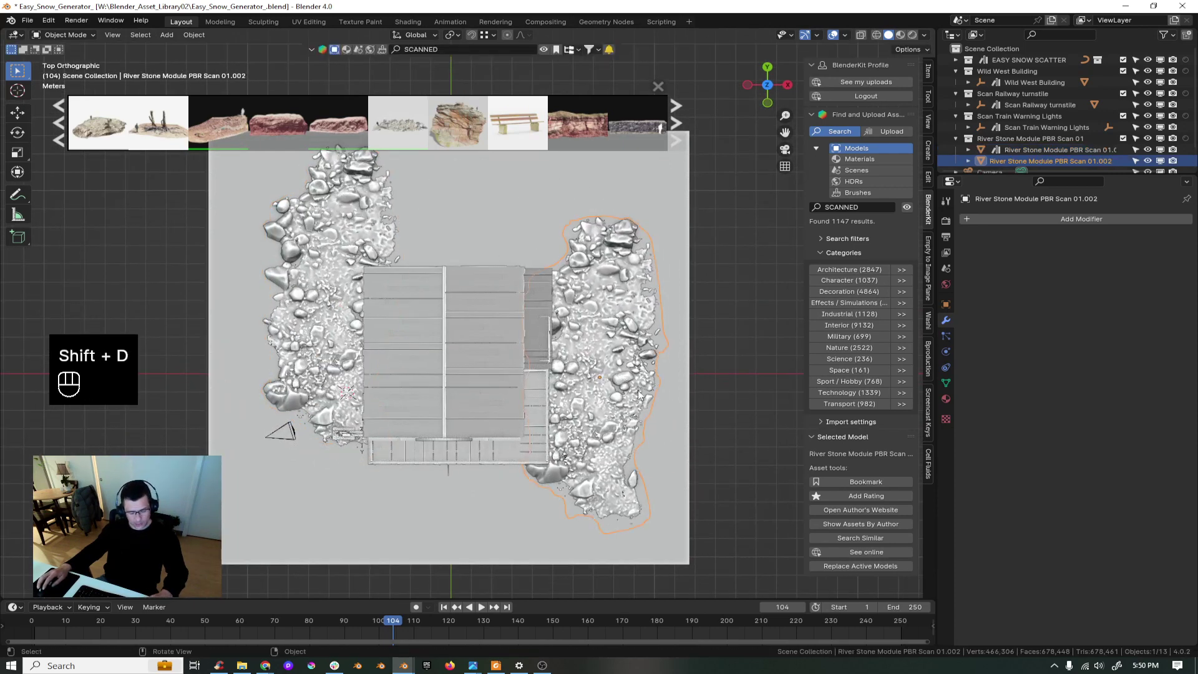
- Rotate the duplicated stones by roughly half a turn and move them toward the rear of the building, clear of the warning lights
key(r)
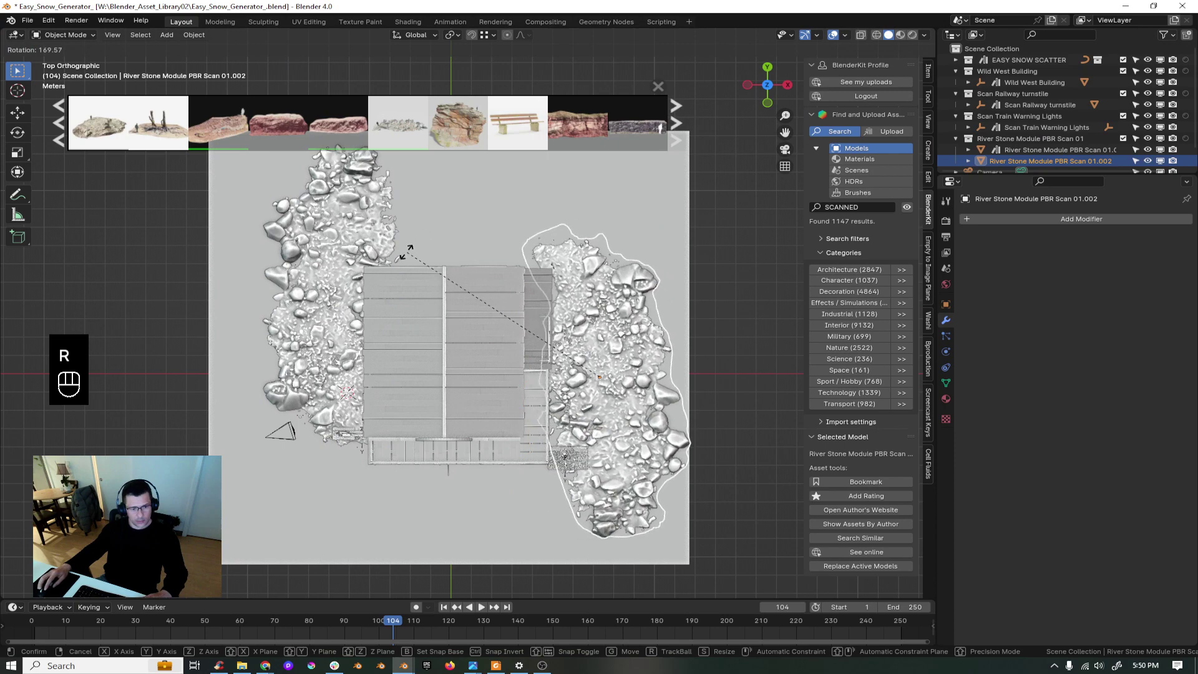
click(486, 261)
key(g)
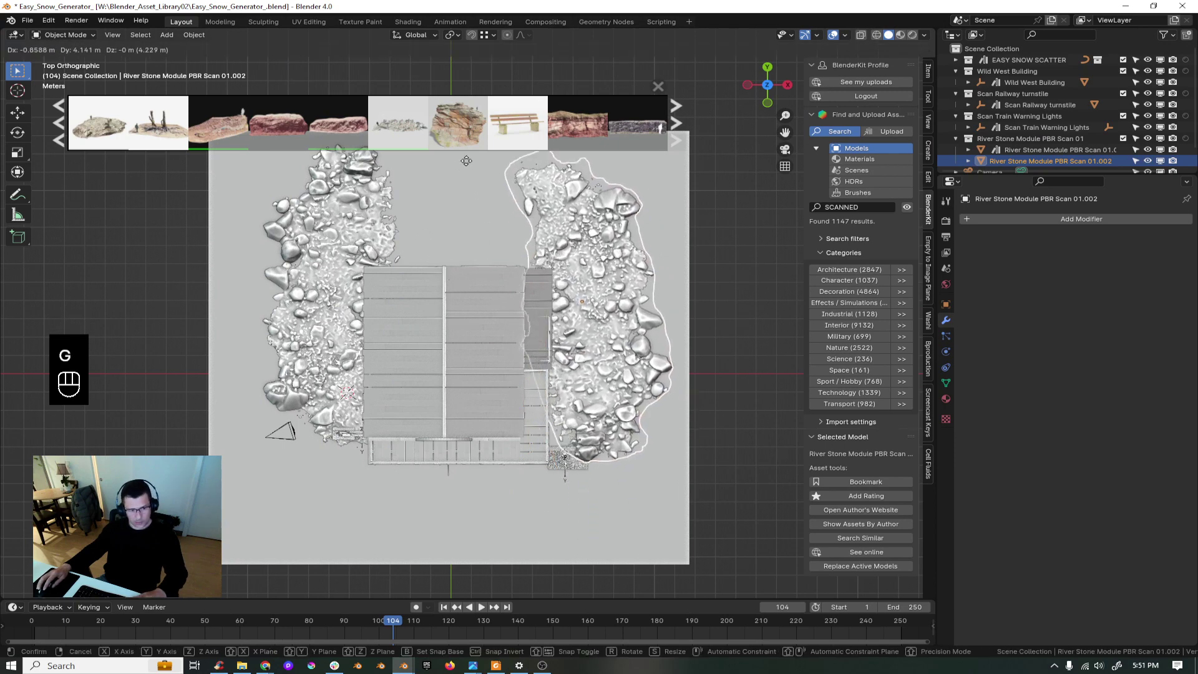
click(452, 156)
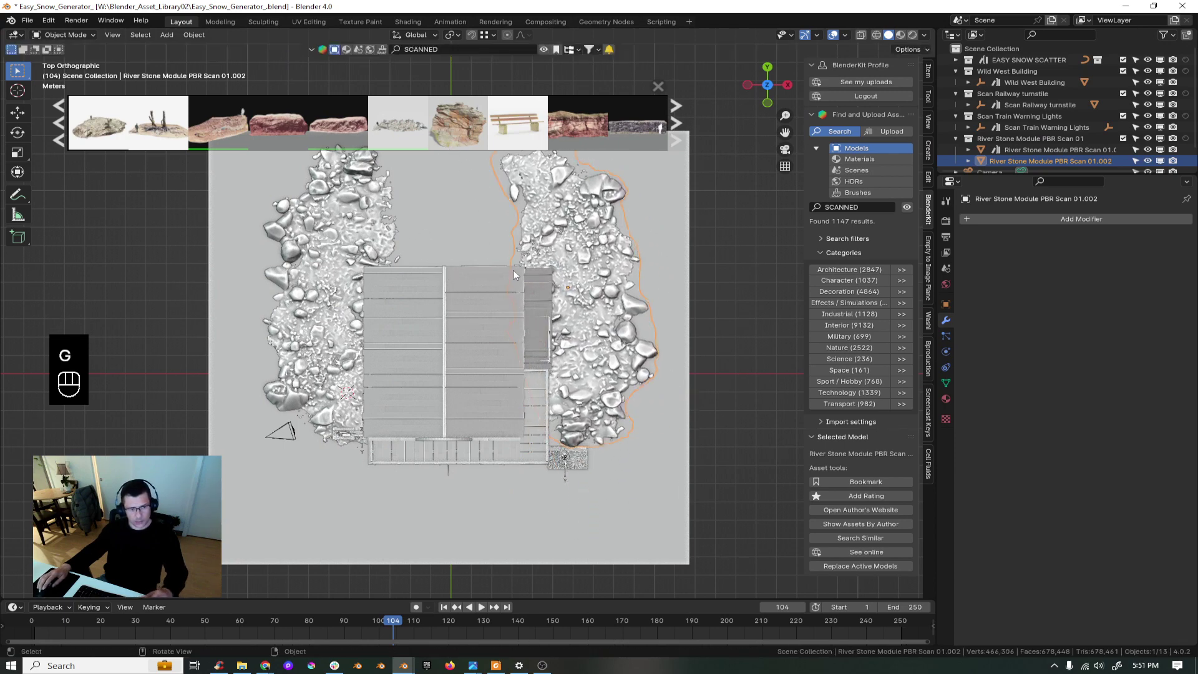
- Reframe the scene camera so that the whole building is seen from its front corner with stones on both sides
middle_drag(514, 274, 562, 161)
scroll(504, 427, up, 5)
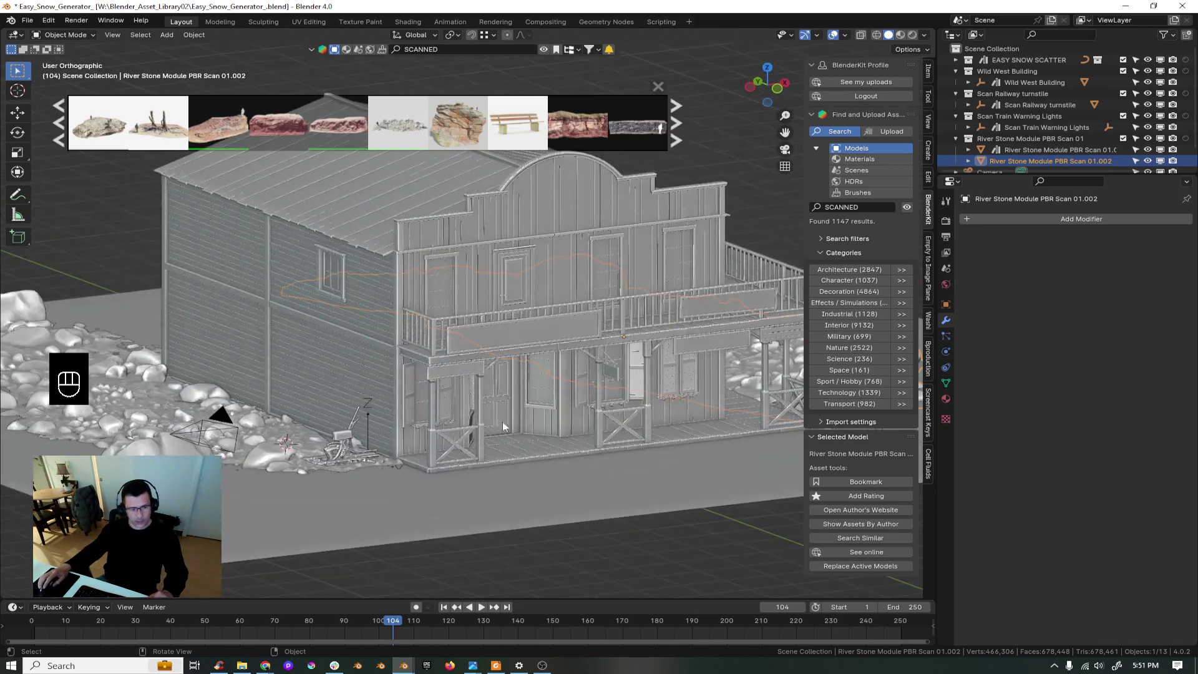
key(KP_0)
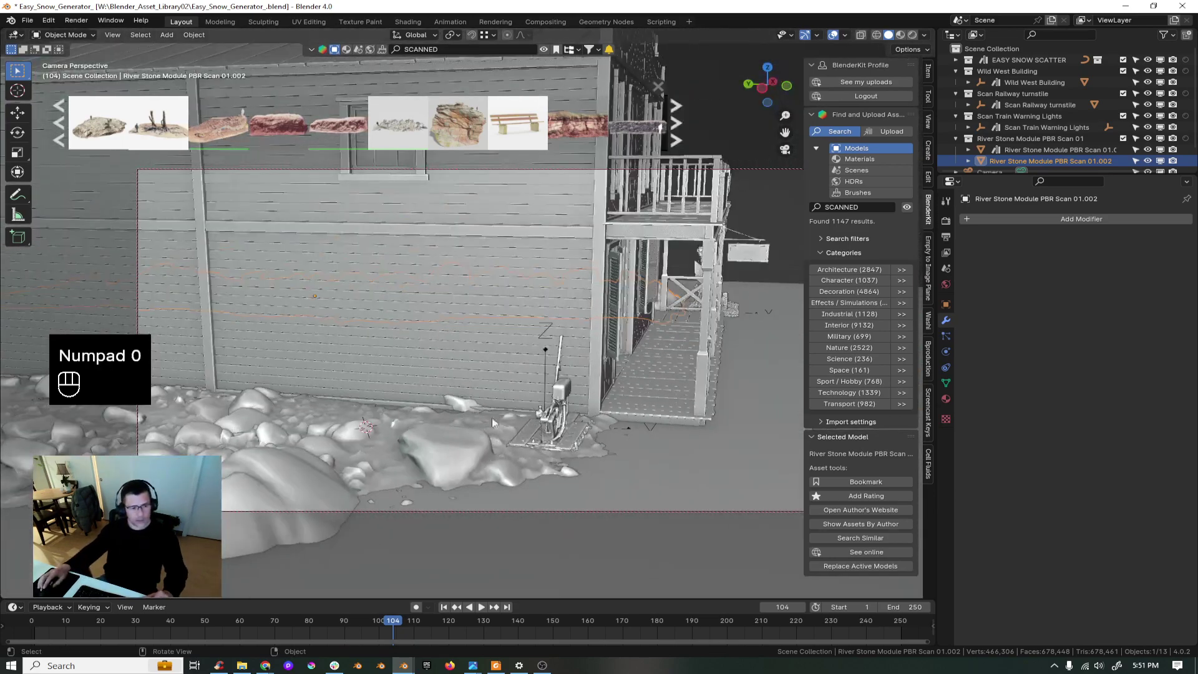
middle_drag(574, 369, 527, 341)
scroll(524, 350, down, 6)
shift+middle_drag(465, 403, 503, 445)
middle_drag(503, 444, 435, 460)
scroll(485, 455, up, 2)
- Hide the sidebar and the asset results bar, shift the camera framing slightly, and leave the camera view
key(n)
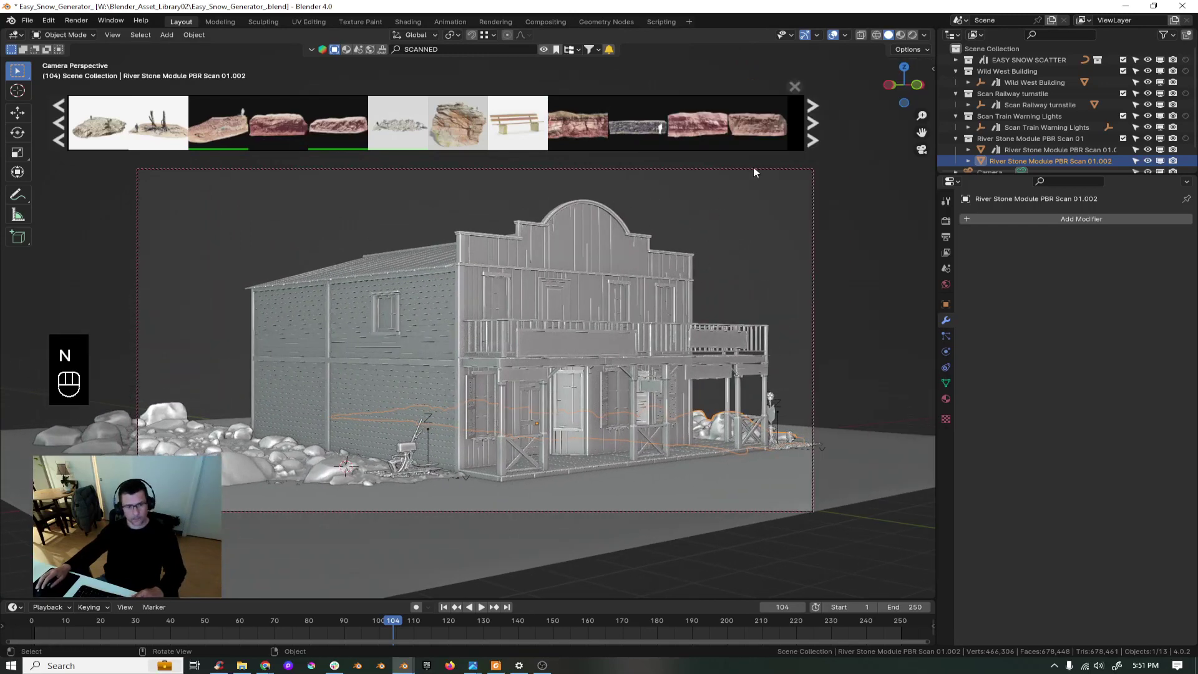
click(796, 87)
shift+middle_drag(674, 405, 556, 453)
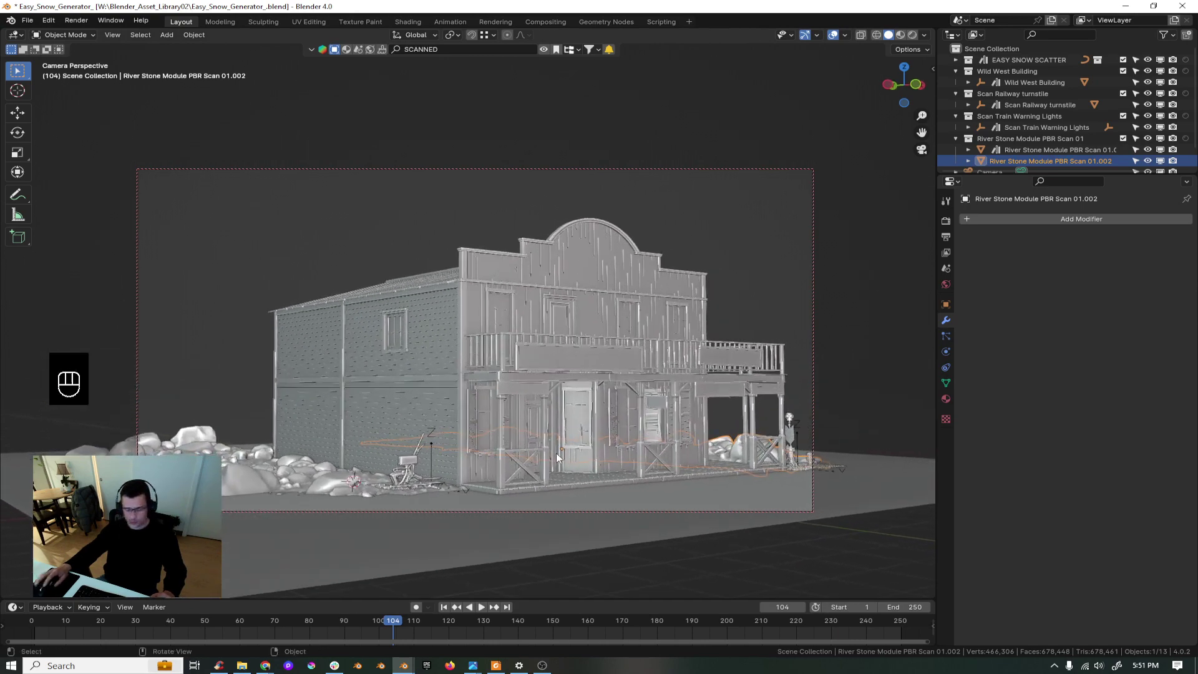
key(KP_0)
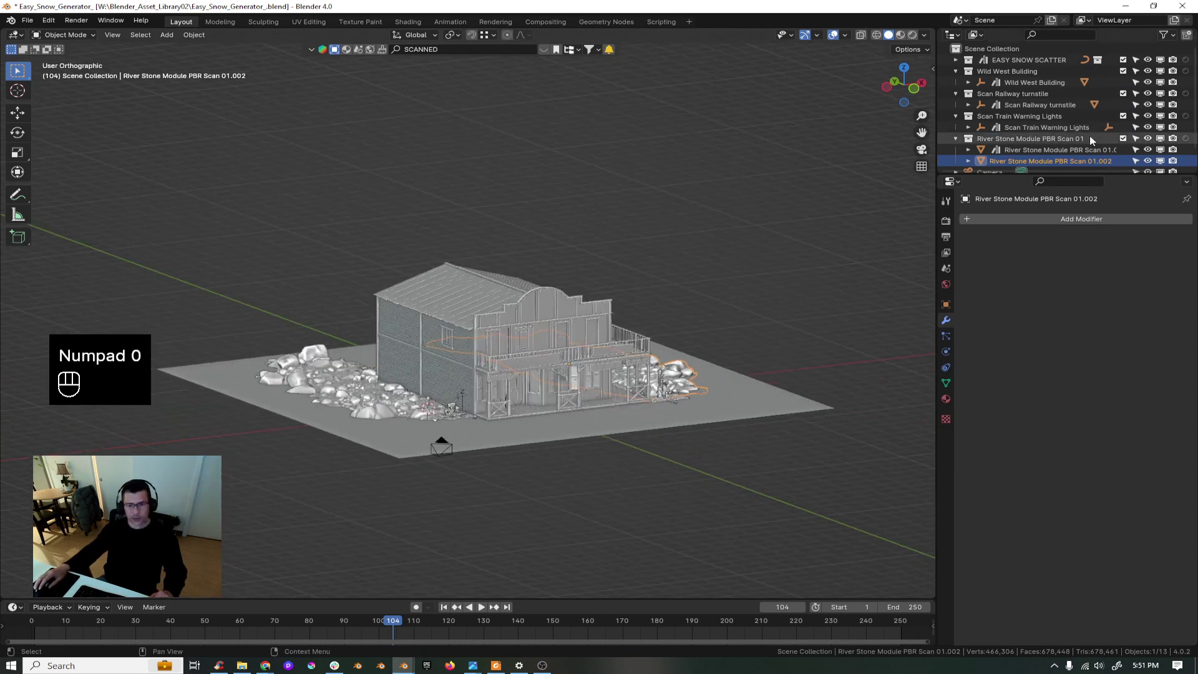
- Collapse the imported model collections in an enlarged Outliner and exclude the EASY SNOW SCATTER collection from the view layer
drag(1001, 175, 1001, 355)
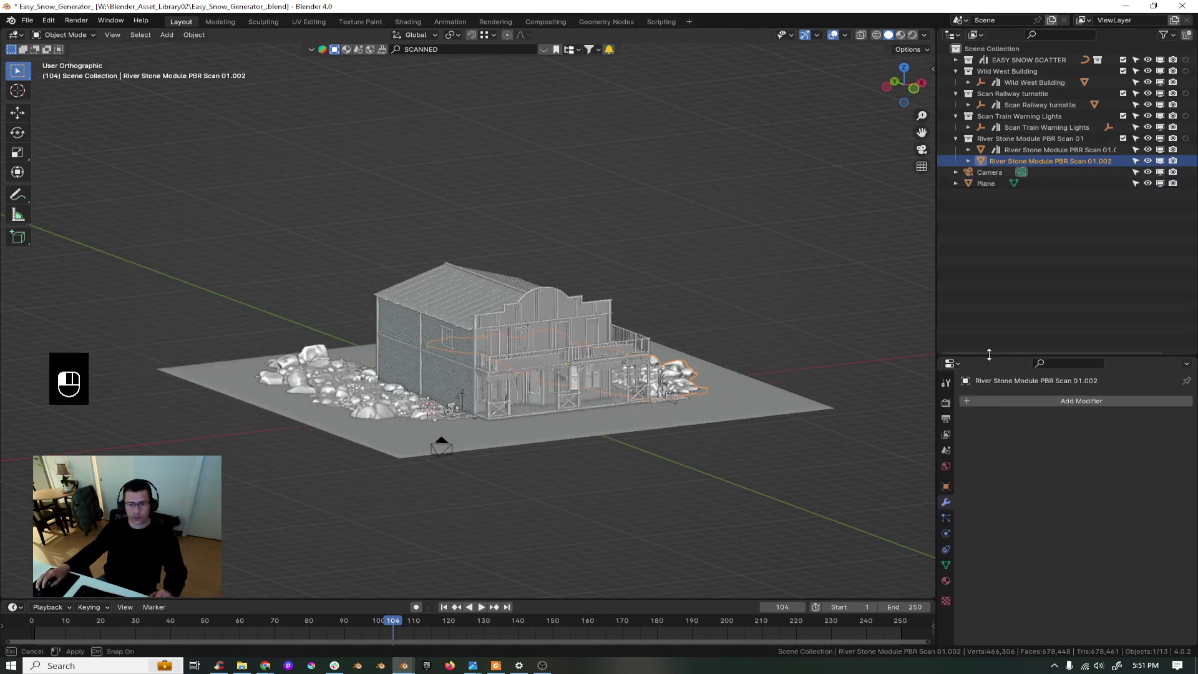
click(956, 71)
click(956, 83)
click(956, 93)
click(956, 105)
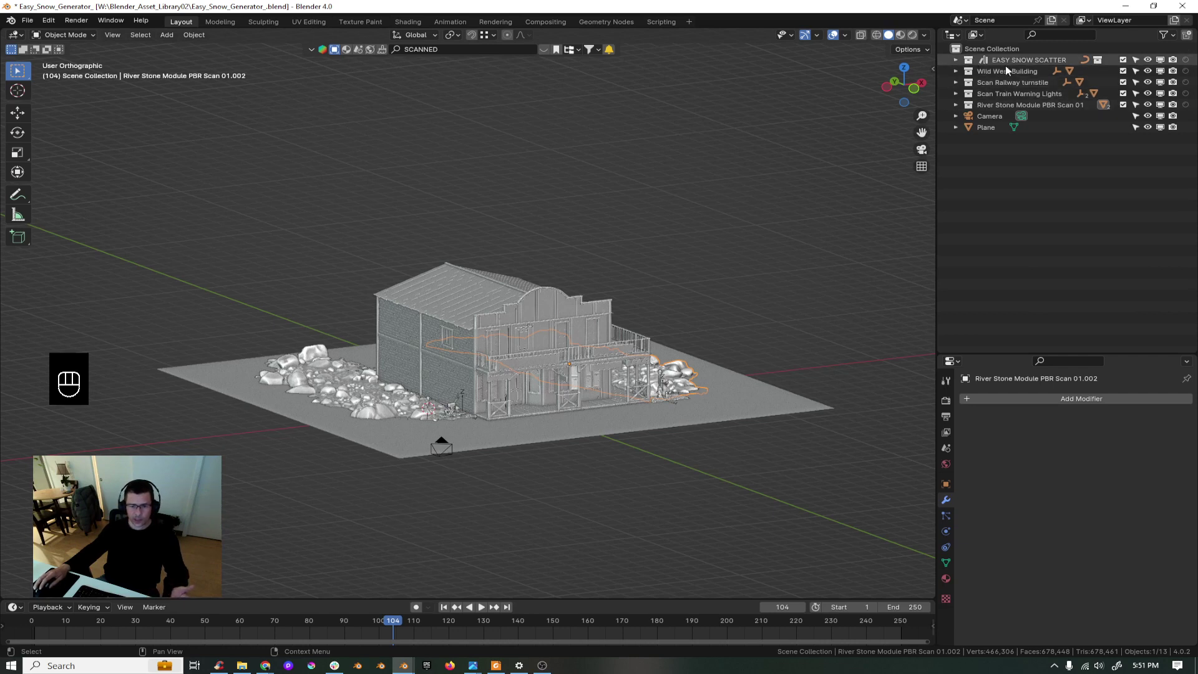
click(1123, 60)
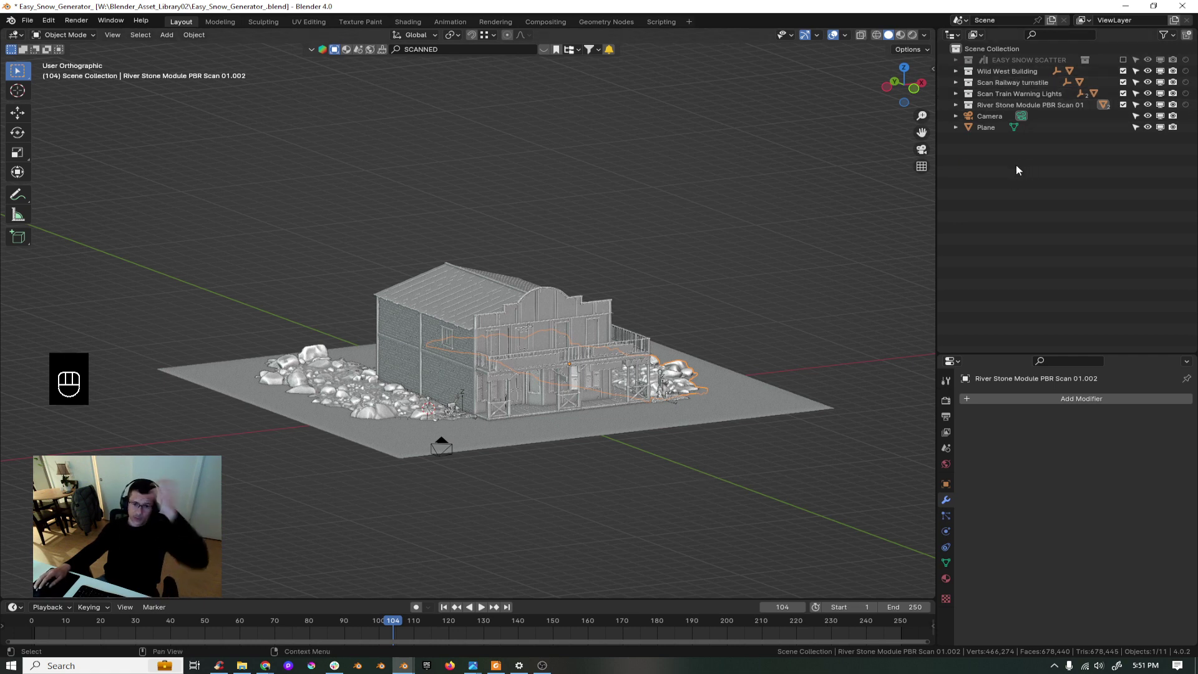
- Create a new collection directly under the Scene Collection and name it SCENE
right_click(976, 47)
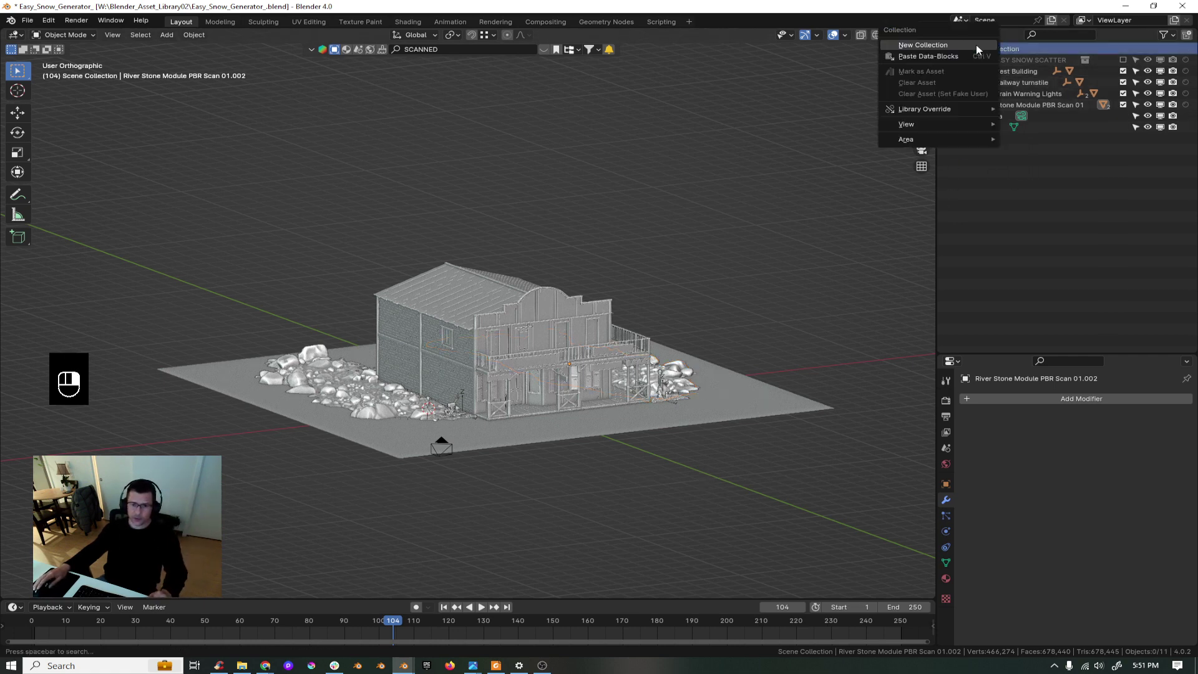
click(965, 46)
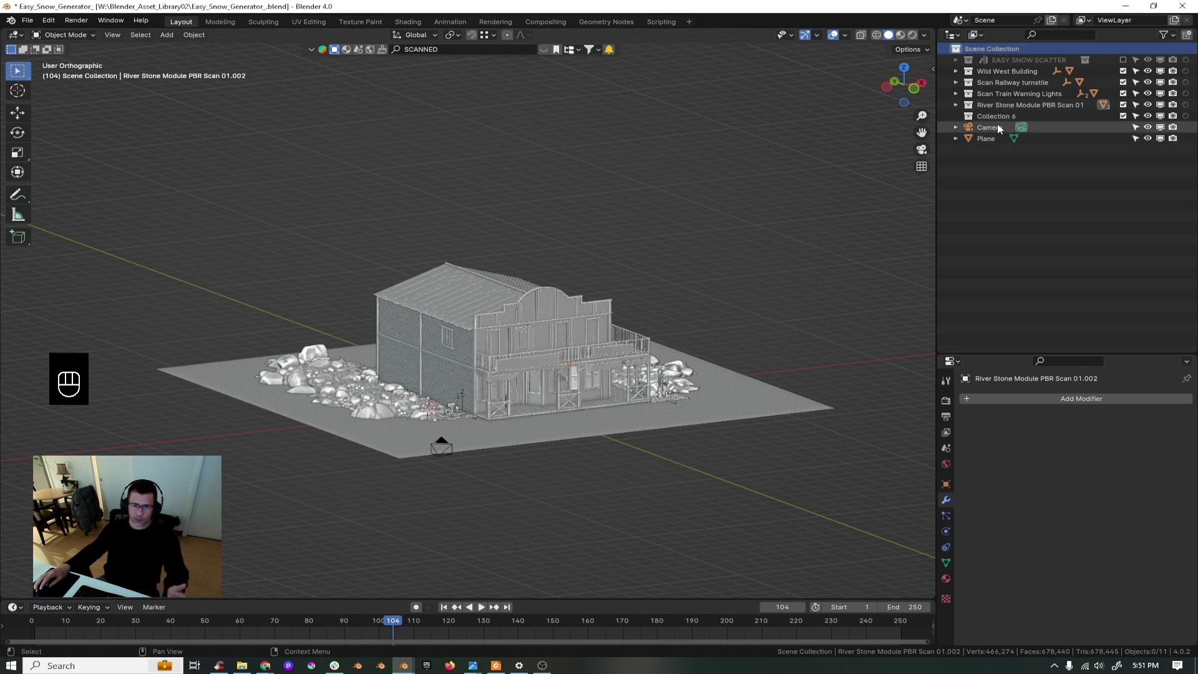
double_click(998, 117)
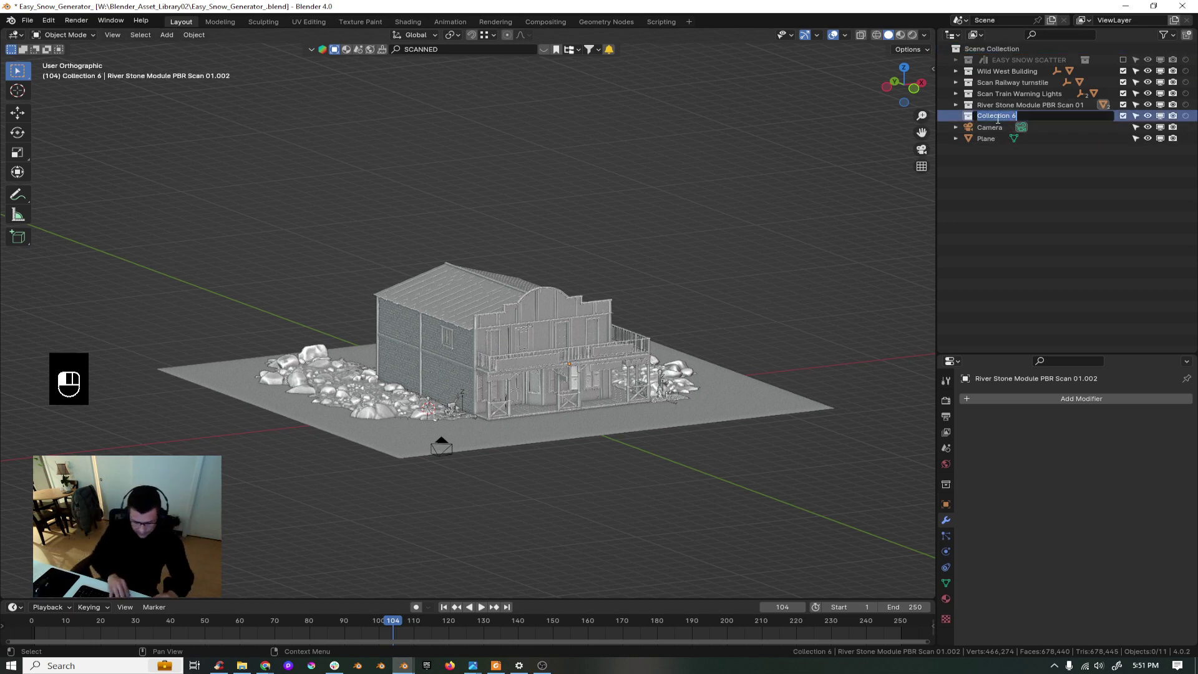
text(SCEN)
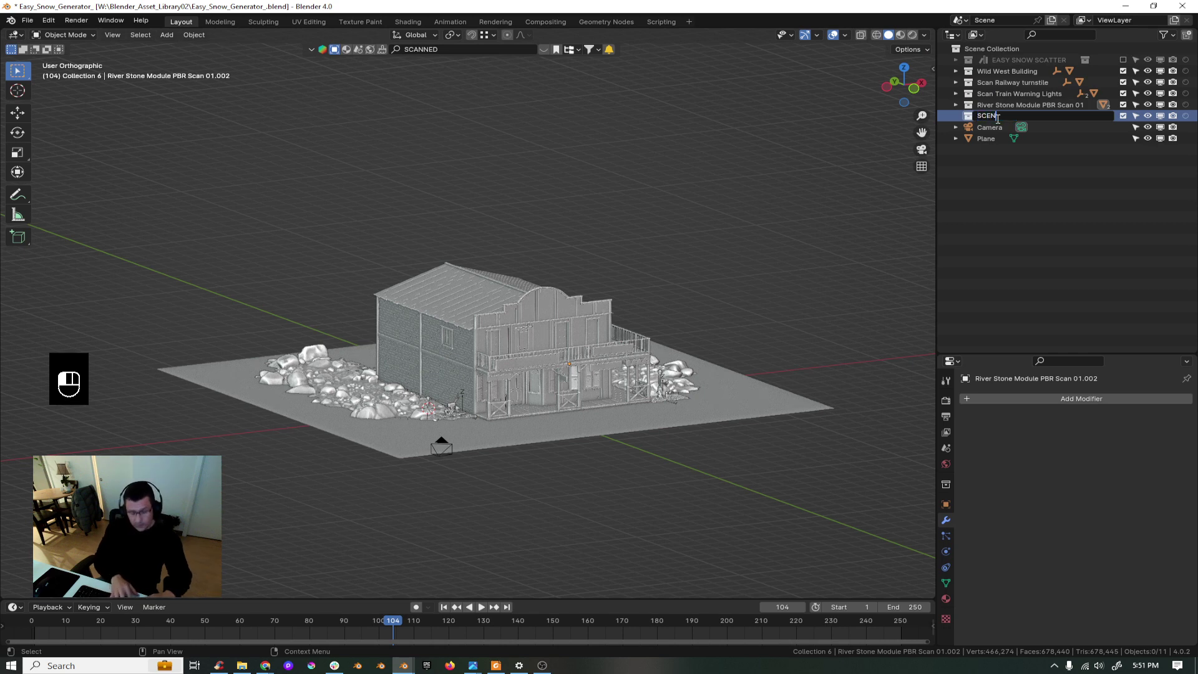
text(E)
key(Return)
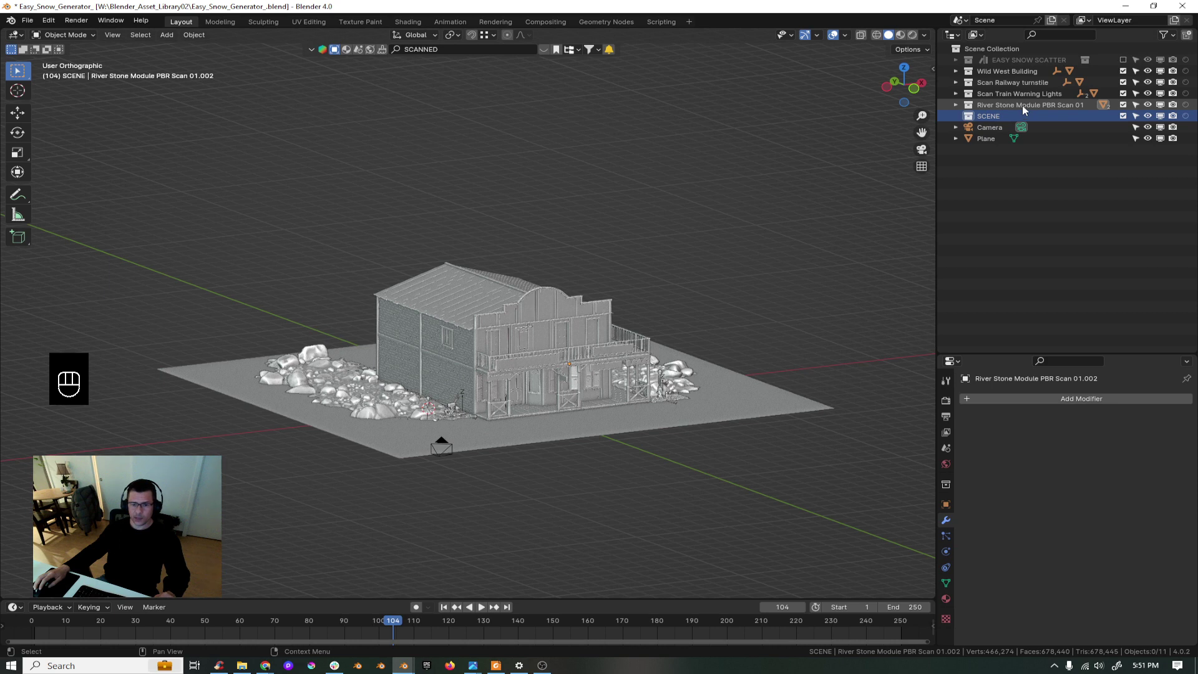
- Move the Wild West Building, Scan Railway turnstile, Scan Train Warning Lights and River Stone Module PBR Scan 01 collections into the SCENE collection
click(1023, 106)
shift+click(1017, 72)
drag(1024, 104, 997, 116)
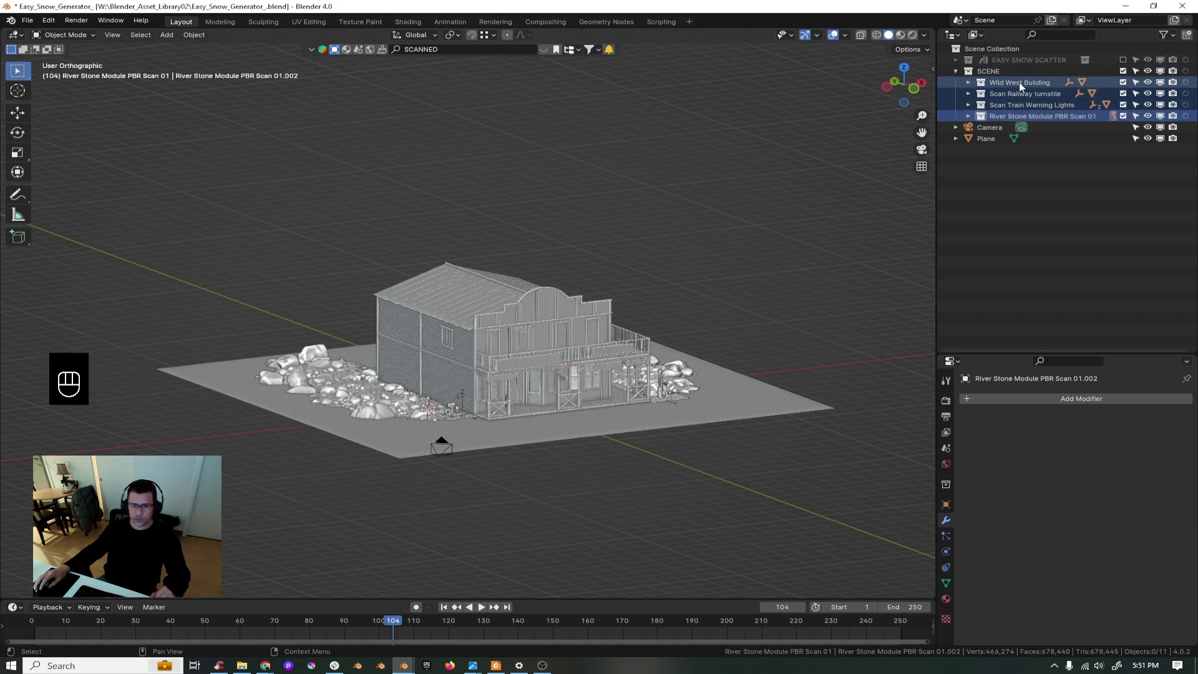
- Include the EASY SNOW SCATTER collection in the view layer again, collapse SCENE and expand EASY SNOW SCATTER
click(1124, 60)
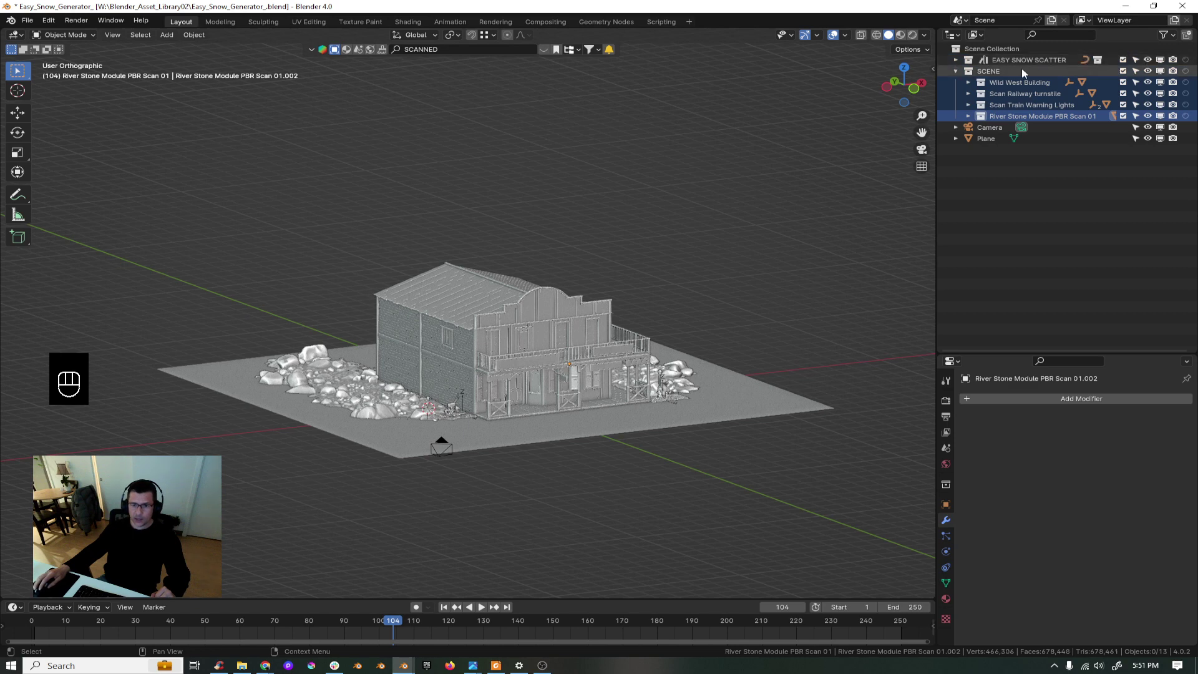
click(955, 71)
click(956, 60)
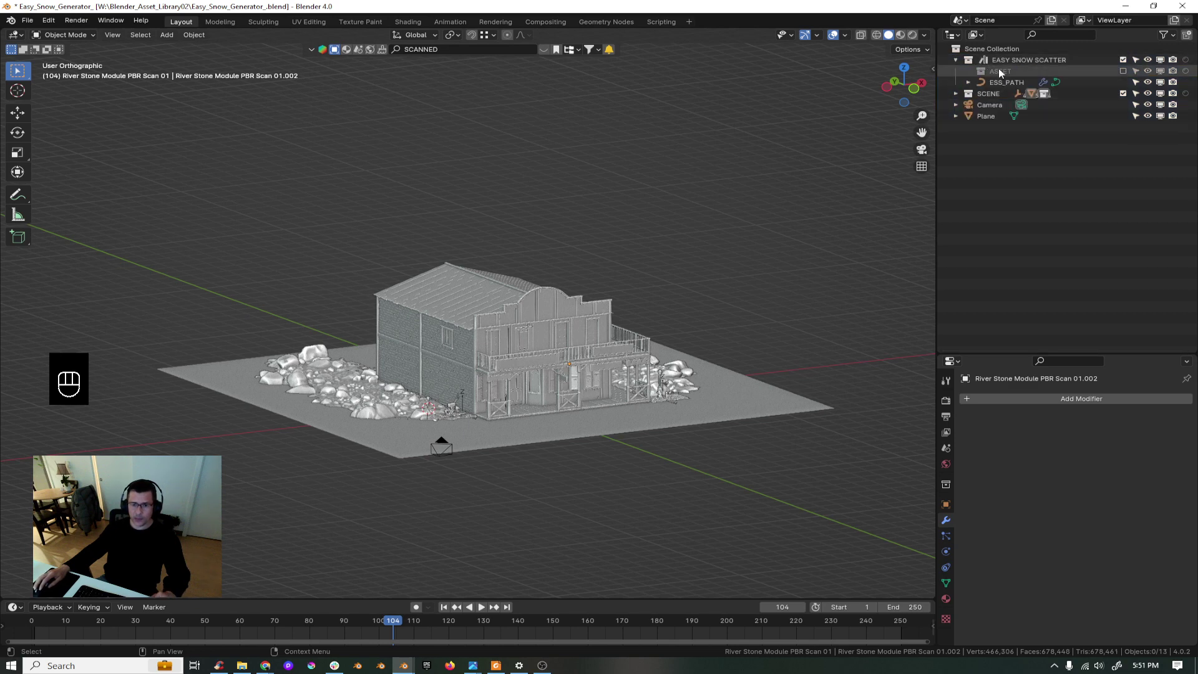
- Raise the ESS_PATH curve along Z until it sits above the building's roof, and look at the scene from above
click(1005, 82)
key(g)
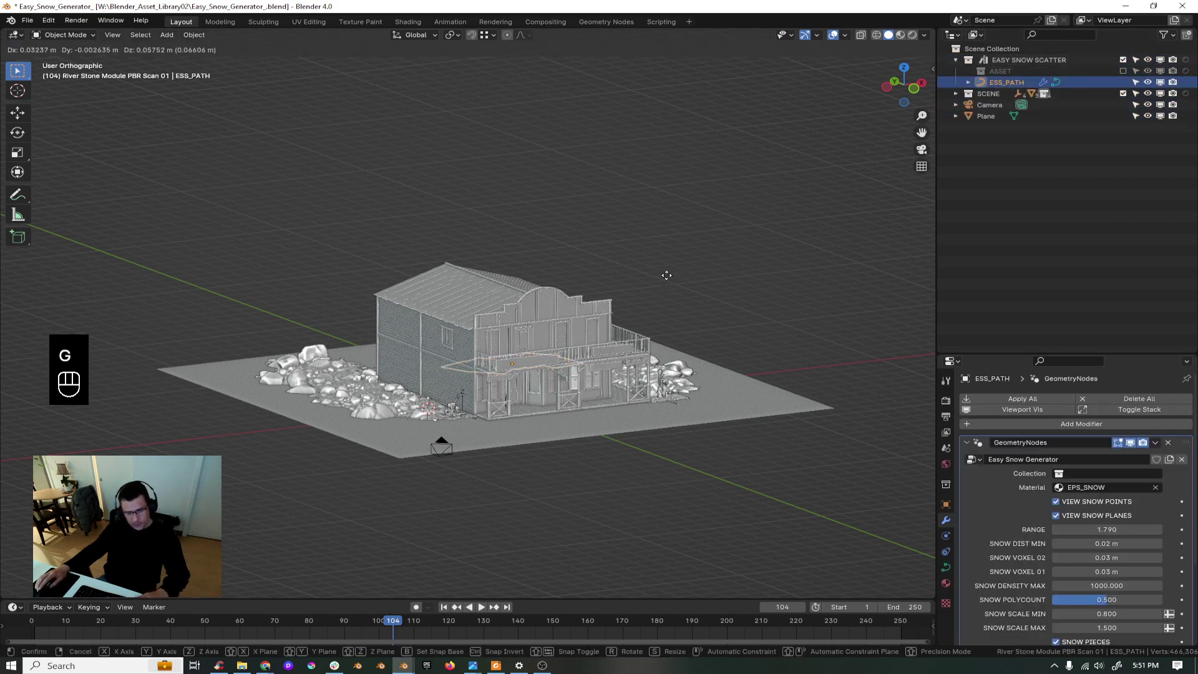
key(z)
click(647, 197)
middle_drag(647, 197, 523, 362)
shift+middle_drag(521, 283, 568, 388)
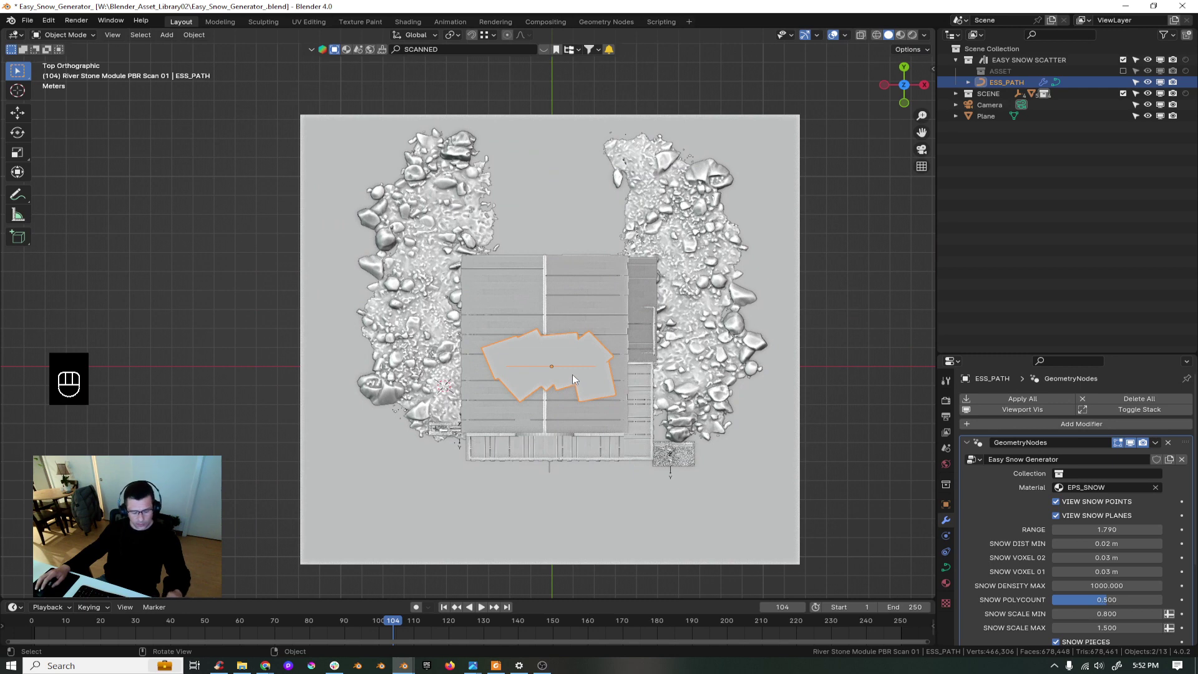
- Enter Edit Mode on the ESS_PATH curve, select its end point nearest the porch side and try moving it outward
key(Tab)
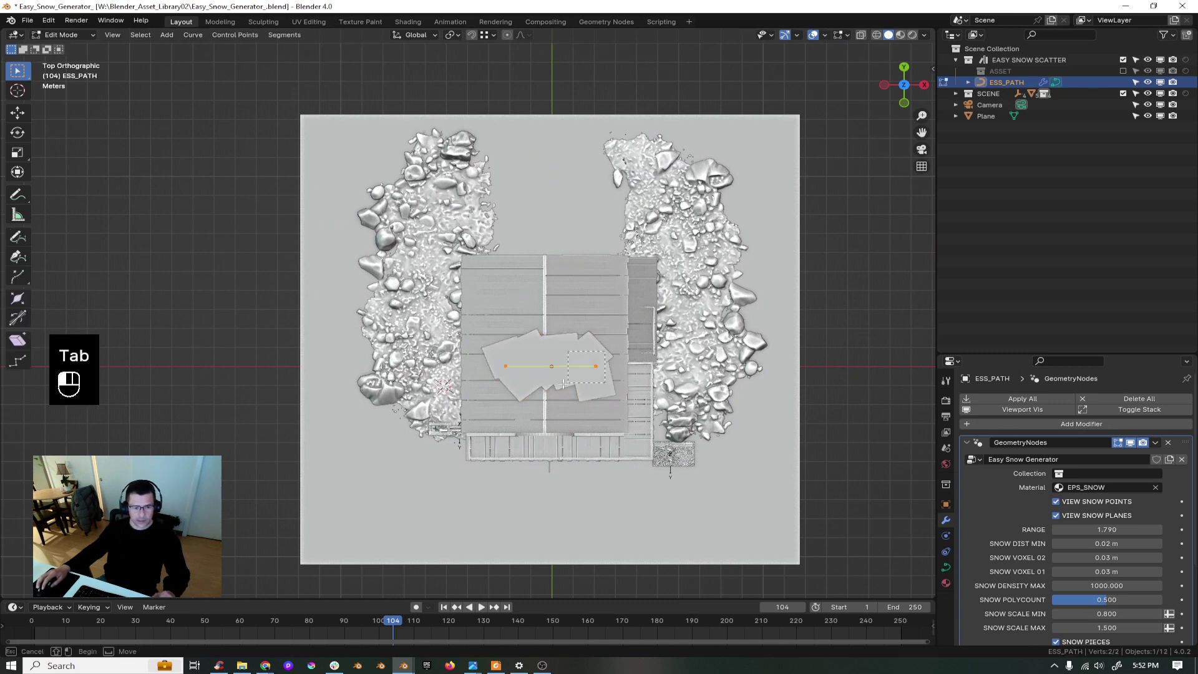
click(627, 353)
key(g)
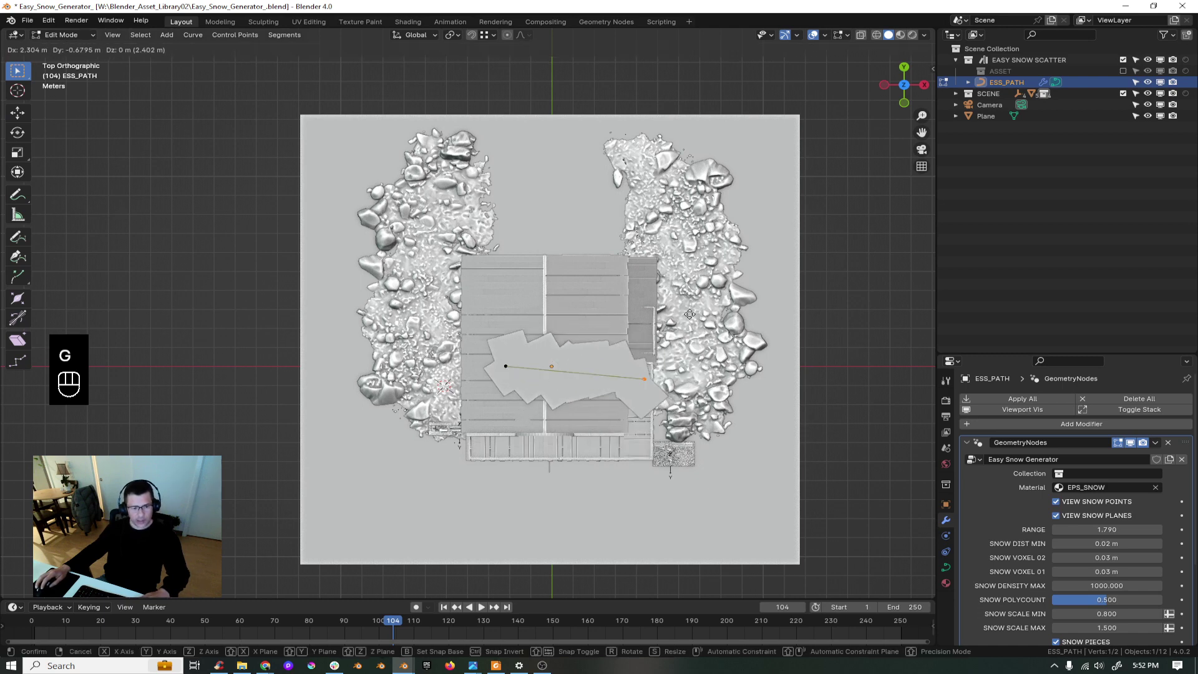
click(648, 342)
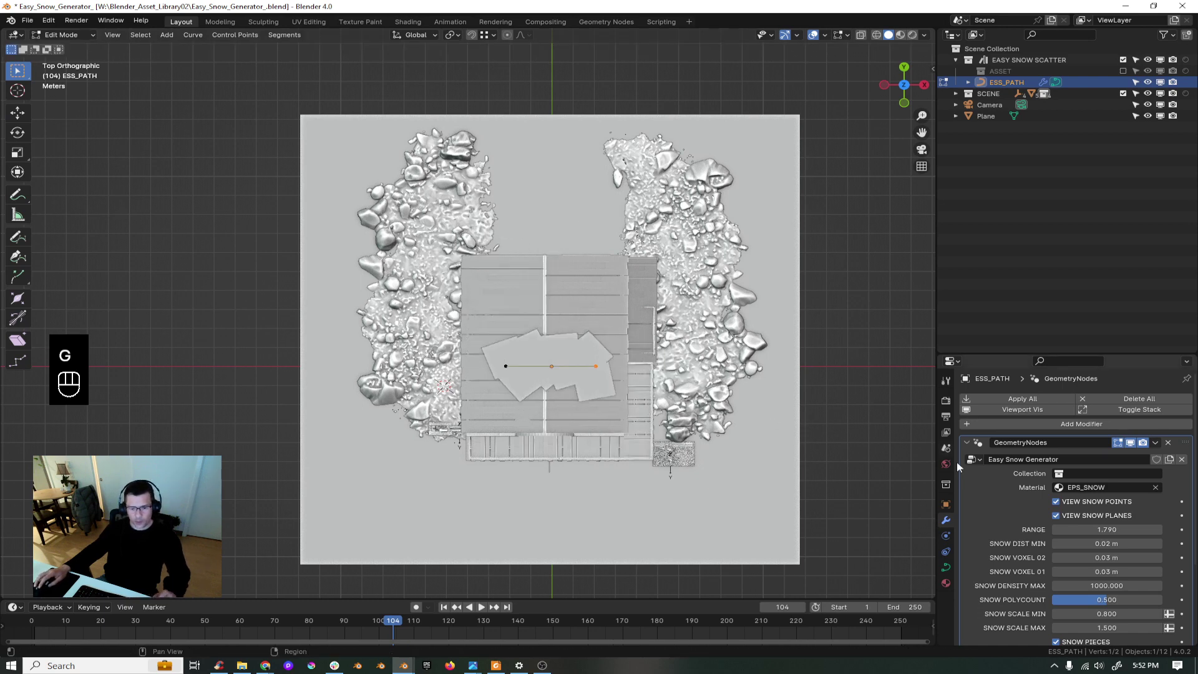
- Enlarge the modifier settings area and set the Easy Snow Generator RANGE to 5.100
scroll(1096, 394, down, 3)
scroll(1097, 394, up, 3)
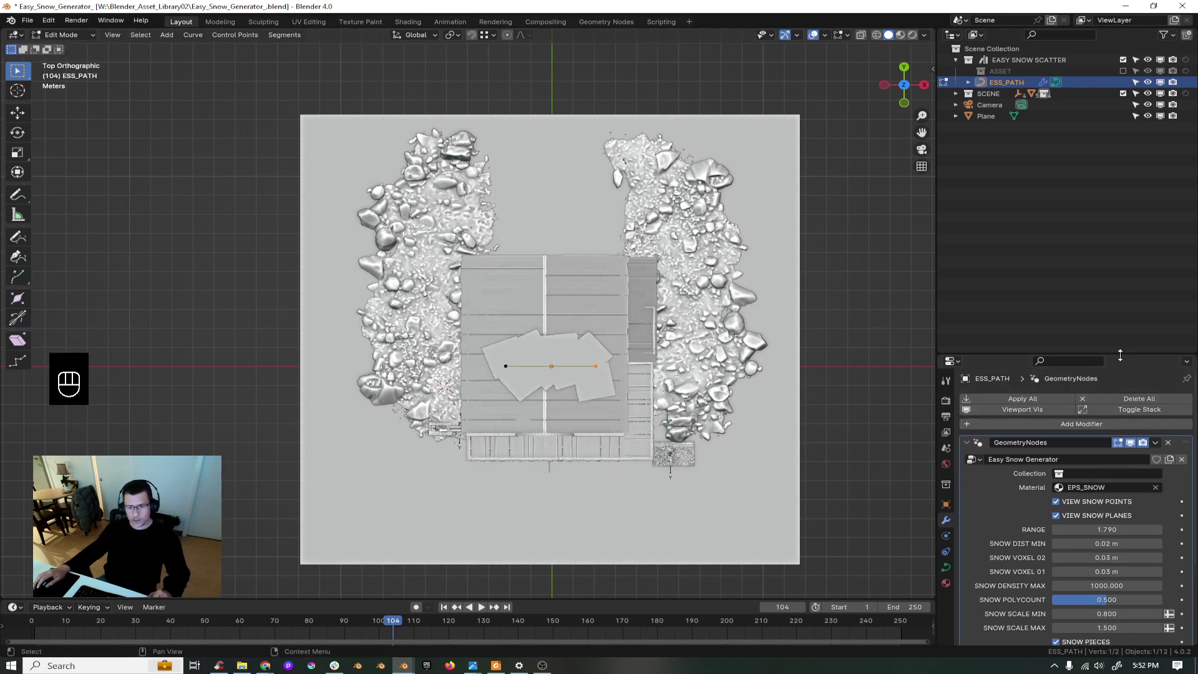
drag(1121, 355, 1120, 191)
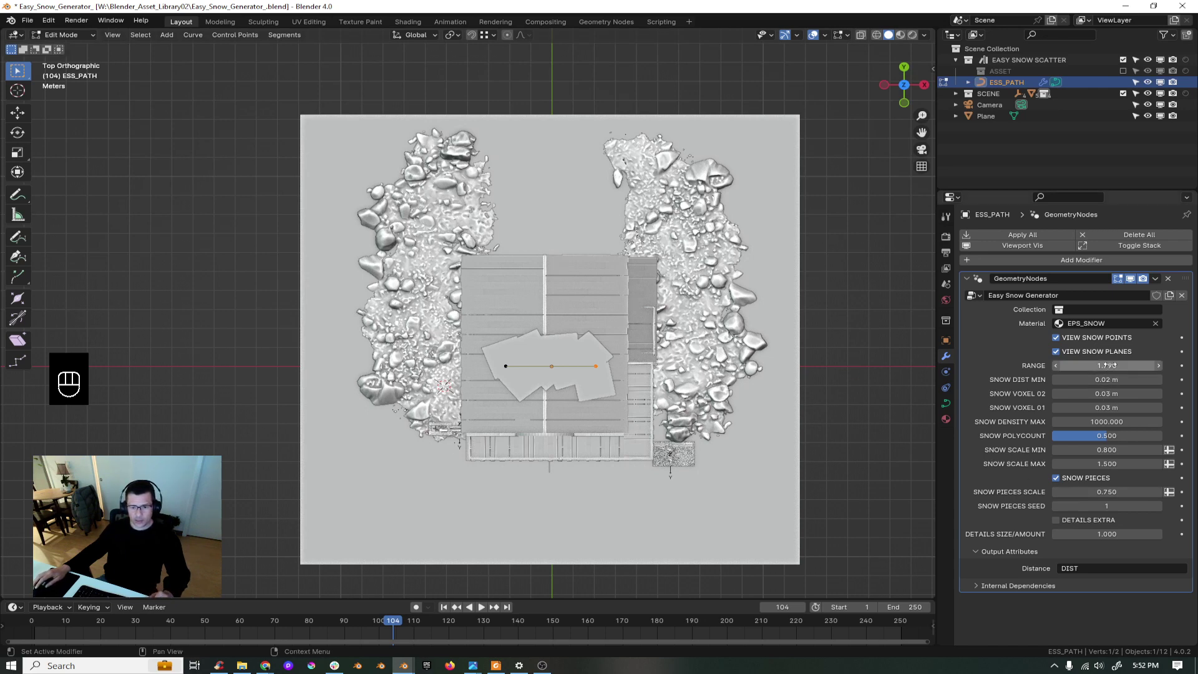
drag(1107, 365, 711, 343)
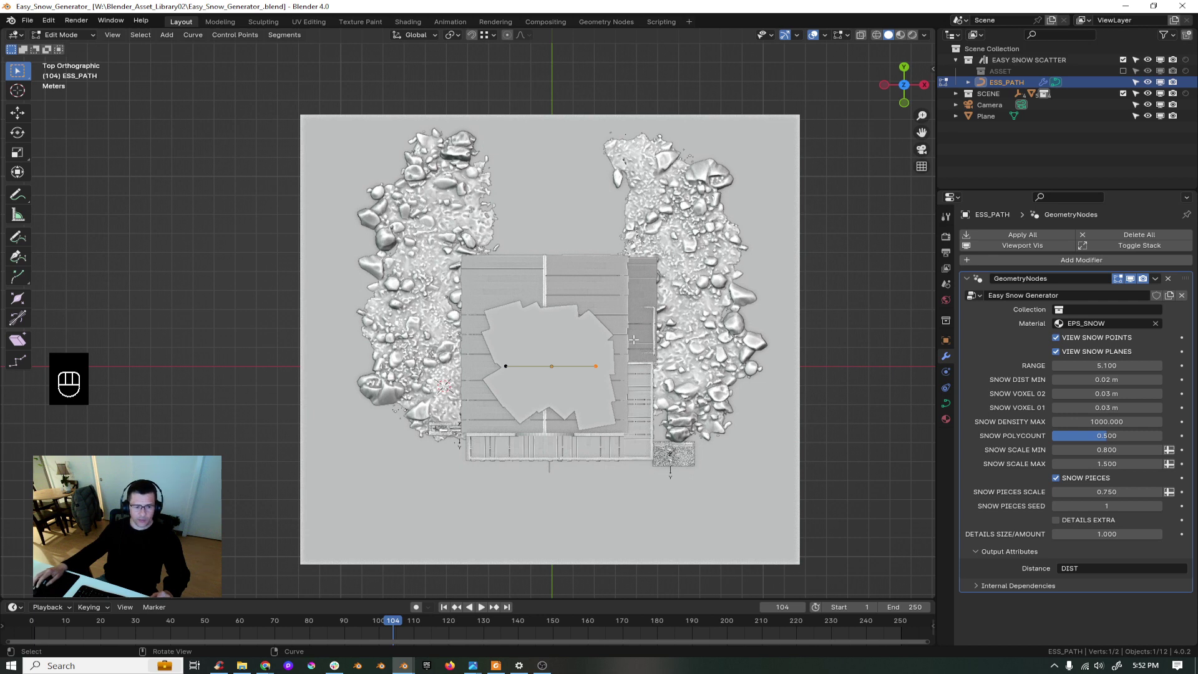
- Reposition both end points of ESS_PATH so the path runs along Y across the full depth of the ground plane
key(g)
key(g)
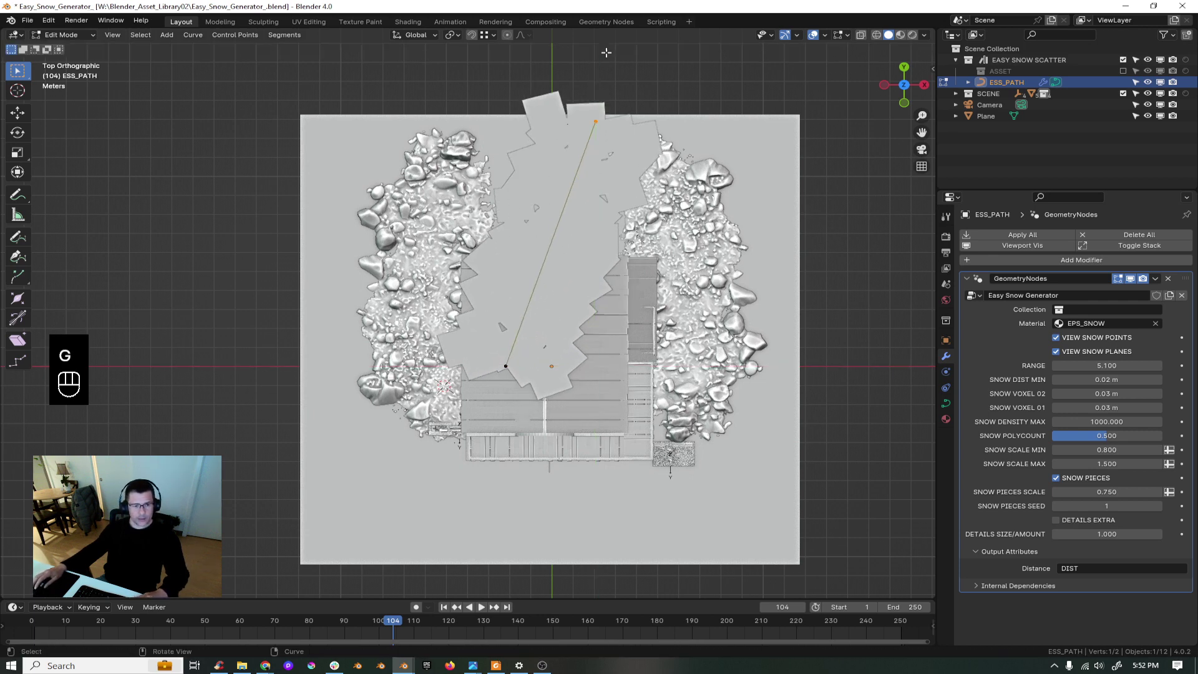
click(537, 430)
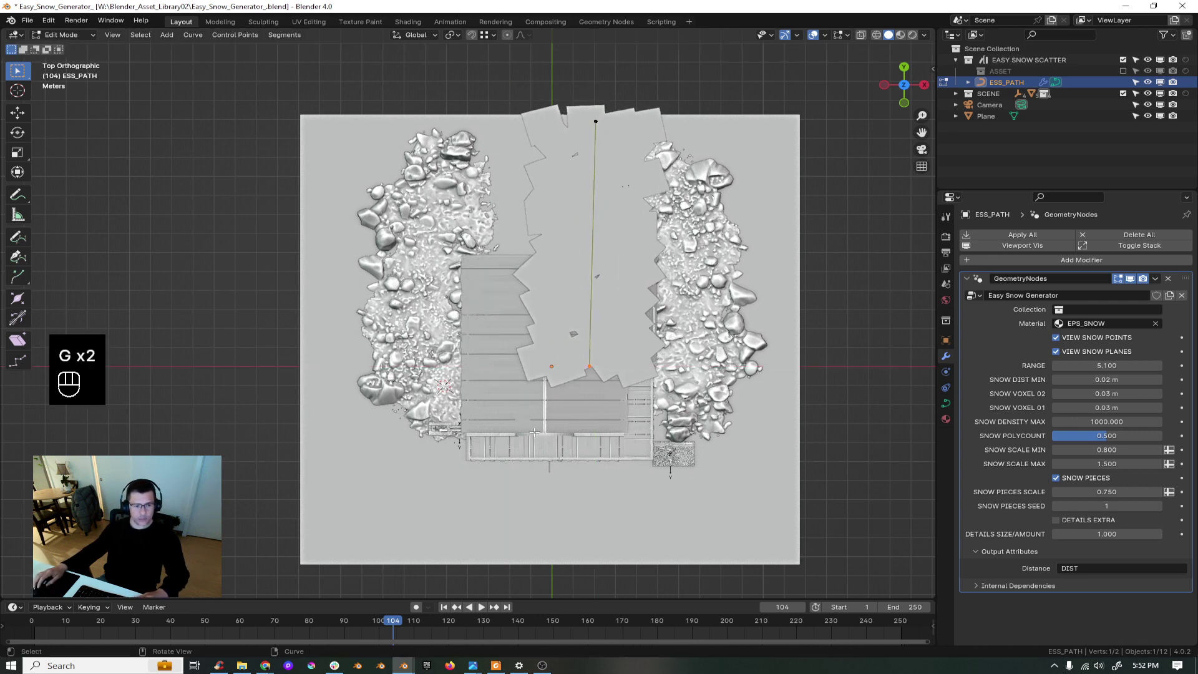
key(g)
key(y)
click(564, 53)
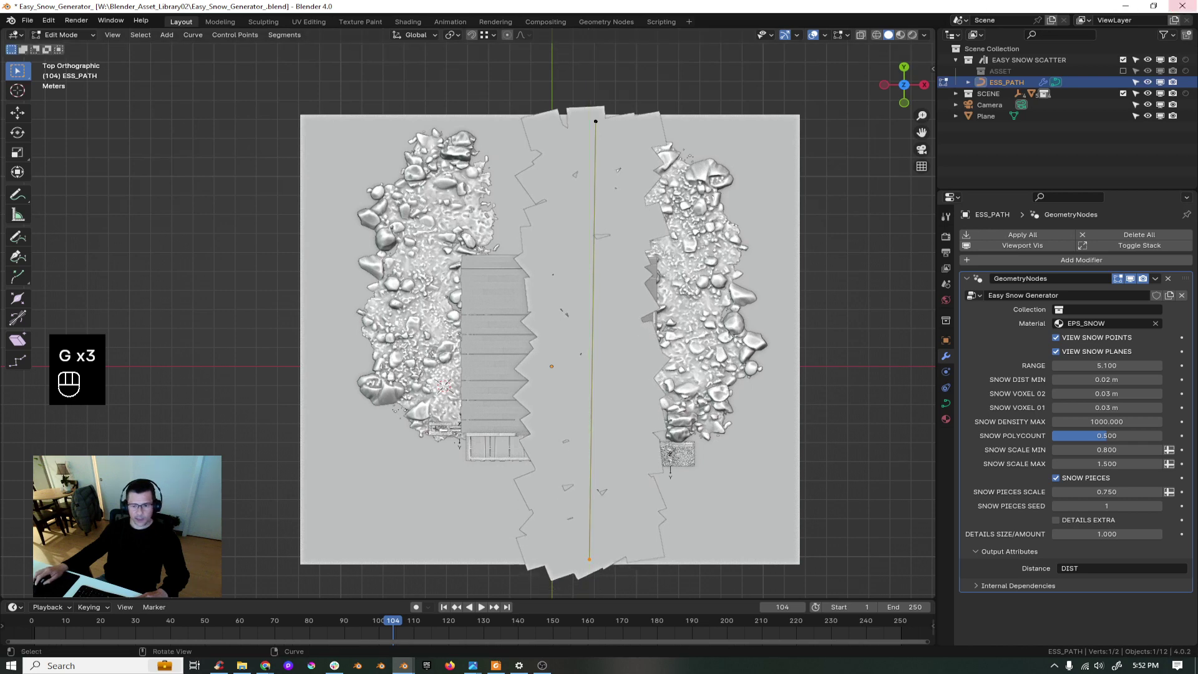
- Set RANGE to 25.040, shift both path points about -1.45 m along X to center the snow area, and return to Object Mode
drag(1102, 365, 1167, 365)
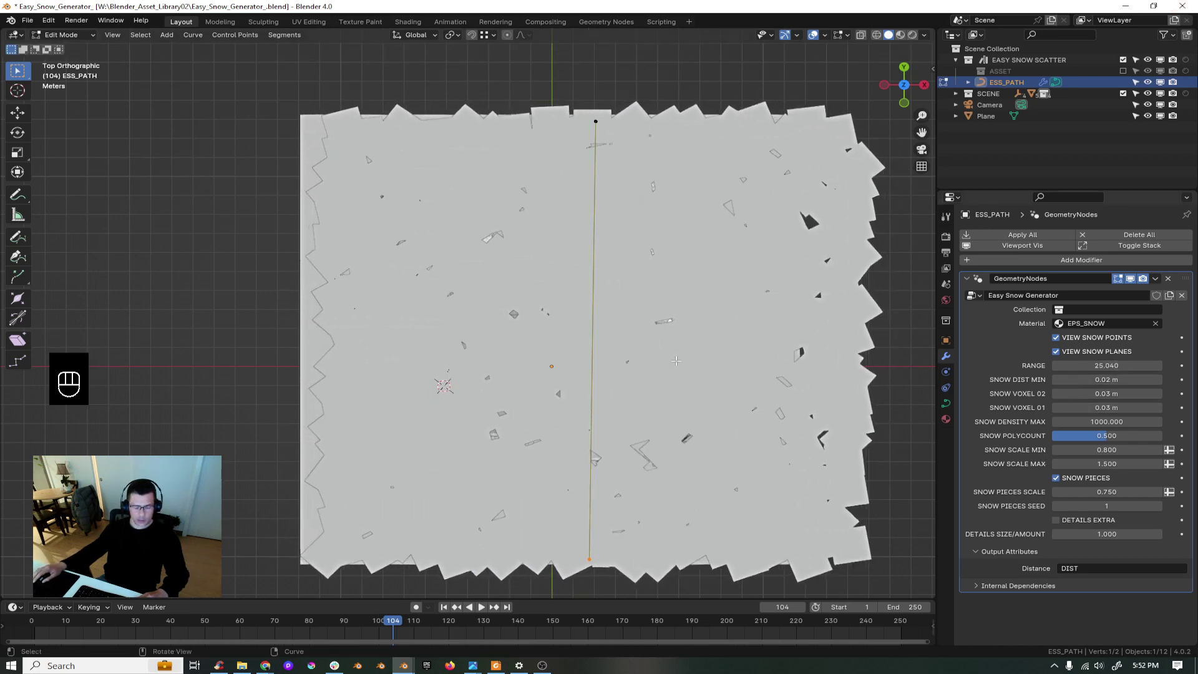
key(g)
key(x)
right_click(661, 348)
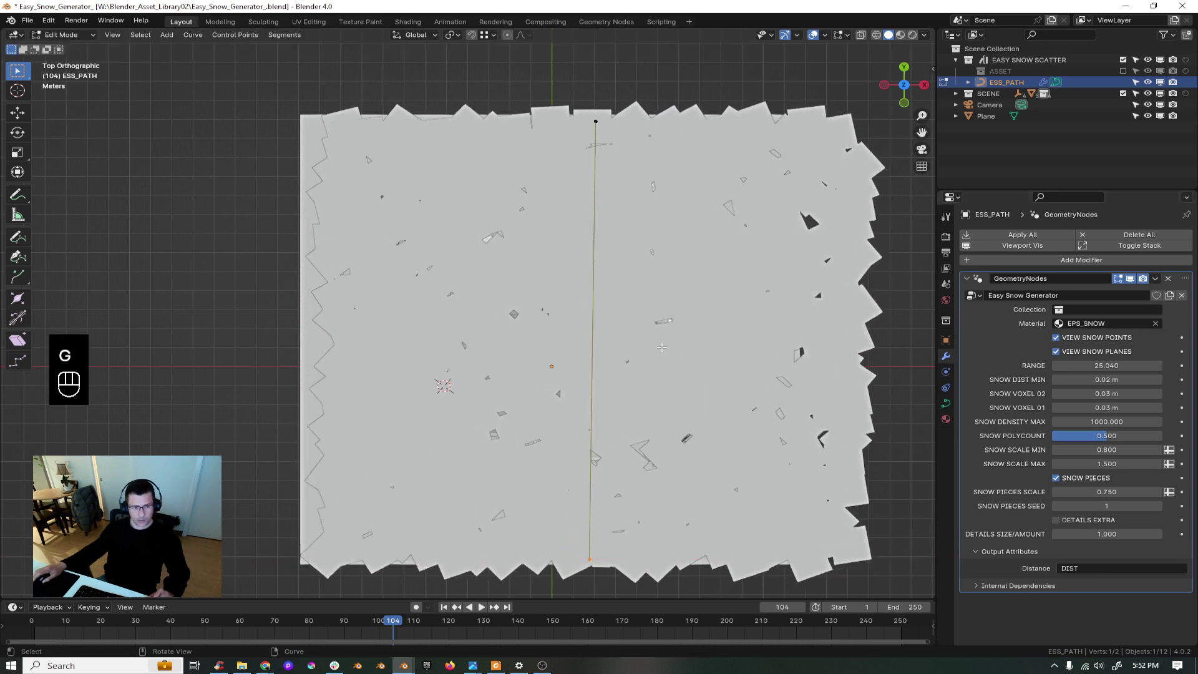
key(g)
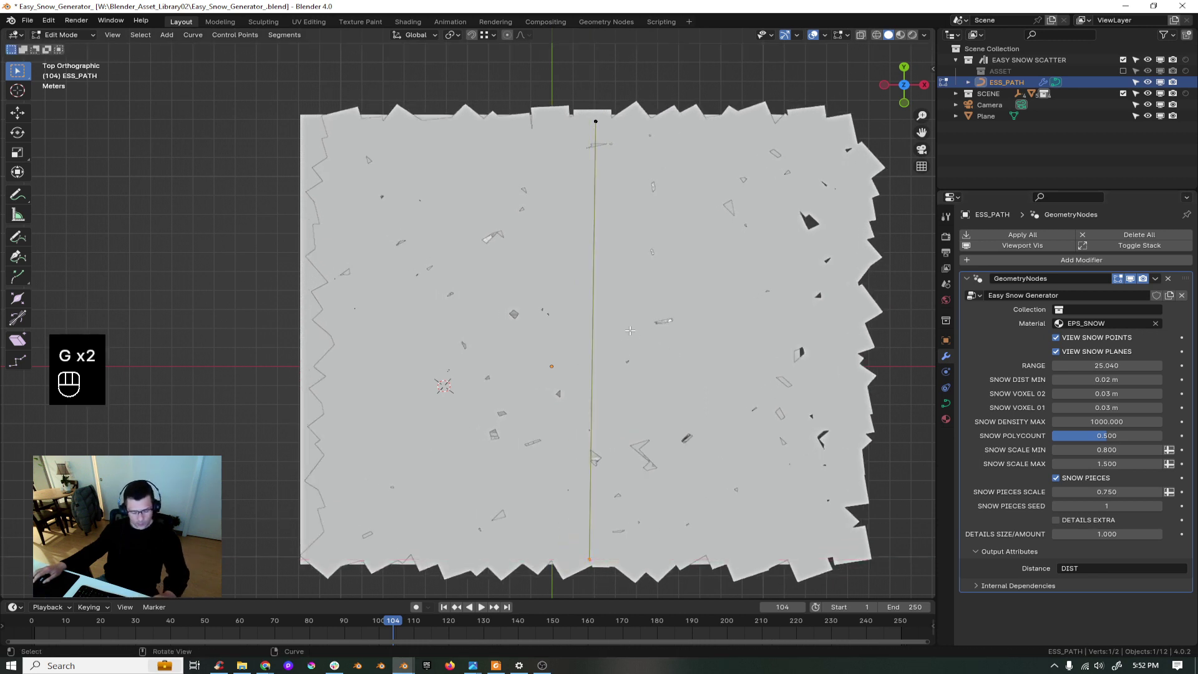
key(a)
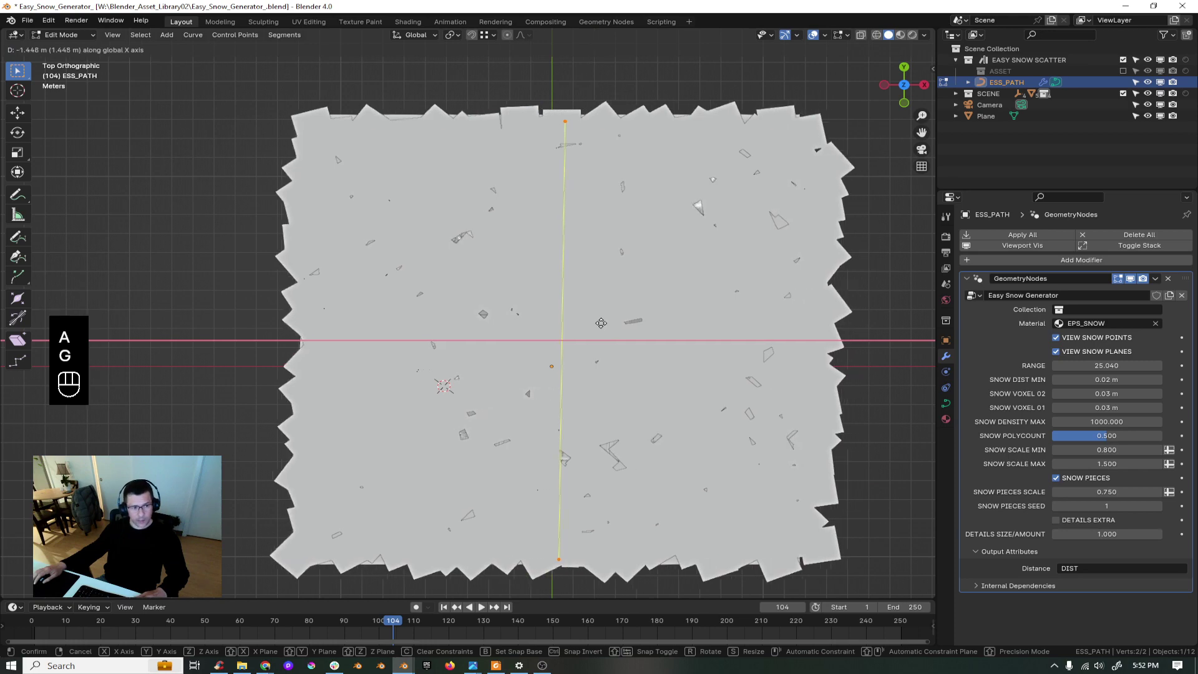
click(597, 322)
key(Tab)
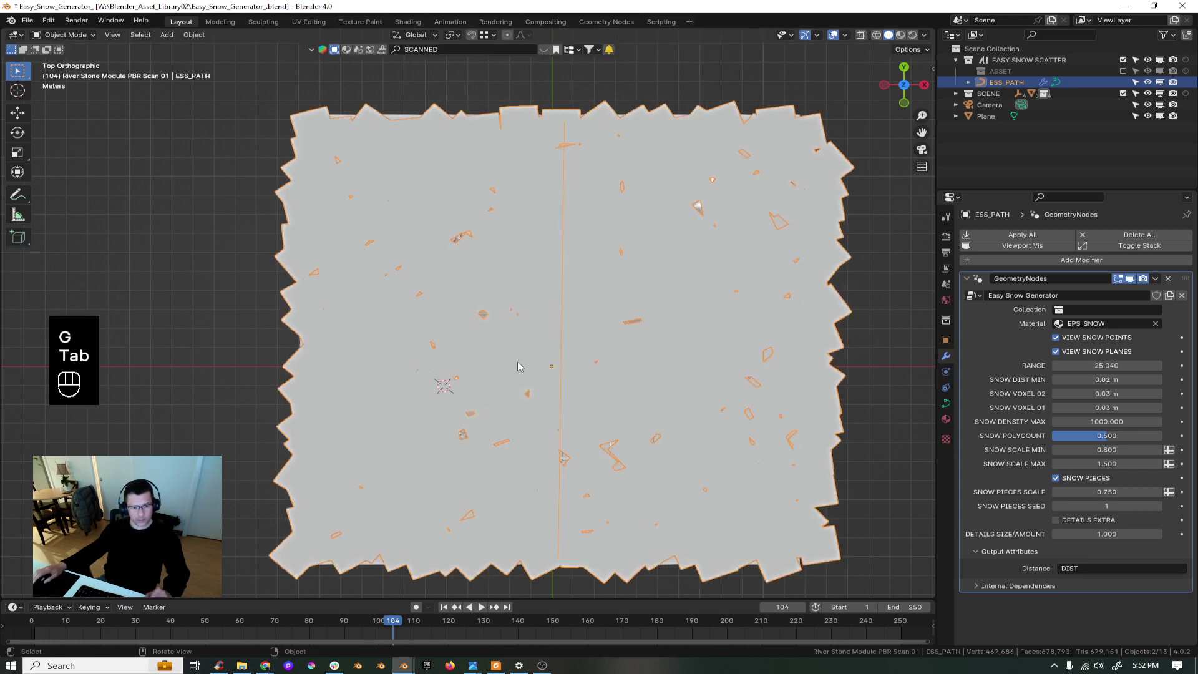
- Adjust the height of ESS_PATH along Z in front view so the snow plane sits just above the building
middle_drag(518, 366, 520, 260)
key(g)
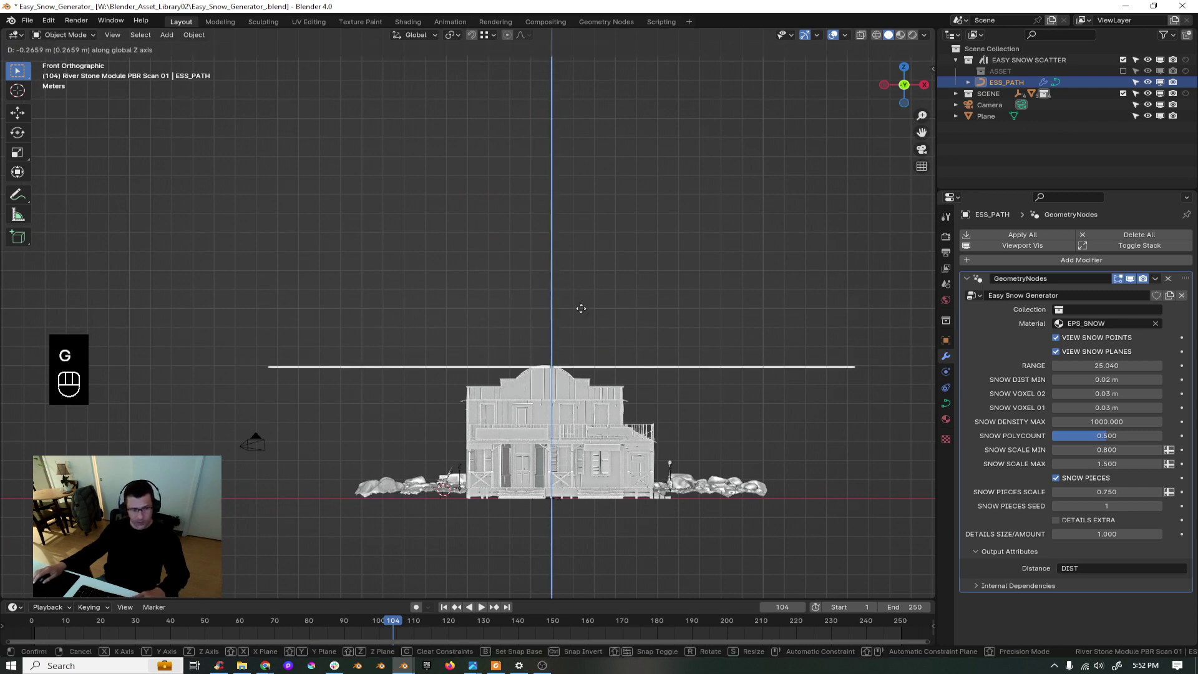
click(563, 319)
middle_drag(563, 319, 582, 348)
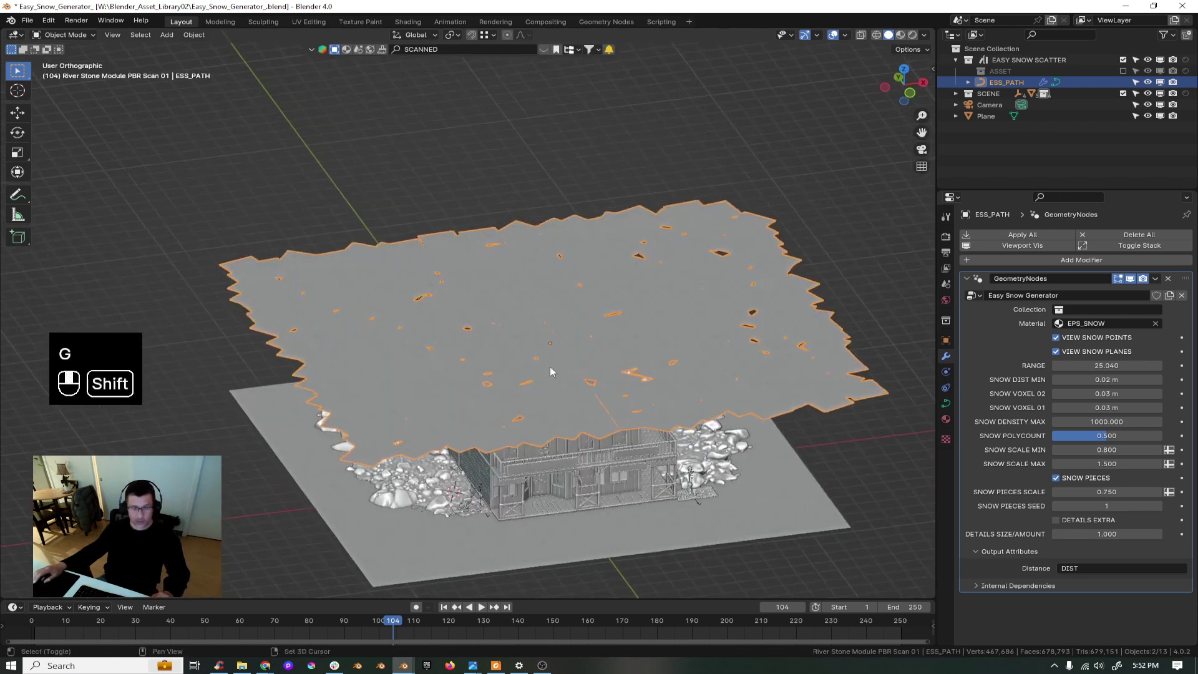
middle_drag(691, 456, 597, 303)
- Lower ESS_PATH along Z until its plane cuts through the building, and raise it back above the roof
key(g)
key(z)
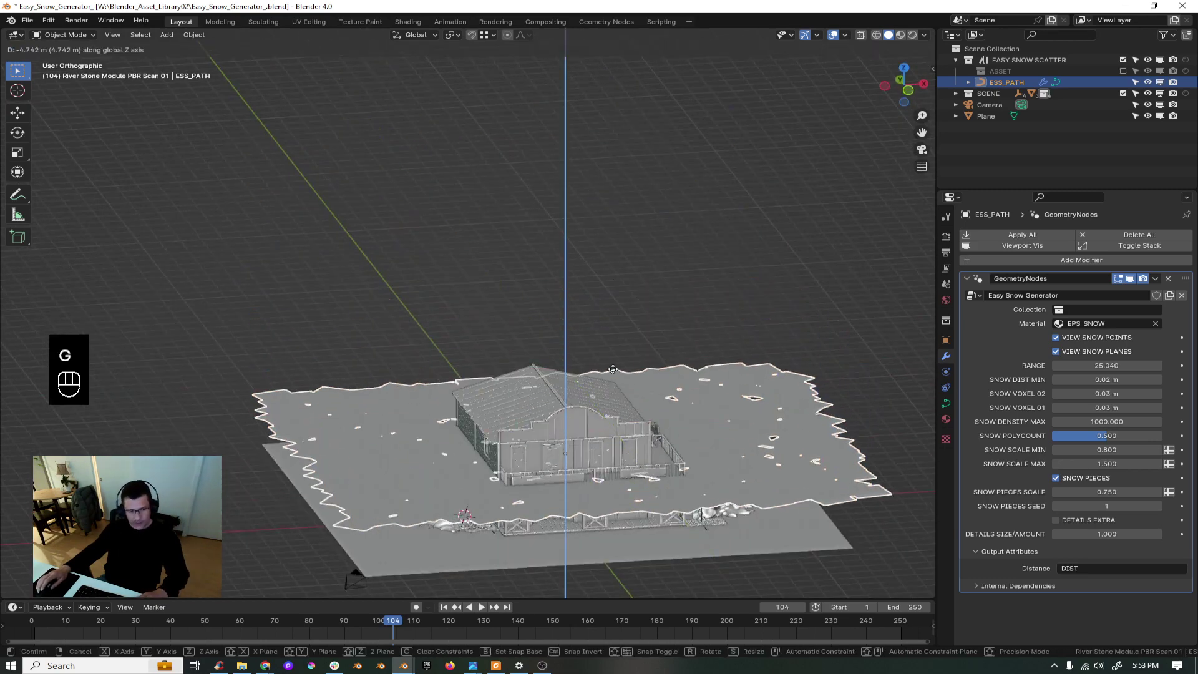
click(615, 372)
key(g)
key(z)
click(619, 258)
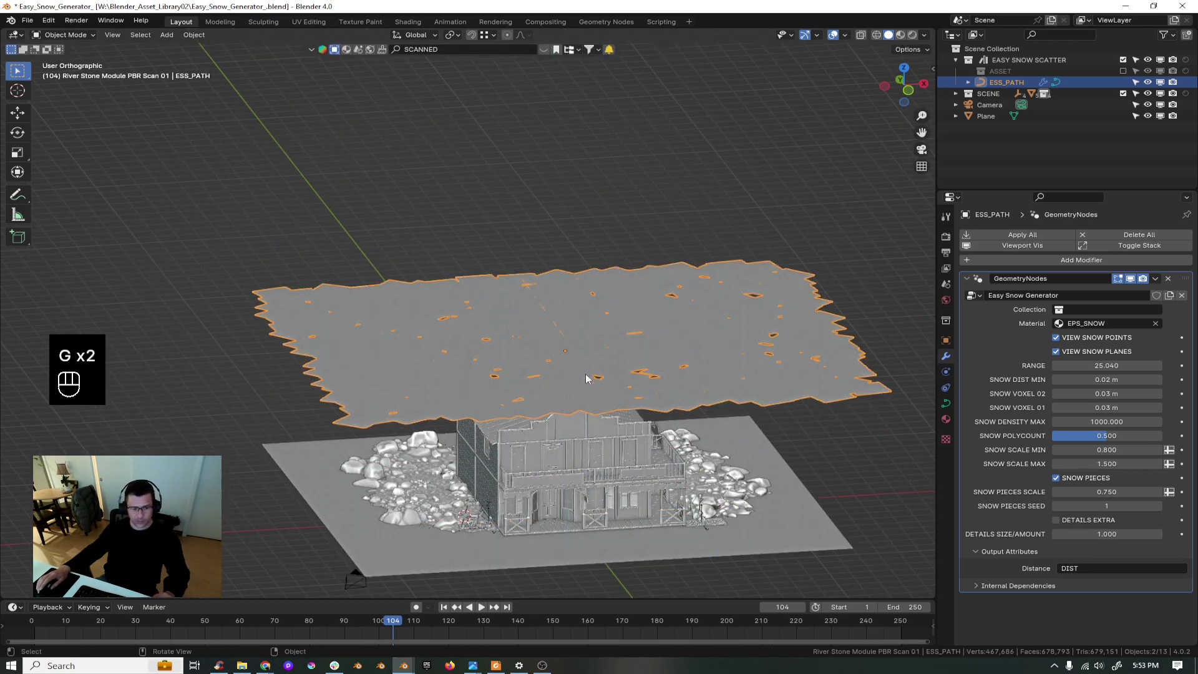
- Return to a top view of the scene and reduce the Easy Snow Generator RANGE to 2.120
middle_drag(589, 377, 574, 410)
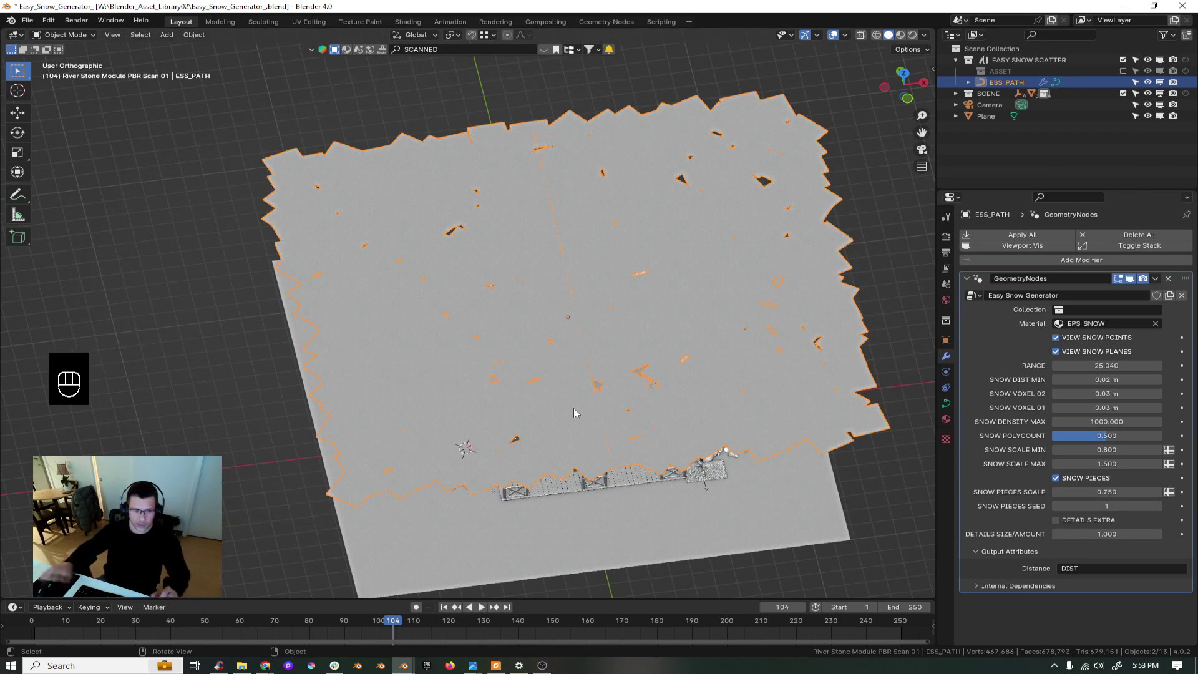
middle_drag(682, 396, 632, 421)
scroll(651, 442, down, 2)
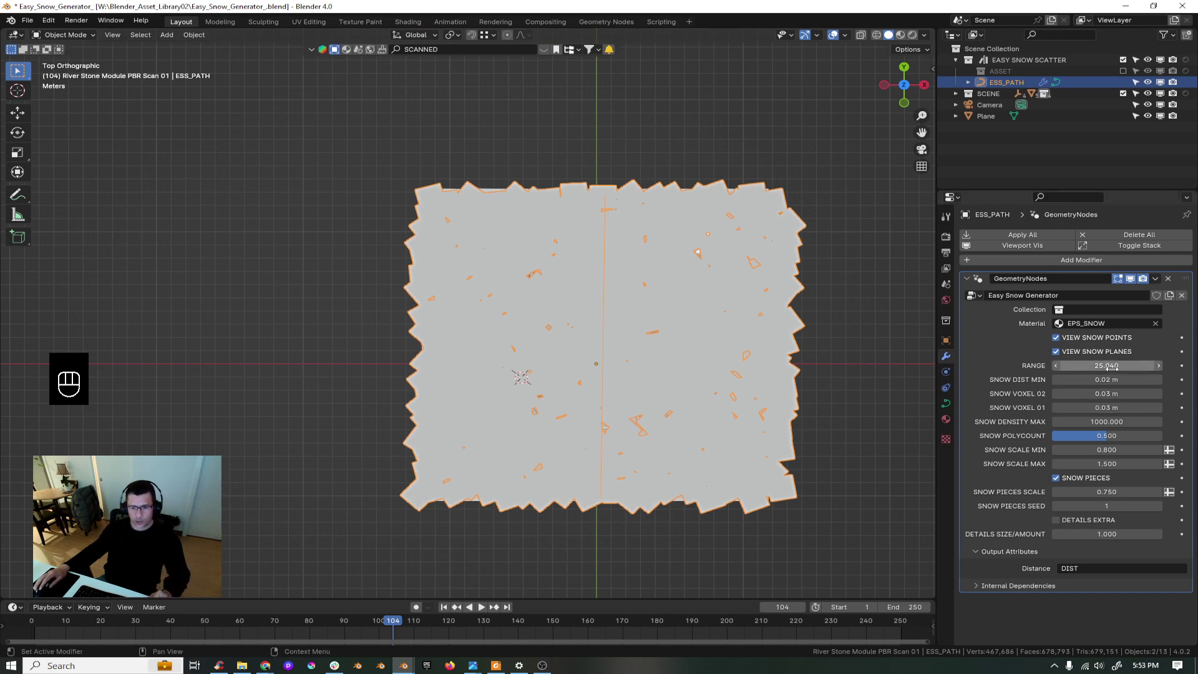
drag(1113, 366, 1007, 367)
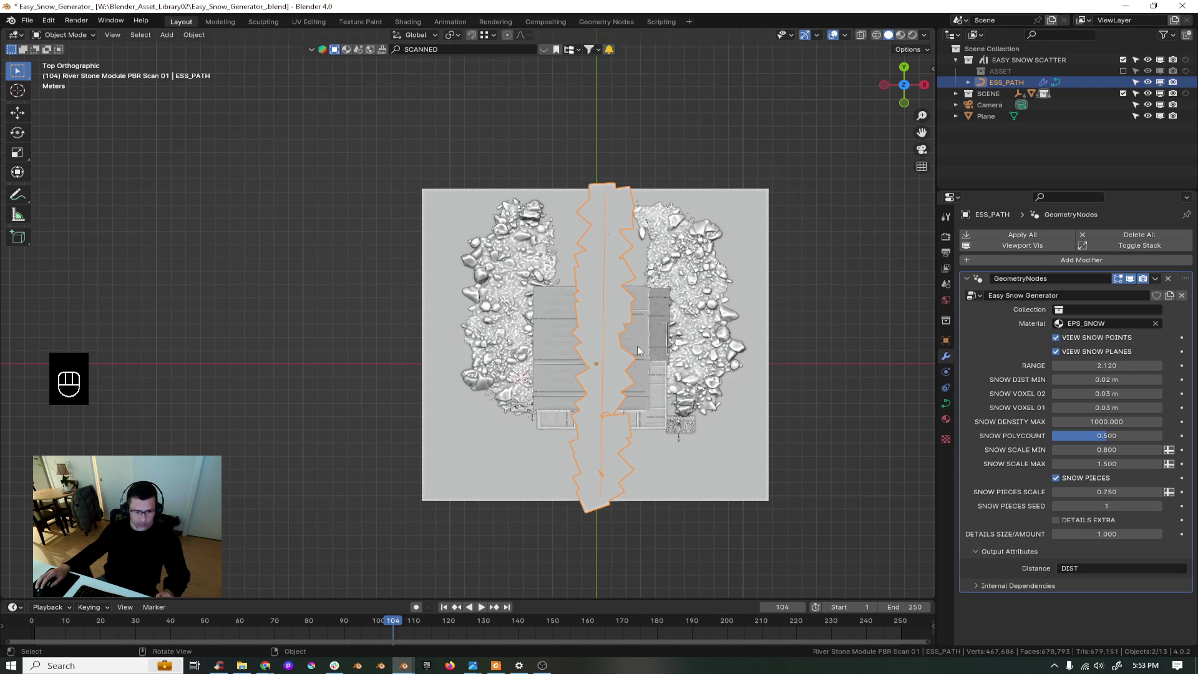
- In Edit Mode, shorten ESS_PATH to a small segment along Y and move it over the stones on the building's left side
key(Tab)
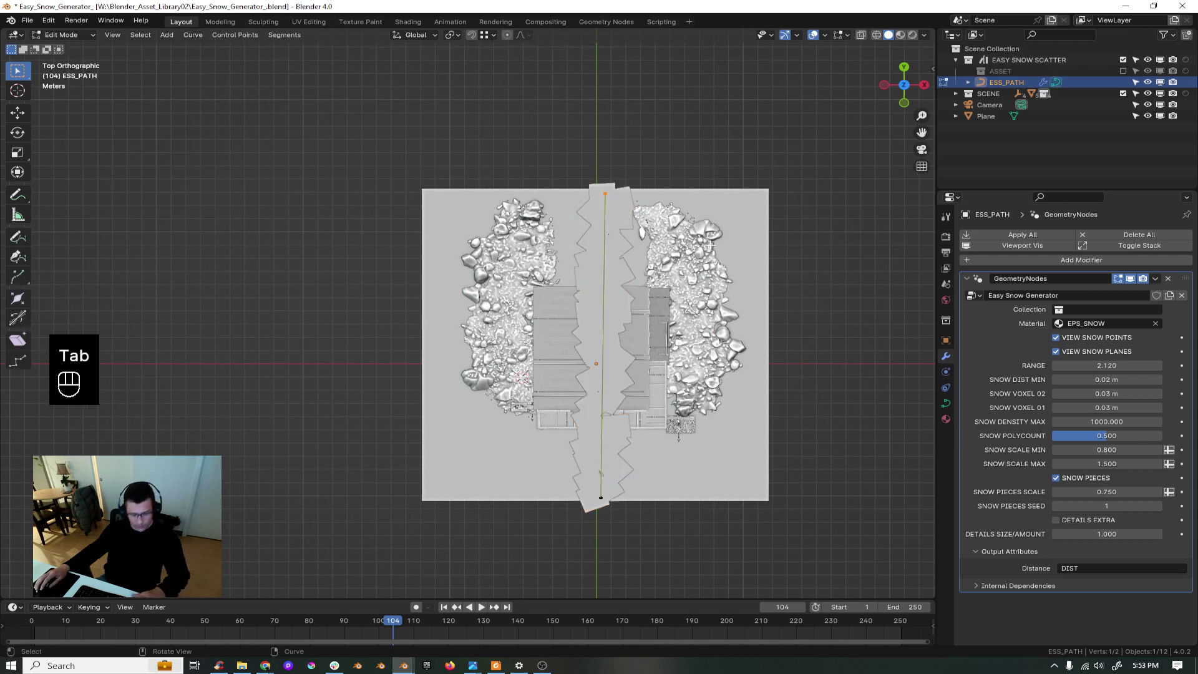
key(g)
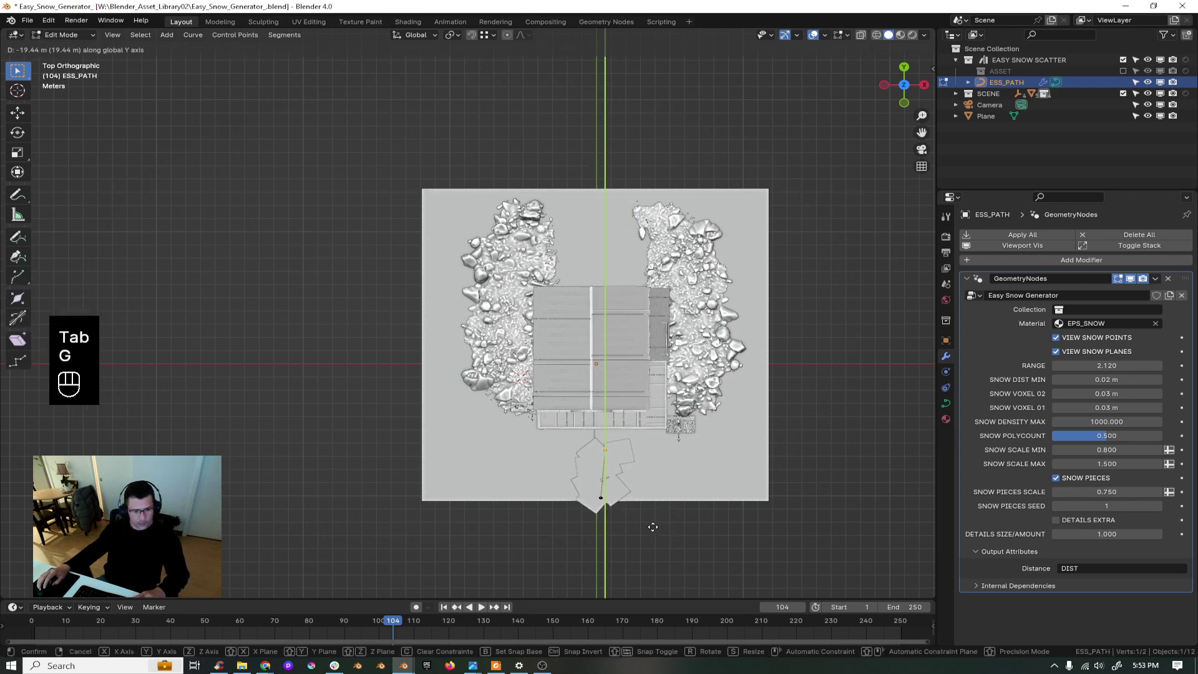
click(653, 538)
key(g)
middle_click(645, 497)
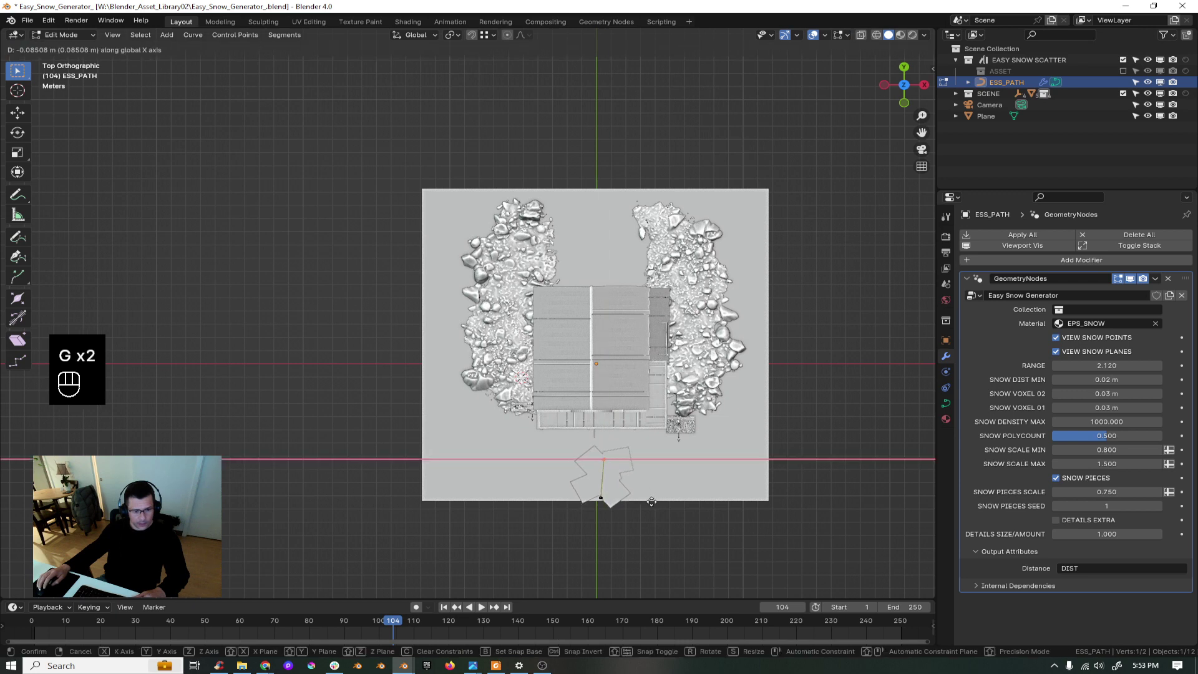
click(648, 502)
key(g)
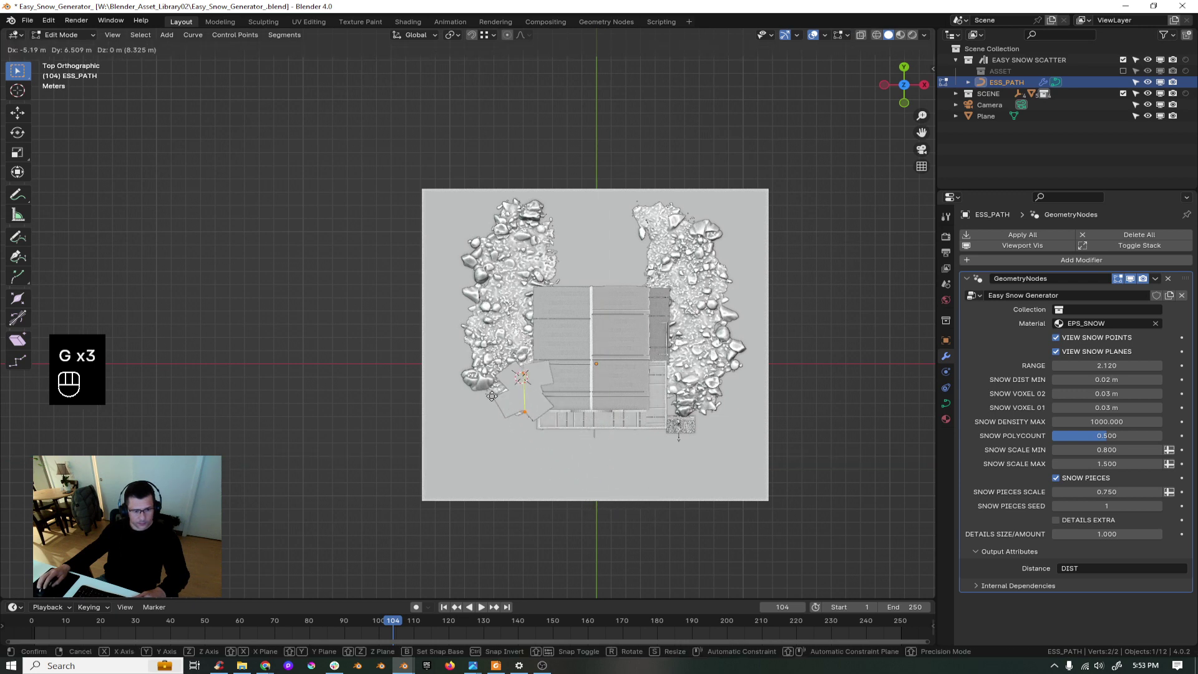
click(482, 374)
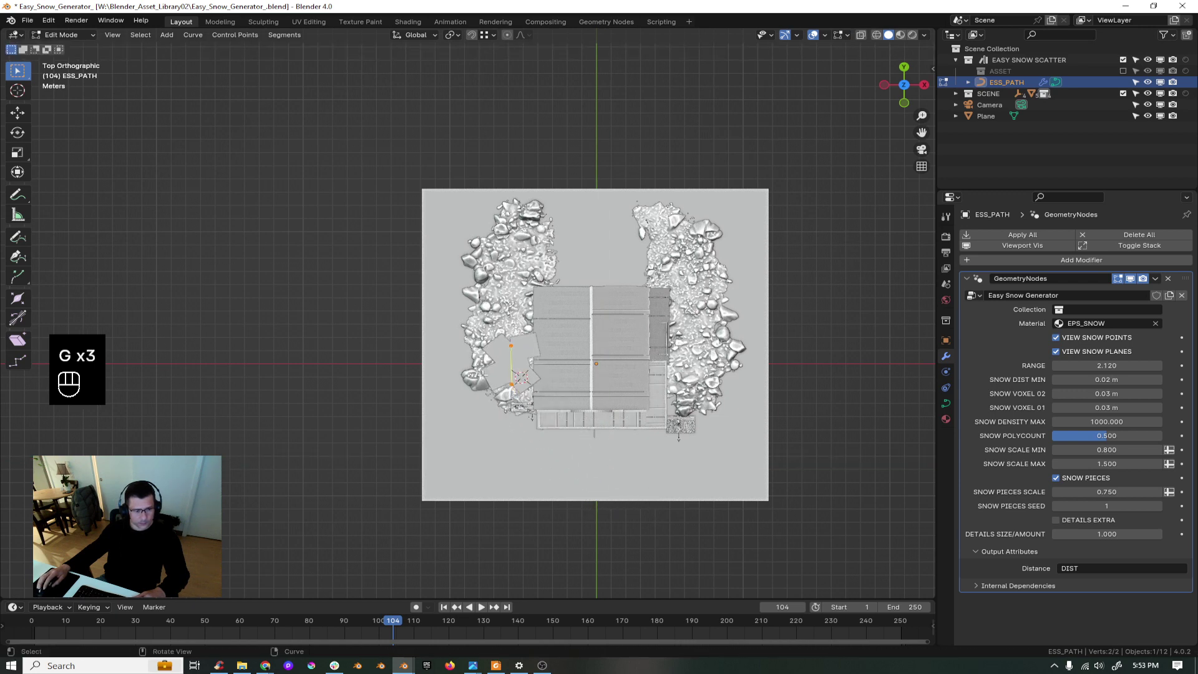
- Activate the curve Draw tool, try a stroke over the stones left of the building and undo it
click(17, 238)
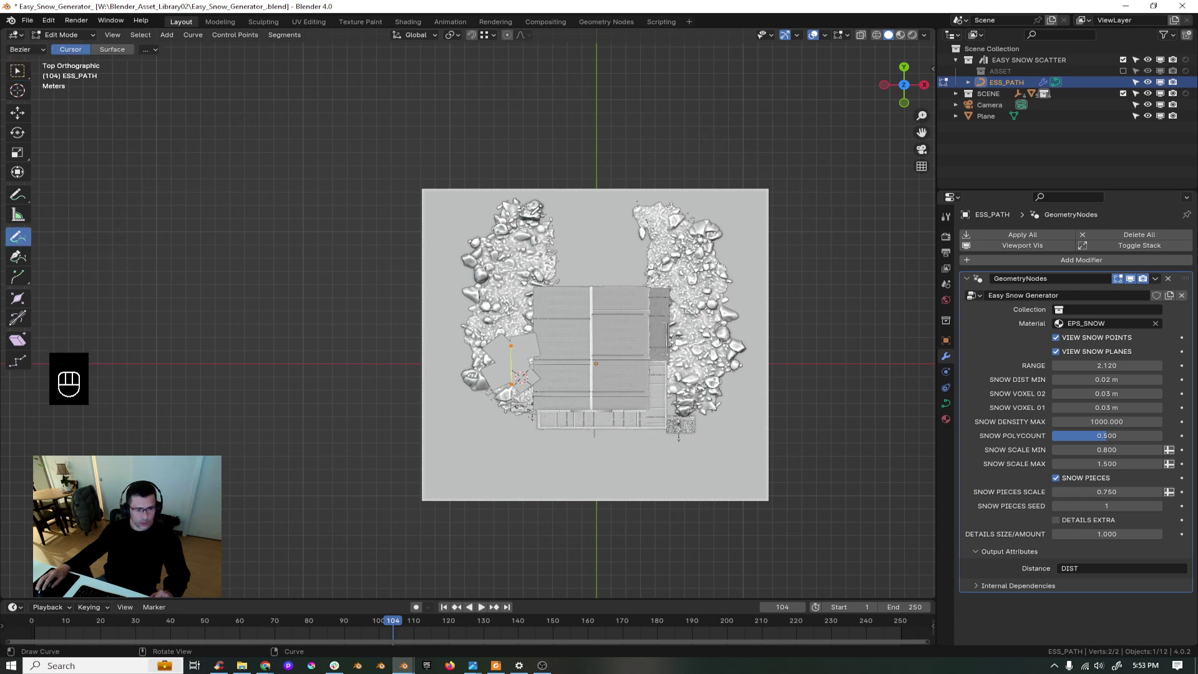
drag(536, 208, 509, 253)
key(ctrl+z)
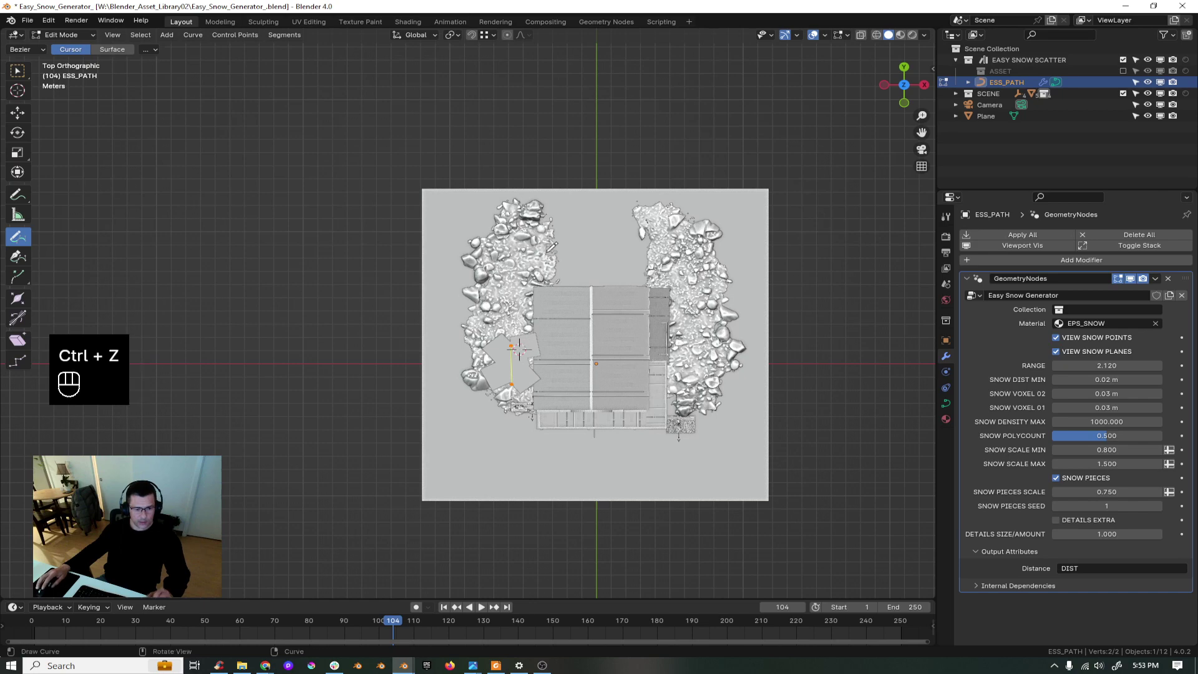
middle_drag(523, 354, 499, 359)
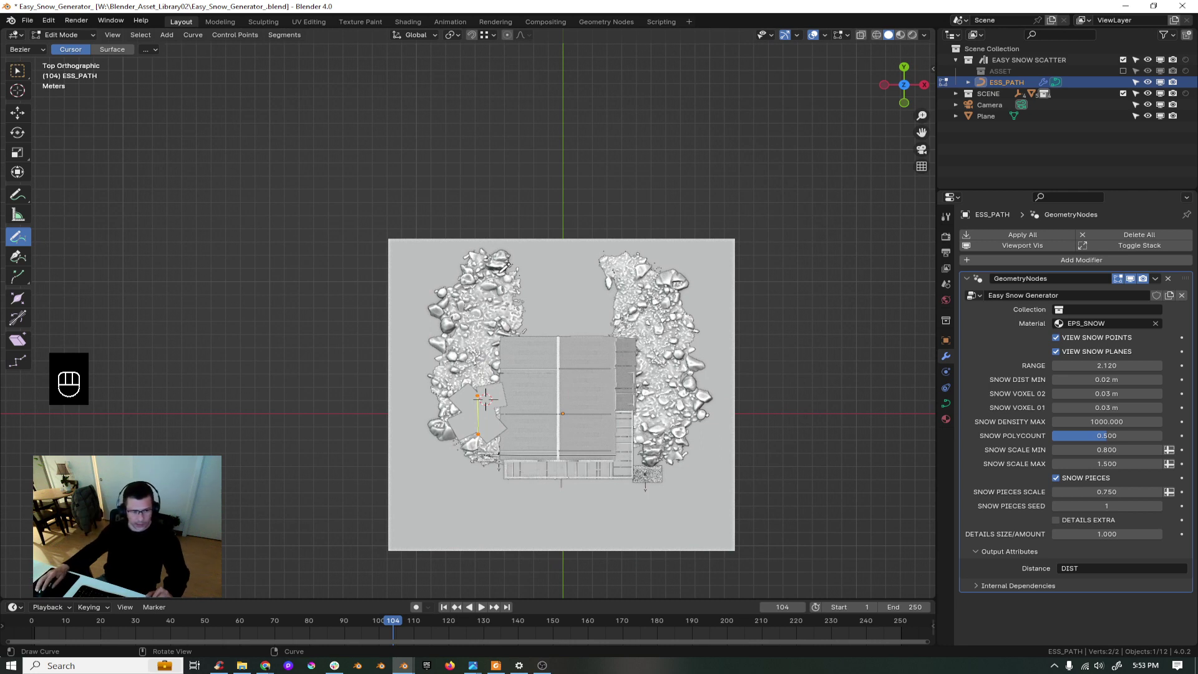
- Draw extra freehand curves in ESS_PATH: one over the left stone pile and three along the right stone pile
drag(499, 269, 465, 369)
drag(632, 260, 667, 417)
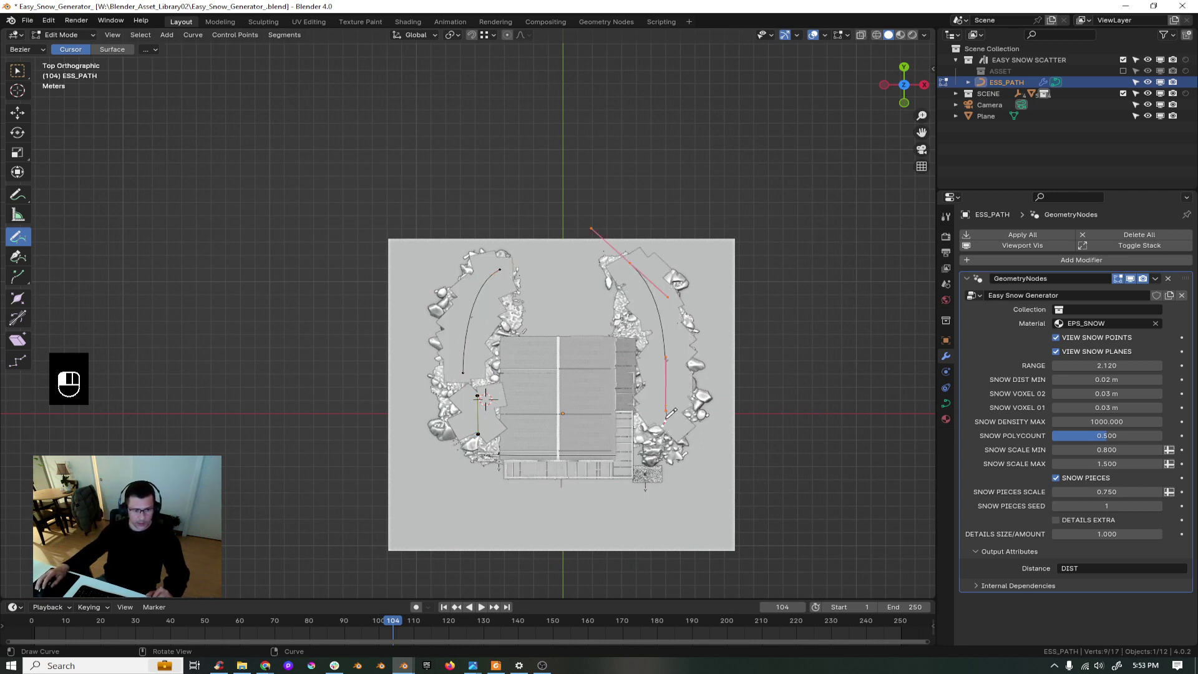
mouse_move(682, 266)
mouse_down()
mouse_move(704, 353)
mouse_move(705, 459)
mouse_move(681, 493)
mouse_up()
drag(626, 325, 601, 295)
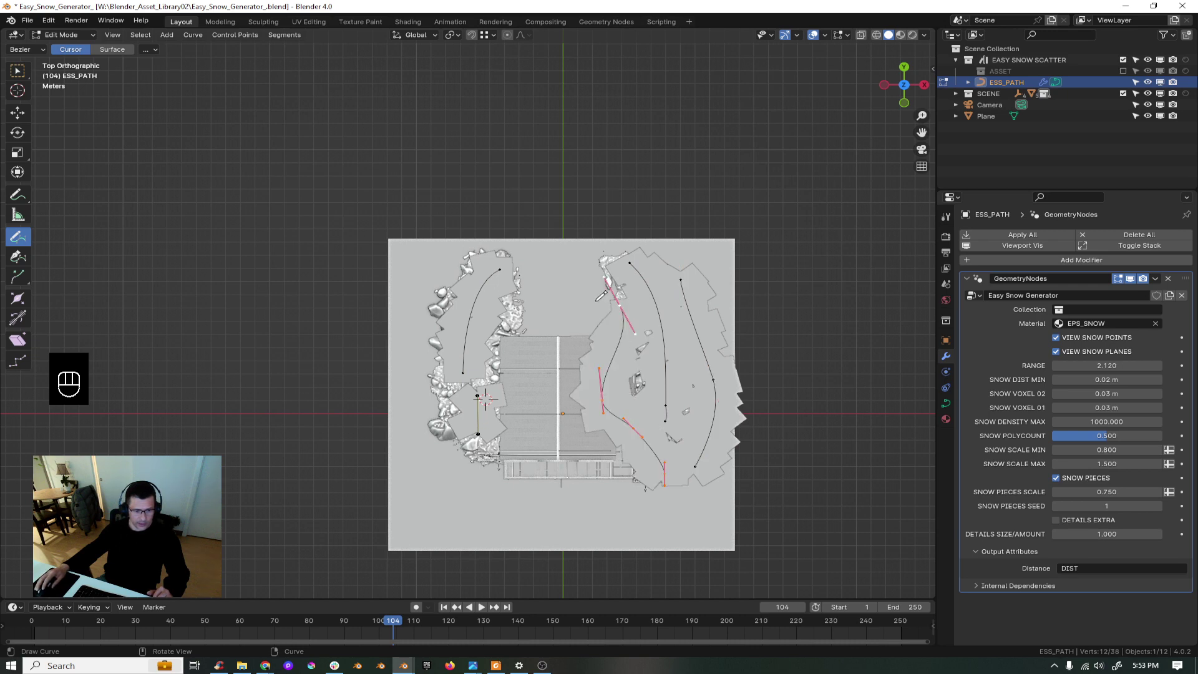
- Draw more freehand ESS_PATH curves over the left stones, roof, porch front, front ground and back of the scene, and return to Object Mode
drag(516, 297, 500, 395)
drag(520, 450, 516, 456)
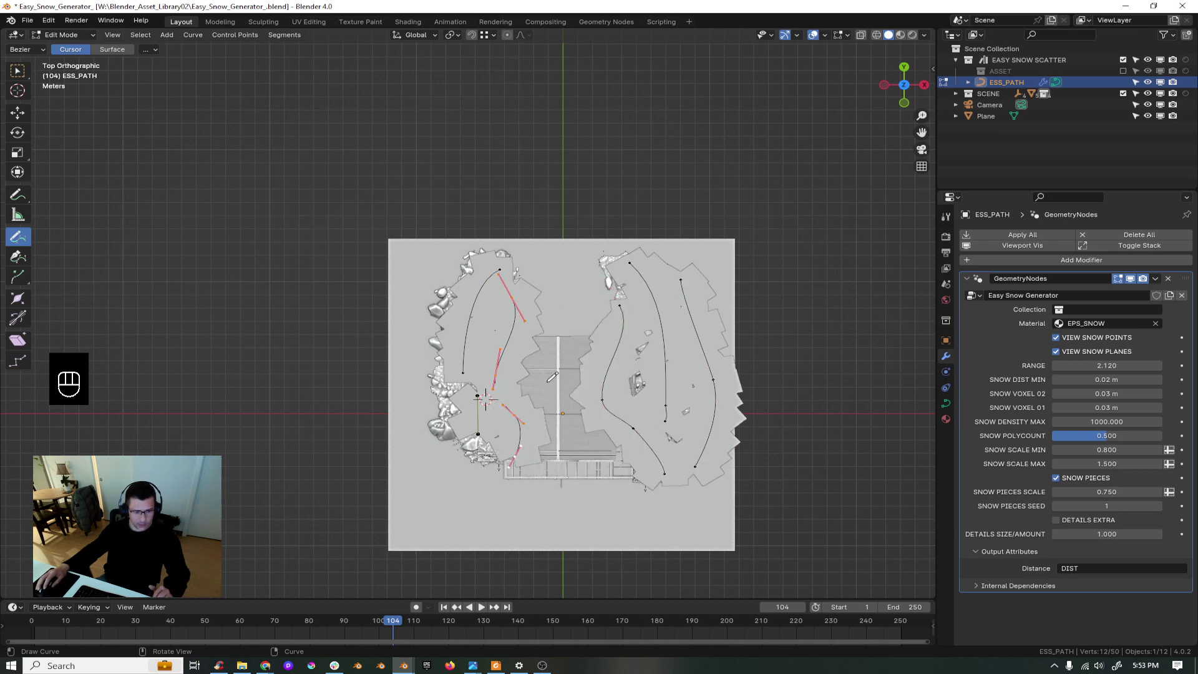
mouse_move(549, 347)
mouse_down()
mouse_move(557, 415)
mouse_move(598, 494)
mouse_up()
drag(660, 468, 424, 474)
mouse_move(454, 260)
mouse_down()
mouse_move(429, 315)
mouse_move(455, 475)
mouse_move(577, 514)
mouse_move(732, 542)
mouse_up()
mouse_move(528, 269)
mouse_down()
mouse_move(560, 261)
mouse_move(637, 304)
mouse_up()
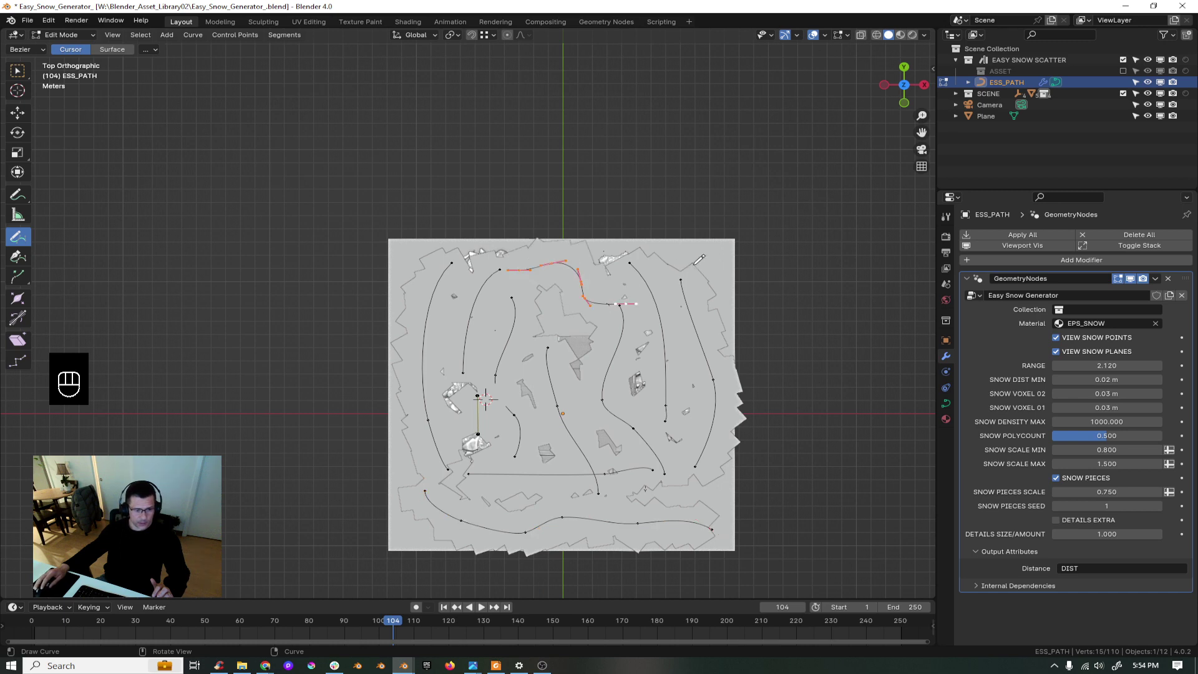
key(Tab)
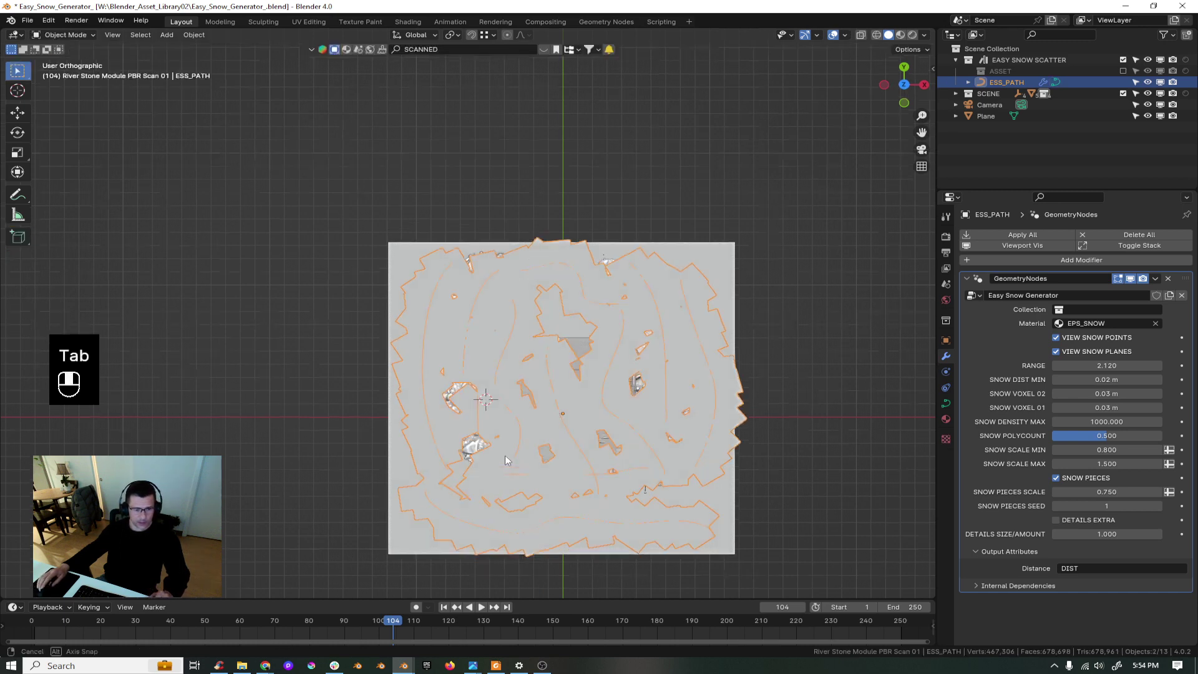
- Turn VIEW SNOW PLANES off and back on while viewing the building from an angle
middle_drag(504, 455, 587, 370)
scroll(583, 373, up, 2)
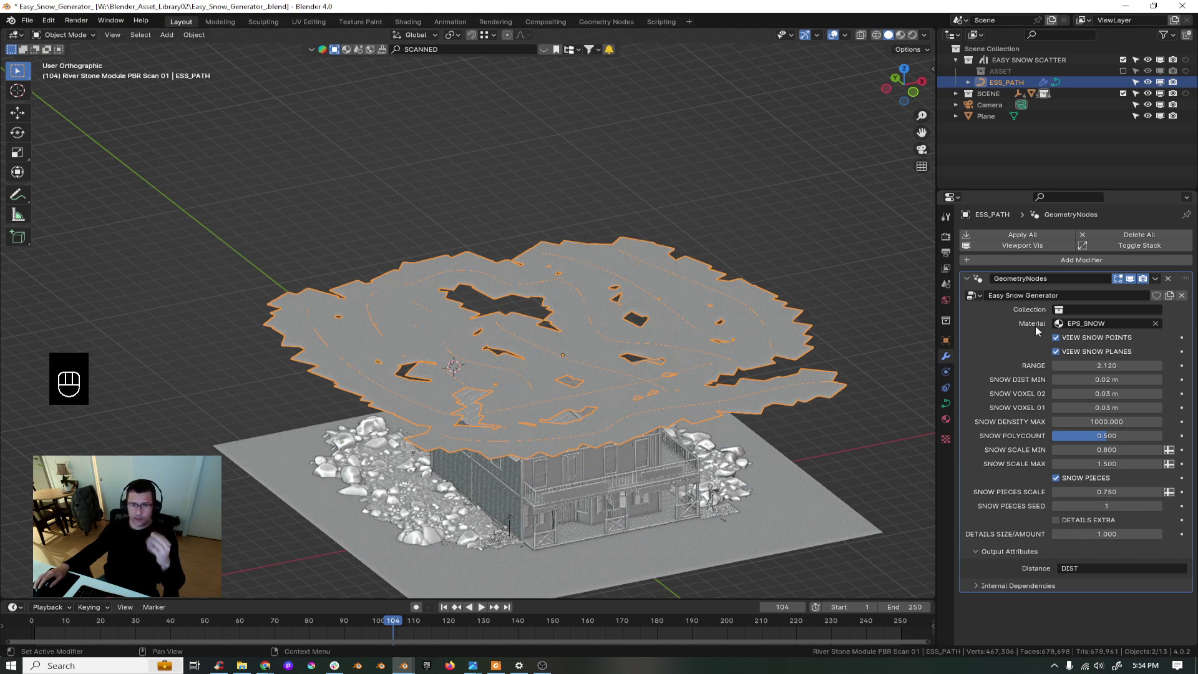
click(1057, 352)
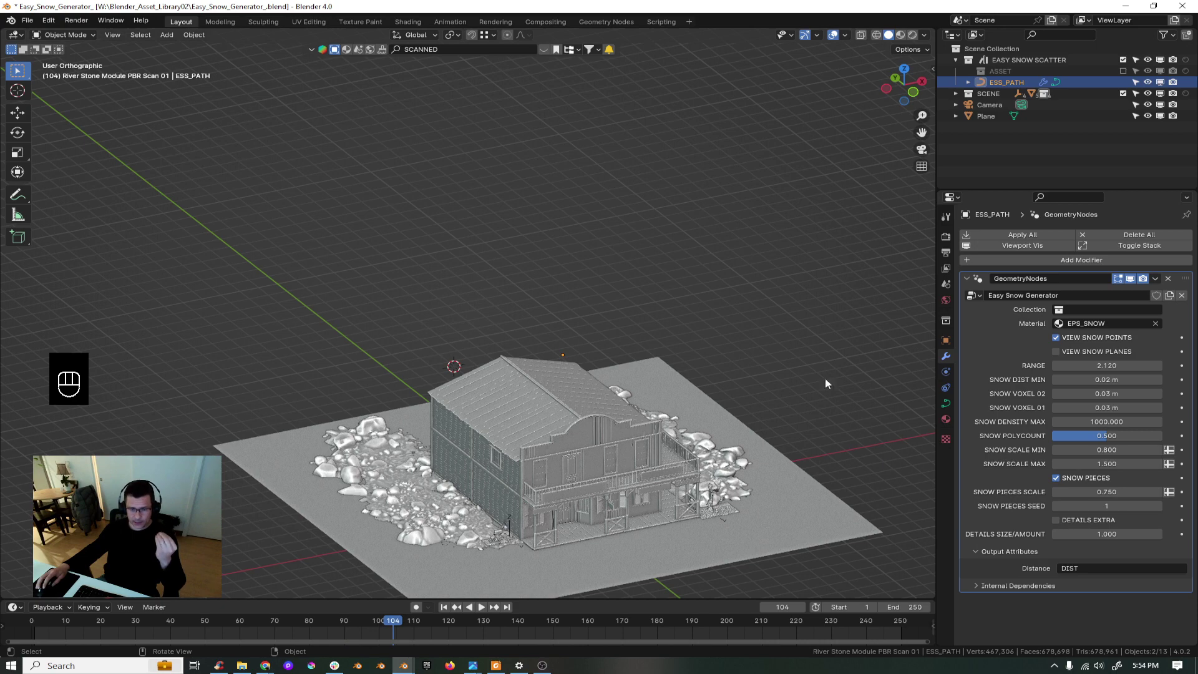
click(1056, 351)
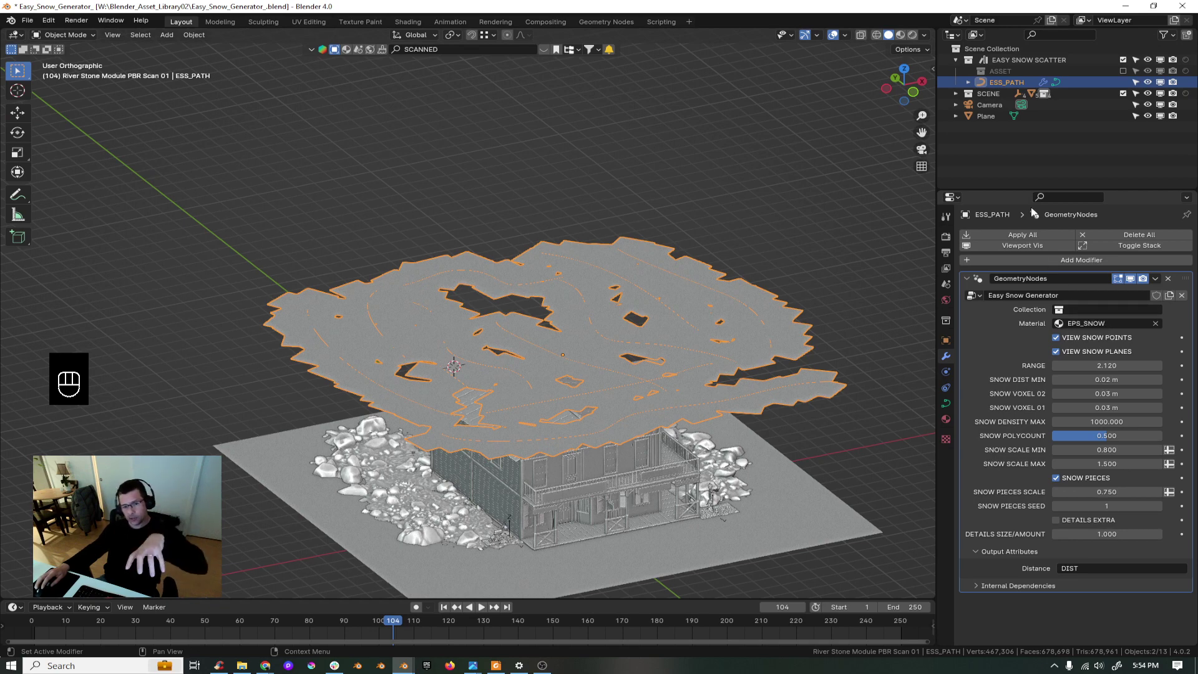
- Assign the SCENE collection to the Easy Snow Generator's Collection input and turn off VIEW SNOW PLANES
drag(982, 98, 1071, 313)
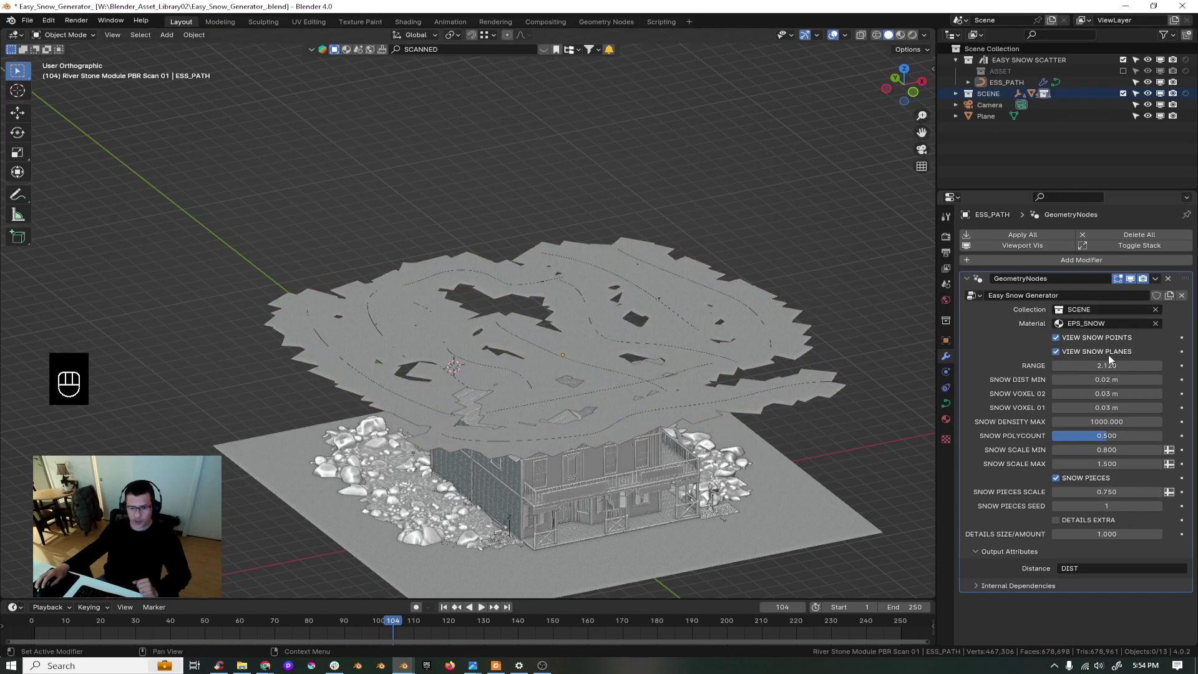
click(1056, 352)
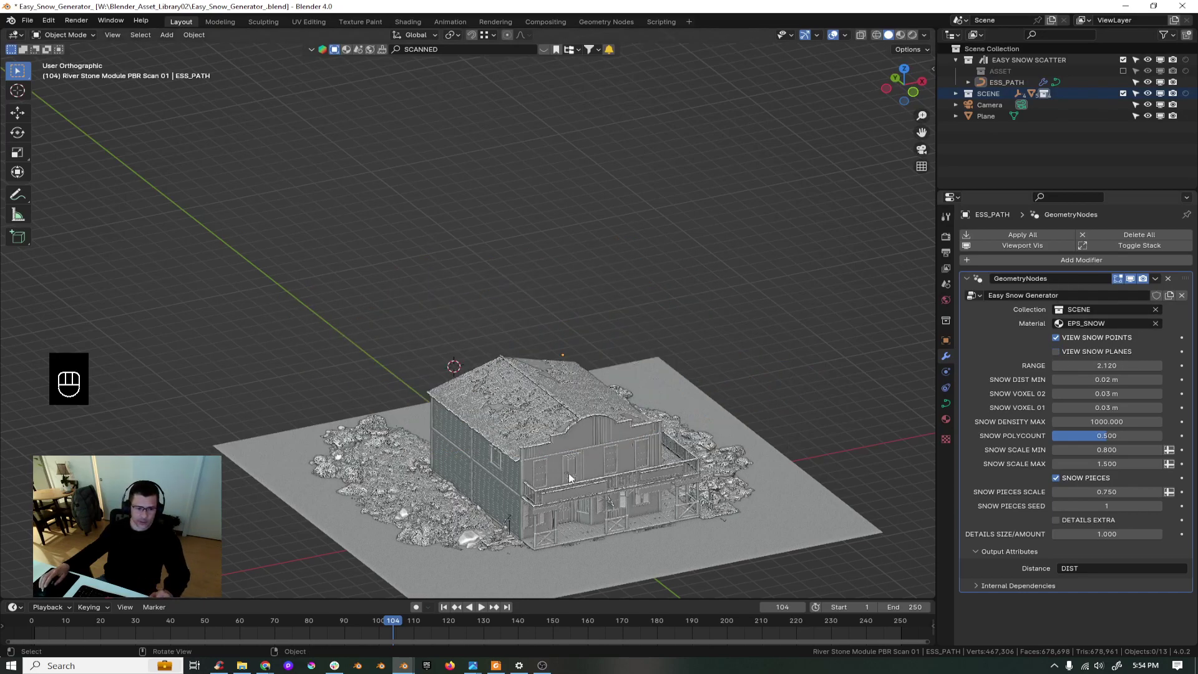
- Examine the snow points scattered on the roof, balcony, stone piles and ground plane from several angles
scroll(587, 513, up, 8)
shift+middle_drag(369, 500, 640, 476)
scroll(639, 475, down, 1)
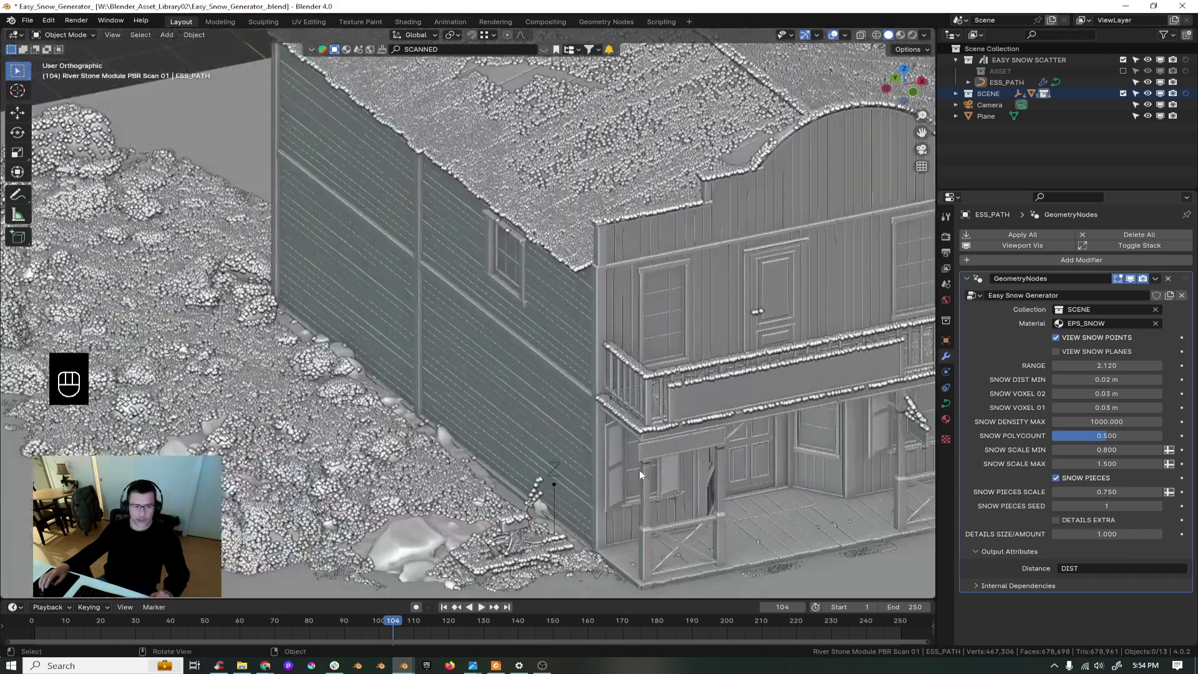
scroll(624, 425, down, 3)
shift+middle_drag(606, 370, 542, 328)
scroll(679, 323, up, 2)
scroll(750, 340, up, 2)
shift+middle_drag(768, 343, 594, 339)
middle_drag(844, 368, 914, 372)
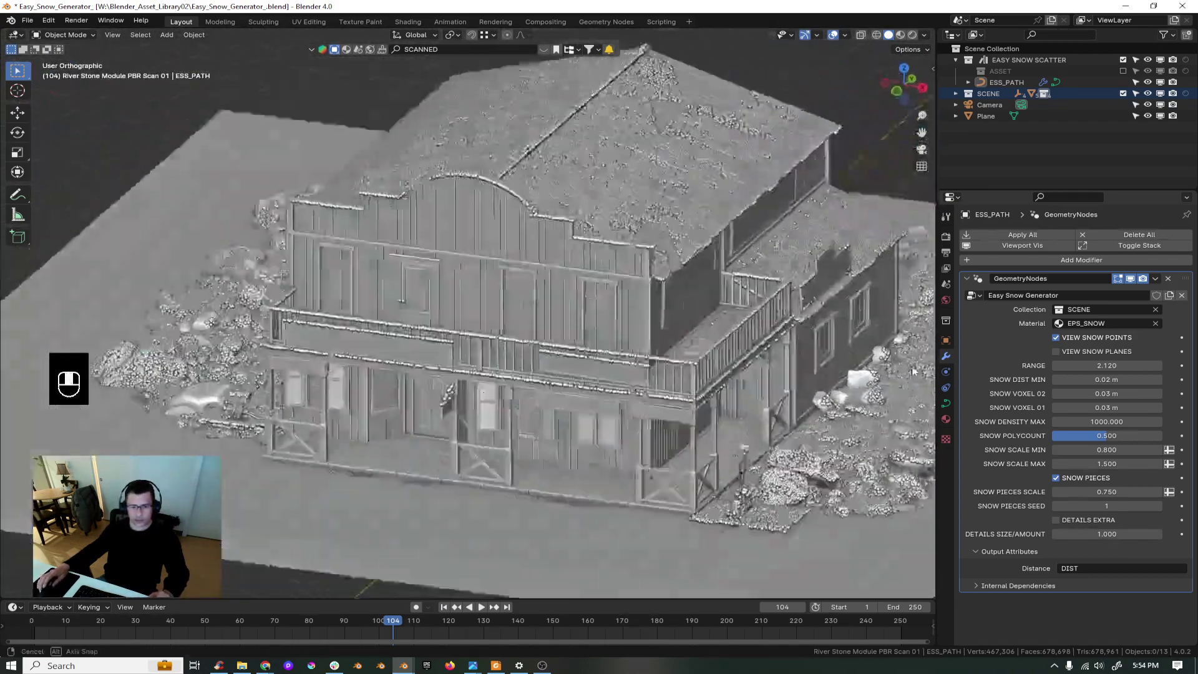
scroll(914, 372, down, 3)
shift+middle_drag(836, 362, 709, 370)
scroll(708, 370, up, 4)
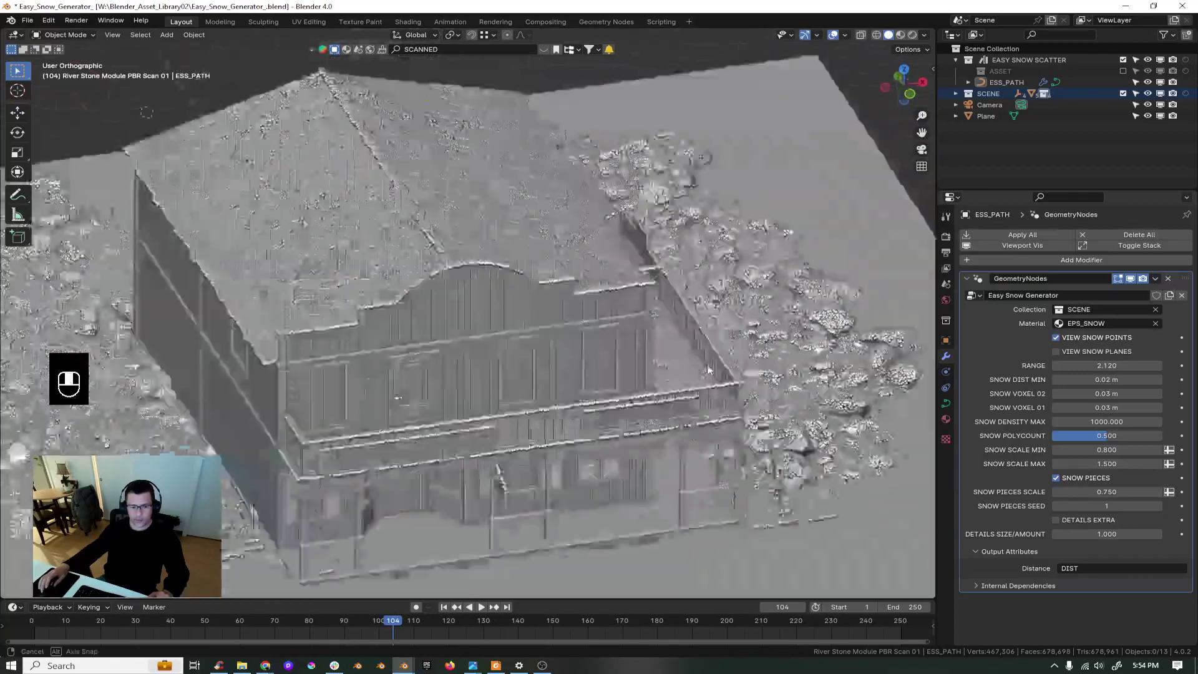
scroll(709, 369, down, 5)
scroll(724, 353, down, 2)
shift+middle_drag(720, 492, 660, 437)
scroll(660, 437, up, 2)
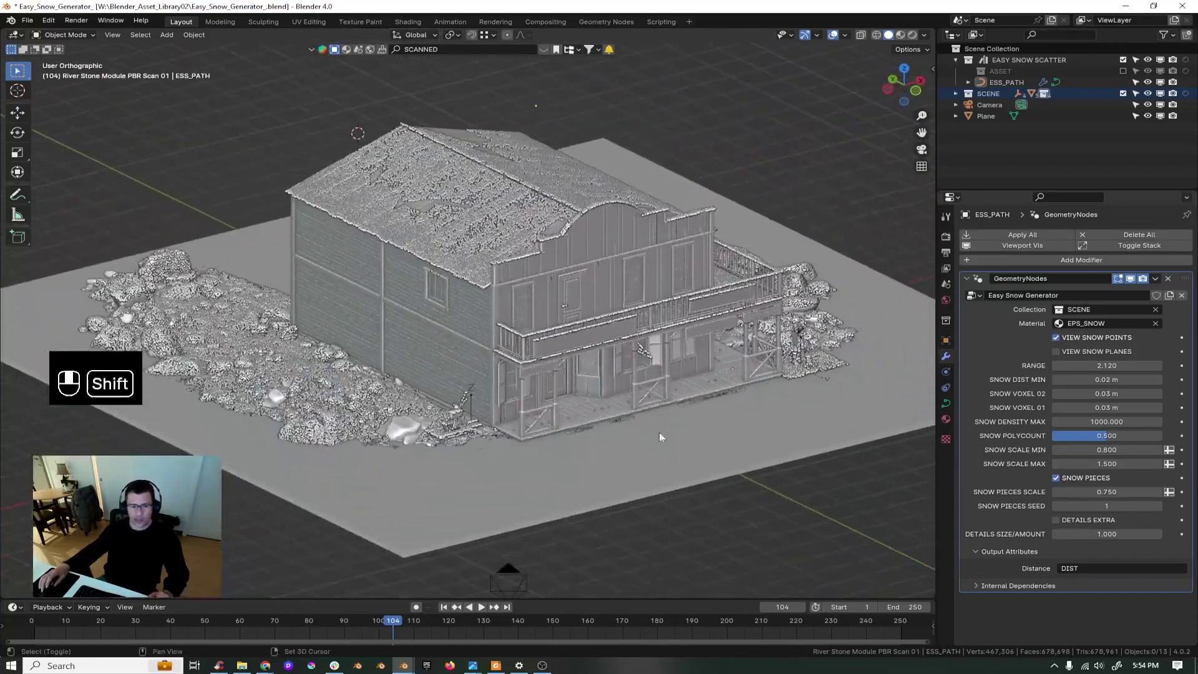
middle_drag(457, 487, 479, 498)
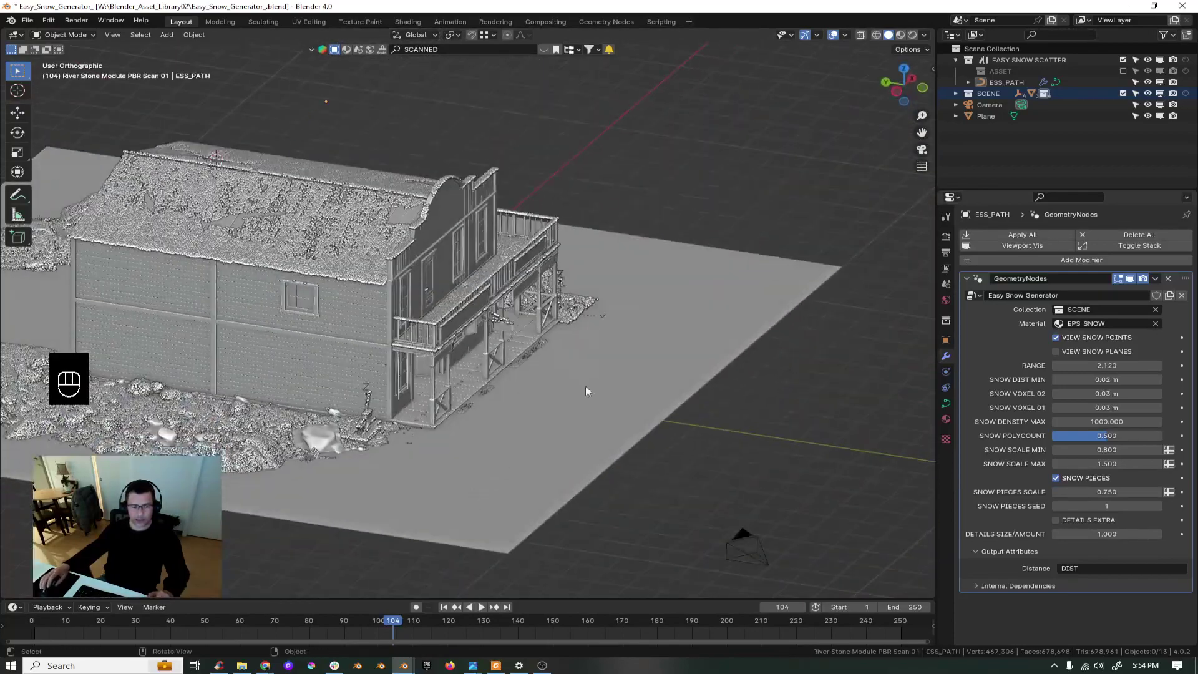
- Move the Plane object into the SCENE collection so the ground also receives snow
click(989, 120)
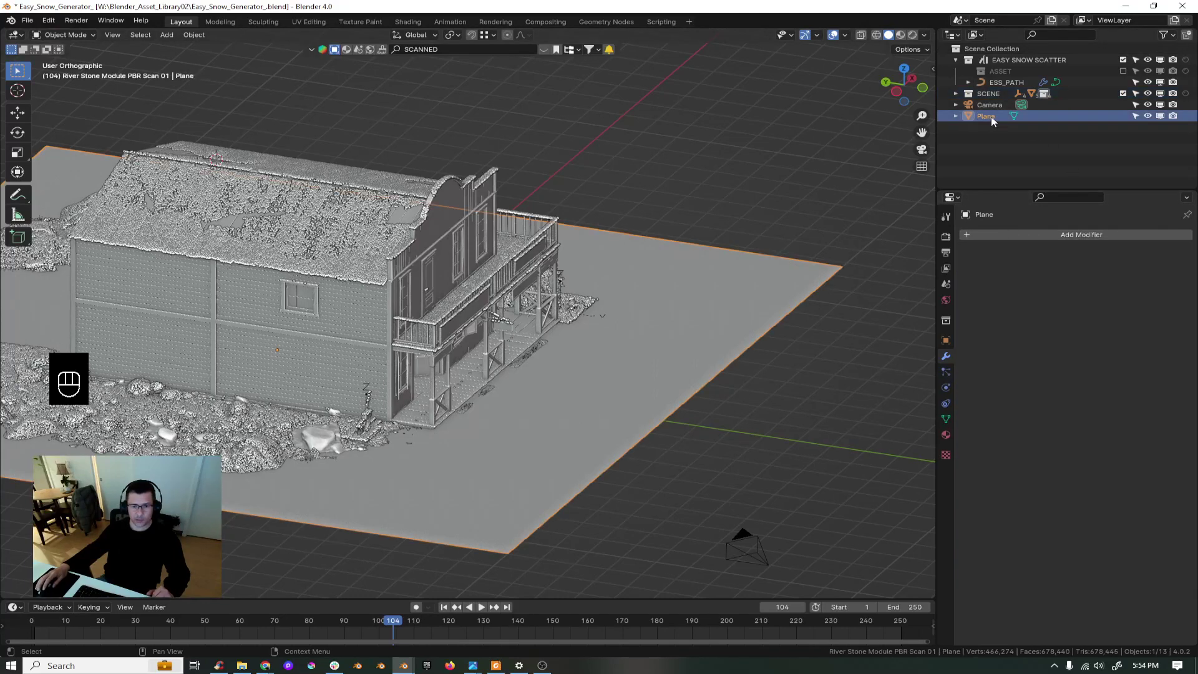
drag(987, 116, 989, 94)
- Inspect the snow coverage and its gaps on the ground plane in front of and around the building
middle_drag(877, 382, 643, 440)
scroll(660, 429, up, 5)
scroll(643, 440, down, 5)
middle_drag(497, 432, 788, 460)
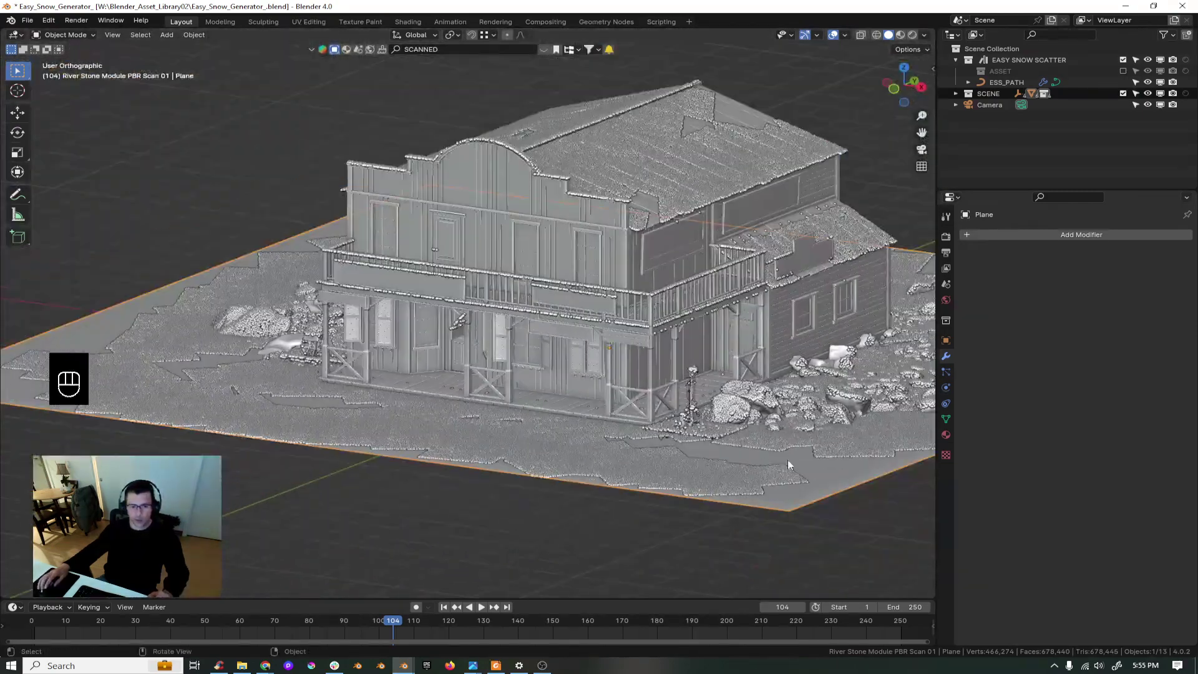
scroll(788, 460, up, 6)
middle_drag(683, 433, 670, 474)
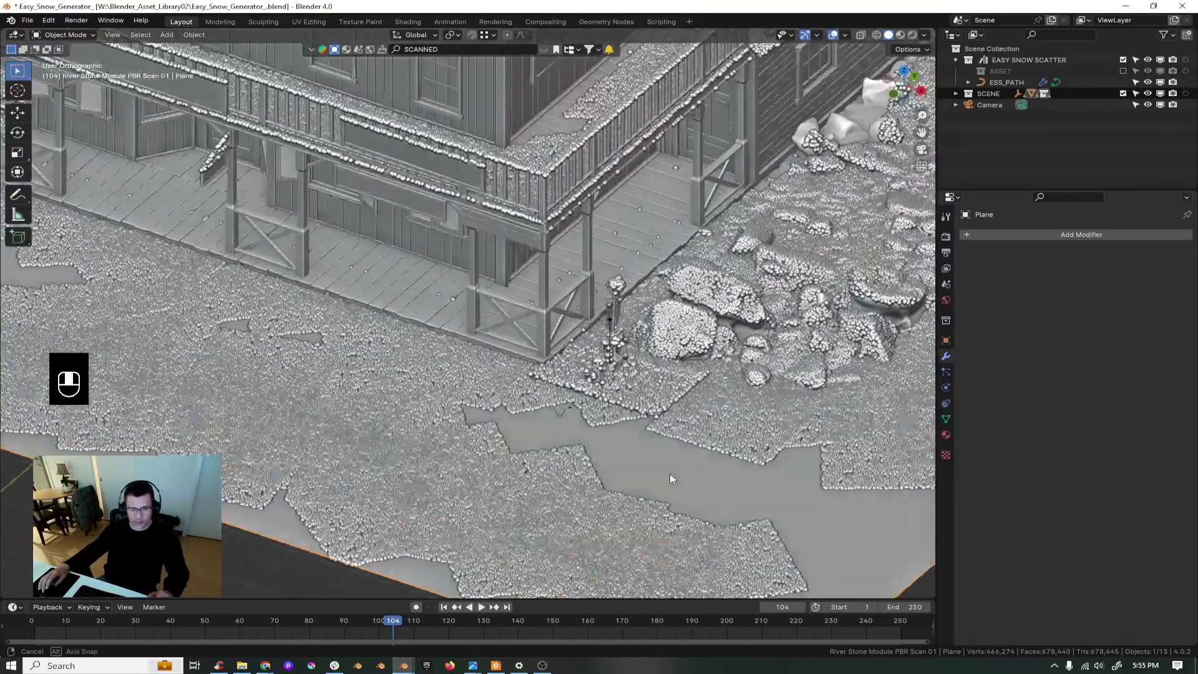
scroll(669, 474, up, 3)
shift+middle_drag(572, 441, 694, 385)
scroll(648, 499, down, 3)
scroll(676, 532, down, 2)
scroll(694, 385, down, 2)
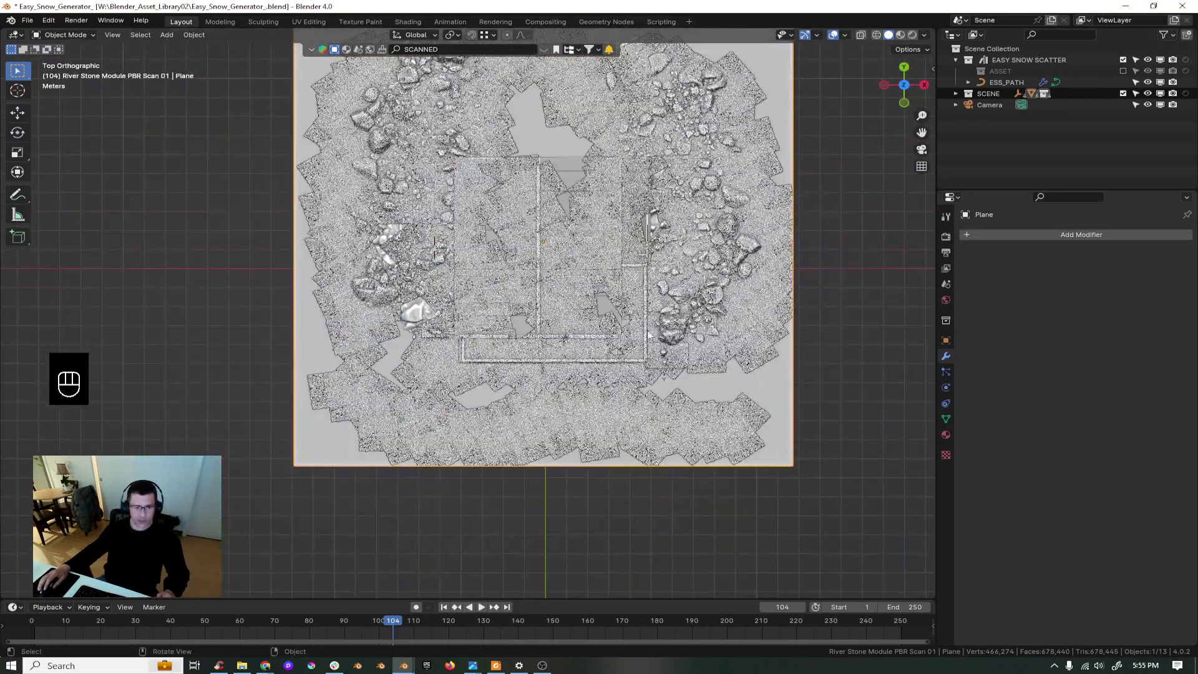
- In Edit Mode, draw ESS_PATH curves over the uncovered ground at the front-right corner and along the left edge down to the front
click(669, 282)
key(ctrl+Tab)
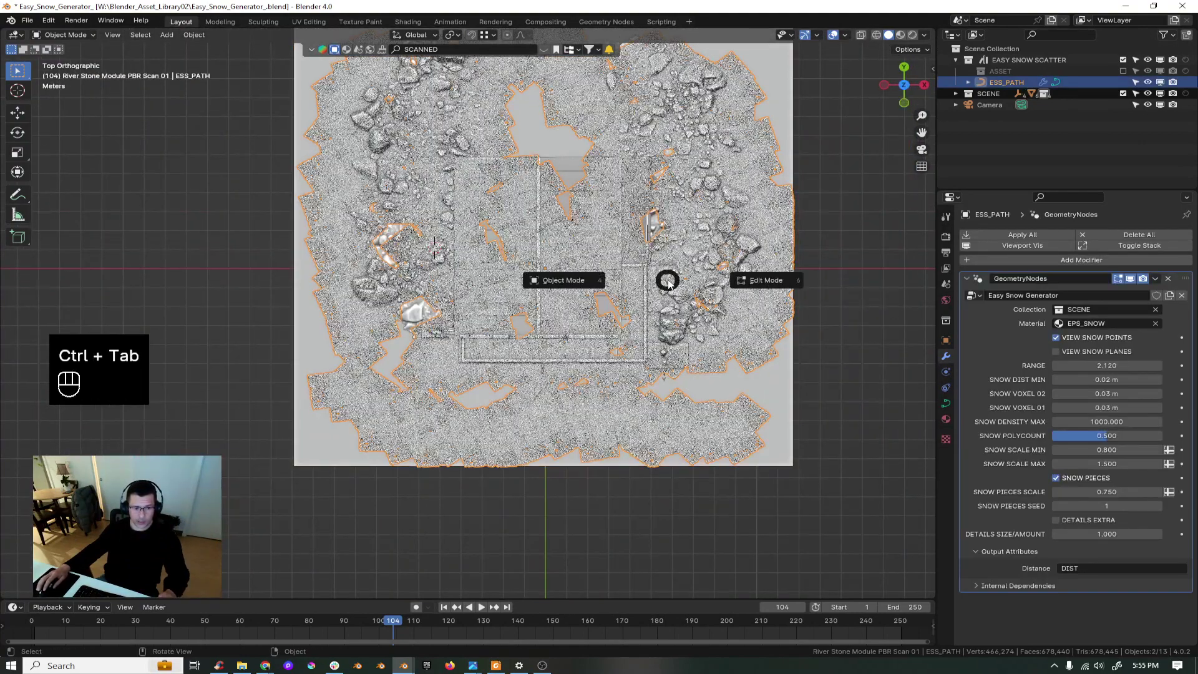
key(Tab)
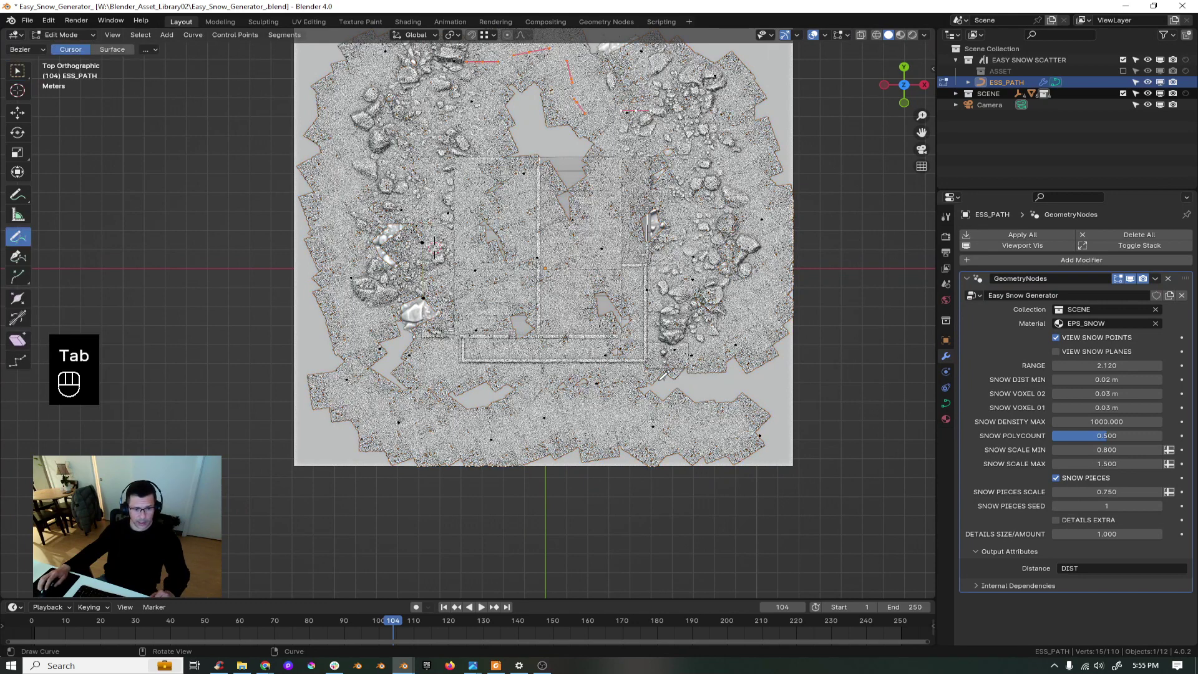
drag(663, 378, 746, 385)
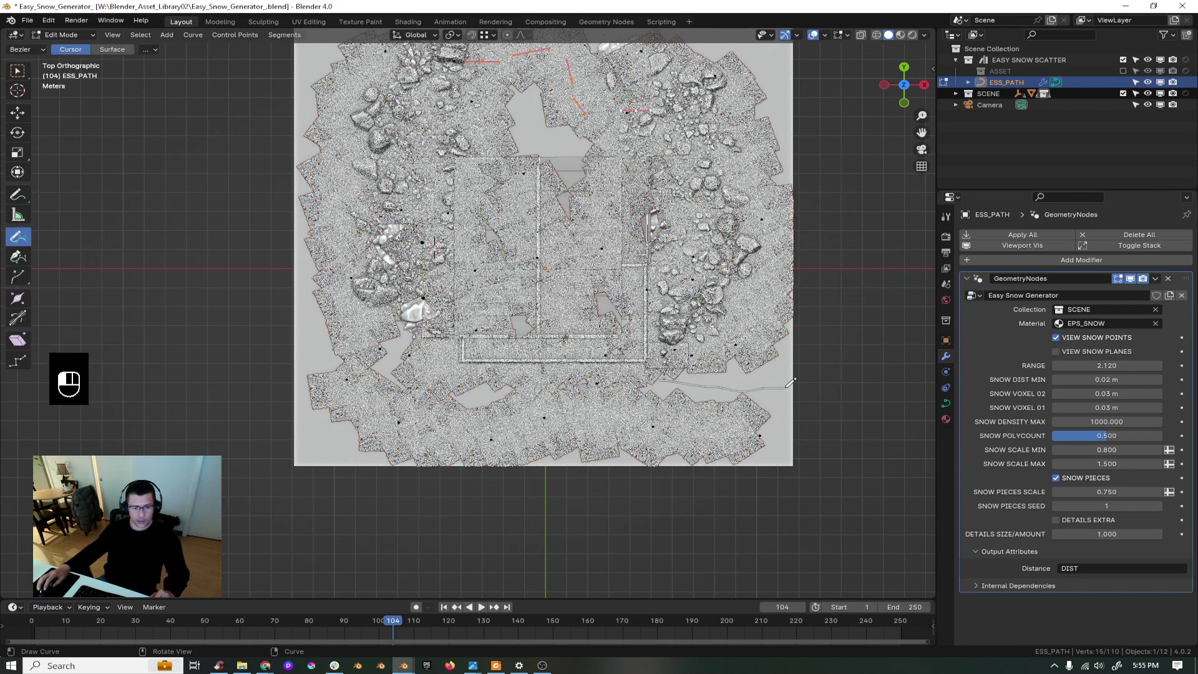
drag(786, 467, 785, 467)
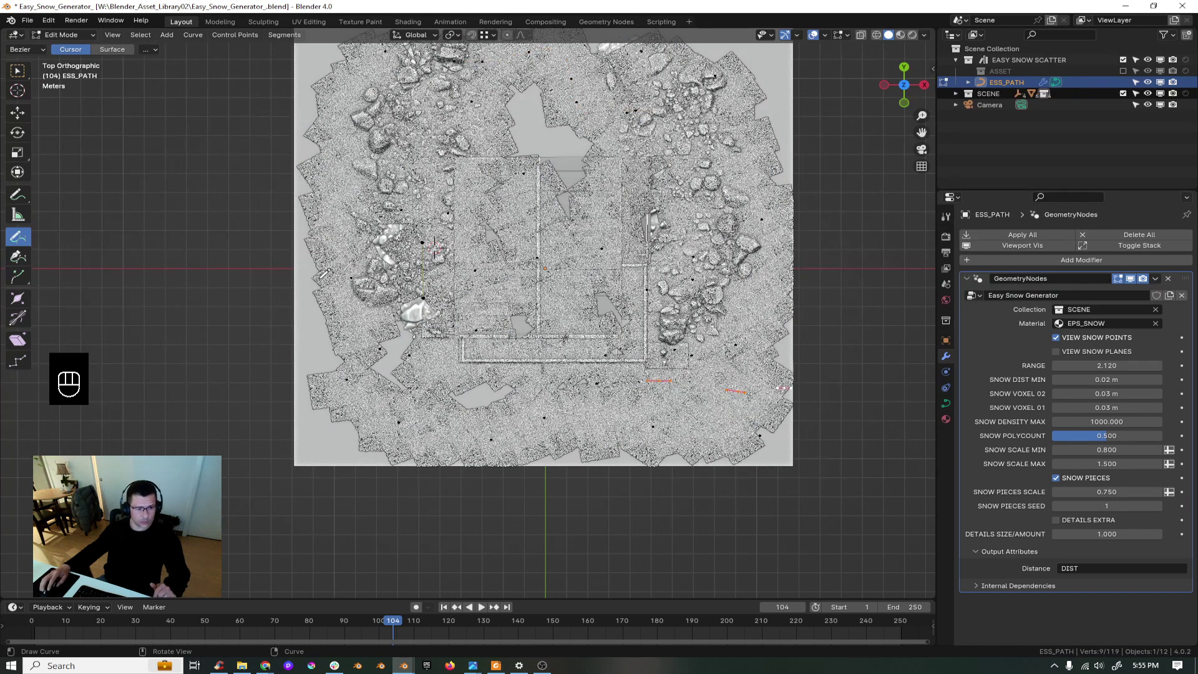
drag(320, 279, 320, 399)
drag(347, 446, 352, 463)
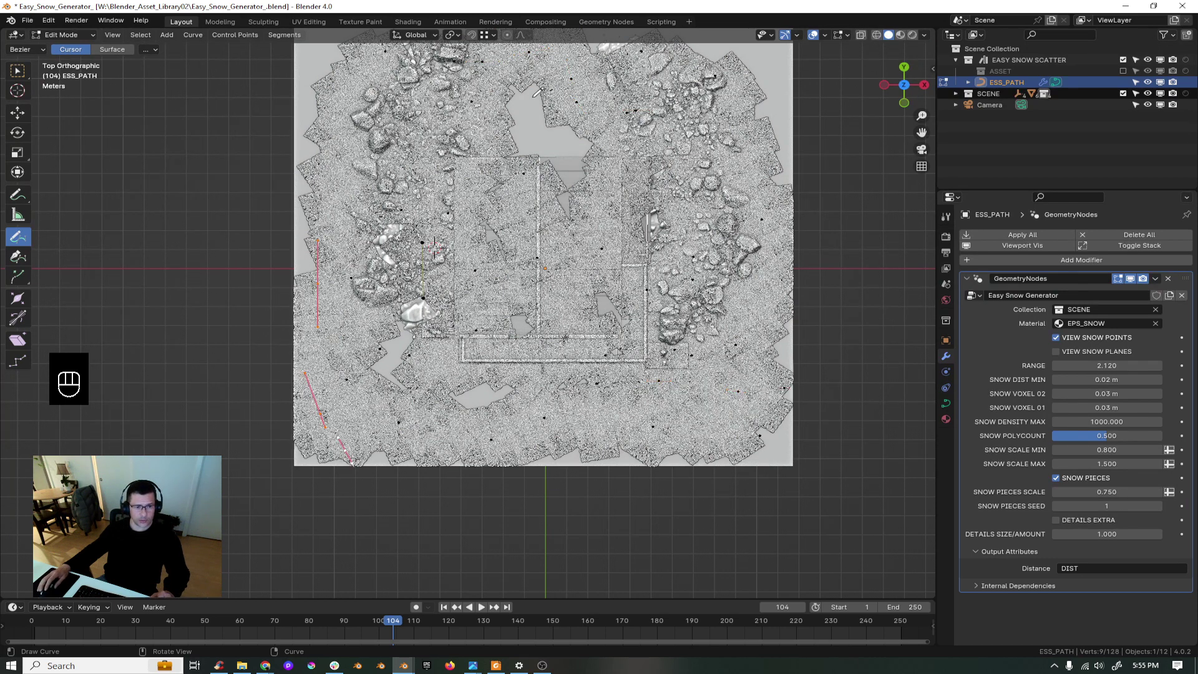
- Draw ESS_PATH curves over the gap behind the building and across the back-right ground, and return to Object Mode
drag(508, 100, 551, 139)
drag(582, 233, 586, 244)
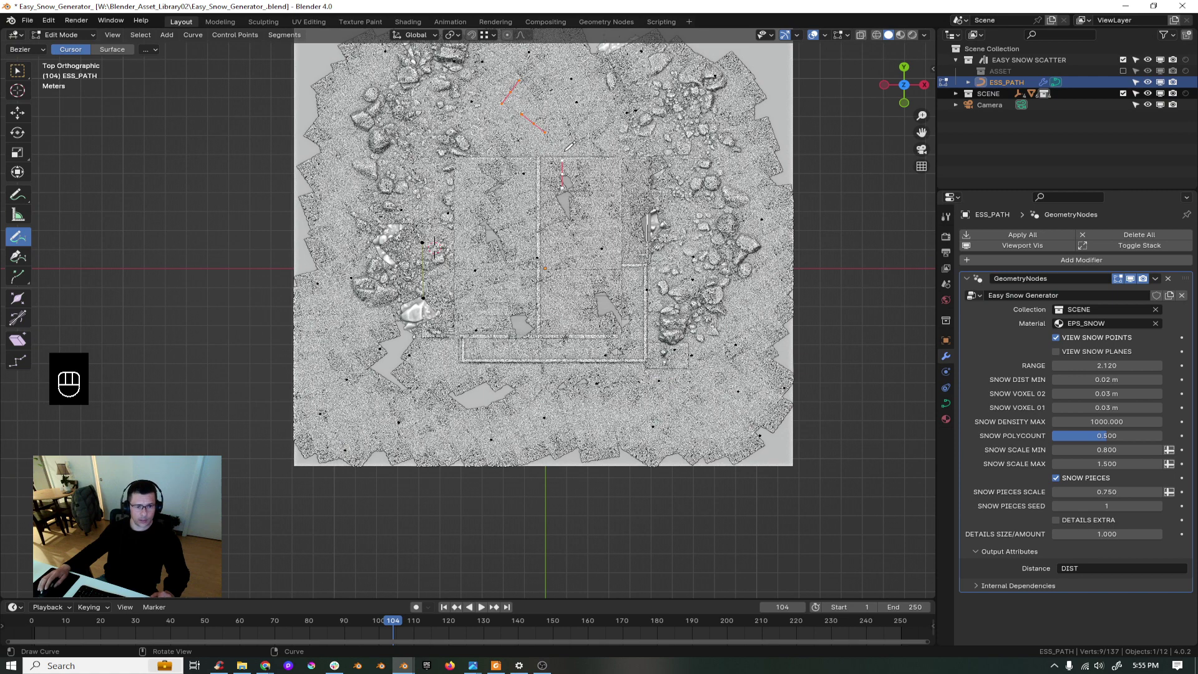
shift+middle_drag(568, 147, 581, 260)
mouse_move(610, 145)
mouse_down()
mouse_move(746, 153)
mouse_move(788, 244)
mouse_up()
key(ctrl+Tab)
click(402, 276)
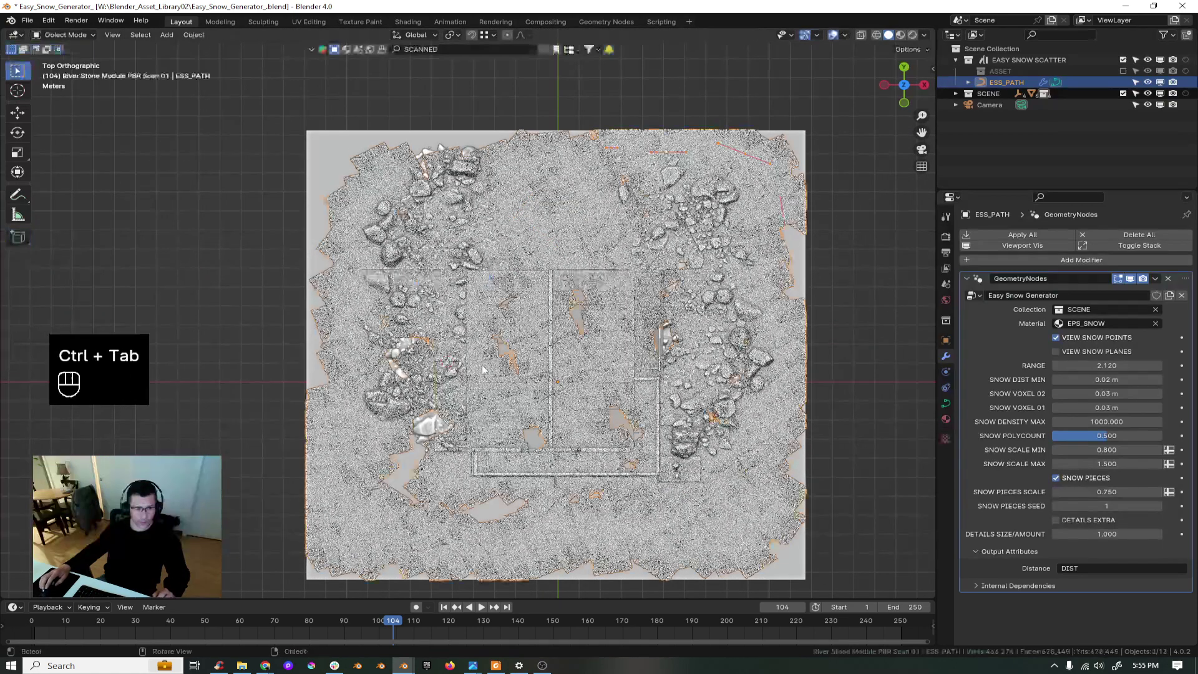
- Deselect the path, inspect the snow points on the building and ground, and preview the scene in Rendered shading
middle_drag(511, 396, 552, 306)
shift+middle_drag(592, 422, 629, 333)
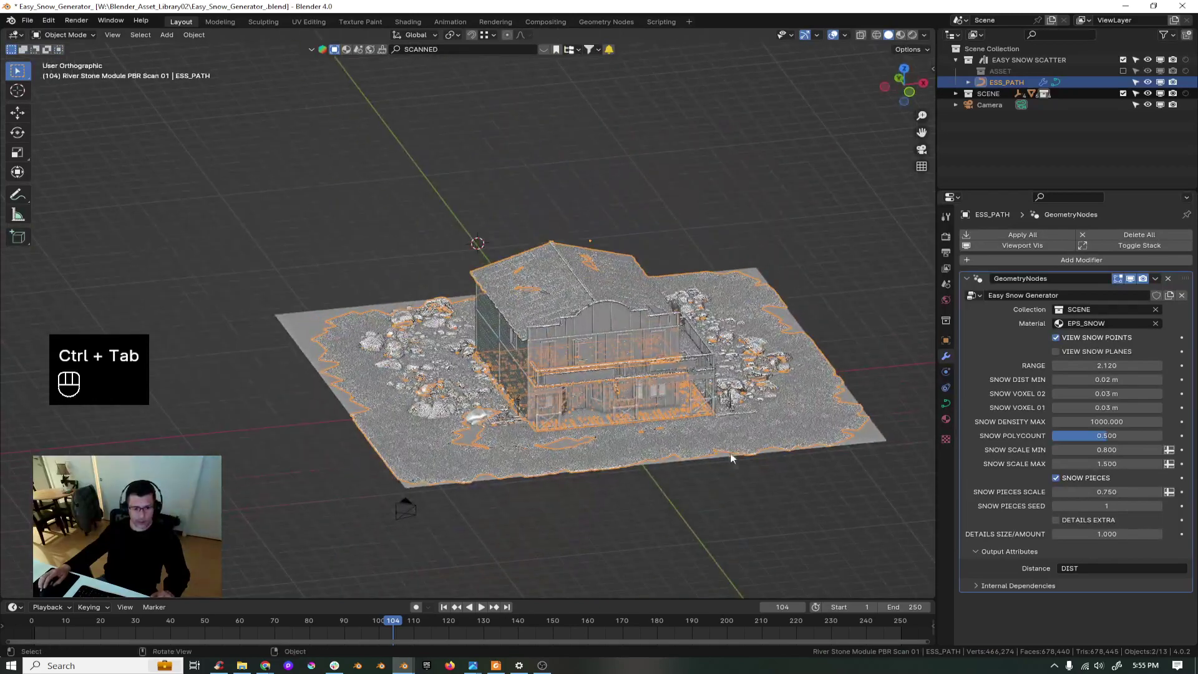
click(706, 489)
scroll(592, 431, up, 5)
middle_drag(681, 389, 604, 478)
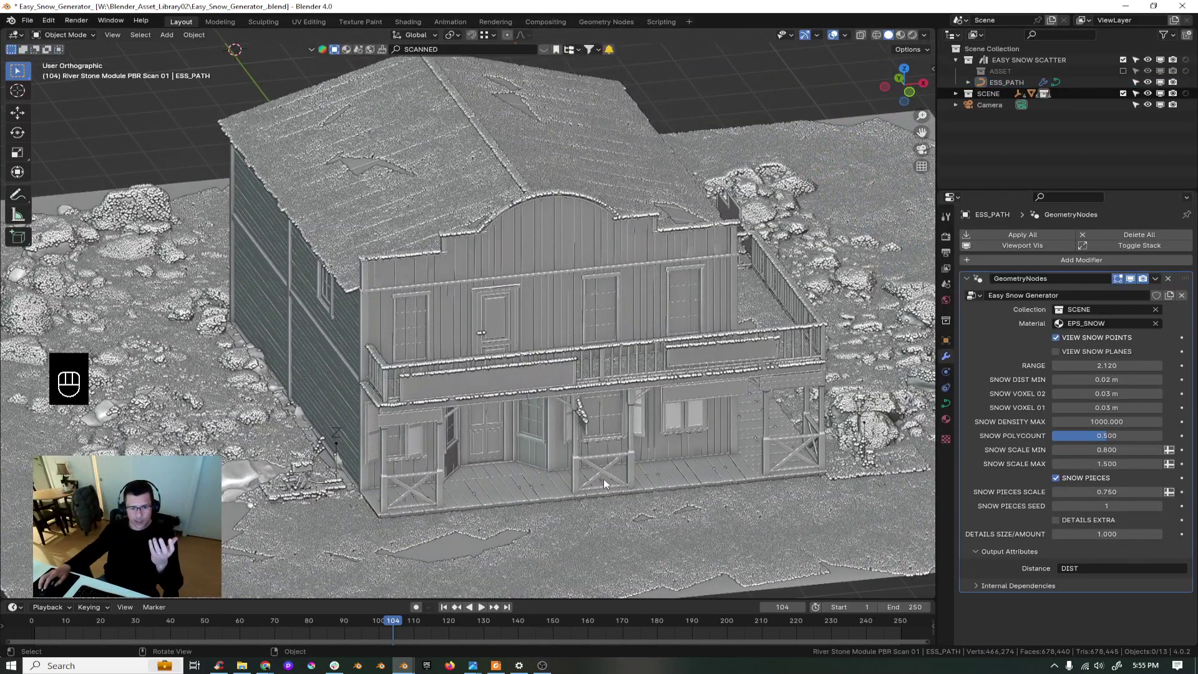
scroll(604, 478, down, 2)
key(z)
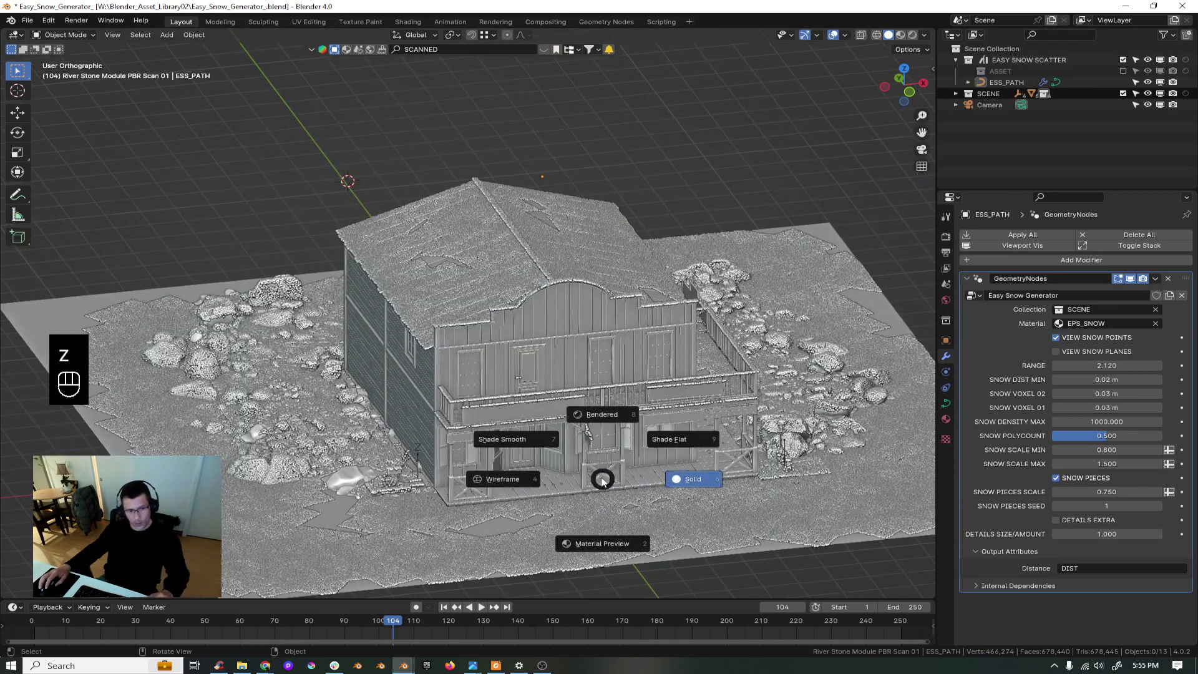
click(677, 259)
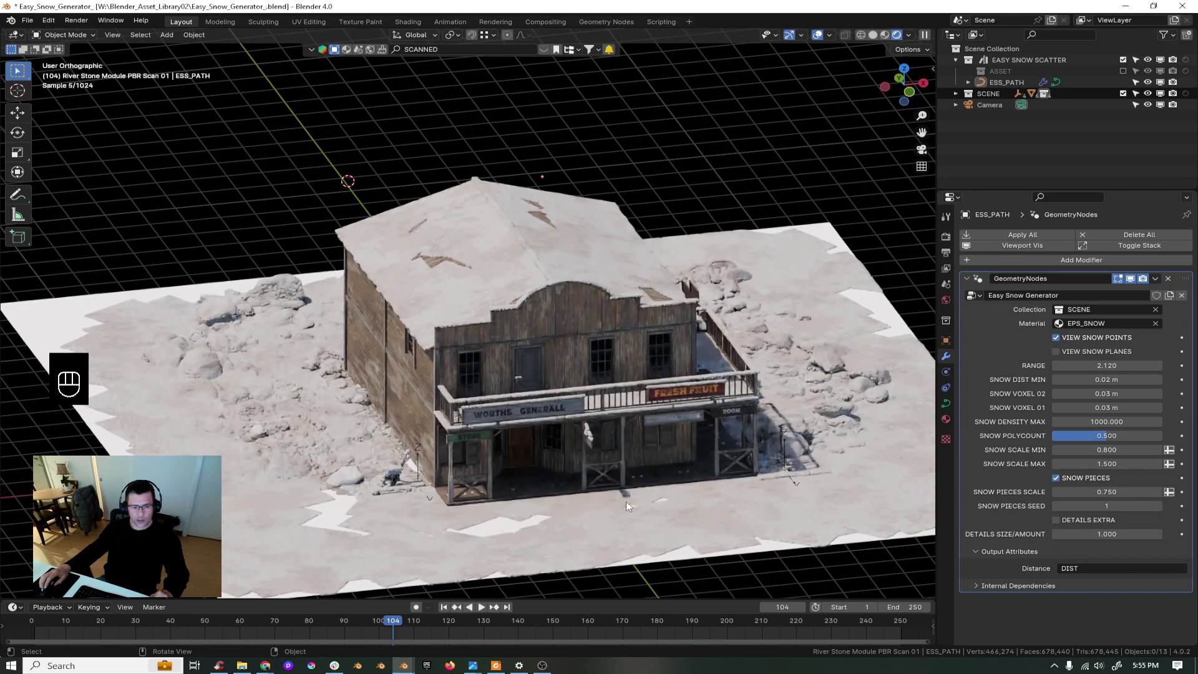
- Examine the rendered snow on the storefront's balcony and signs up close, and return to Solid shading
middle_drag(504, 429, 500, 497)
scroll(499, 497, up, 6)
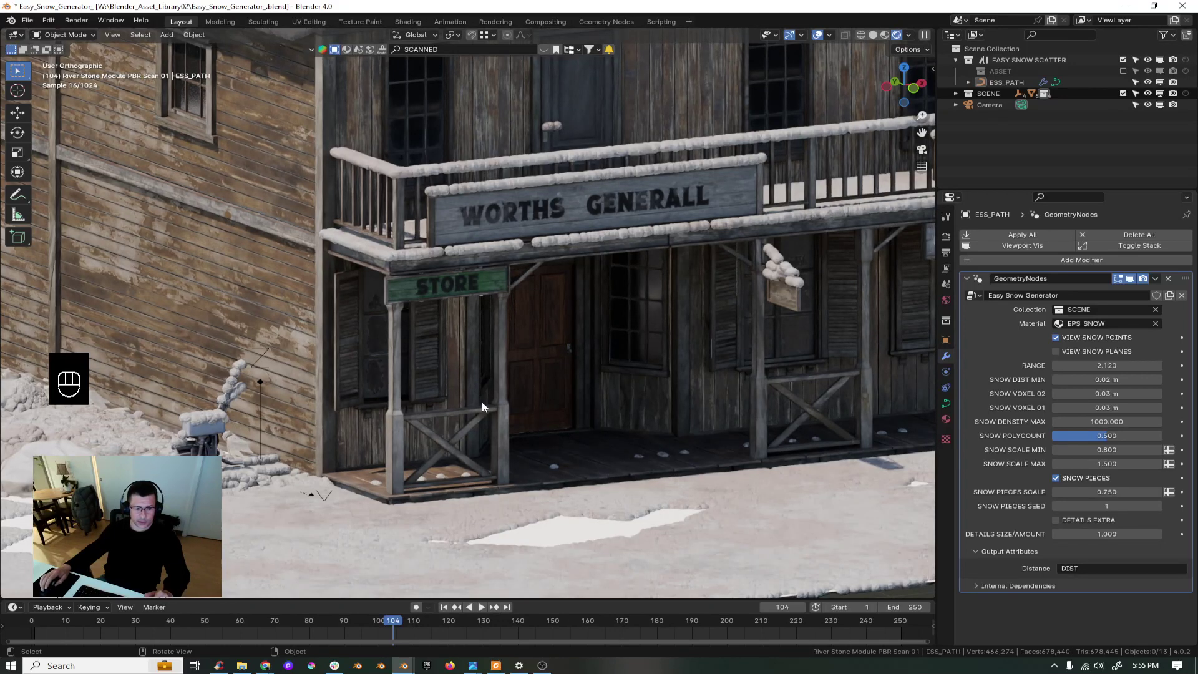
scroll(482, 402, down, 5)
key(z)
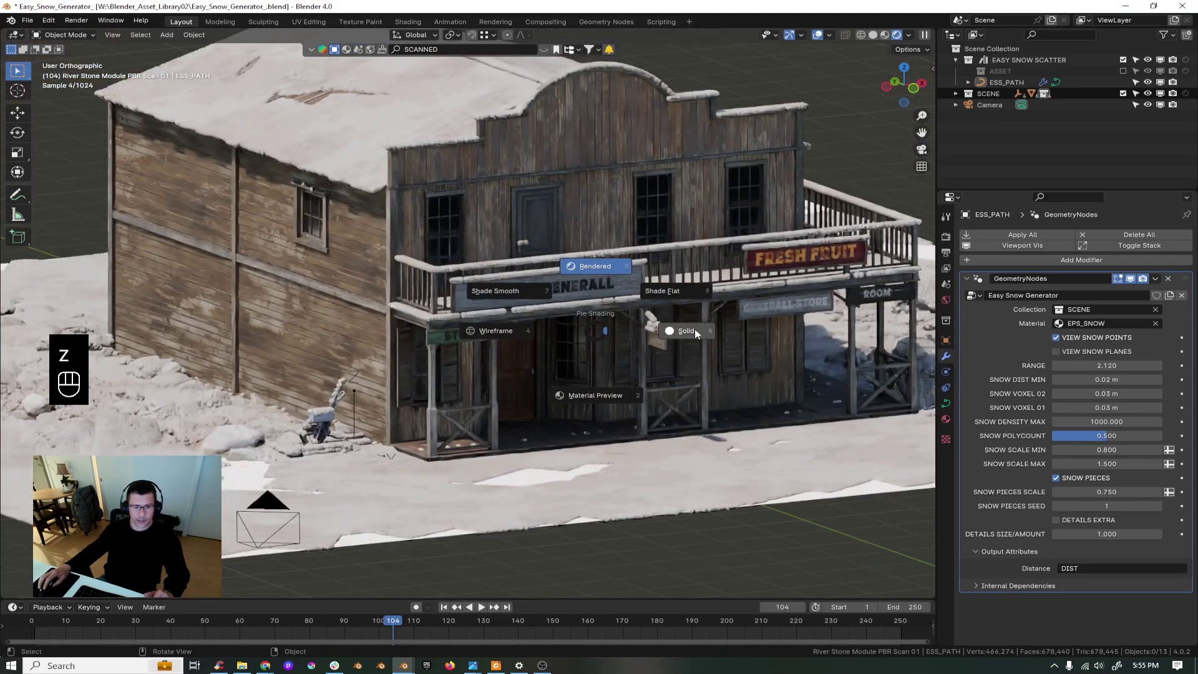
click(695, 330)
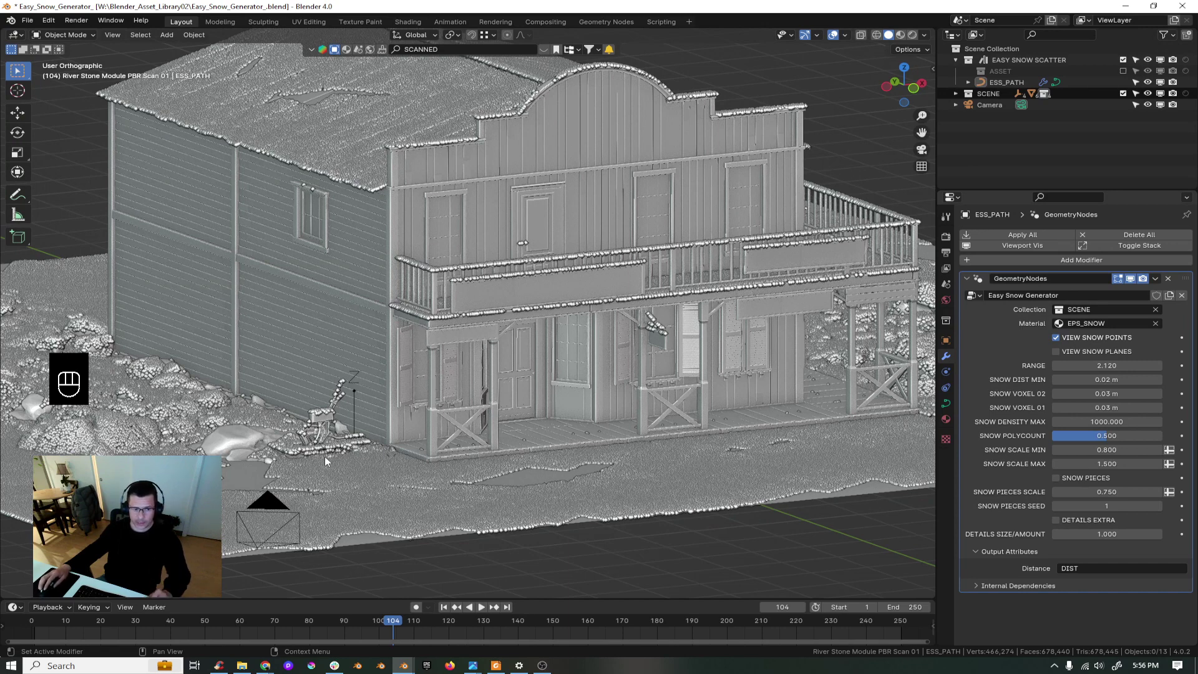
- Turn off VIEW SNOW POINTS, check the resulting snow mesh around the building, and display it in Rendered shading
click(1056, 337)
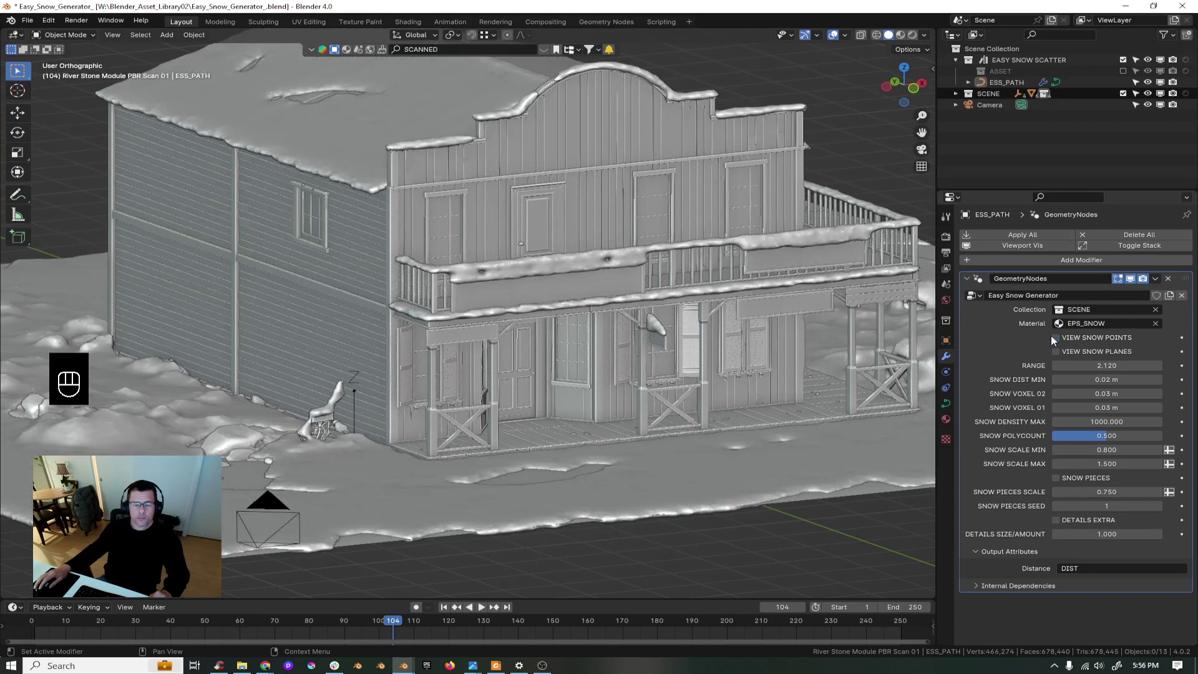
shift+middle_drag(552, 334, 371, 411)
scroll(621, 392, up, 5)
scroll(534, 463, down, 3)
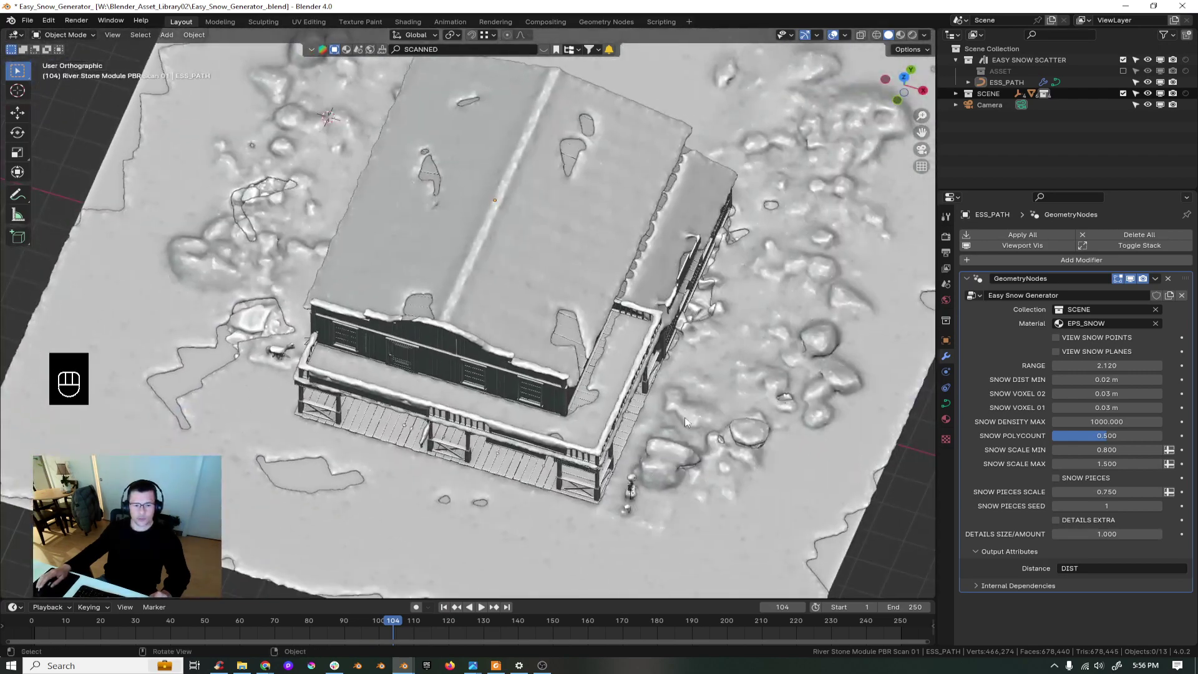
scroll(651, 414, up, 4)
mouse_move(651, 414)
middle_down()
mouse_move(637, 360)
mouse_move(638, 417)
mouse_move(592, 381)
middle_up()
key(z)
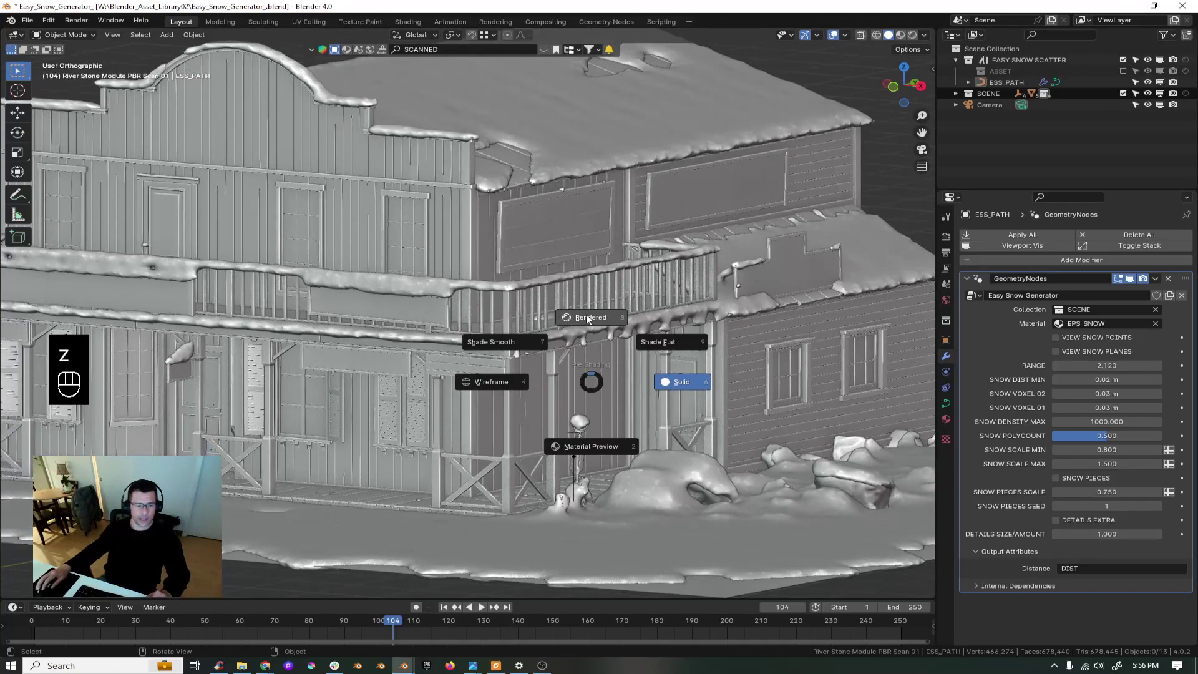
click(586, 318)
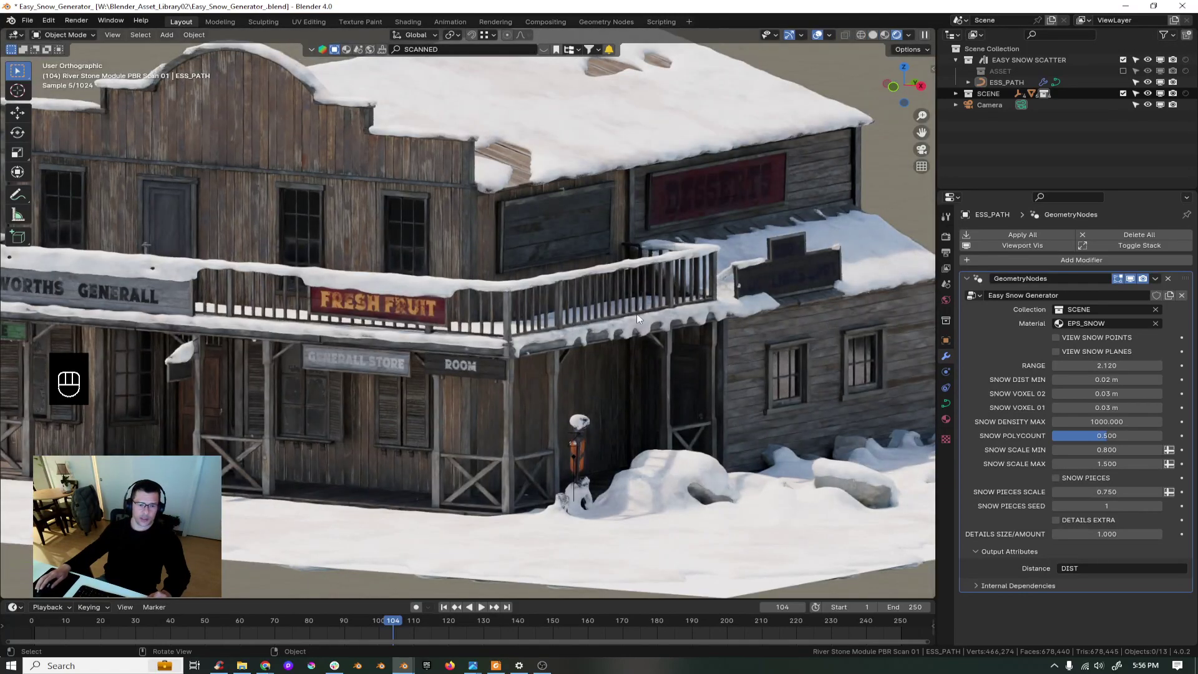
- Examine the rendered snow on the storefront's balcony railing and WORTHS GENERALL sign up close in perspective view
shift+middle_drag(637, 319, 834, 373)
middle_drag(499, 354, 625, 346)
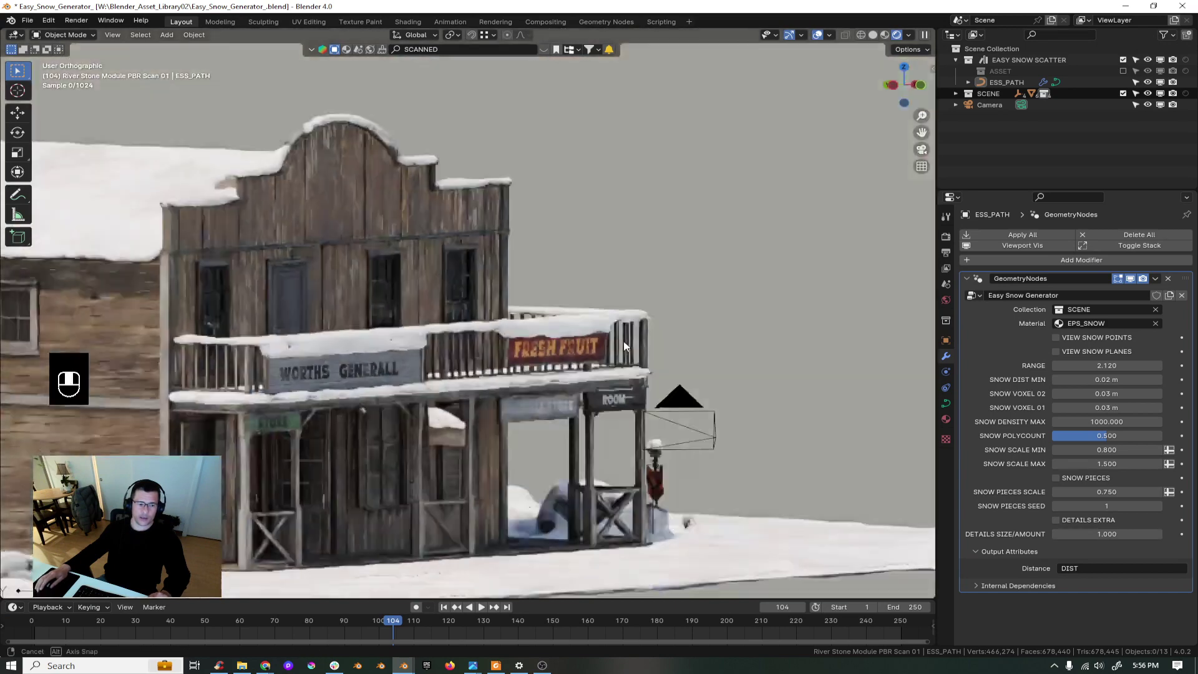
shift+middle_drag(357, 436, 342, 223)
key(KP_5)
scroll(342, 222, up, 3)
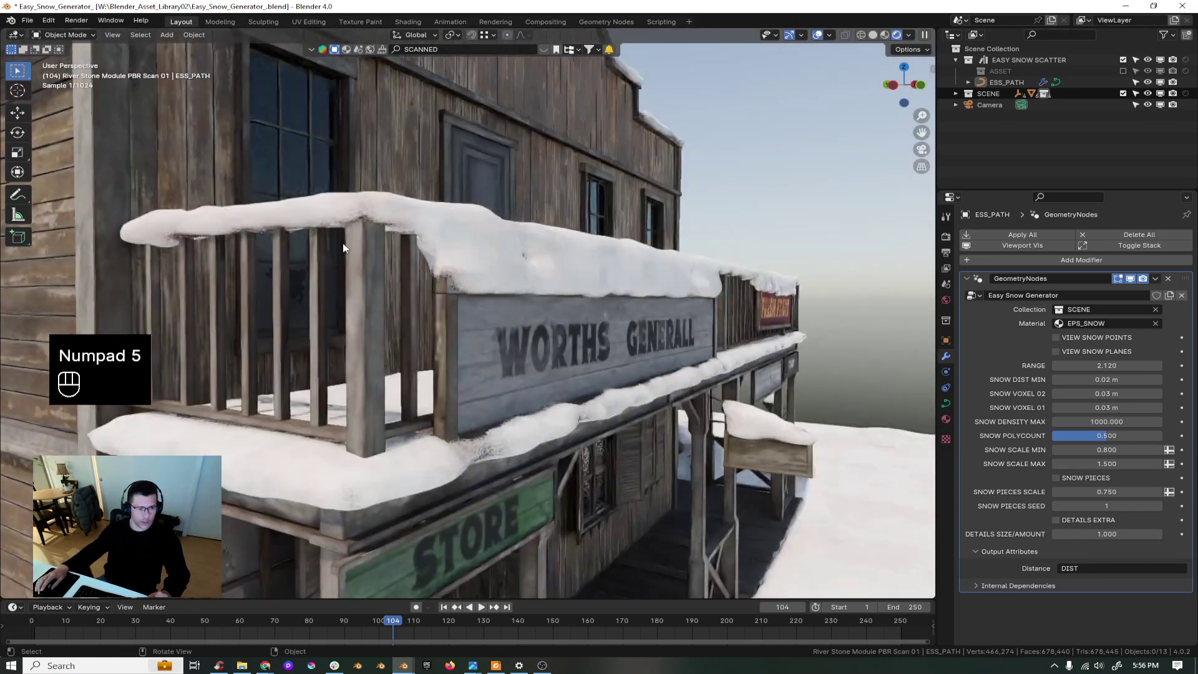
scroll(343, 248, up, 3)
scroll(368, 276, down, 3)
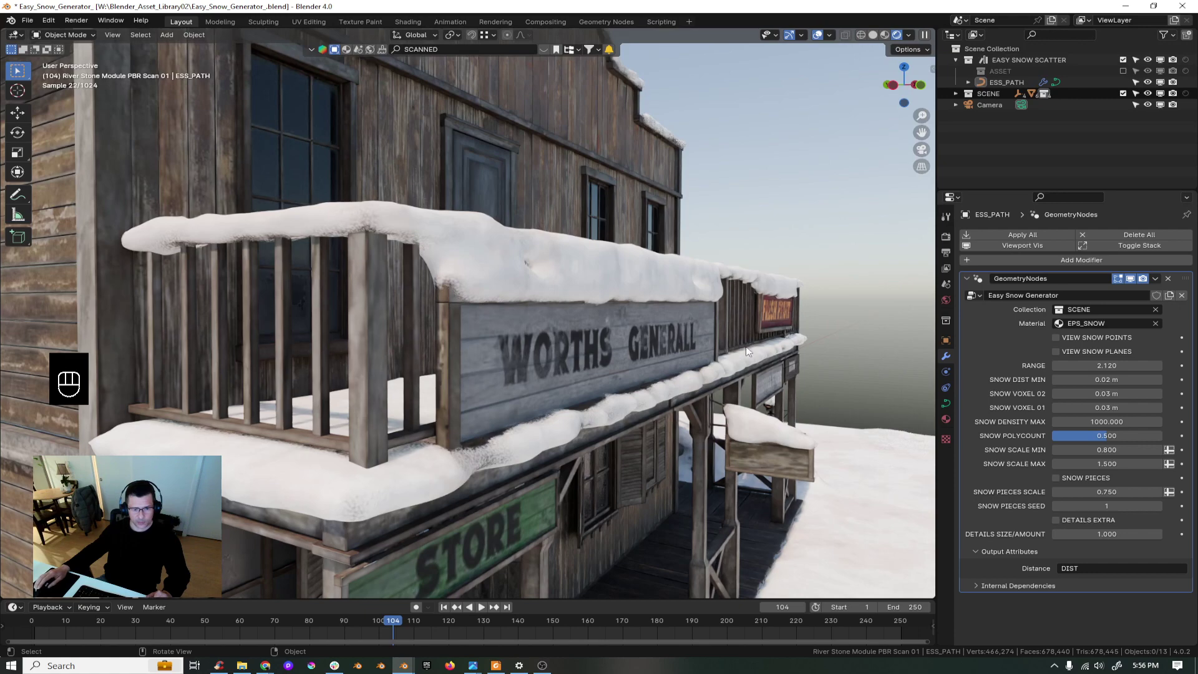
scroll(473, 428, down, 3)
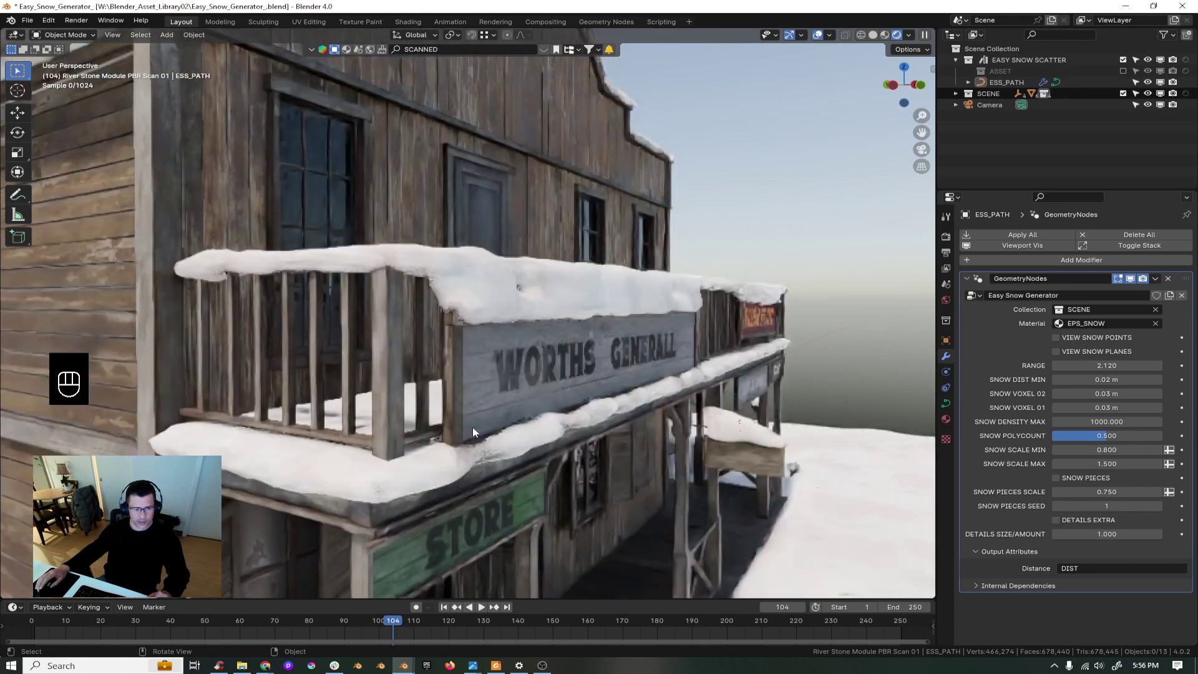
- Examine the rendered snow on the rocks and ground beside the building's side wall
shift+middle_drag(410, 546, 484, 290)
scroll(240, 503, down, 2)
shift+middle_drag(241, 503, 562, 400)
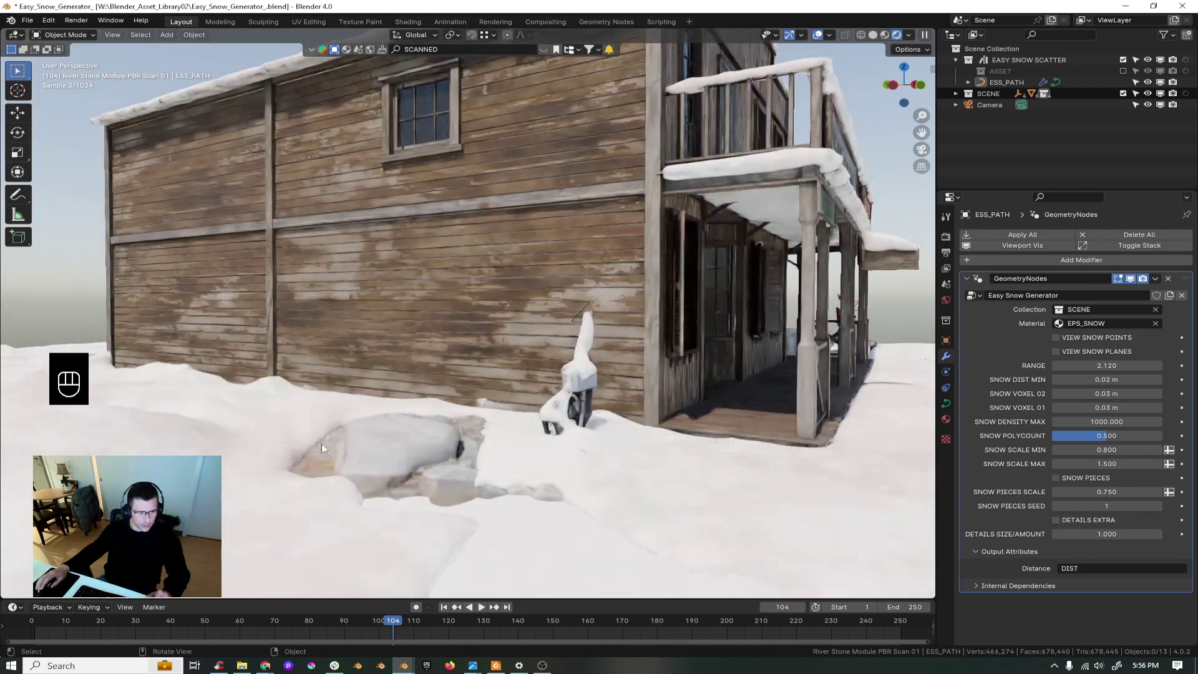
scroll(507, 495, up, 2)
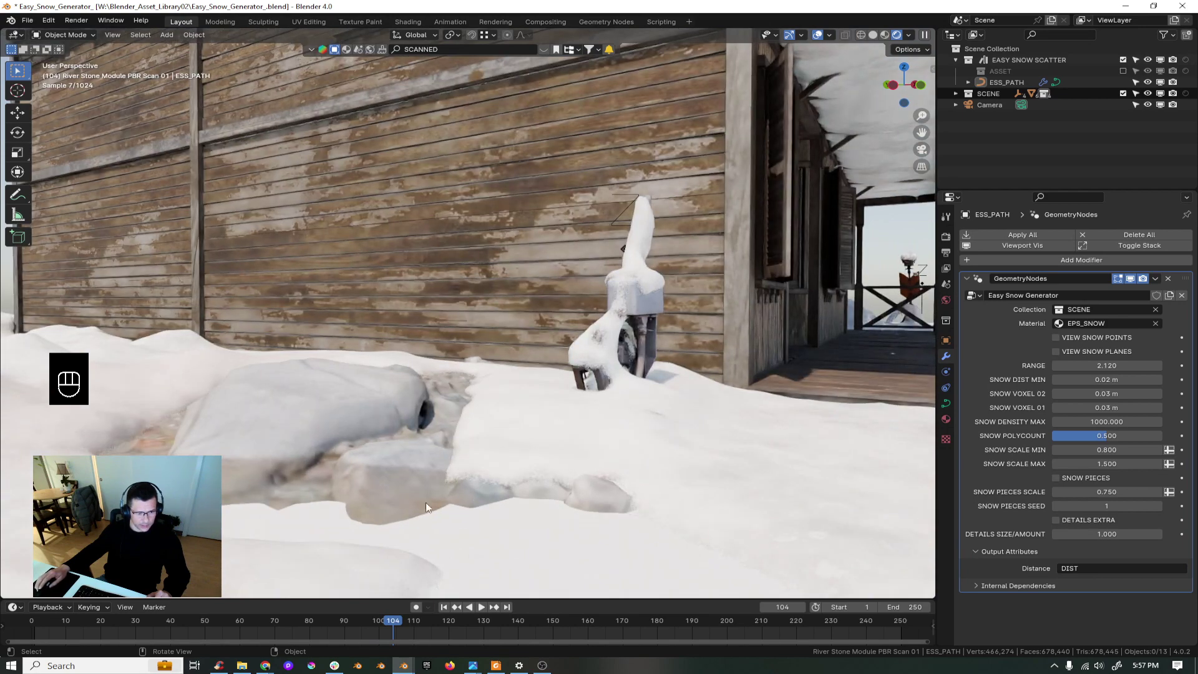
scroll(377, 512, down, 6)
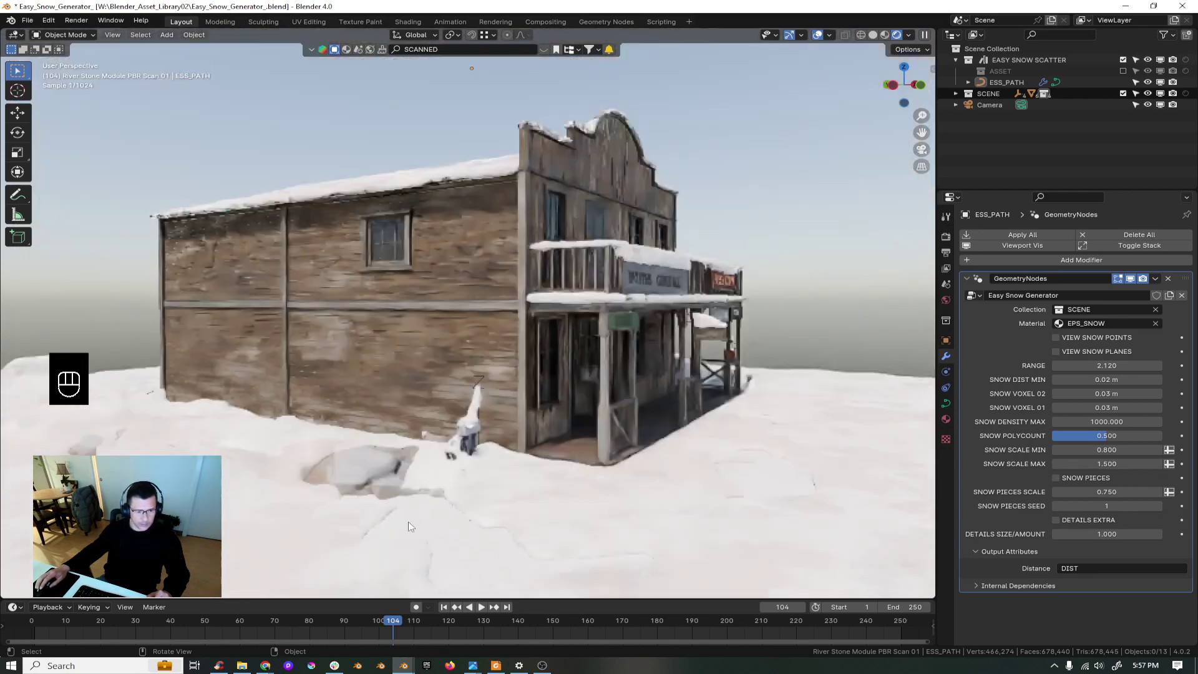
shift+middle_drag(465, 552, 359, 540)
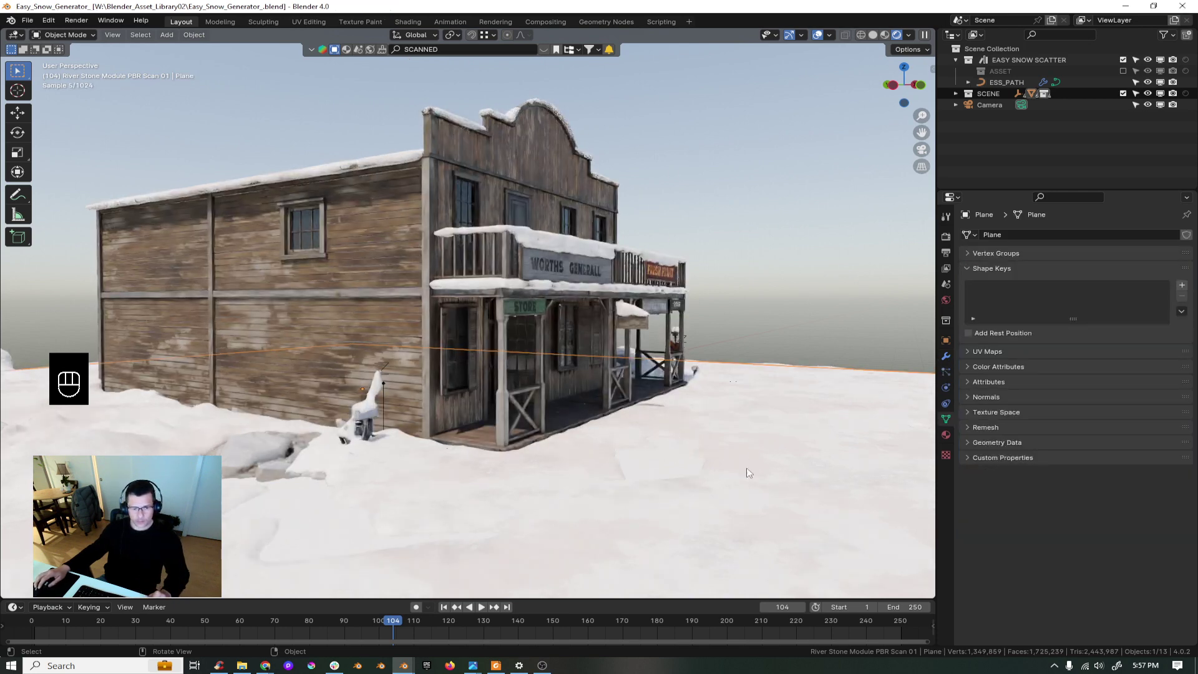
- Return to Solid shading, select the ESS_PATH snow object and turn on VIEW SNOW POINTS in its modifier
key(z)
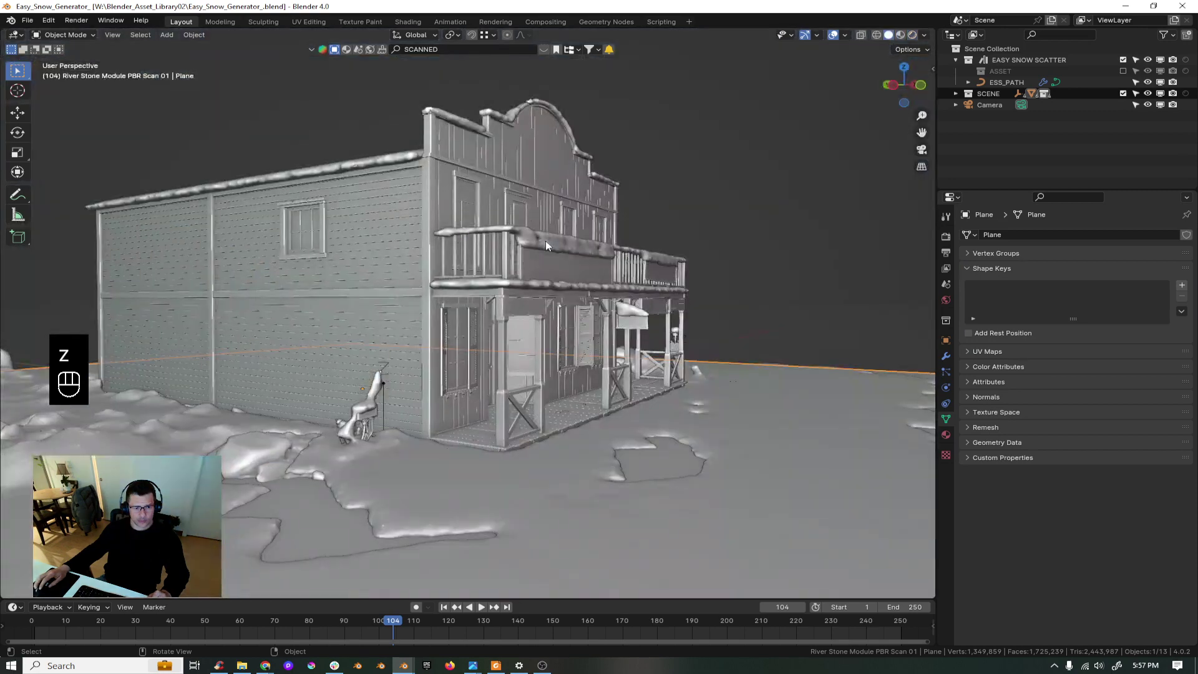
click(547, 245)
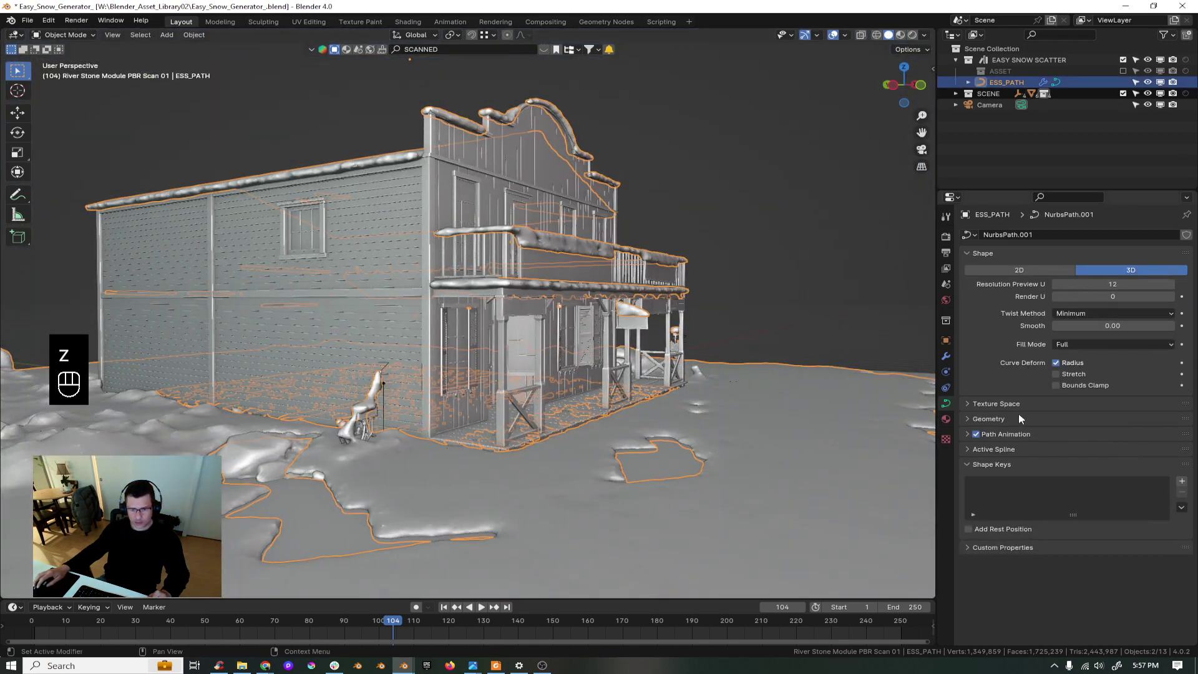
click(946, 356)
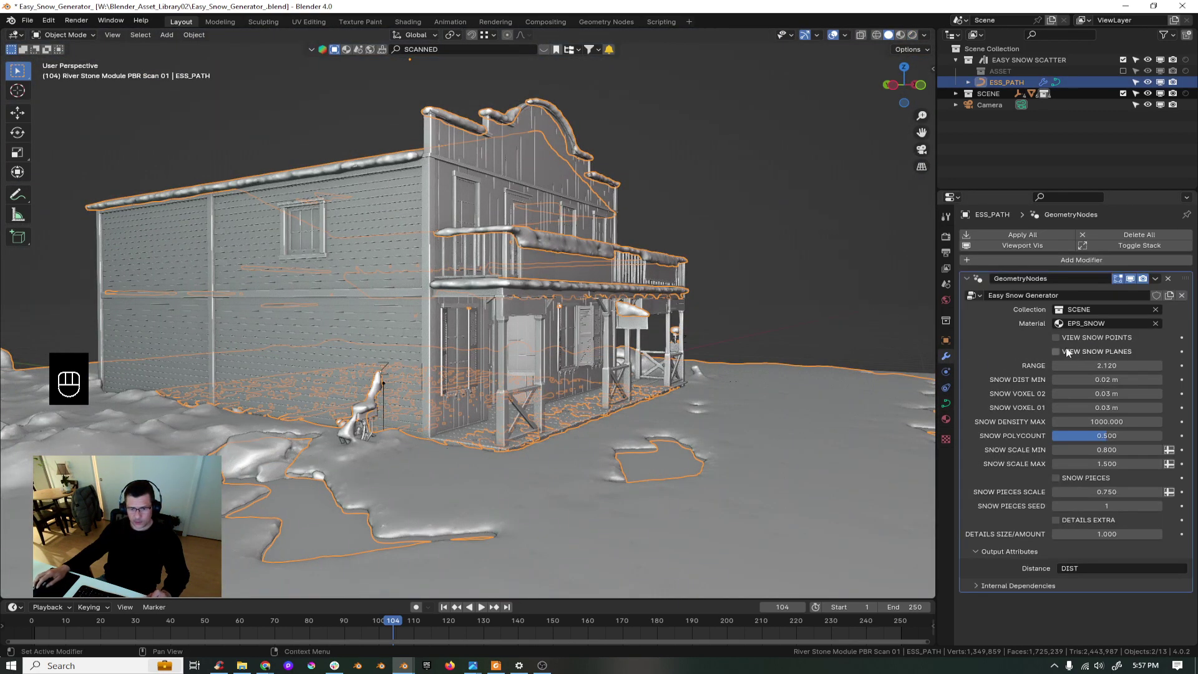
click(1056, 337)
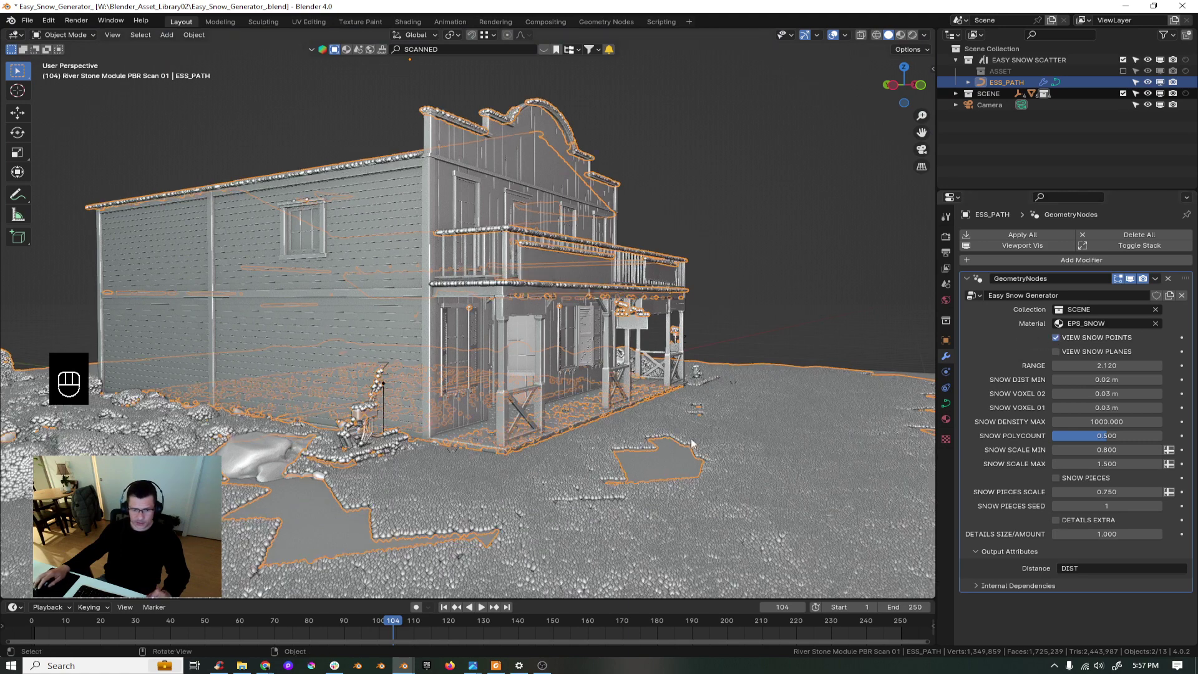
- Copy the EPS_SNOW material from ESS_PATH to the ground plane
click(318, 519)
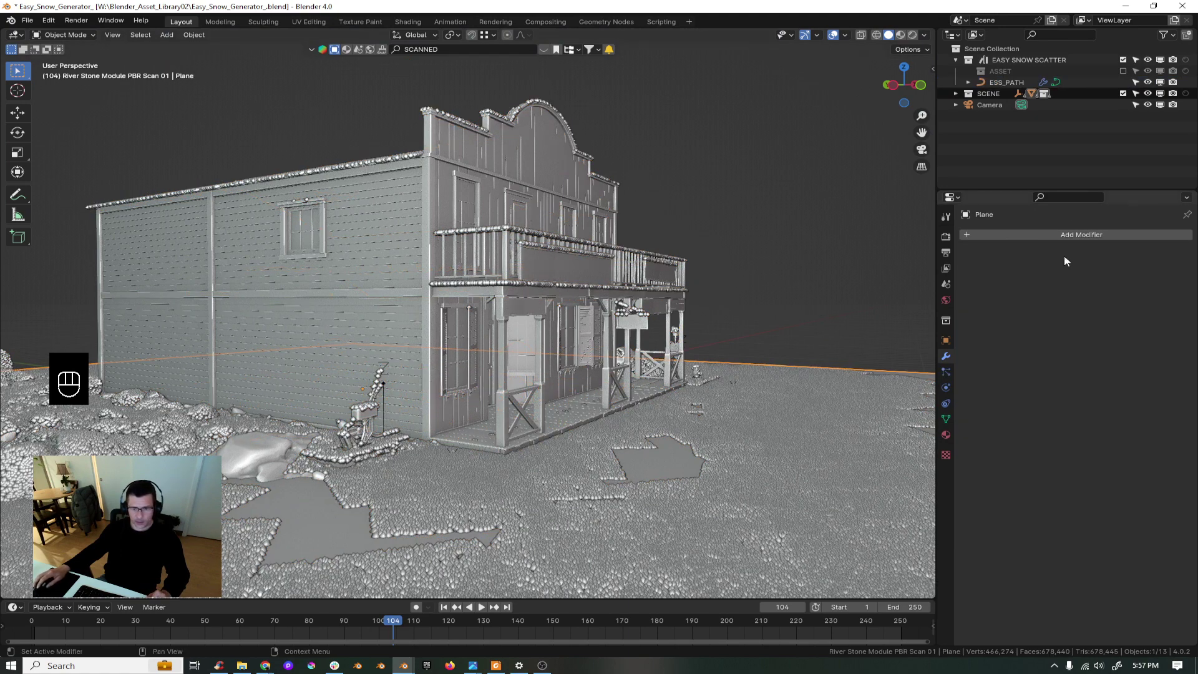
click(946, 435)
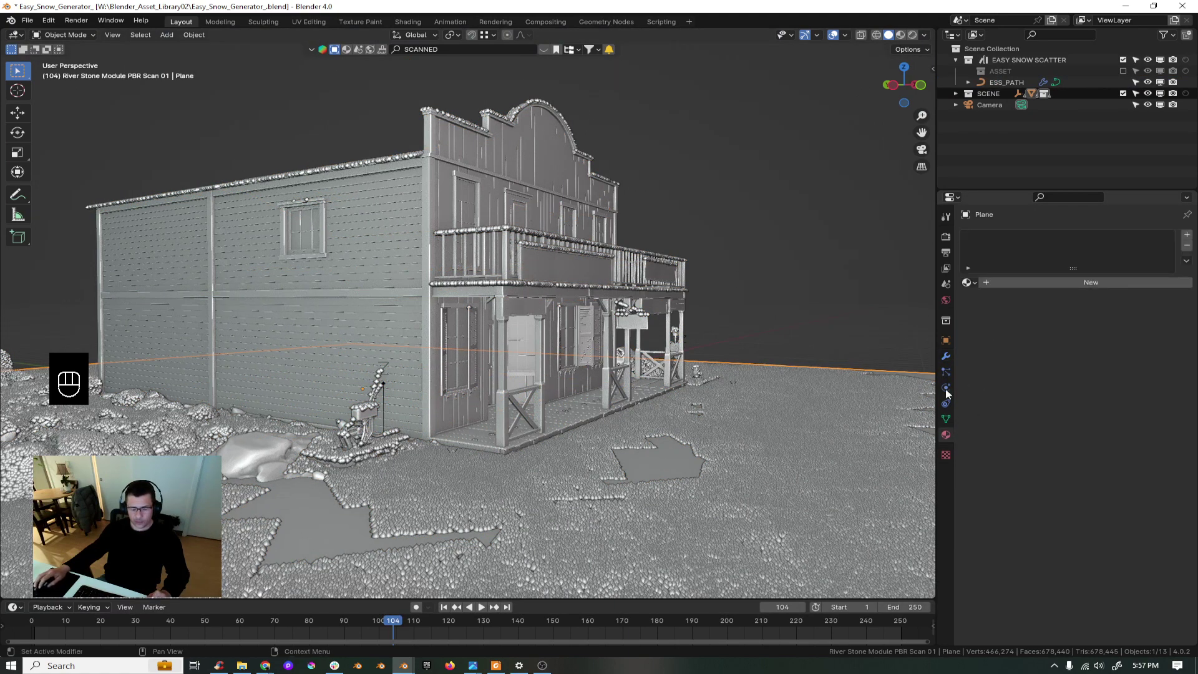
shift+click(554, 485)
click(1187, 261)
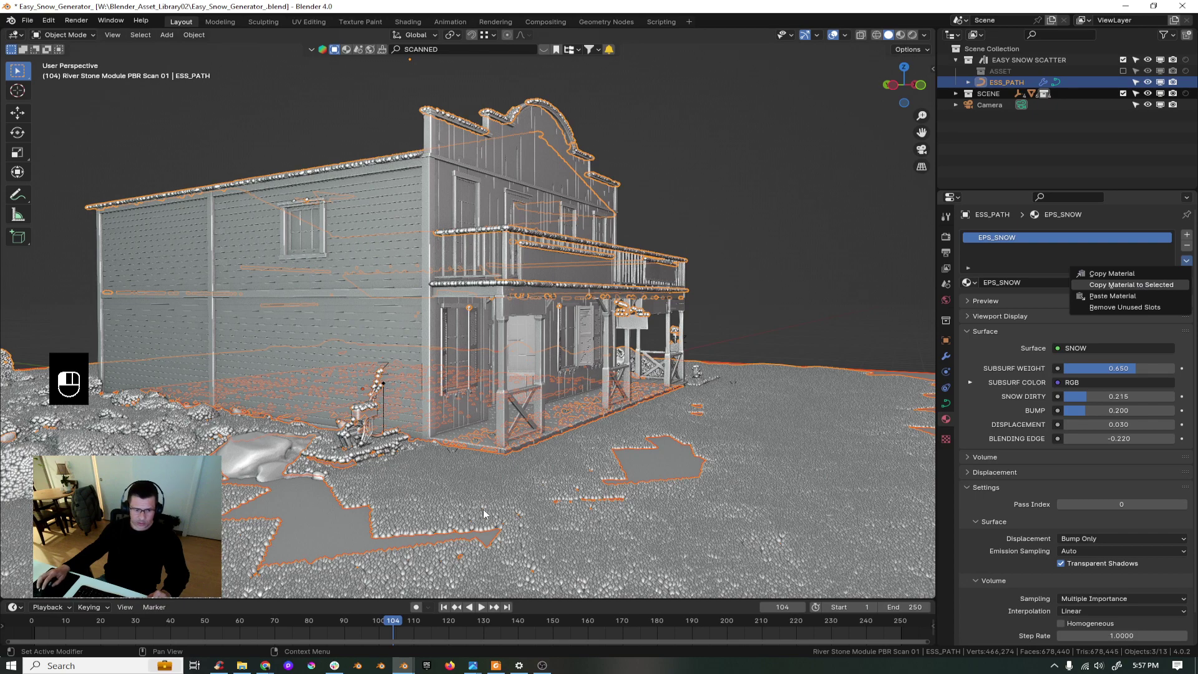
click(290, 542)
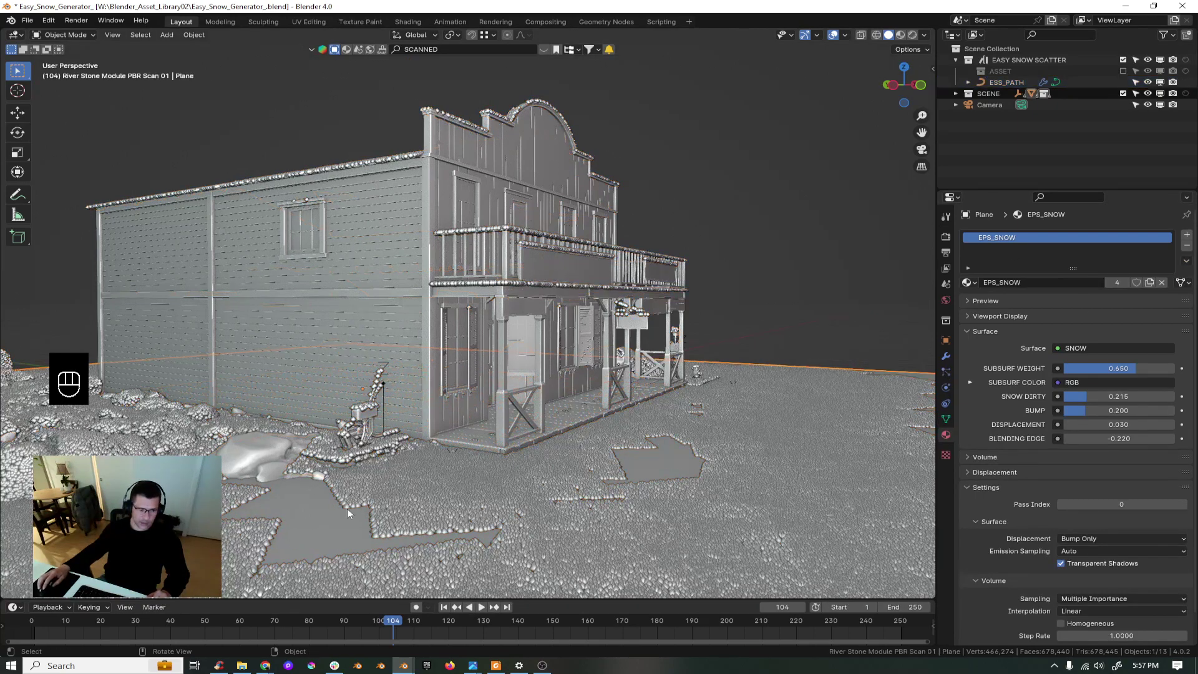
- Check the snow points around the building front, then reselect ESS_PATH with its Easy Snow Generator settings shown
middle_drag(348, 513, 453, 507)
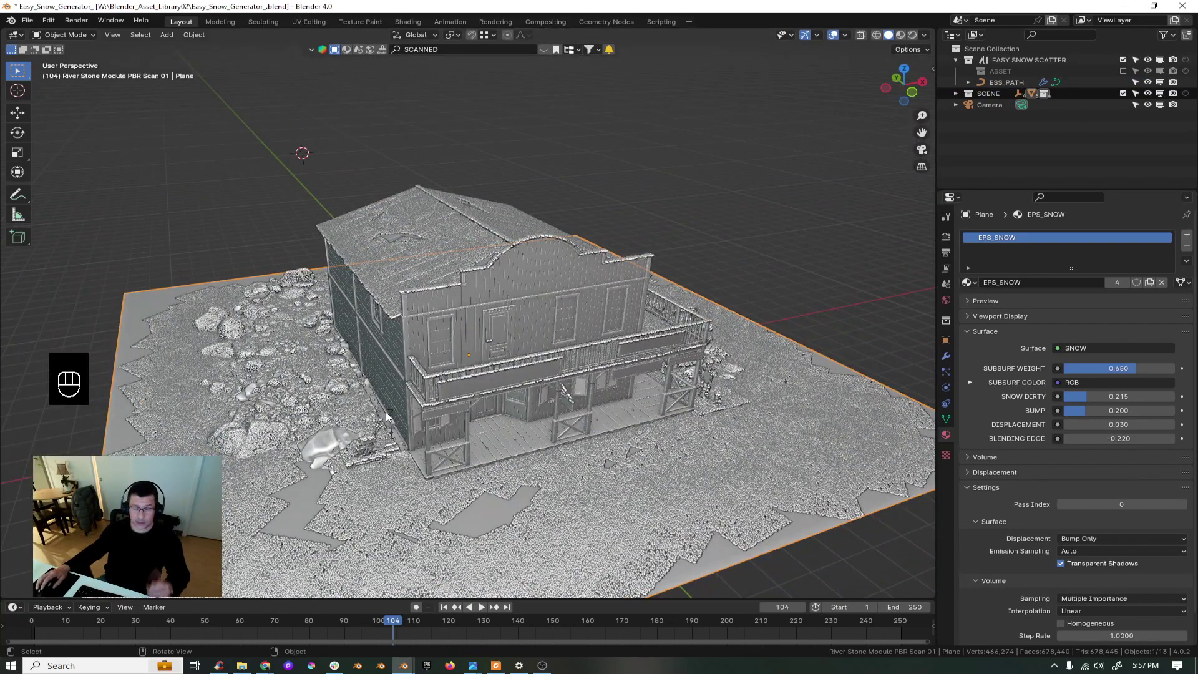
scroll(337, 512, up, 4)
middle_drag(559, 530, 484, 493)
scroll(484, 489, down, 2)
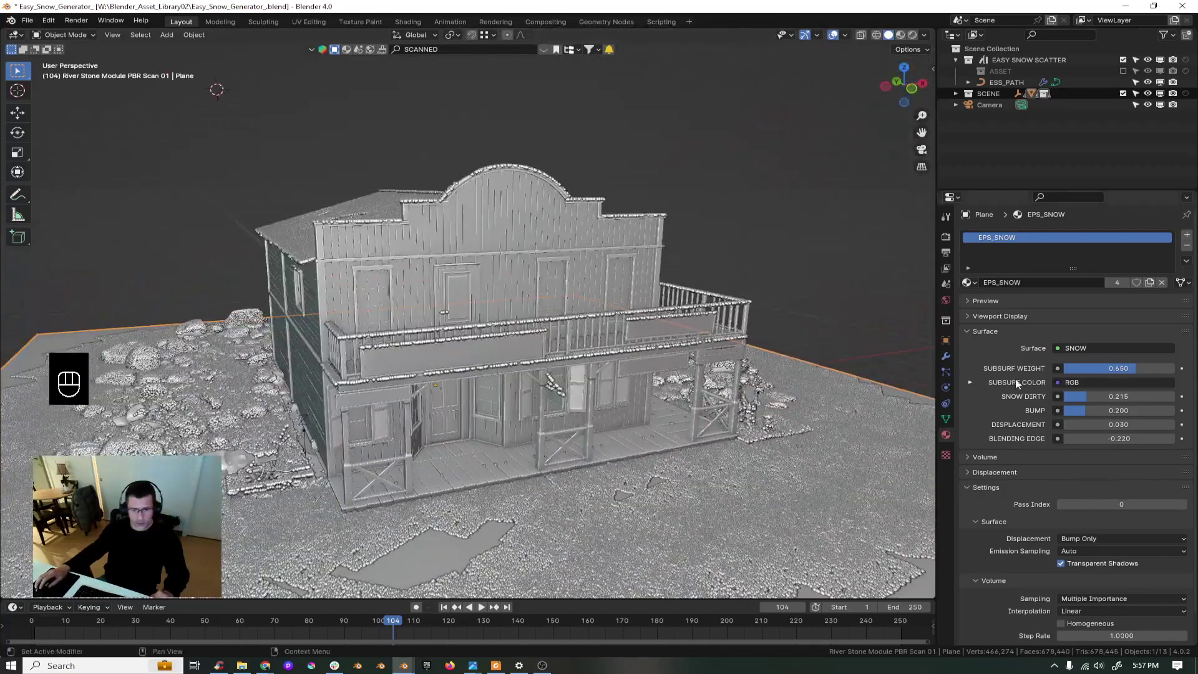
click(946, 356)
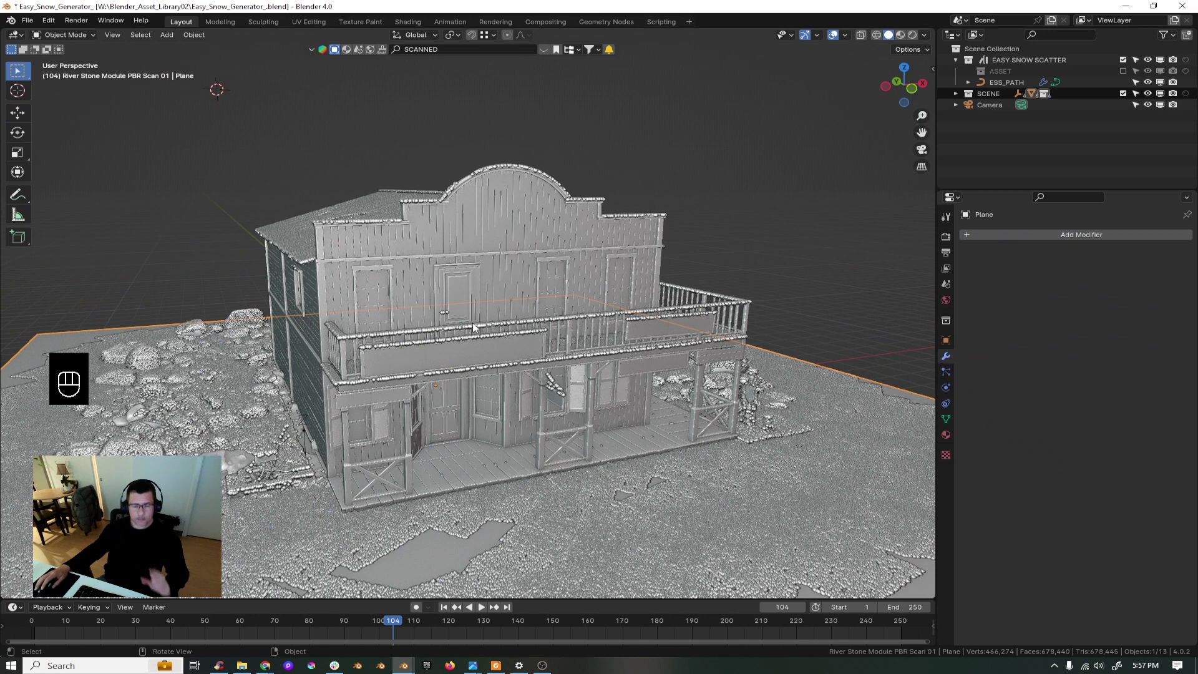
click(763, 481)
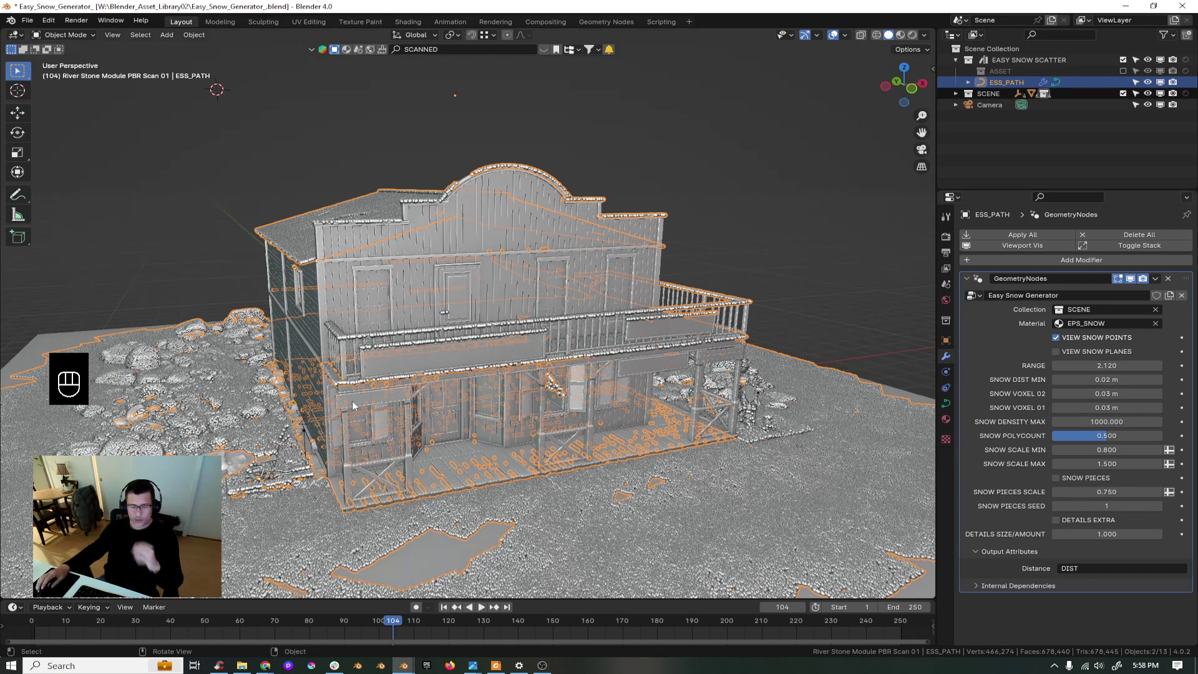
- From top view, draw a short extra curve over the rocks beside the building, separate it into its own object and return to Object Mode
ctrl+middle_drag(353, 406, 580, 380)
scroll(515, 376, down, 1)
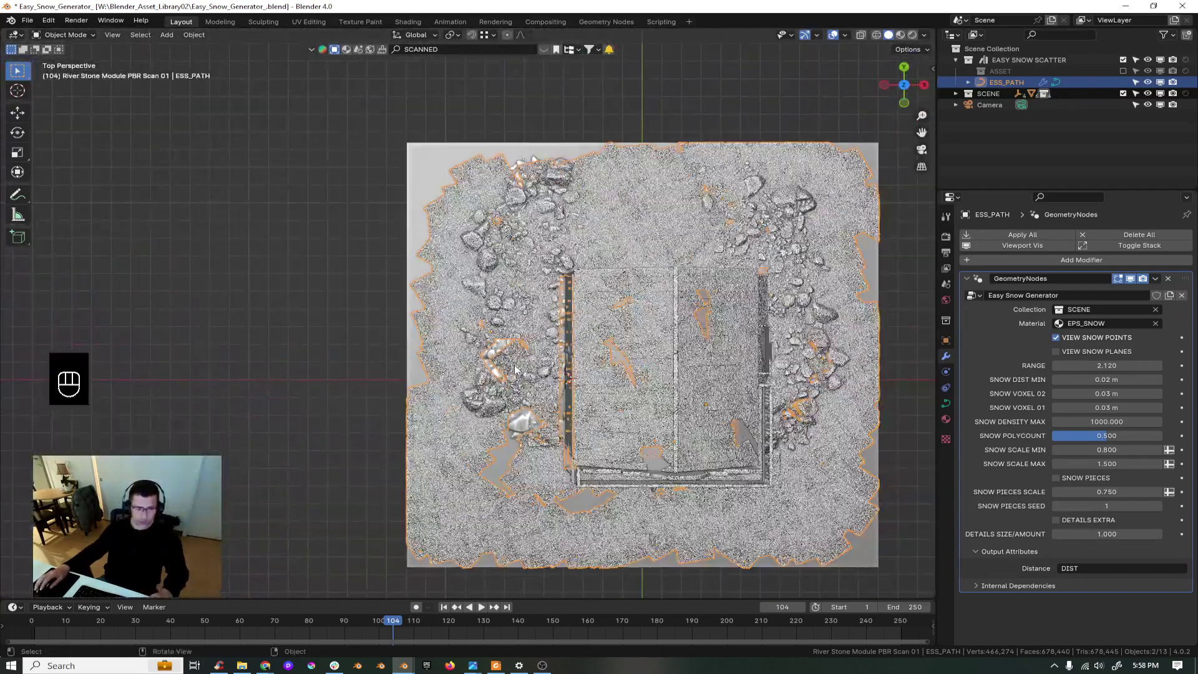
key(Tab)
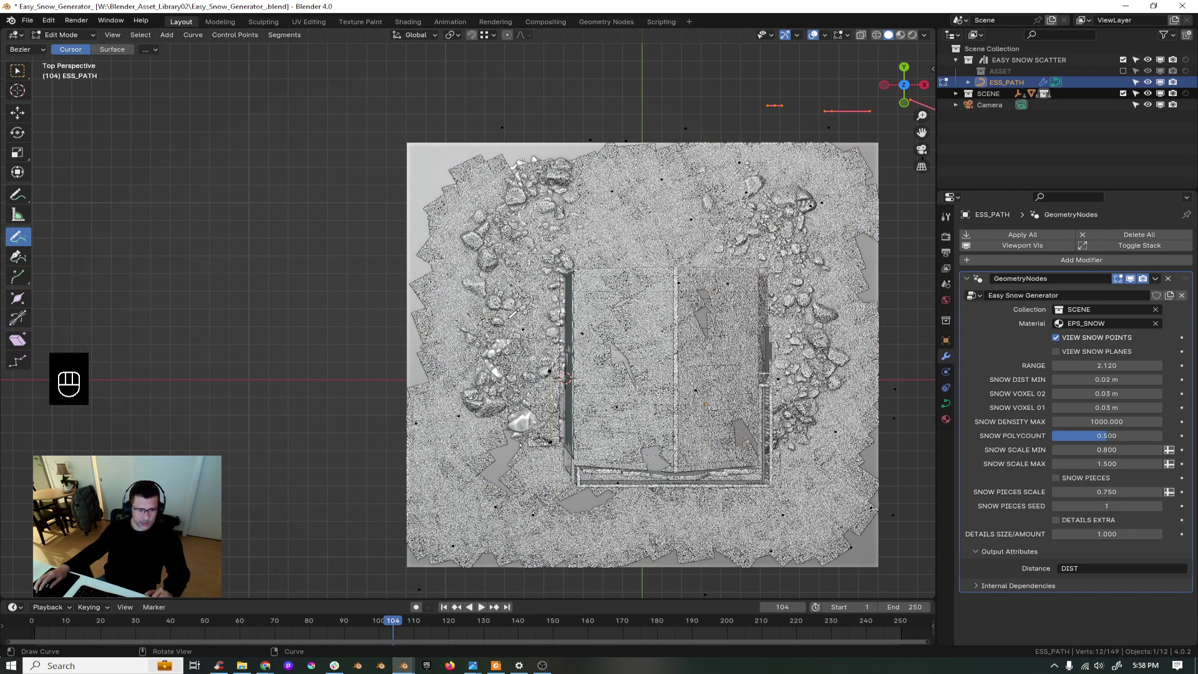
drag(510, 380, 512, 383)
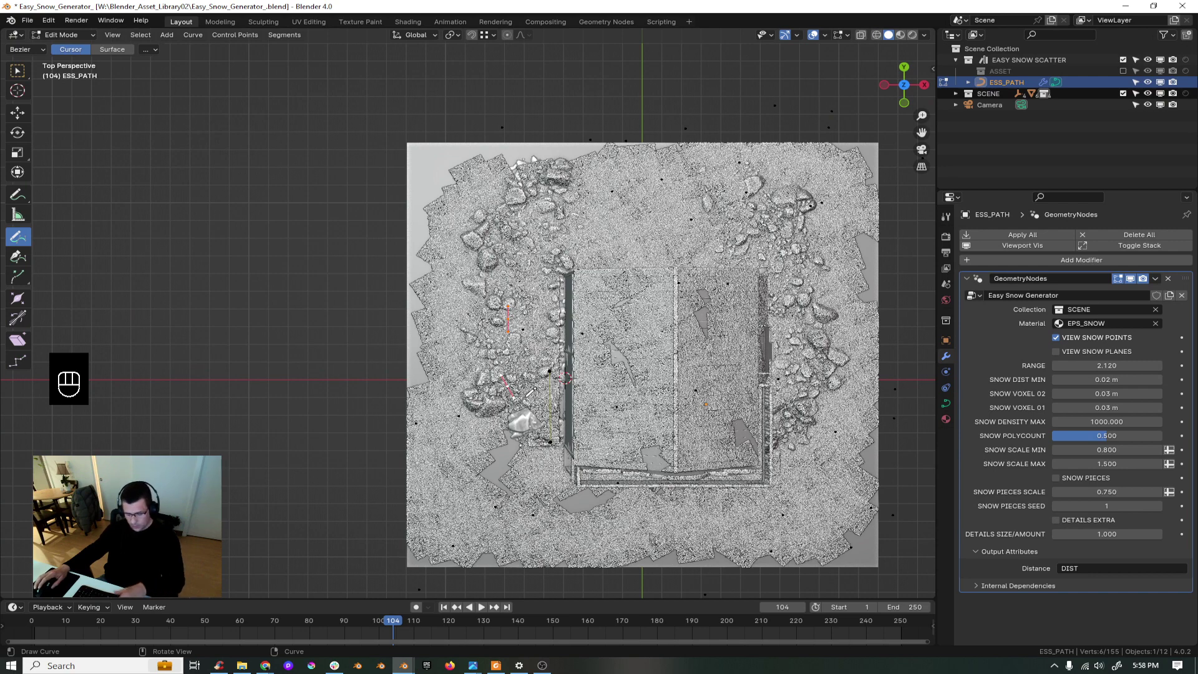
key(p)
click(525, 398)
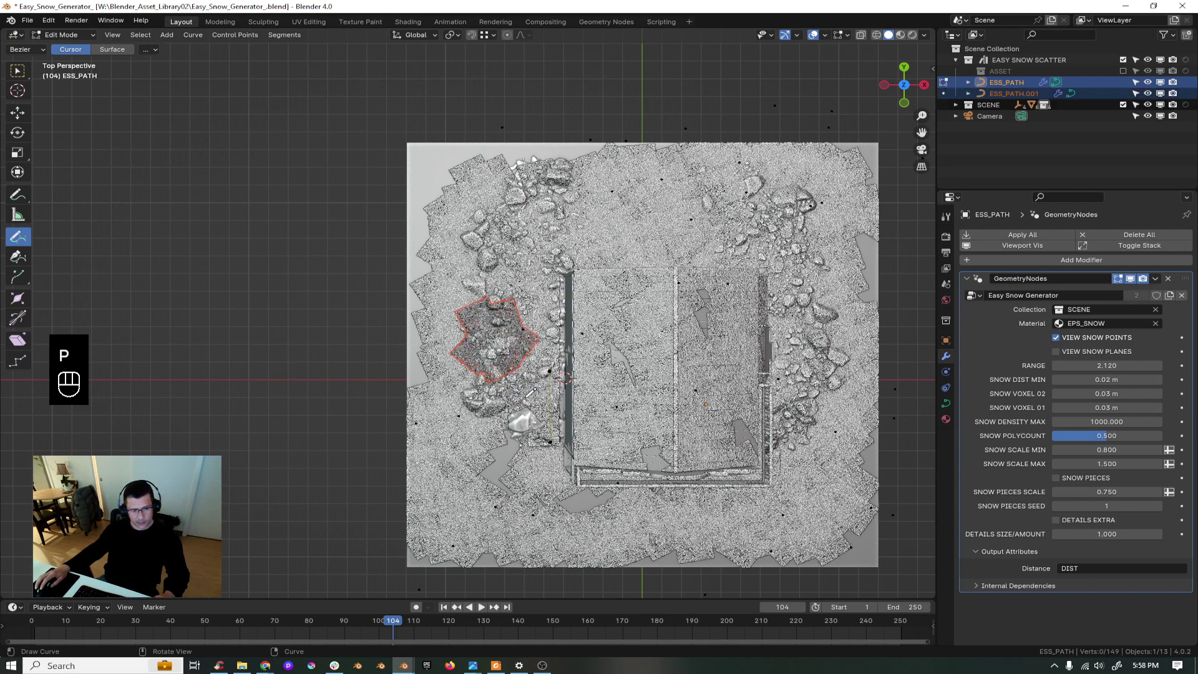
key(Tab)
- Disable the viewport display of the original ESS_PATH snow modifier and inspect the separated snow patch on the rocks
middle_drag(426, 424, 486, 363)
scroll(416, 347, up, 6)
click(474, 325)
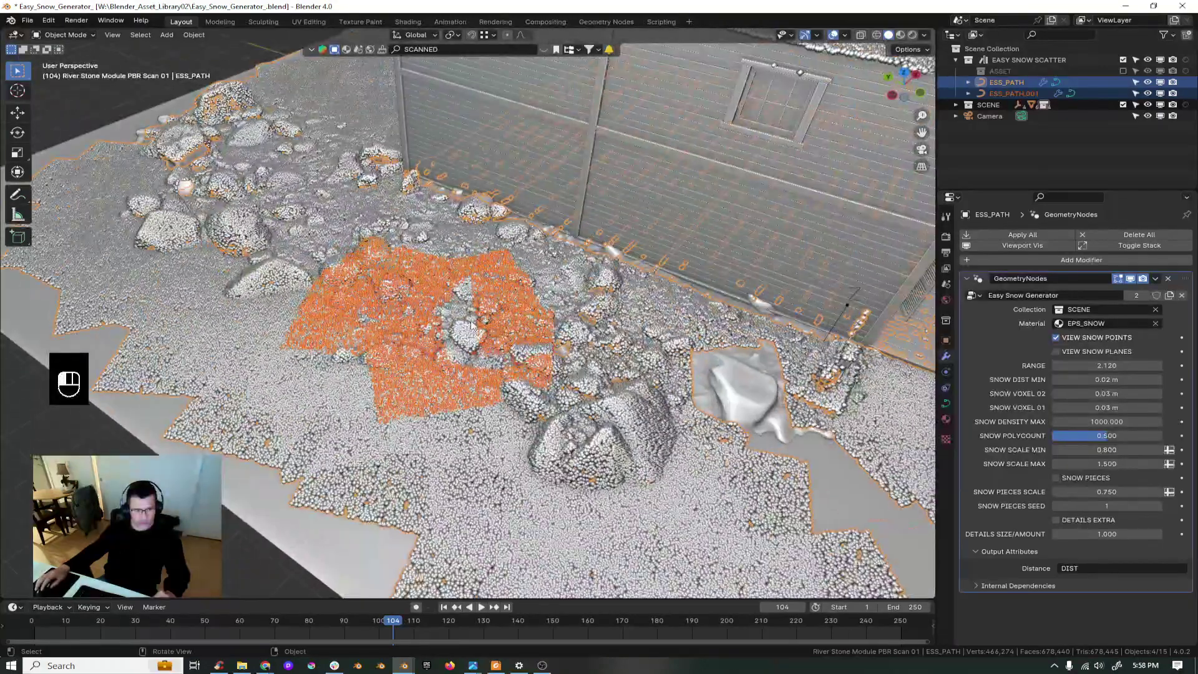
click(578, 294)
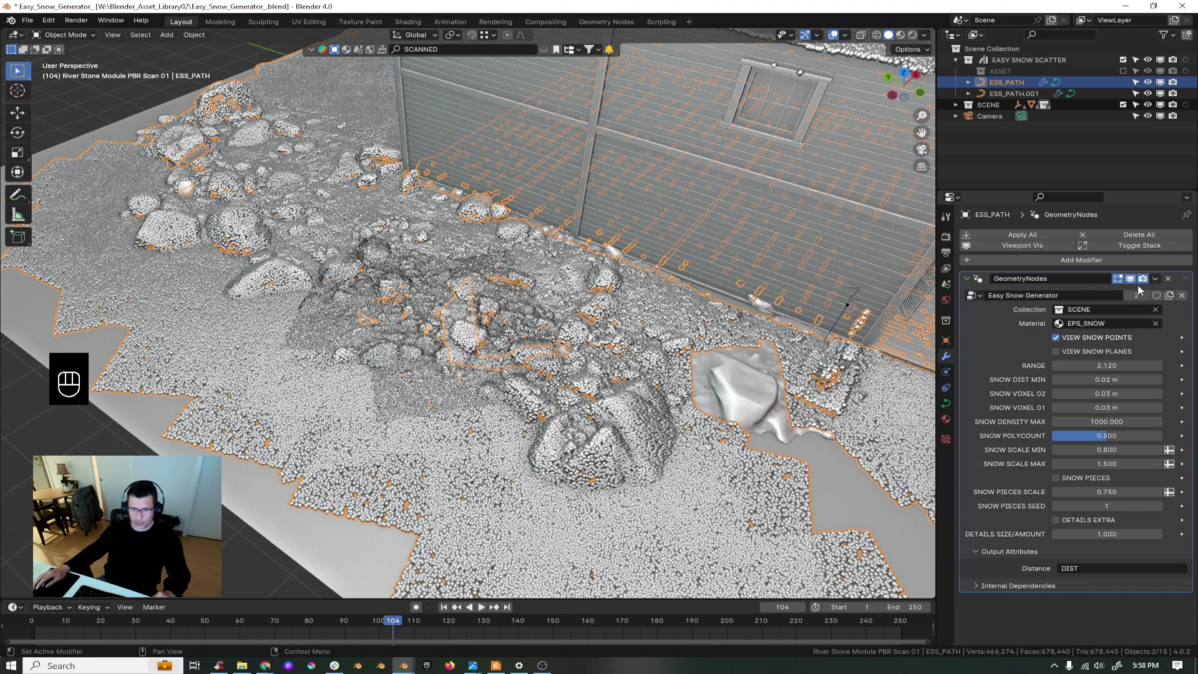
click(1130, 279)
scroll(561, 302, down, 8)
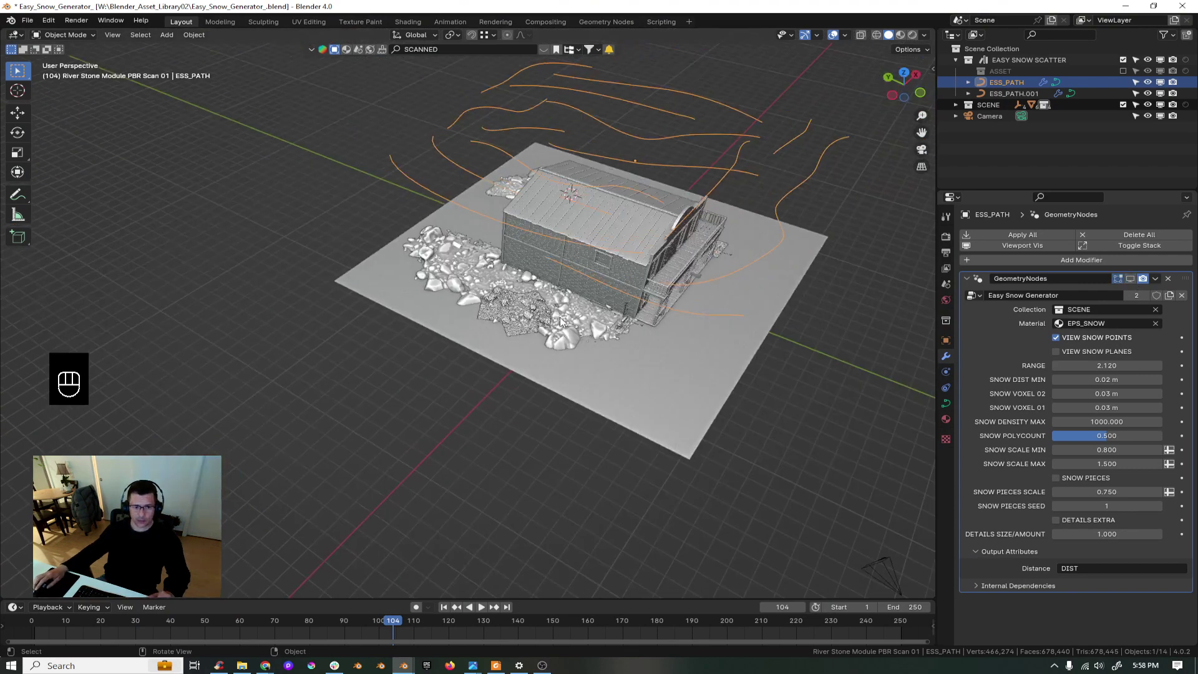
shift+middle_drag(561, 304, 556, 328)
scroll(512, 339, up, 6)
scroll(512, 341, up, 5)
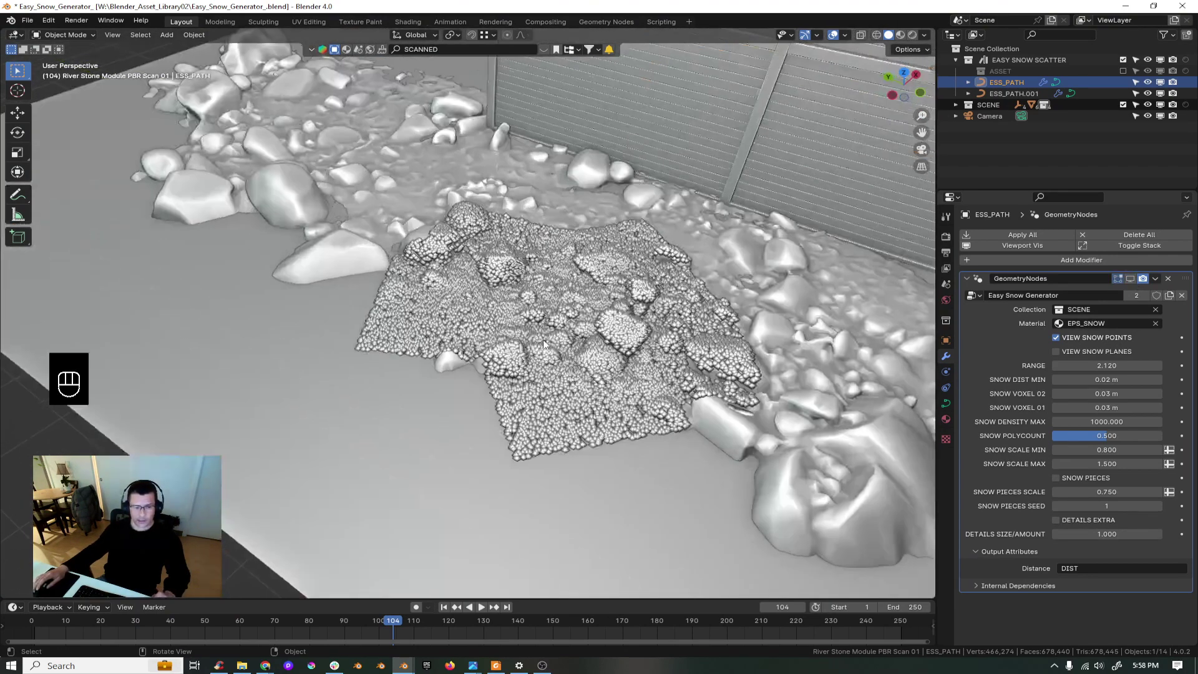
scroll(579, 338, down, 5)
middle_drag(579, 338, 535, 320)
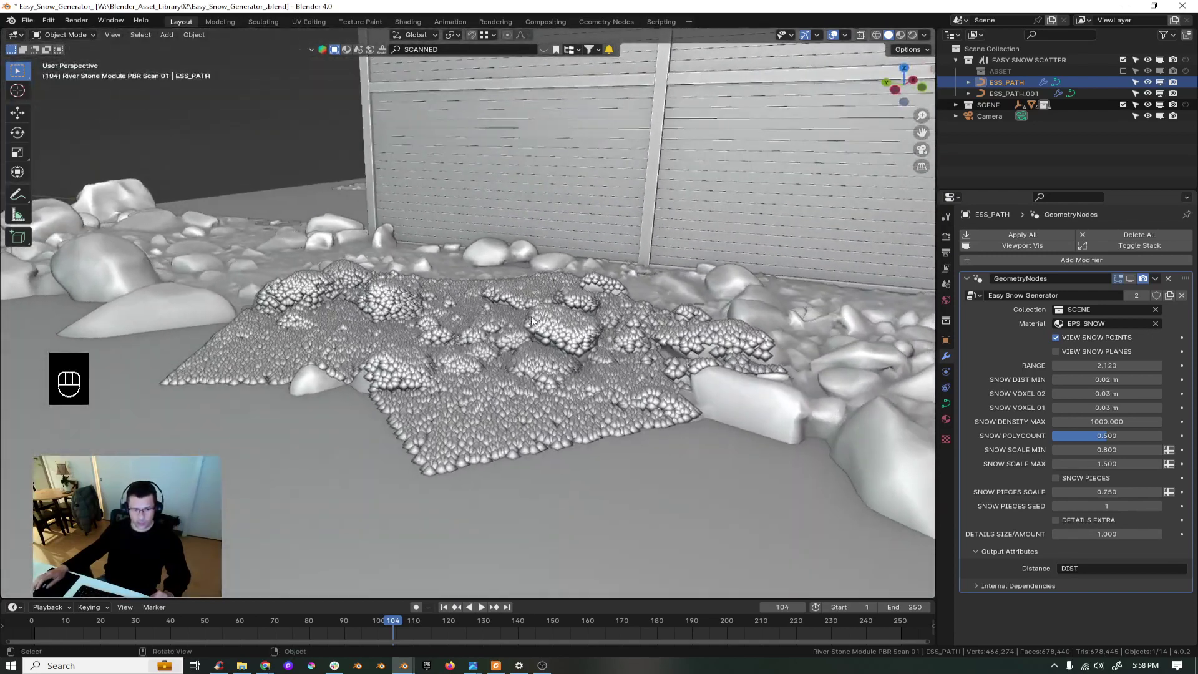
- Select ESS_PATH.001 and move it in top orthographic view over the ground near the building's front corner
scroll(514, 361, down, 3)
click(514, 361)
scroll(514, 361, down, 4)
middle_drag(544, 363, 474, 425)
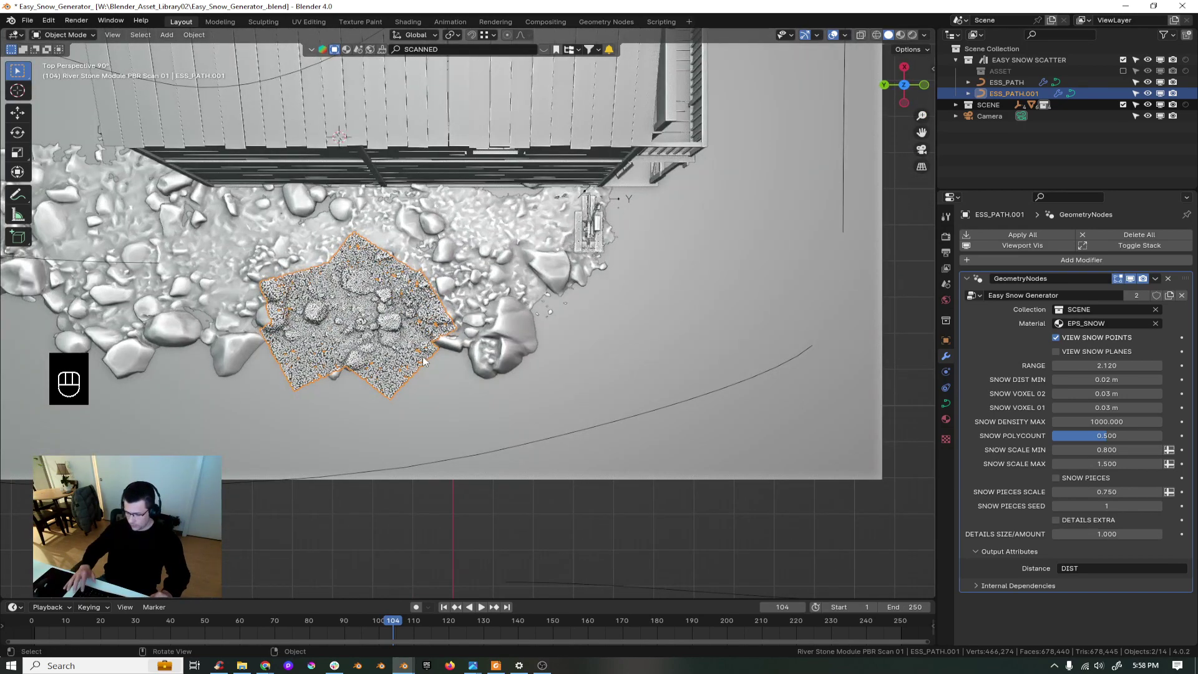
key(KP_5)
key(g)
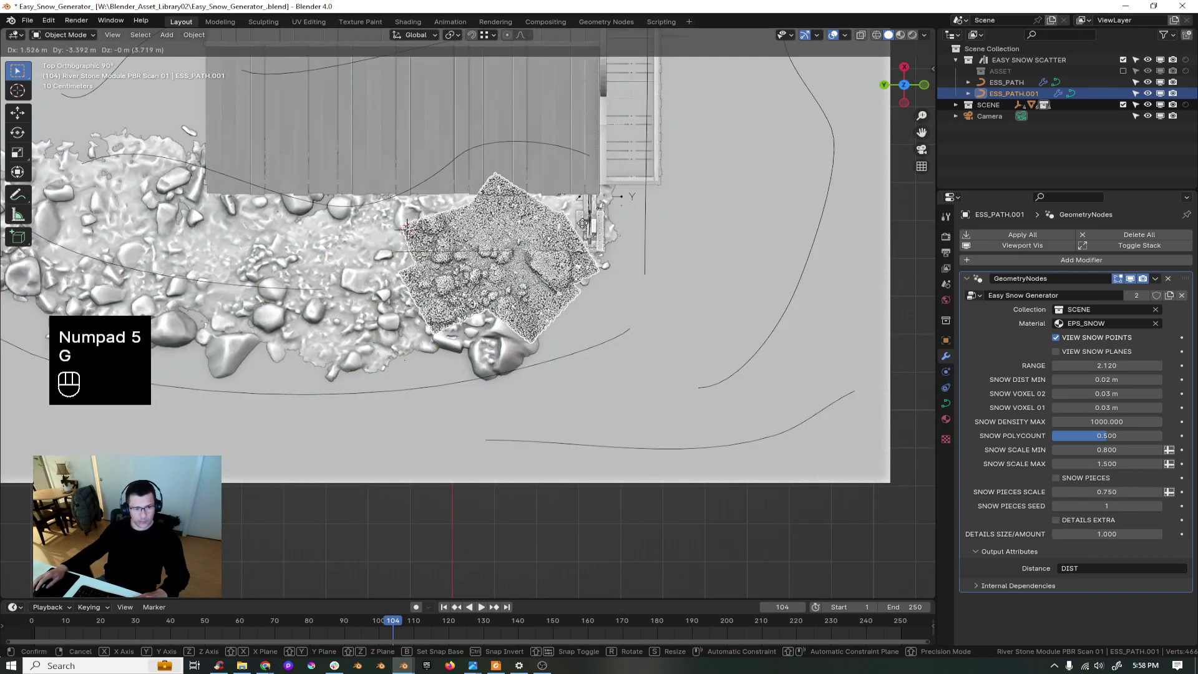
click(584, 220)
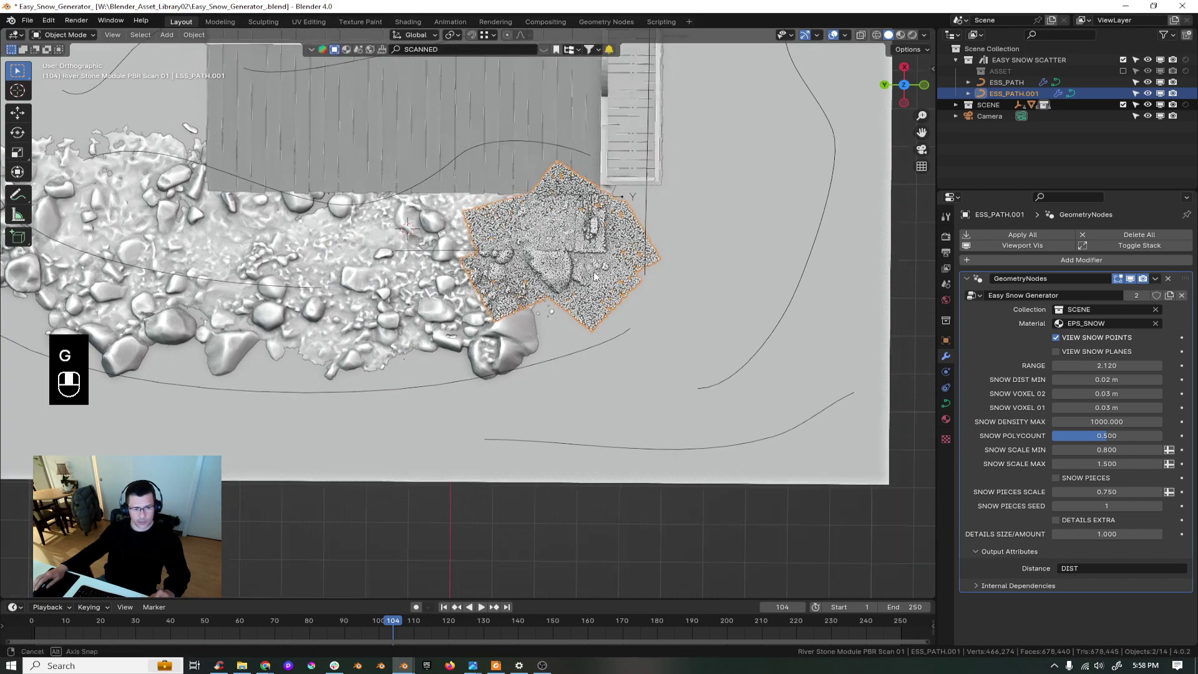
- Turn off VIEW SNOW POINTS for ESS_PATH.001 and check its snow mesh over the rocks near the corner
middle_drag(749, 362, 663, 272)
scroll(663, 272, up, 5)
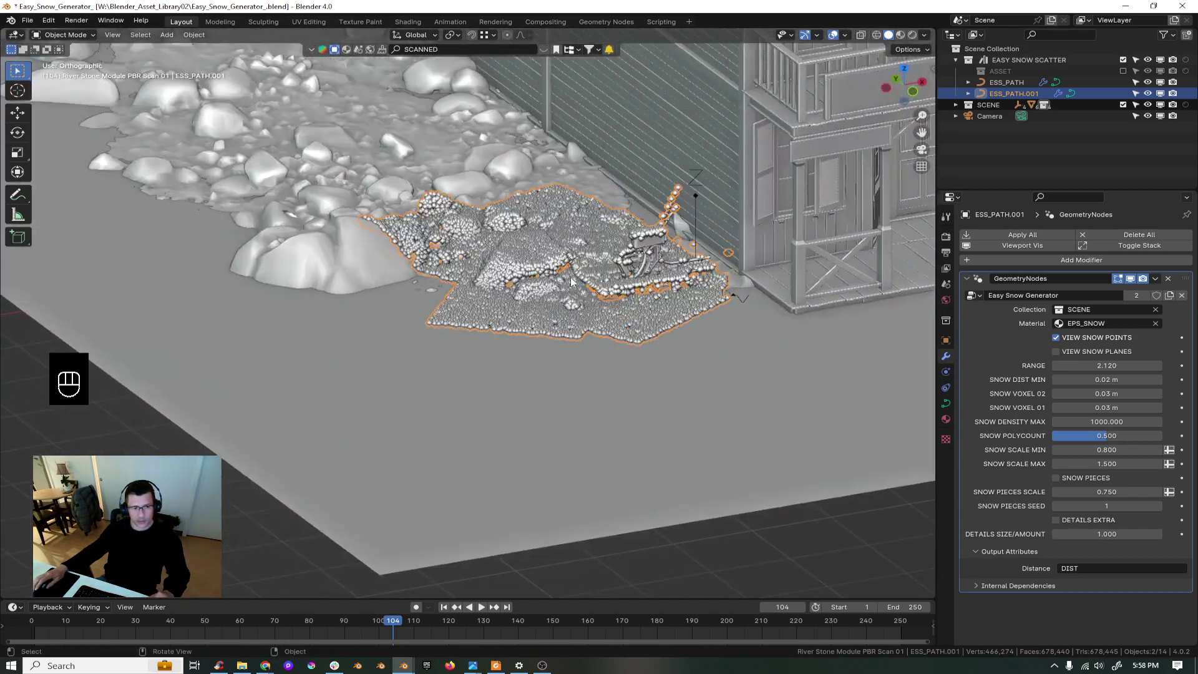
middle_drag(571, 282, 615, 259)
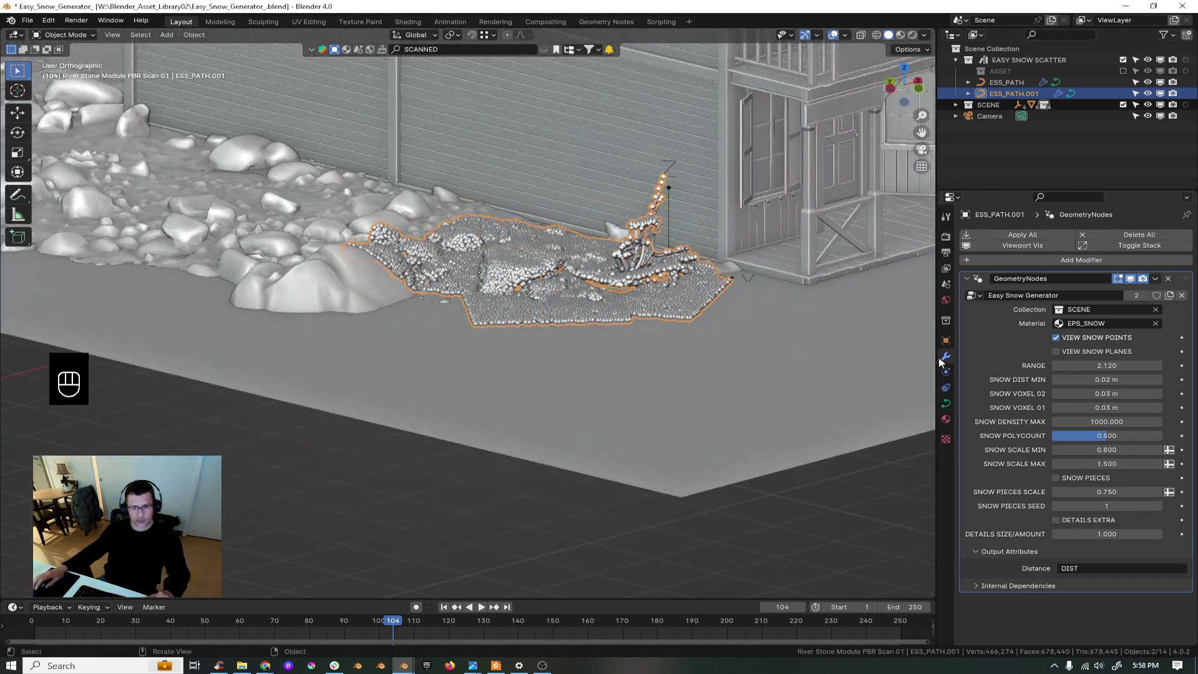
click(1057, 338)
shift+middle_drag(709, 329, 591, 323)
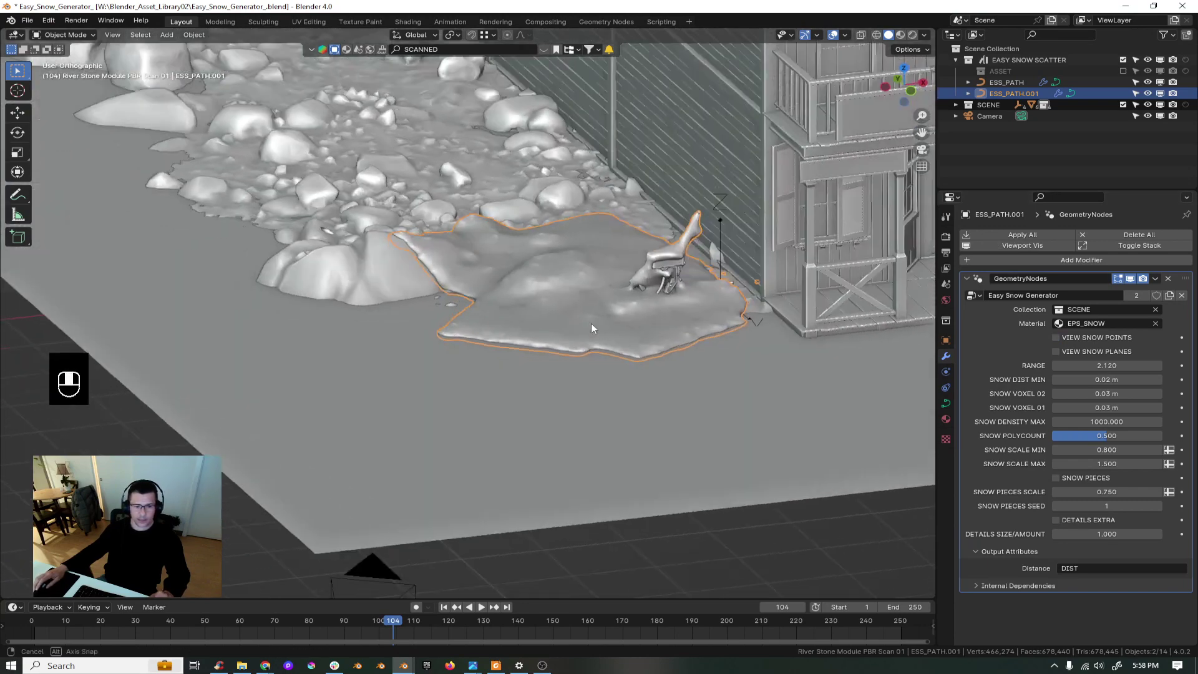
- Turn on the wireframe overlay and inspect the snow mesh of ESS_PATH.001 up close around the snow-covered object
scroll(713, 290, up, 5)
mouse_move(713, 291)
middle_down()
mouse_move(671, 275)
mouse_move(699, 283)
middle_up()
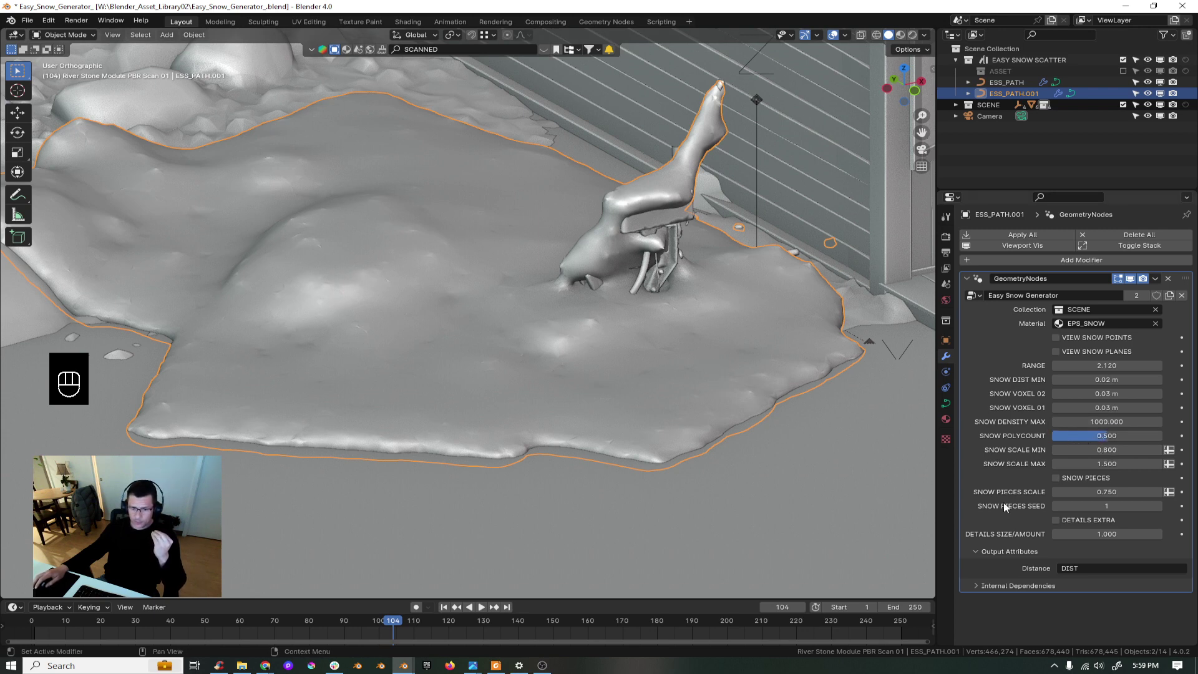
key(q)
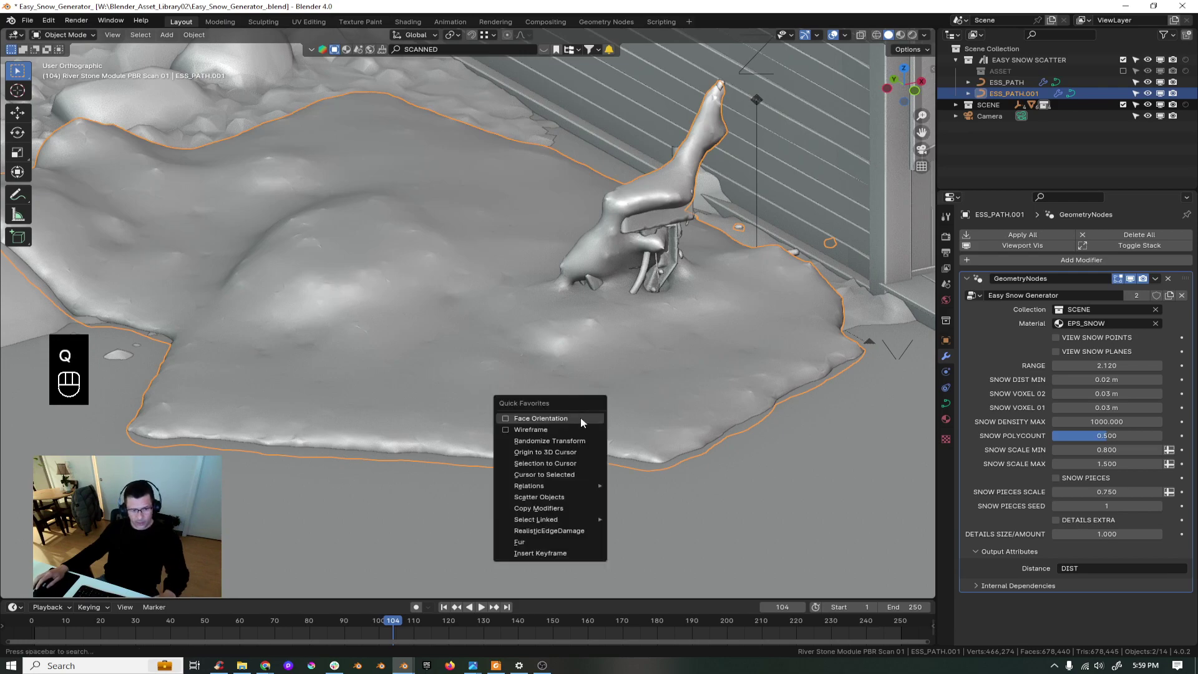
click(562, 430)
scroll(513, 378, down, 3)
shift+middle_drag(512, 373, 605, 426)
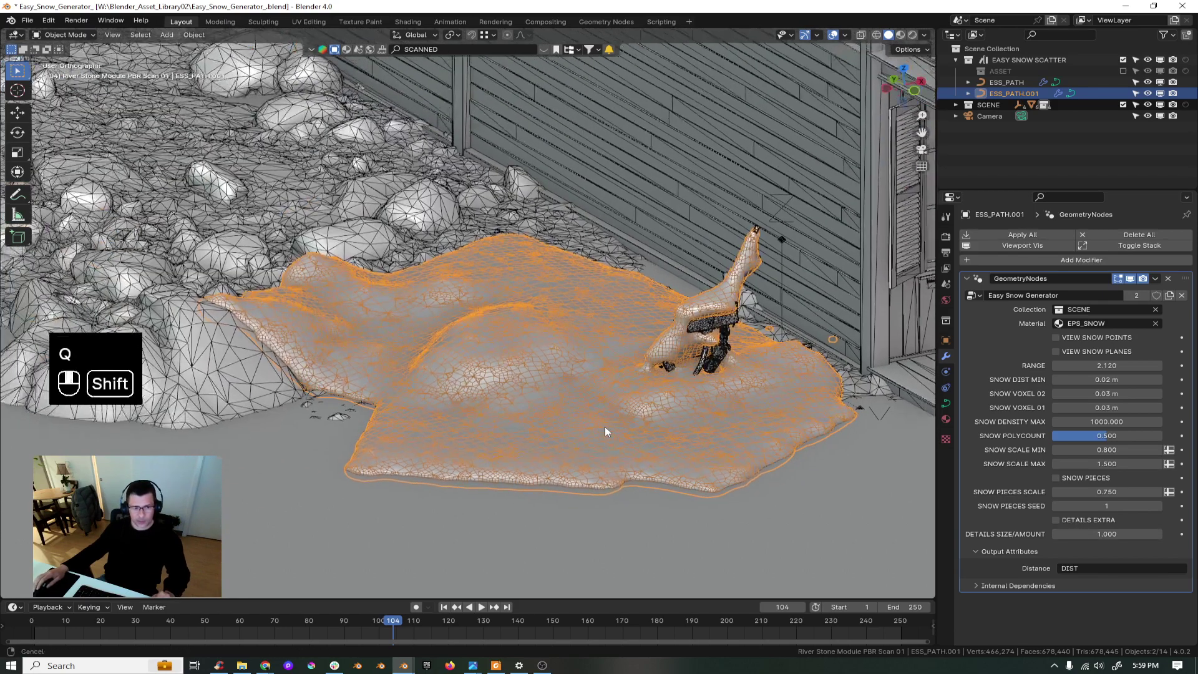
scroll(673, 429, up, 5)
mouse_move(703, 438)
middle_down()
mouse_move(732, 440)
mouse_move(702, 444)
middle_up()
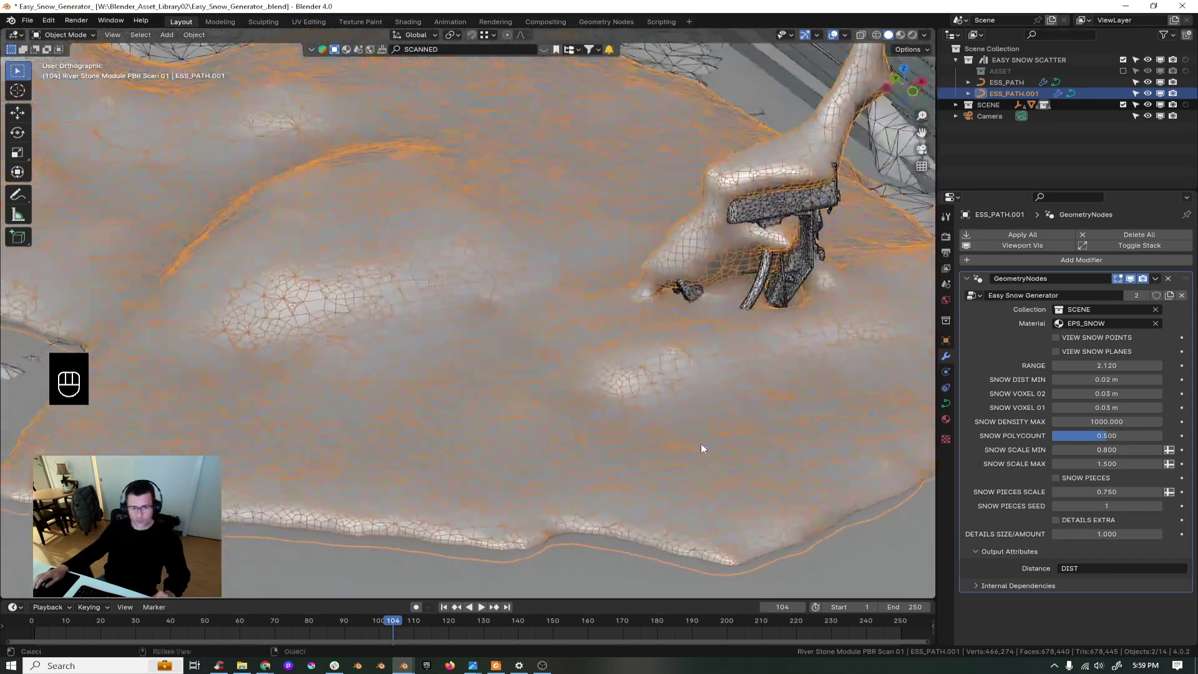
- Set SNOW POLYCOUNT of ESS_PATH.001 to 0 and check the mesh density from another angle
click(1103, 437)
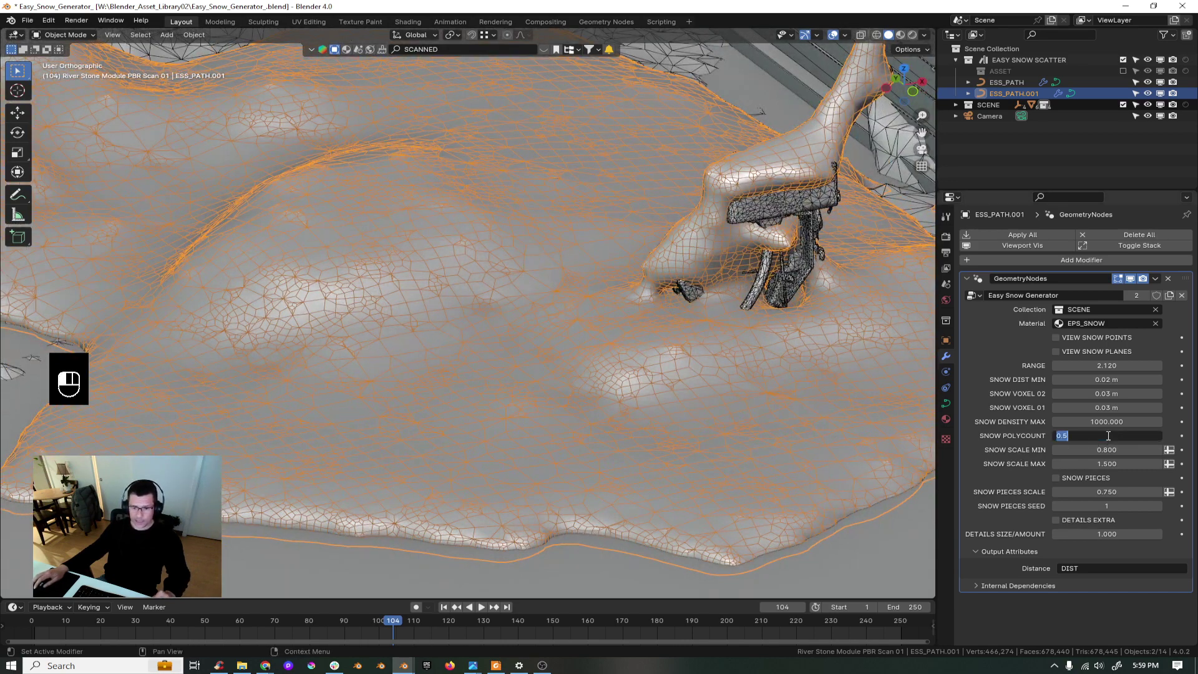
text(0)
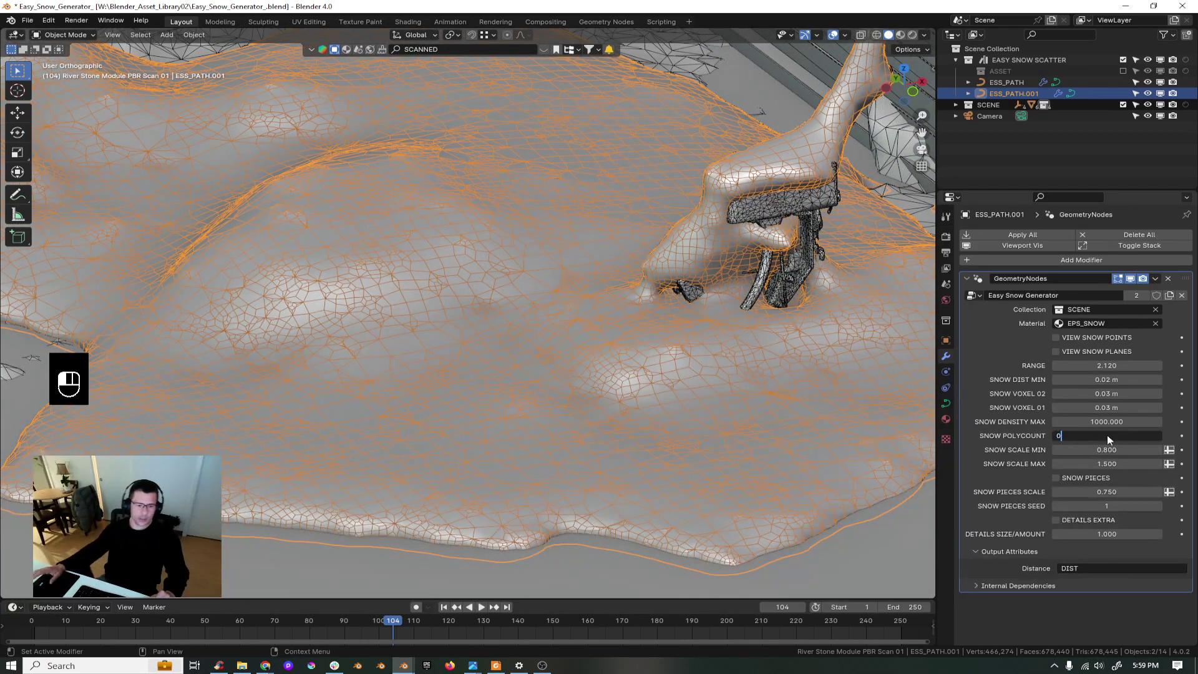
key(Return)
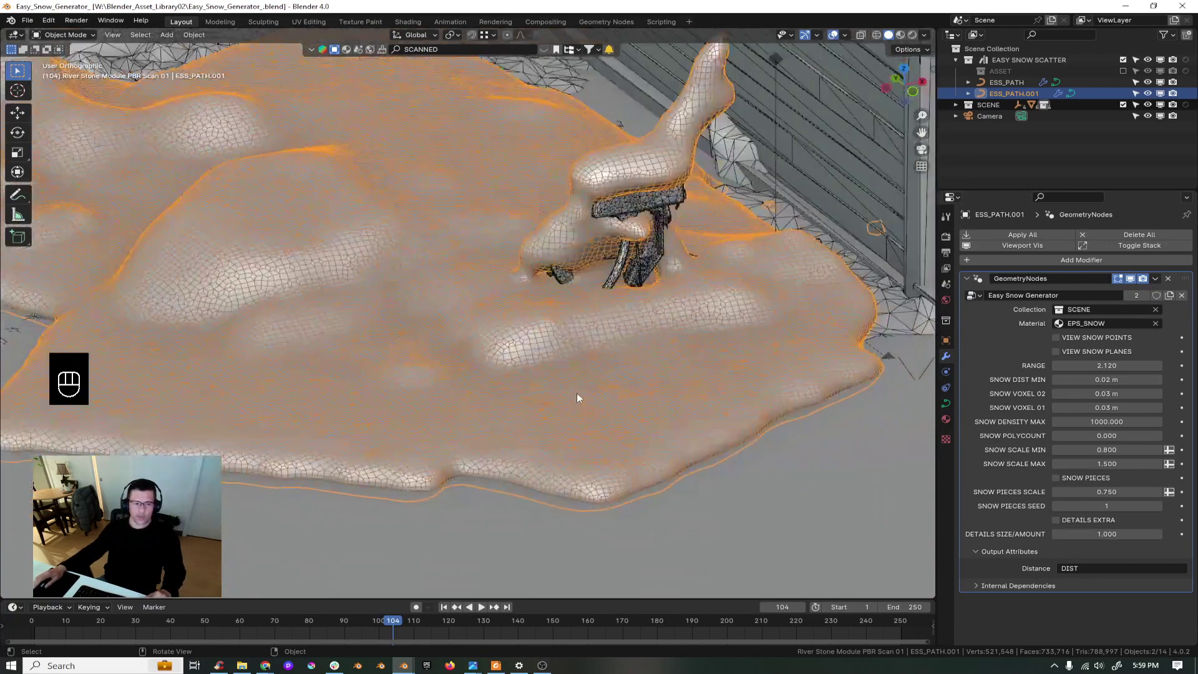
middle_drag(577, 398, 647, 383)
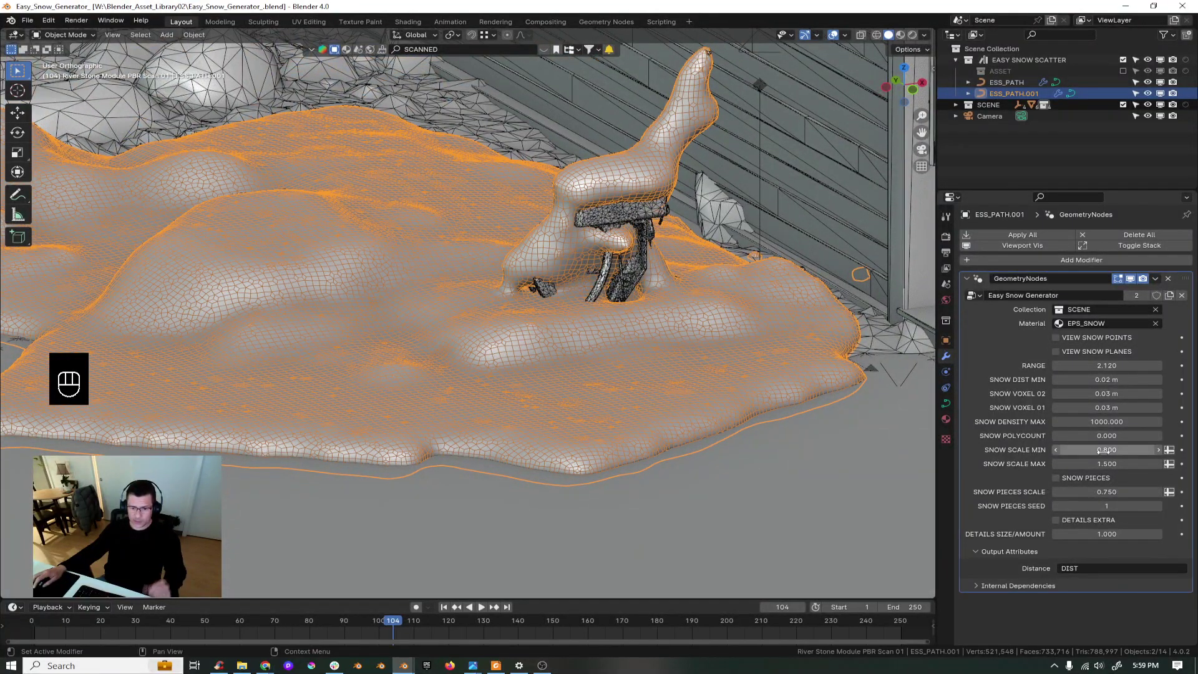
- Try SNOW POLYCOUNT values of 0.5 and 1 on ESS_PATH.001 and compare the resulting wireframes
click(1100, 435)
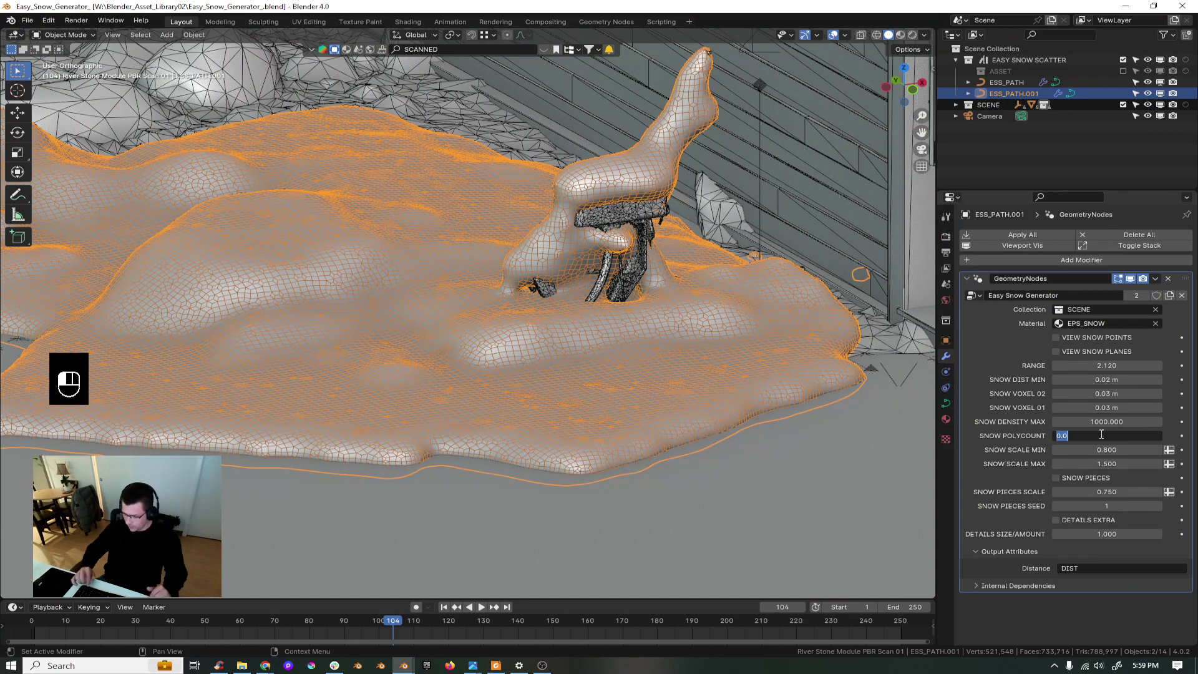
text(.5)
key(Return)
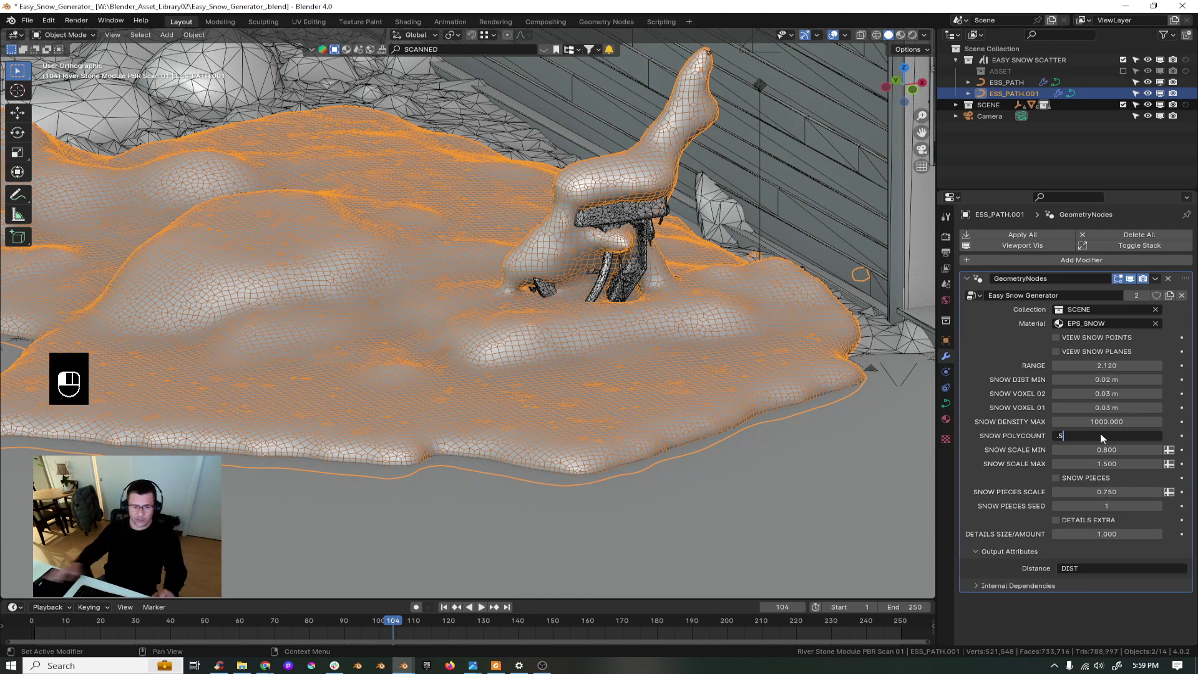
double_click(1114, 436)
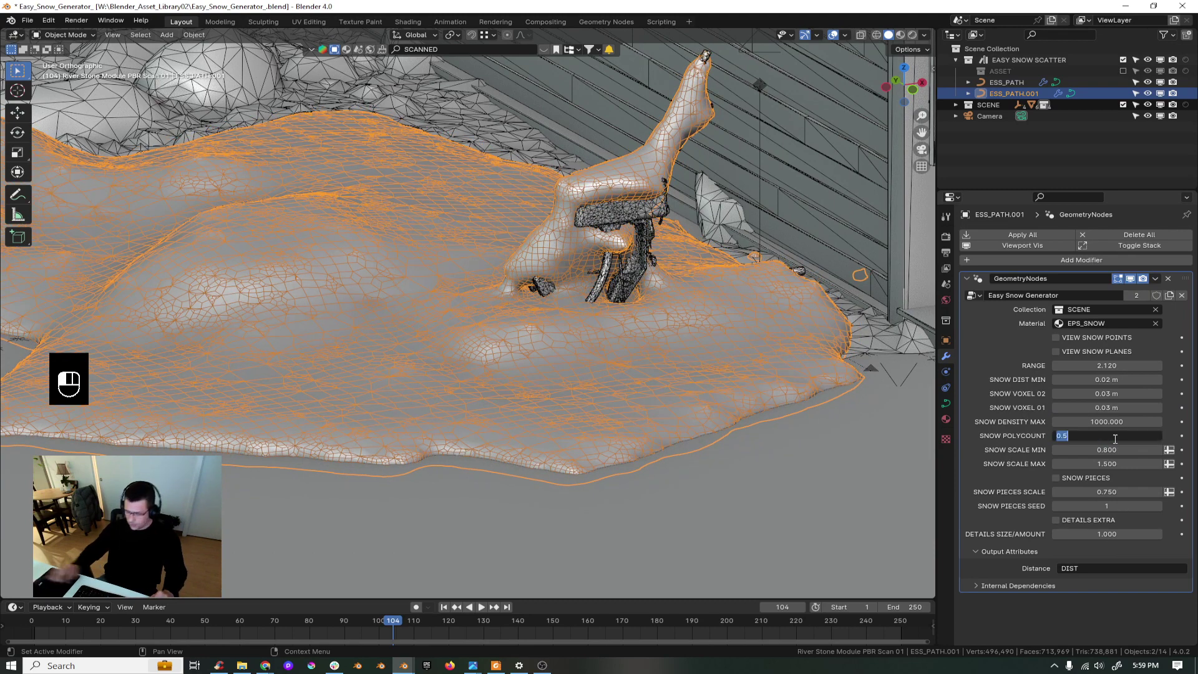
text(1)
key(Return)
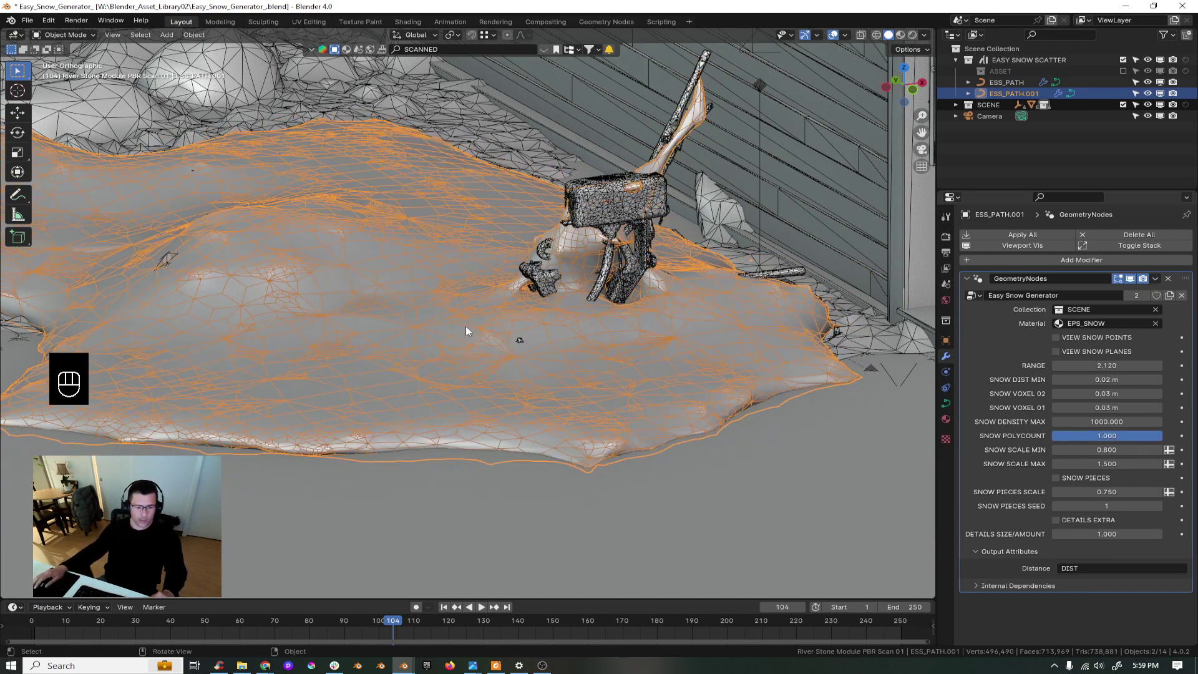
scroll(649, 306, down, 4)
scroll(679, 294, up, 5)
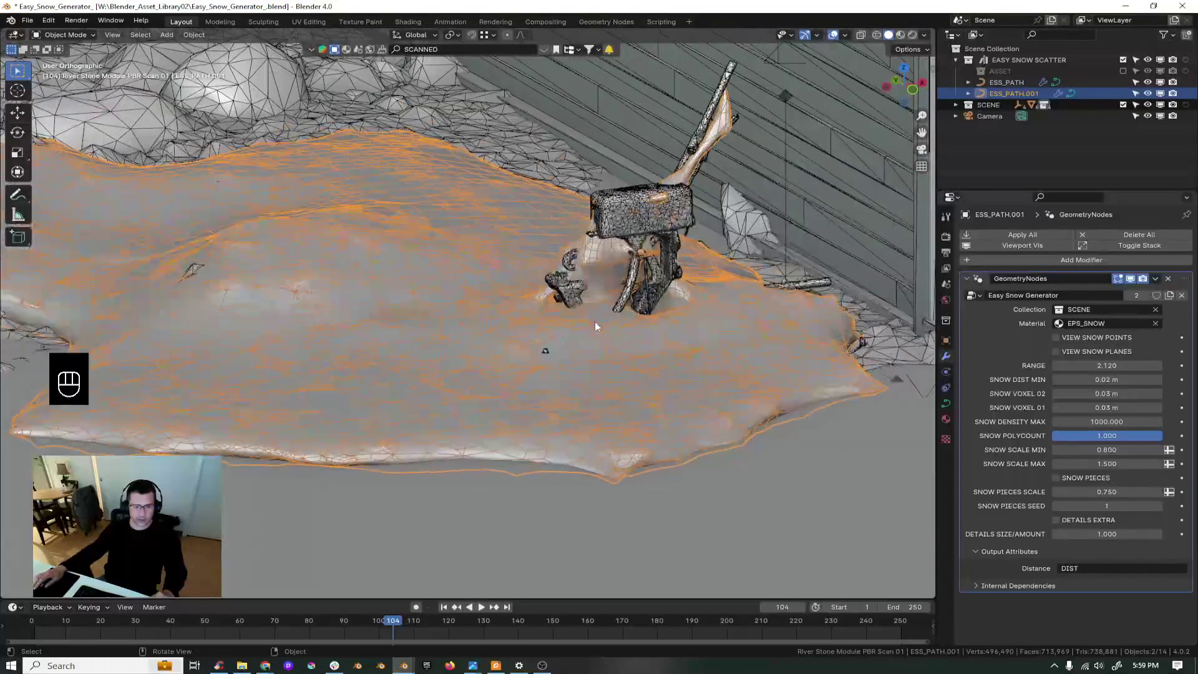
- Set SNOW POLYCOUNT of ESS_PATH.001 back to 0.5
double_click(1111, 436)
text(.5)
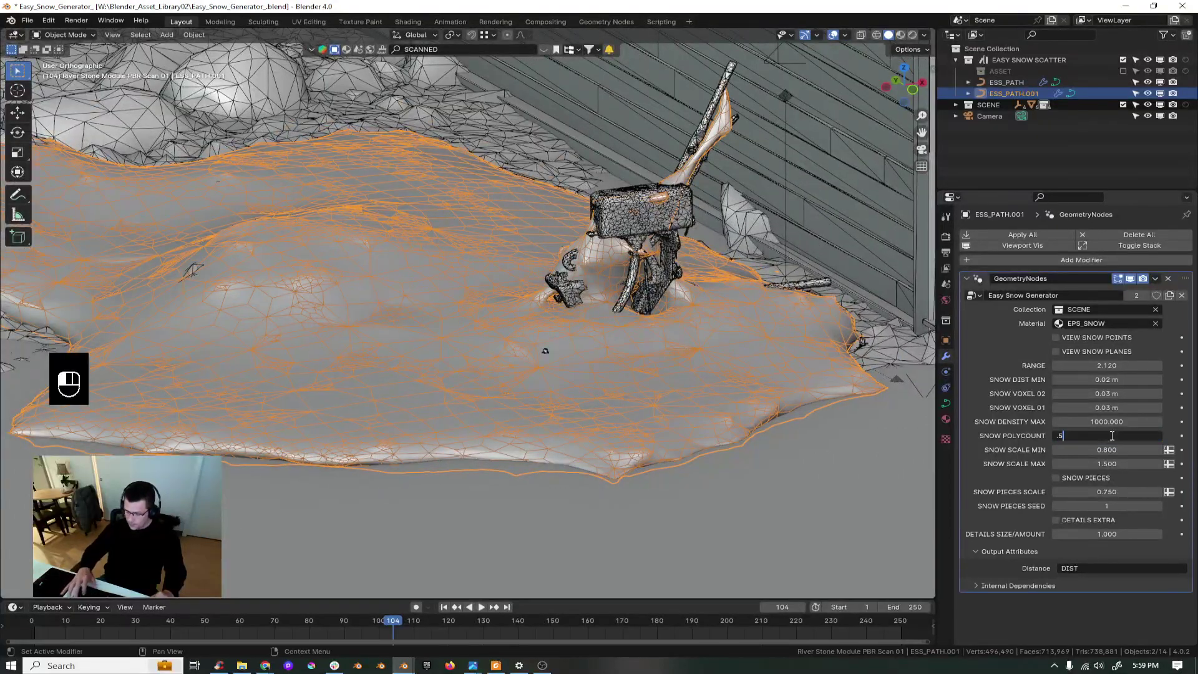
key(Return)
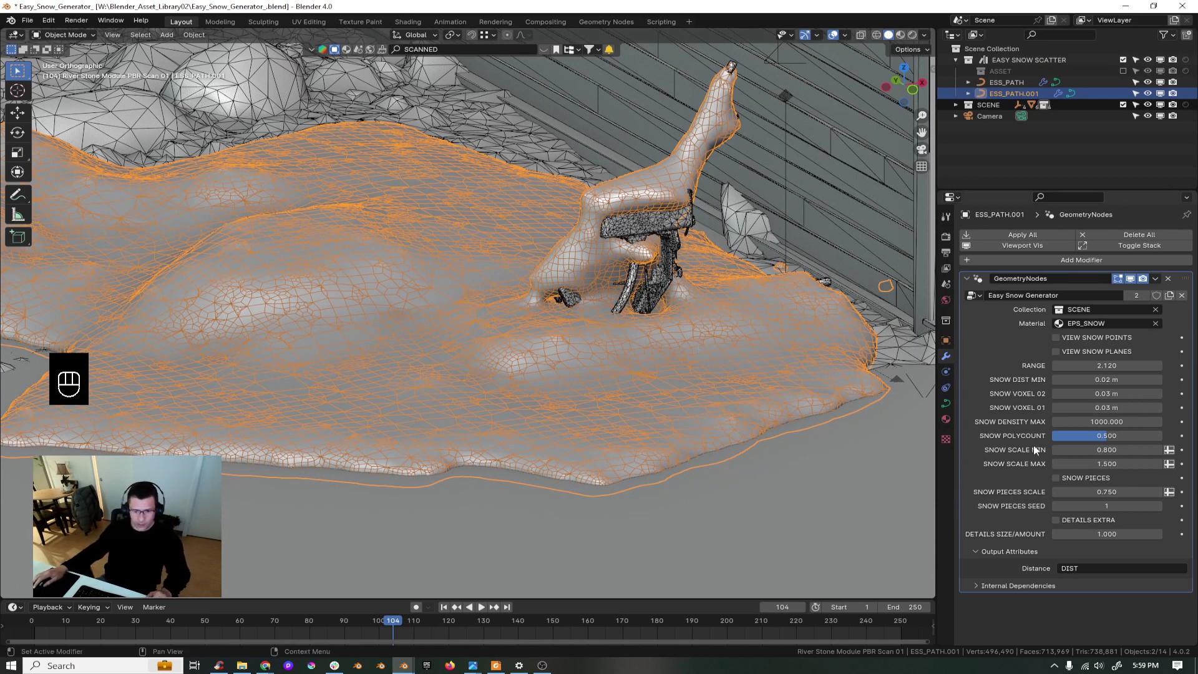
- Set SNOW SCALE MIN to 0.3 and SNOW SCALE MAX to 1 for ESS_PATH.001
click(1115, 449)
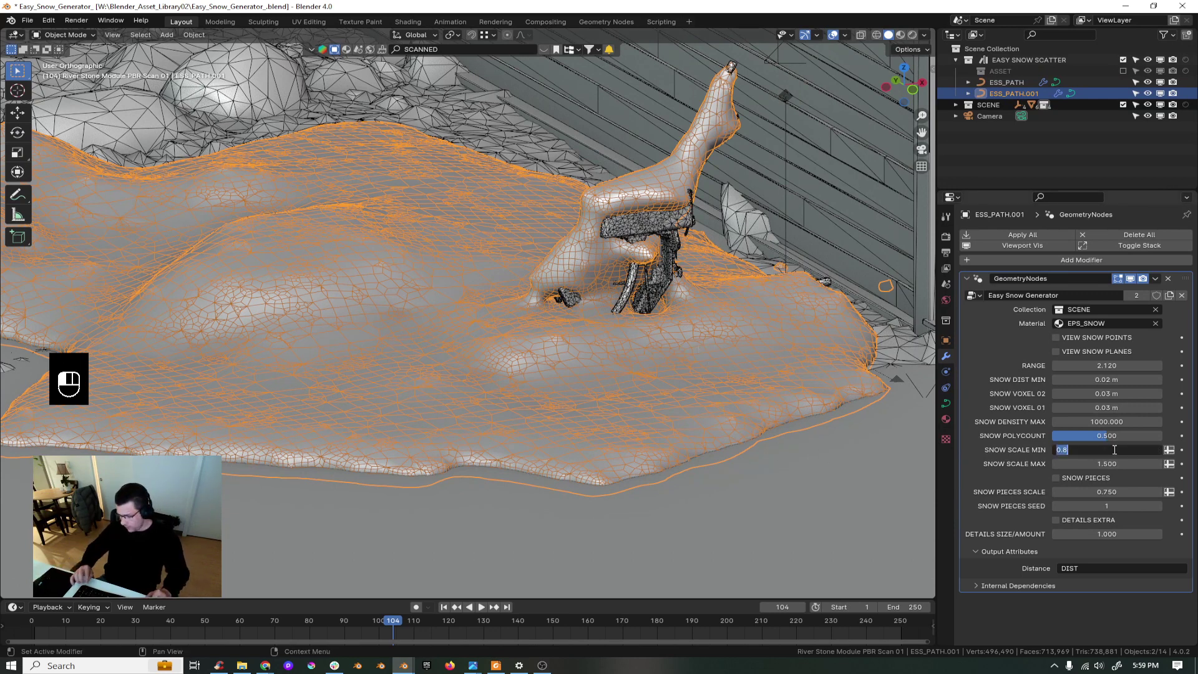
key(BackSpace)
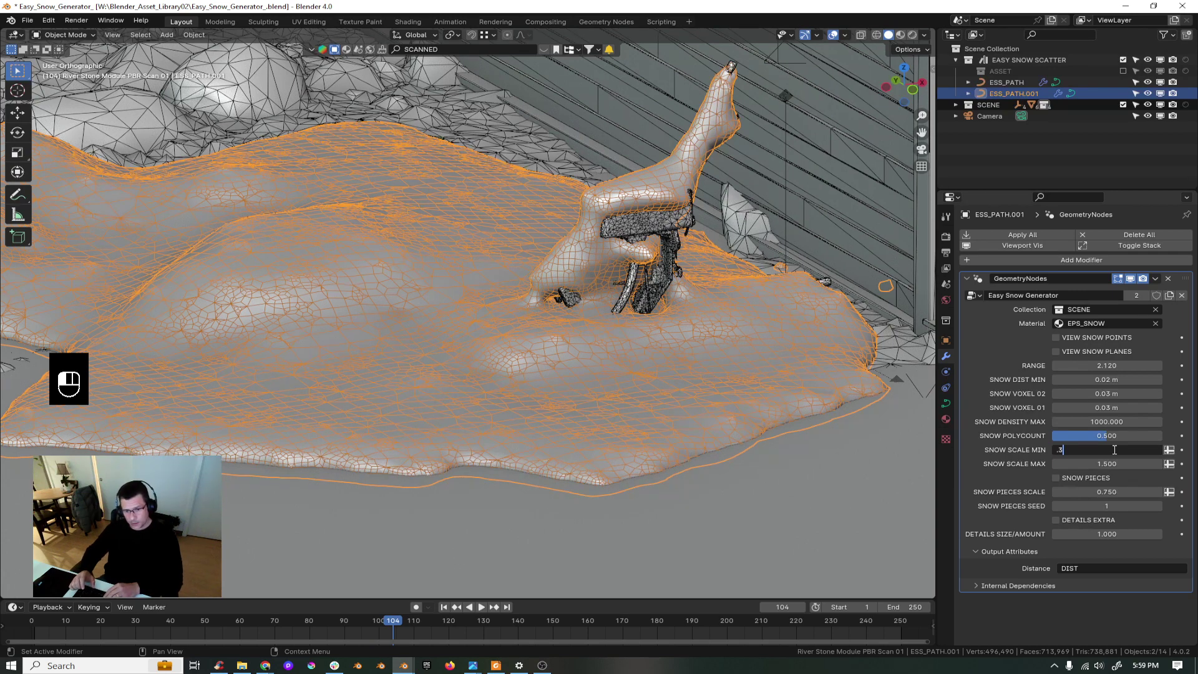
text(.3)
key(Return)
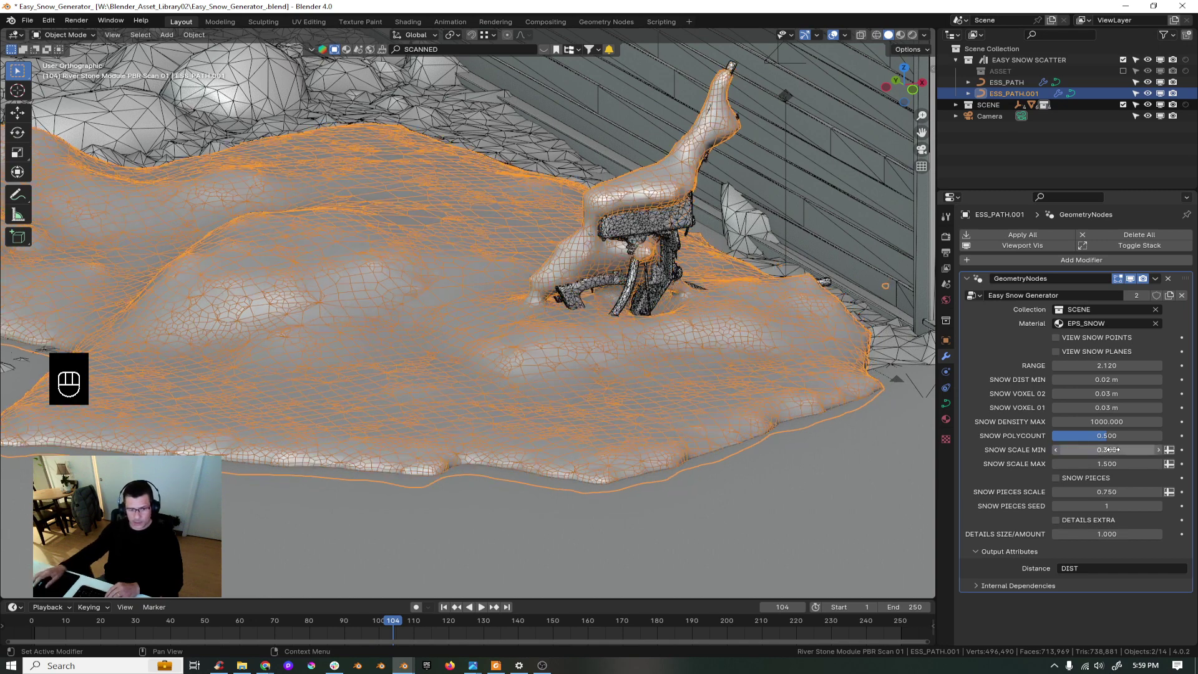
click(1108, 464)
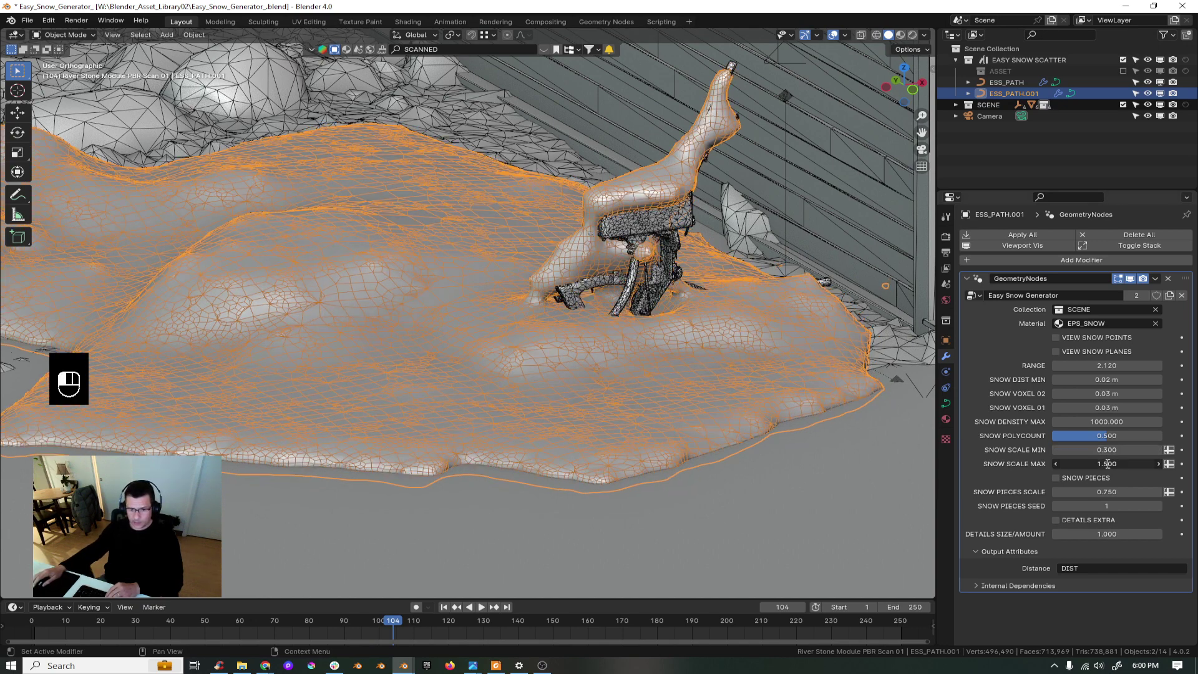
text(1)
key(Return)
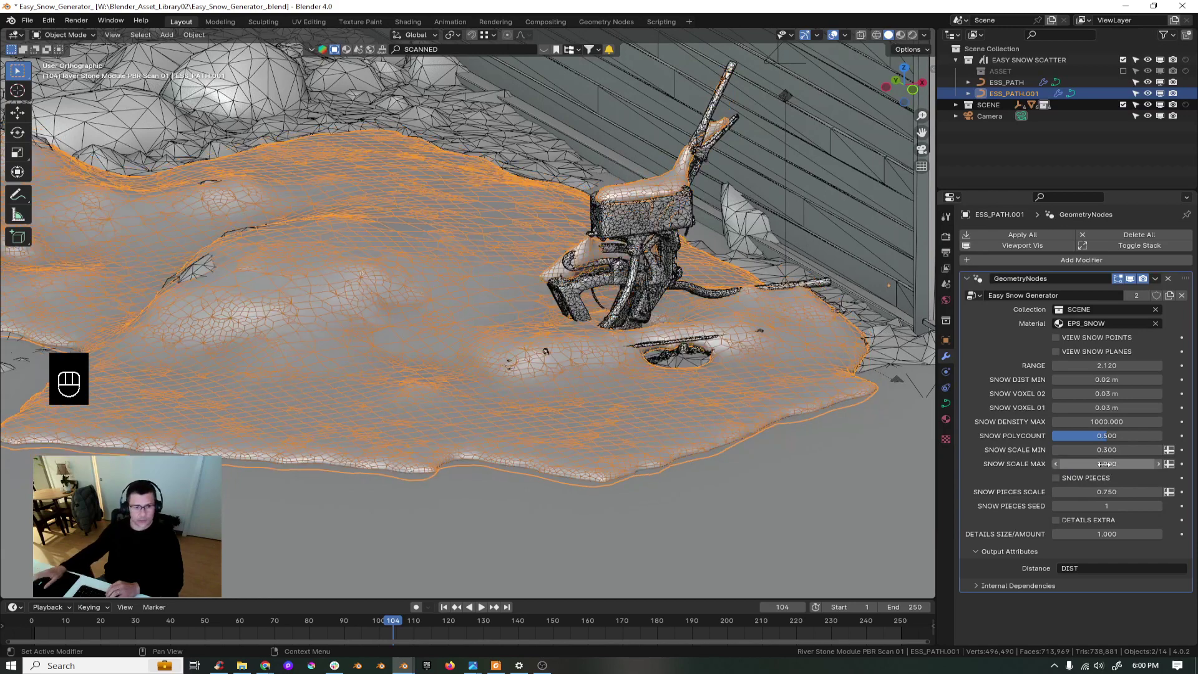
- Turn off the wireframe overlay and examine the thinner snow cover around the object near the building wall
middle_drag(638, 286, 358, 279)
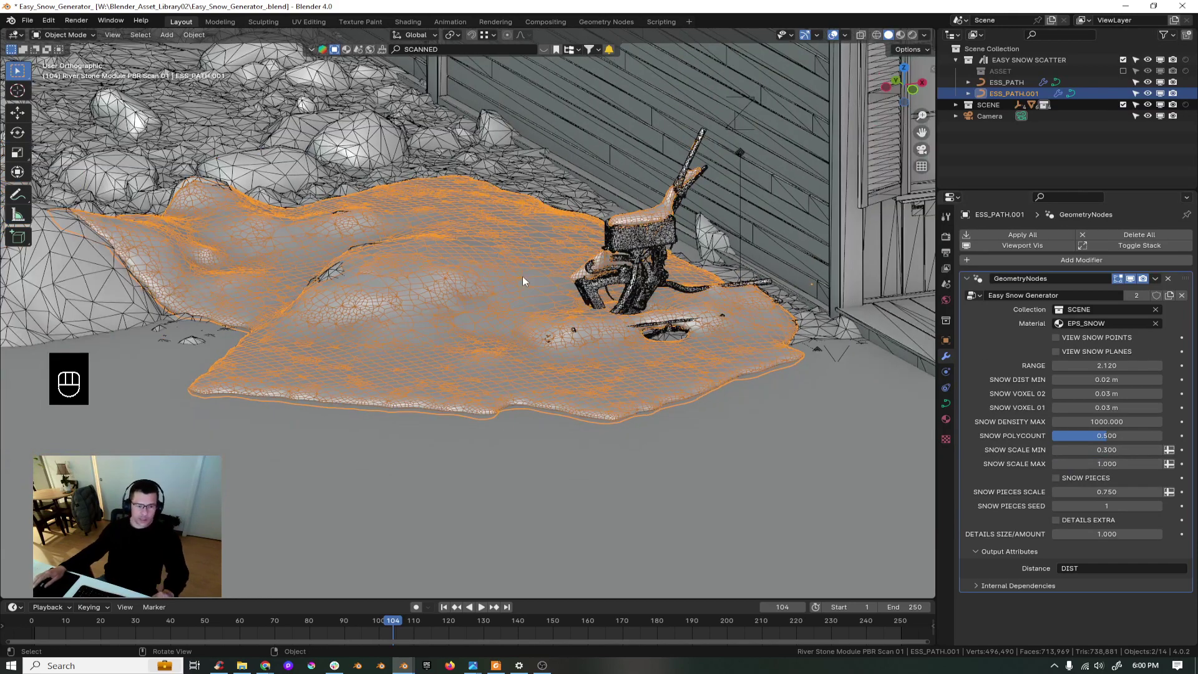
key(q)
click(483, 277)
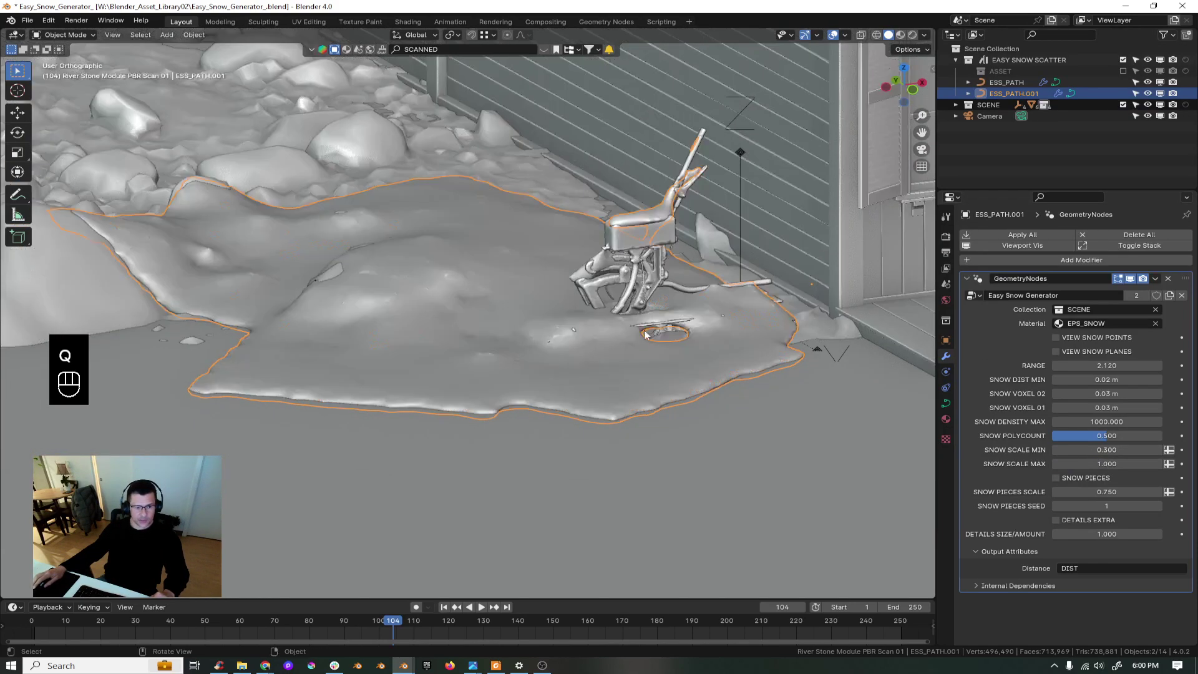
scroll(645, 331, up, 3)
shift+middle_drag(645, 331, 593, 395)
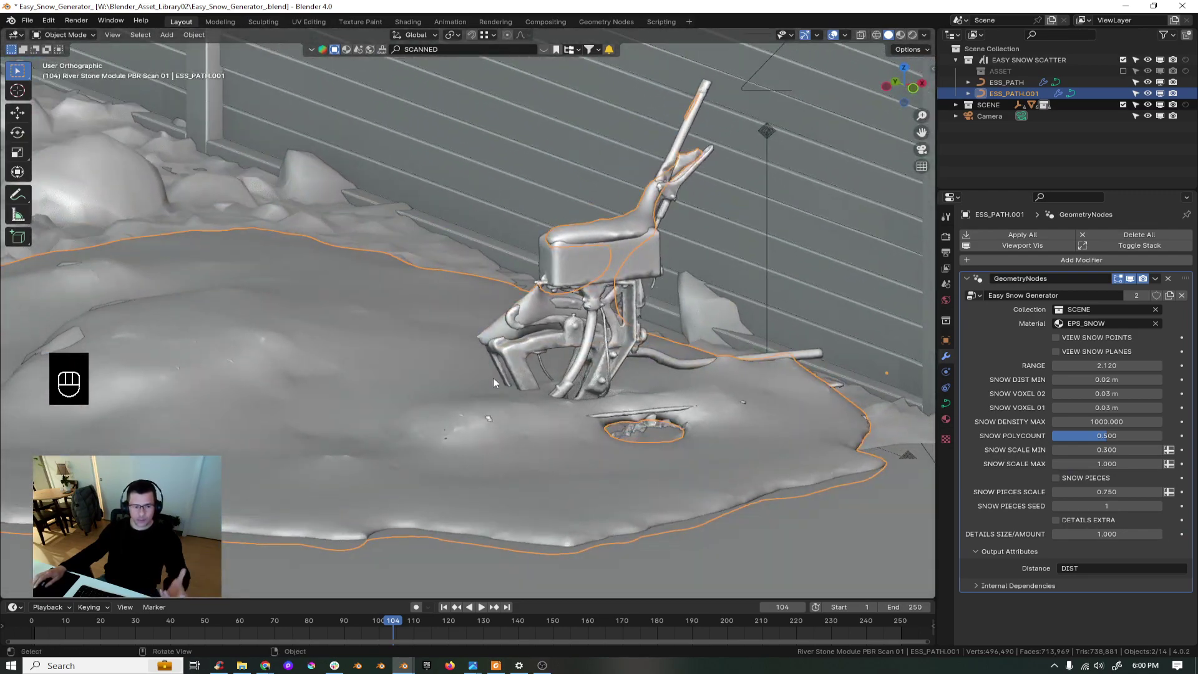
mouse_move(493, 377)
middle_down()
mouse_move(721, 381)
mouse_move(604, 407)
mouse_move(517, 392)
mouse_move(514, 378)
middle_up()
- Inspect the thin snow patch in Rendered shading from a low angle and return to Solid shading
key(z)
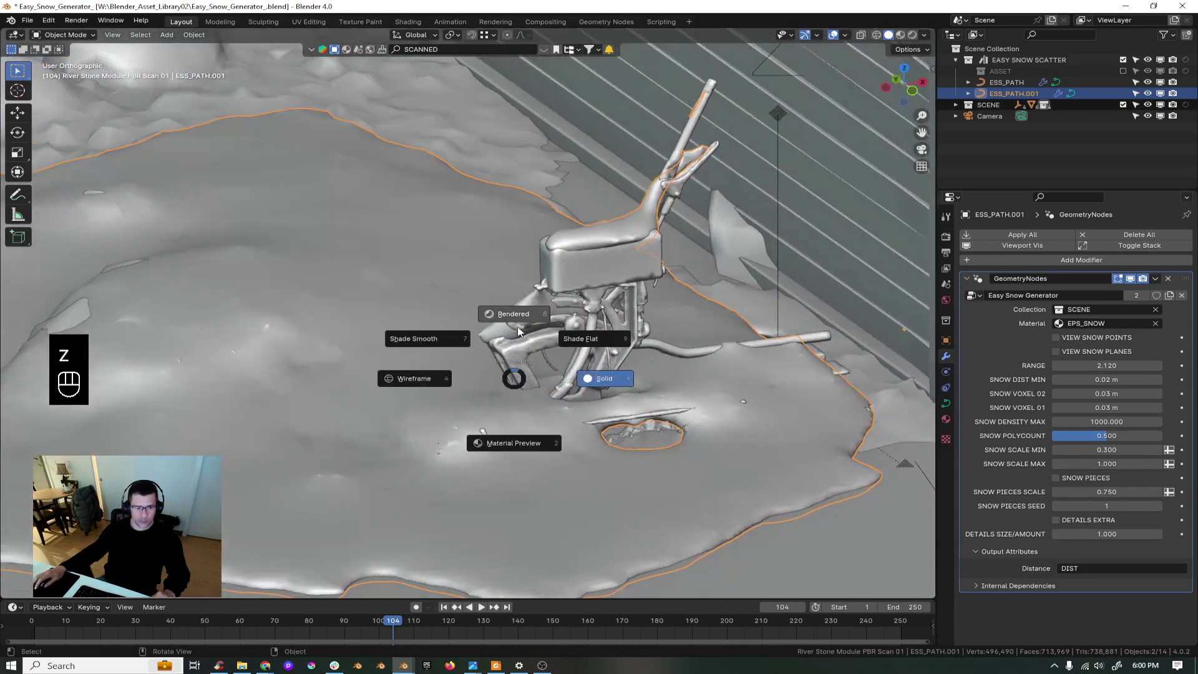
click(515, 319)
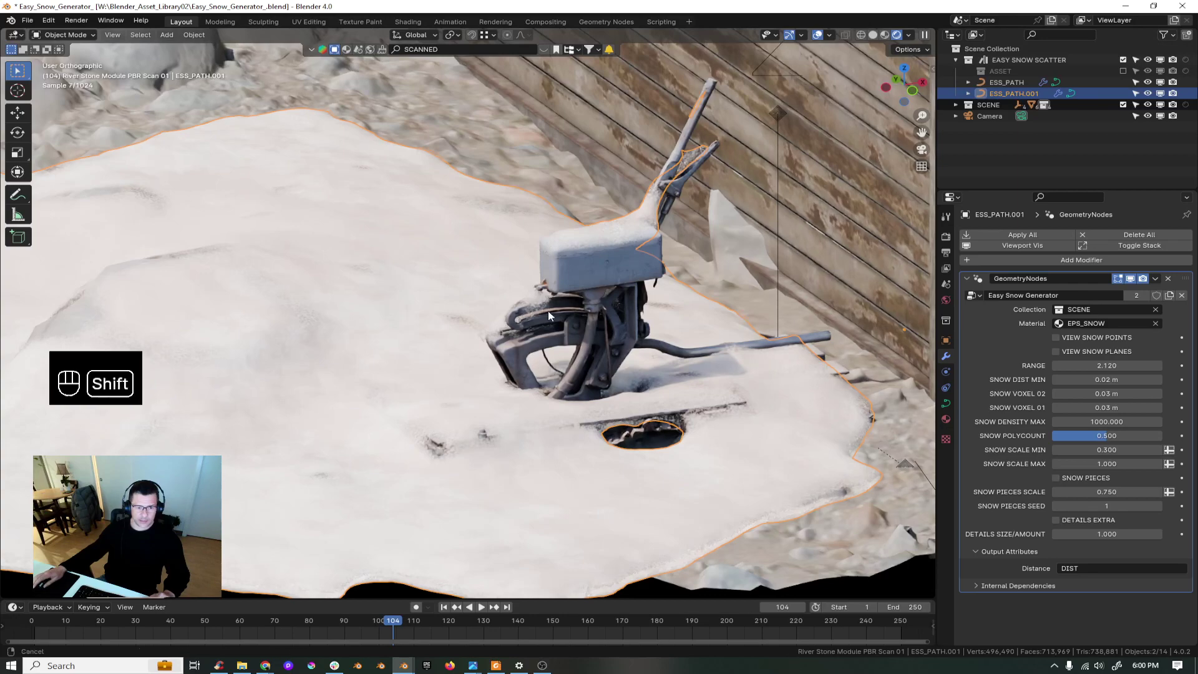
shift+middle_drag(548, 311, 656, 307)
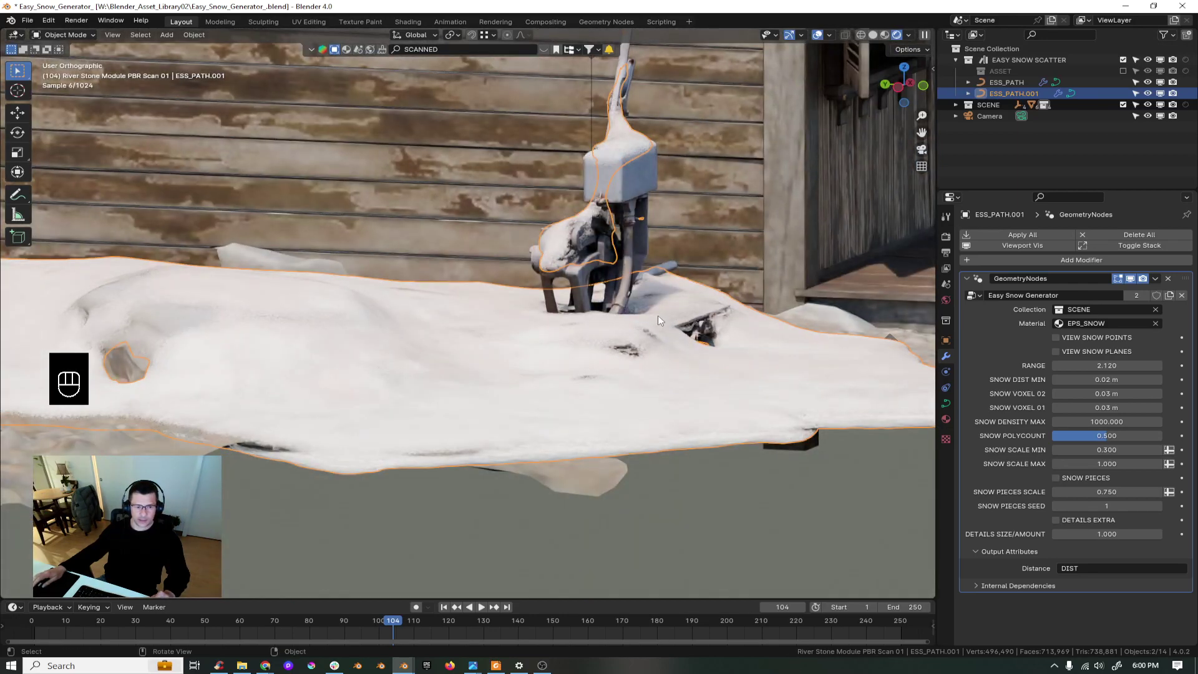
key(z)
click(741, 313)
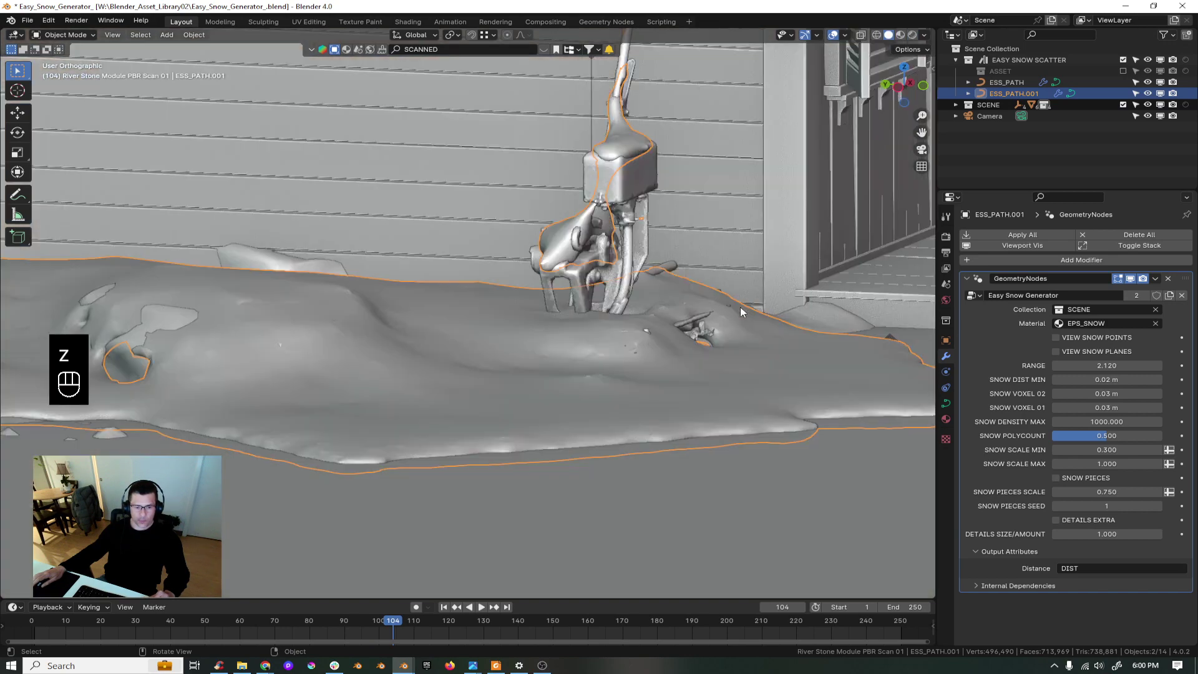
middle_drag(740, 307, 705, 405)
scroll(629, 317, down, 2)
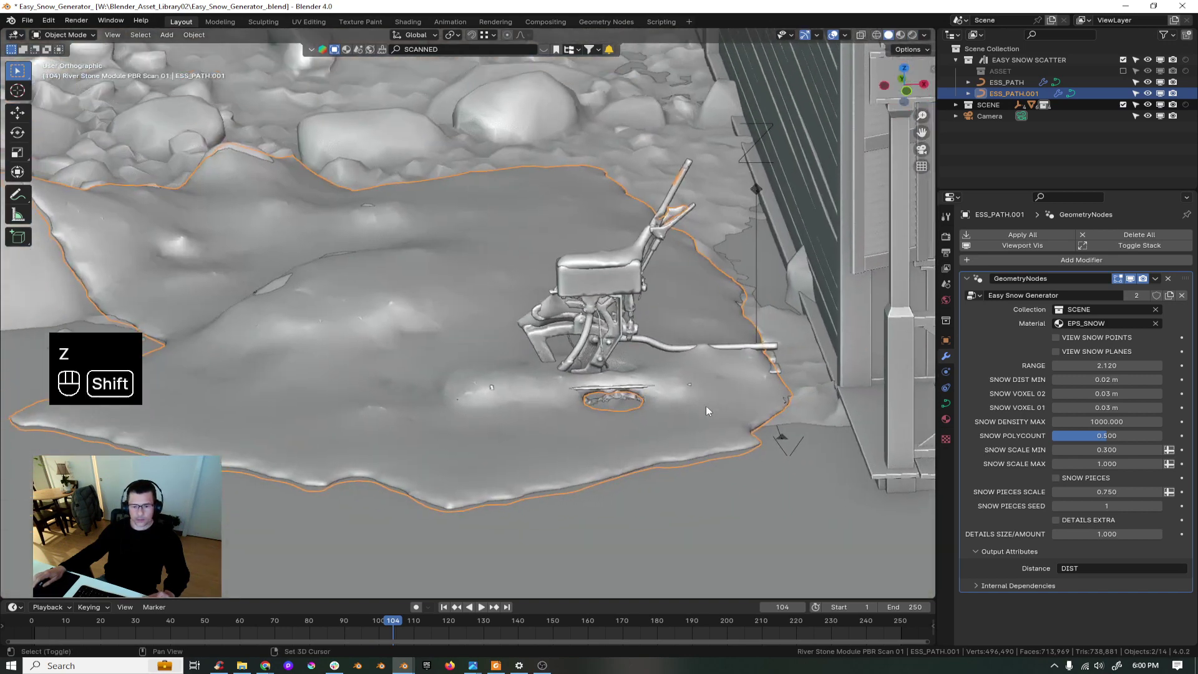
- Set SNOW SCALE MIN to 0.8 and SNOW SCALE MAX to 1.5 for ESS_PATH.001
click(1100, 450)
text(.8)
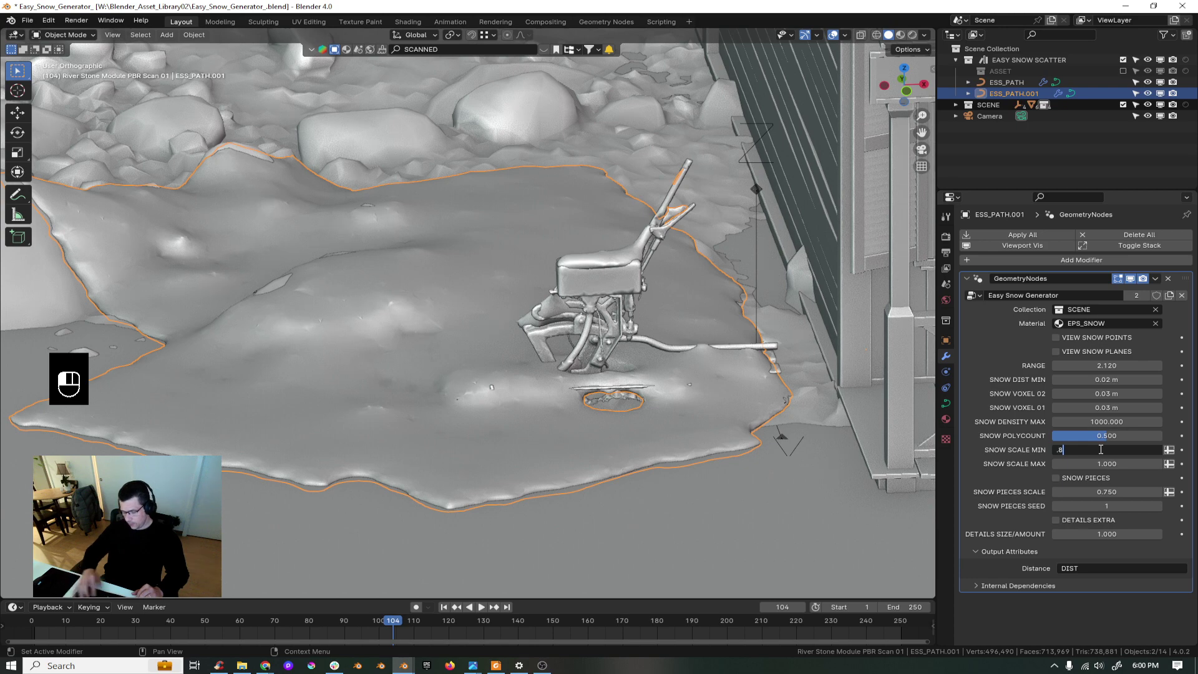
key(Return)
click(1114, 464)
text(1.)
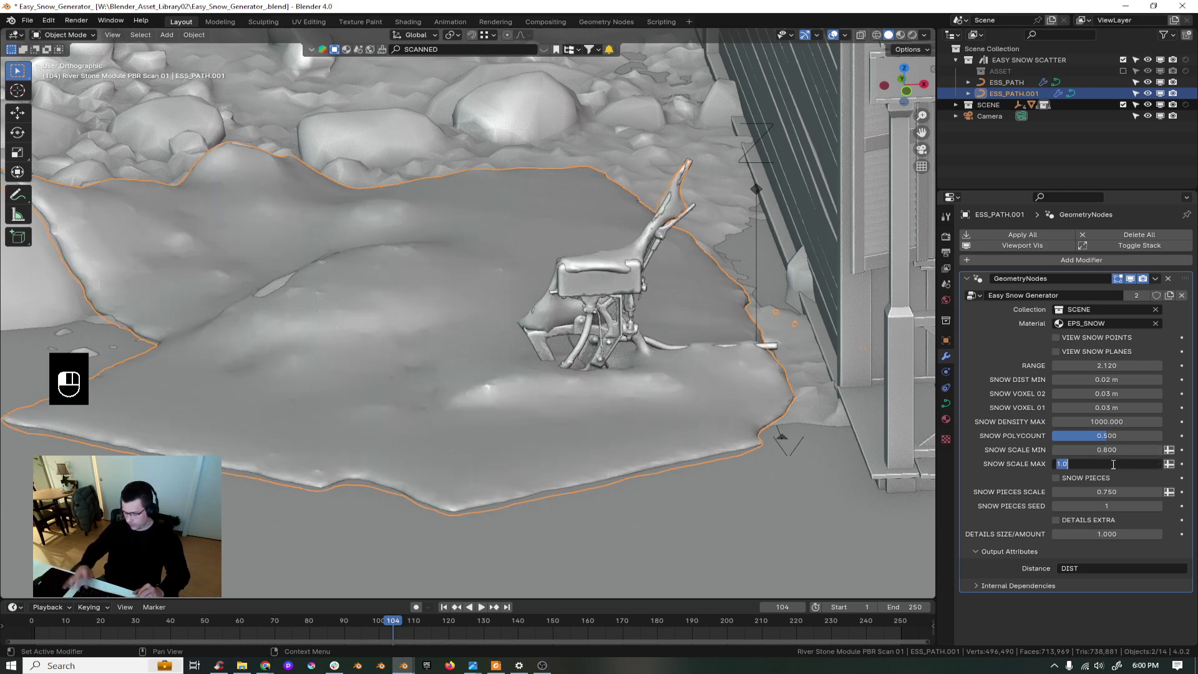
text(5)
key(Return)
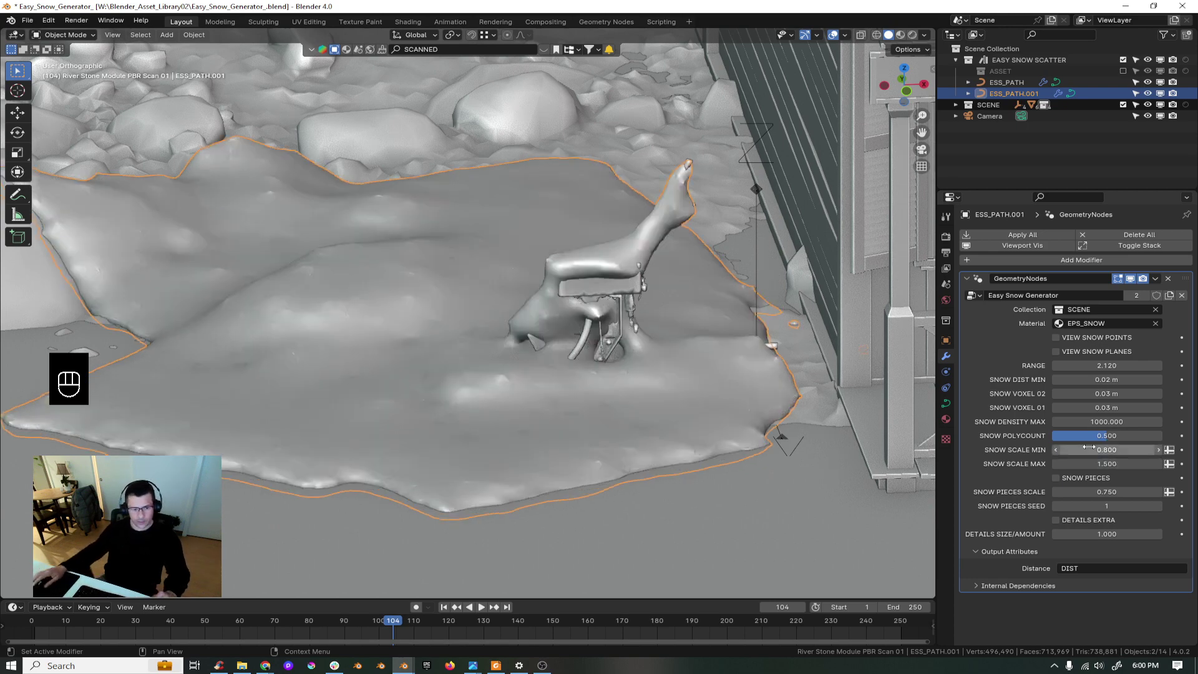
- Set SNOW DIST MIN to 0.1 m for the ESS_PATH.001 snow patch
middle_drag(519, 431, 538, 387)
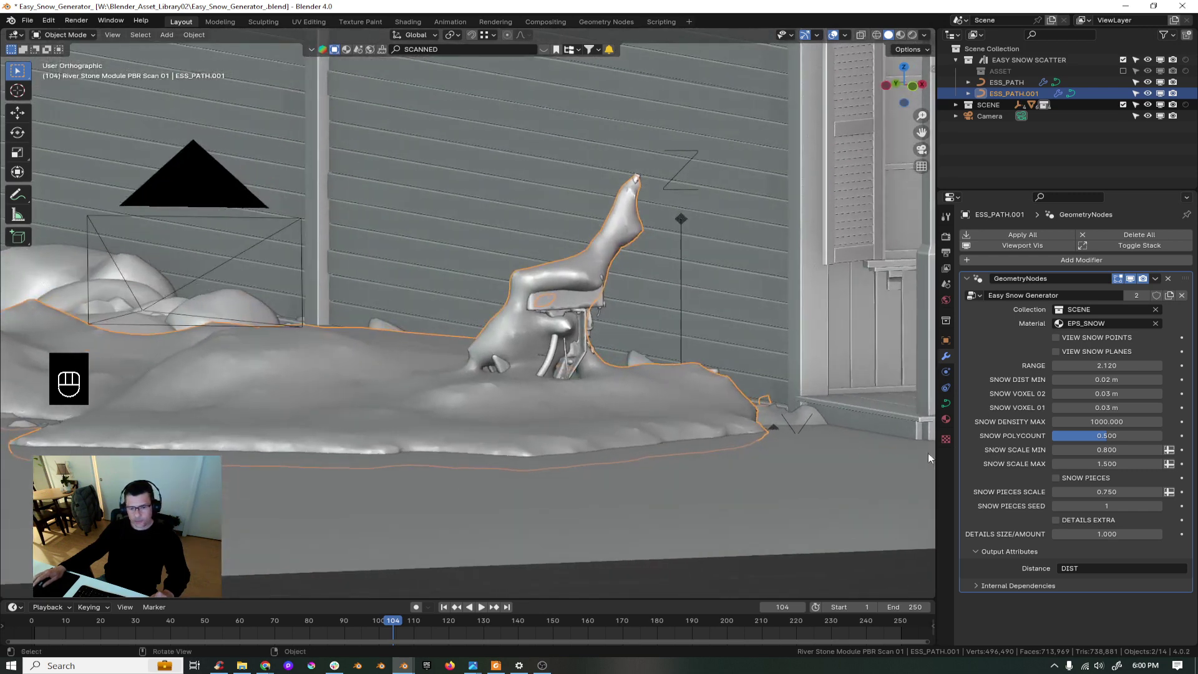
middle_drag(326, 340, 318, 342)
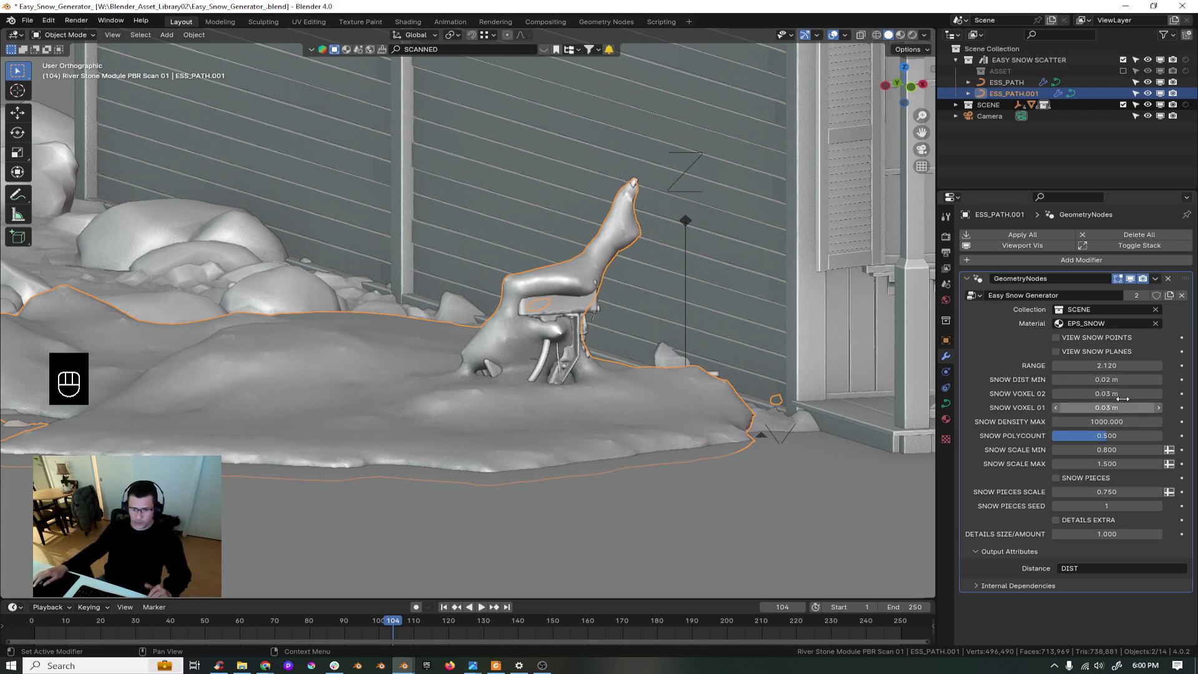
click(1108, 380)
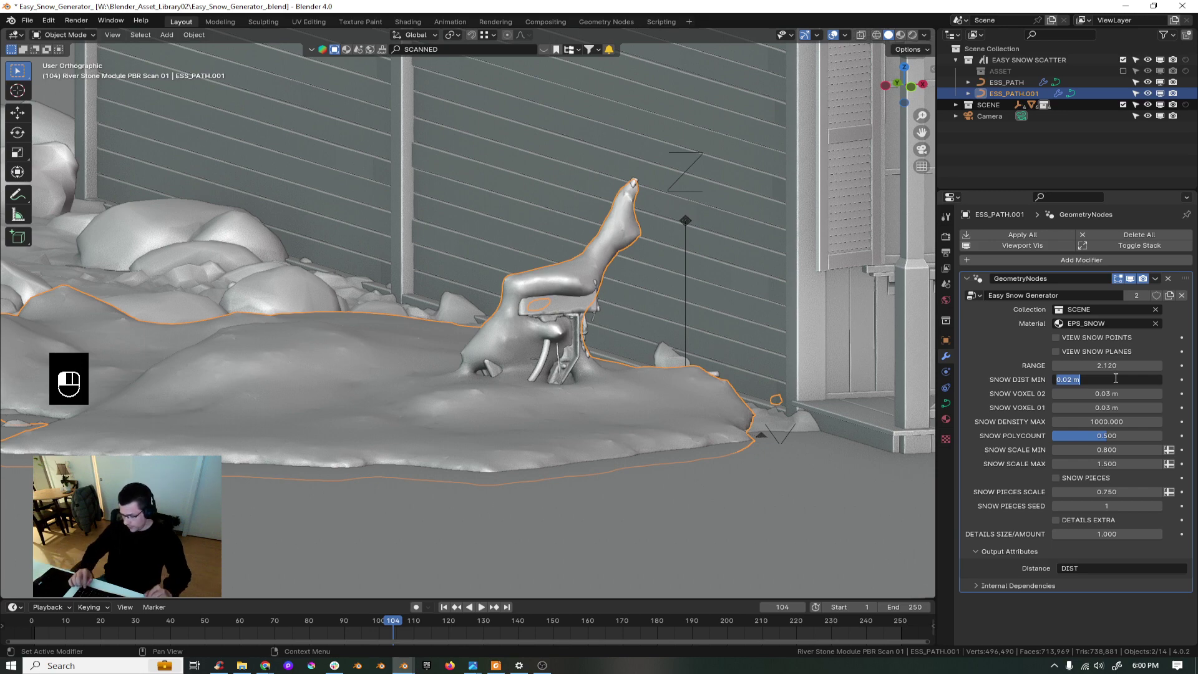
key(BackSpace)
text(.1)
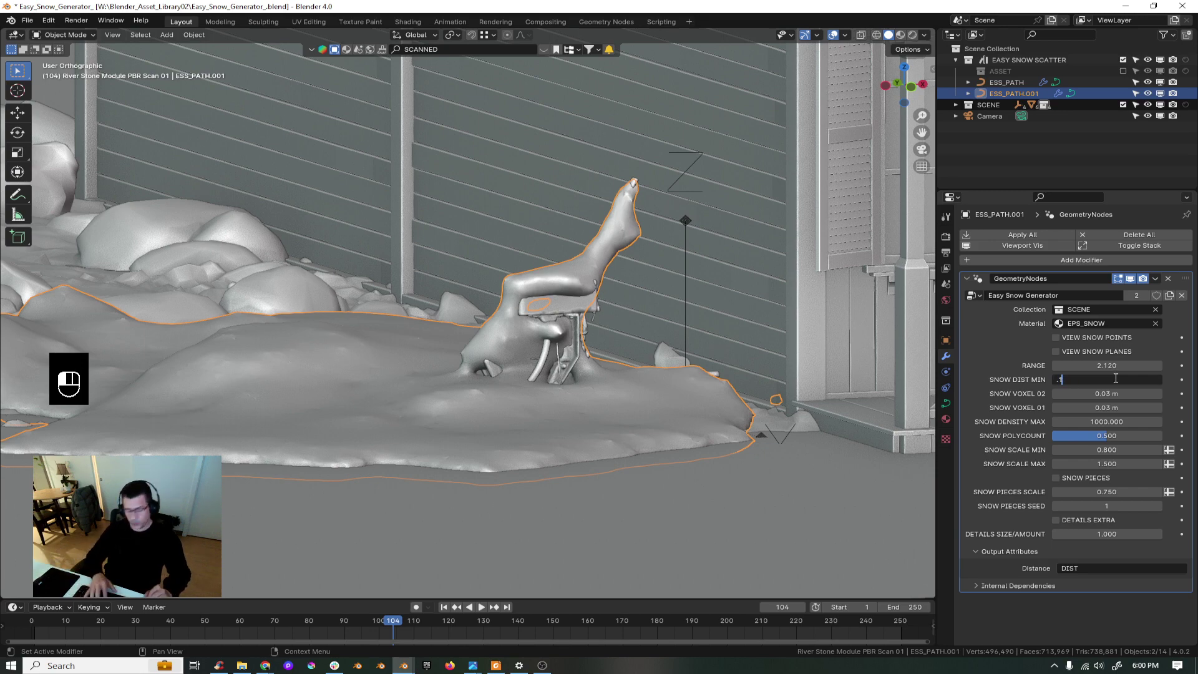
key(Return)
- Inspect the snow patch's surface and outer edge in Rendered shading with the patch deselected, and return to Solid shading
mouse_move(536, 375)
middle_down()
mouse_move(545, 428)
mouse_move(484, 399)
mouse_move(634, 316)
mouse_move(514, 212)
mouse_move(526, 306)
mouse_move(509, 288)
middle_up()
key(z)
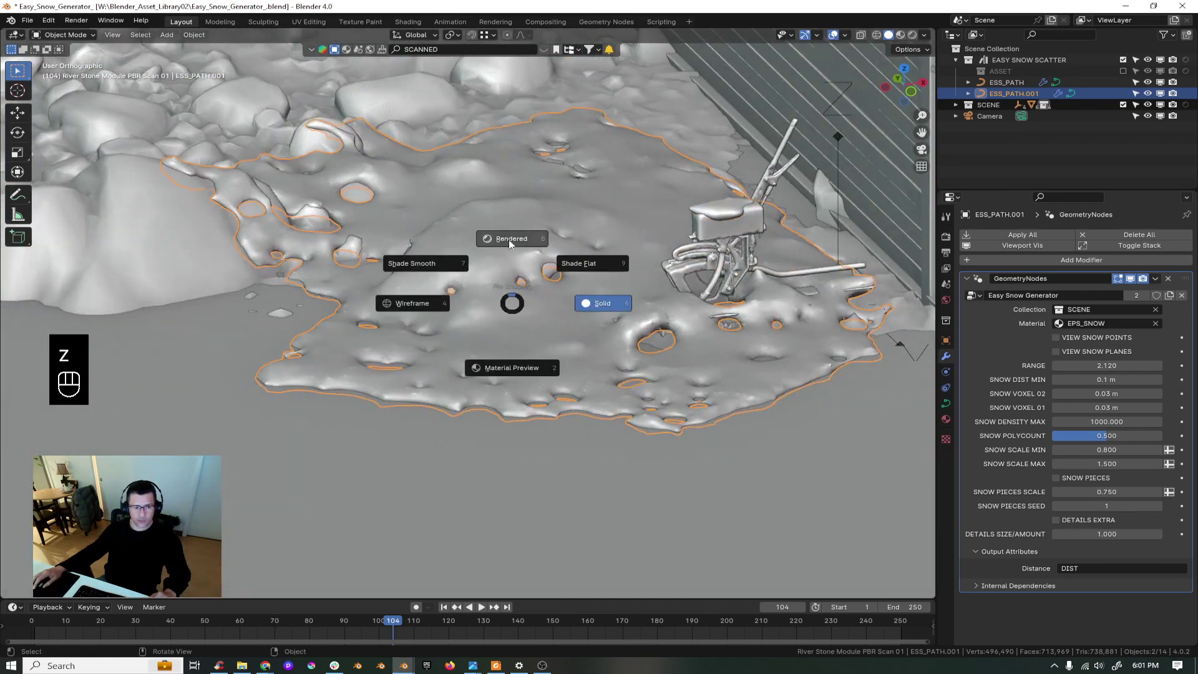
click(508, 238)
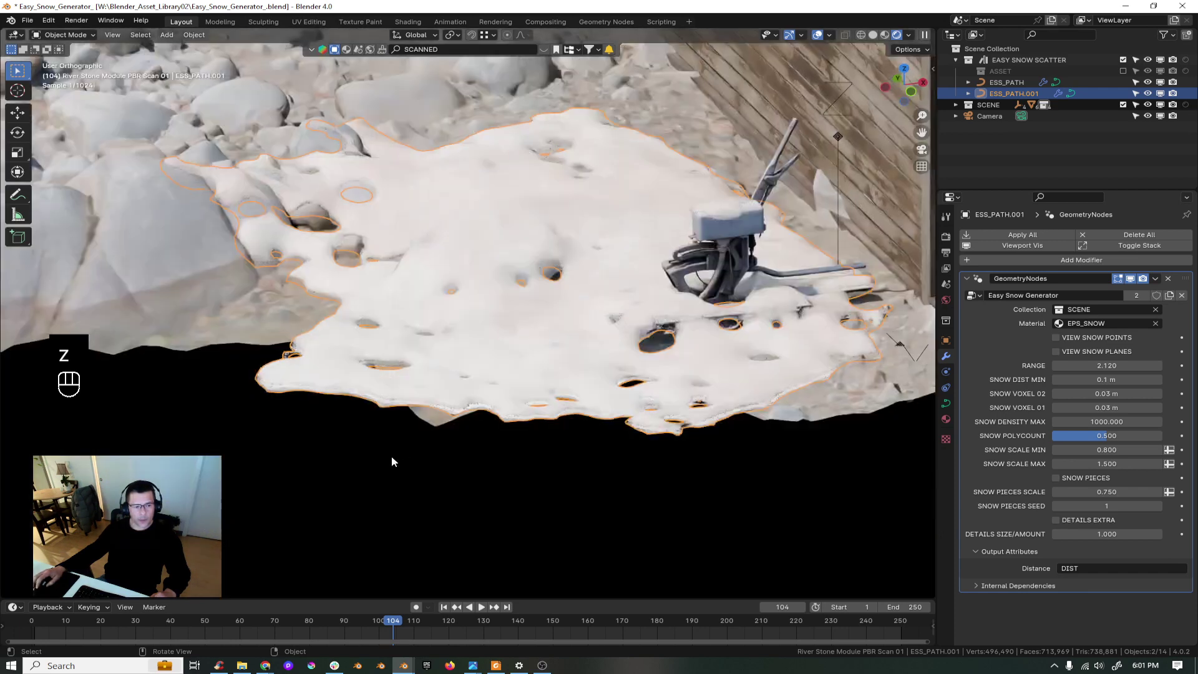
click(392, 461)
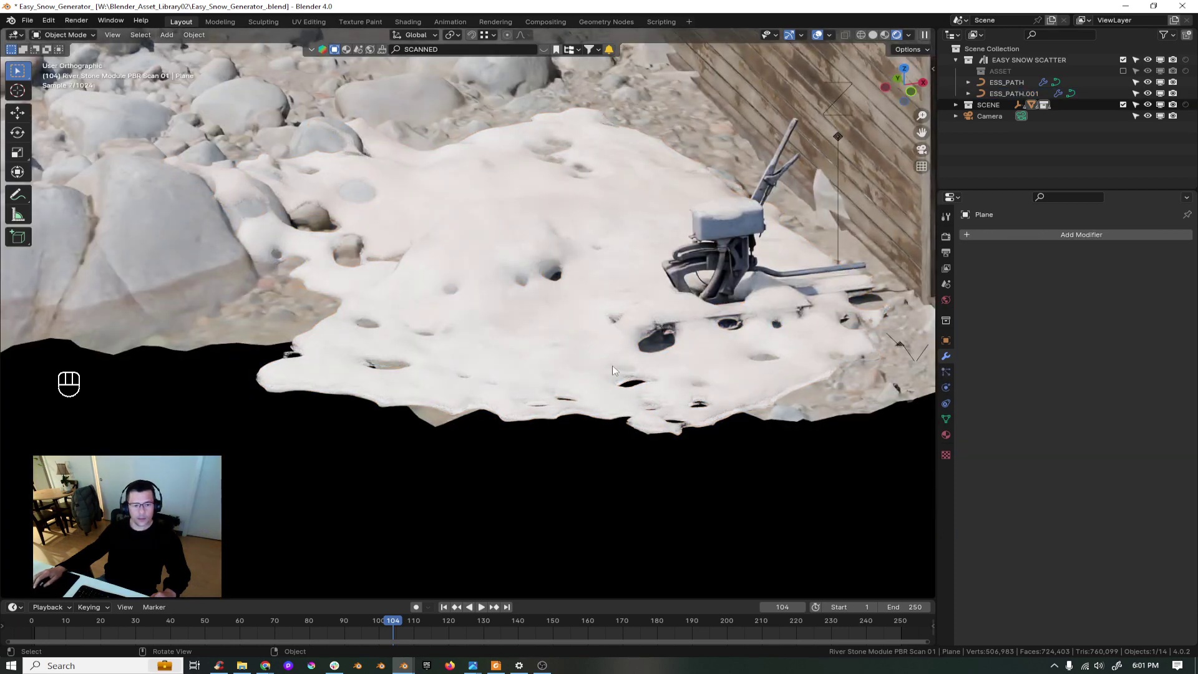
scroll(721, 354, up, 3)
middle_drag(489, 335, 549, 367)
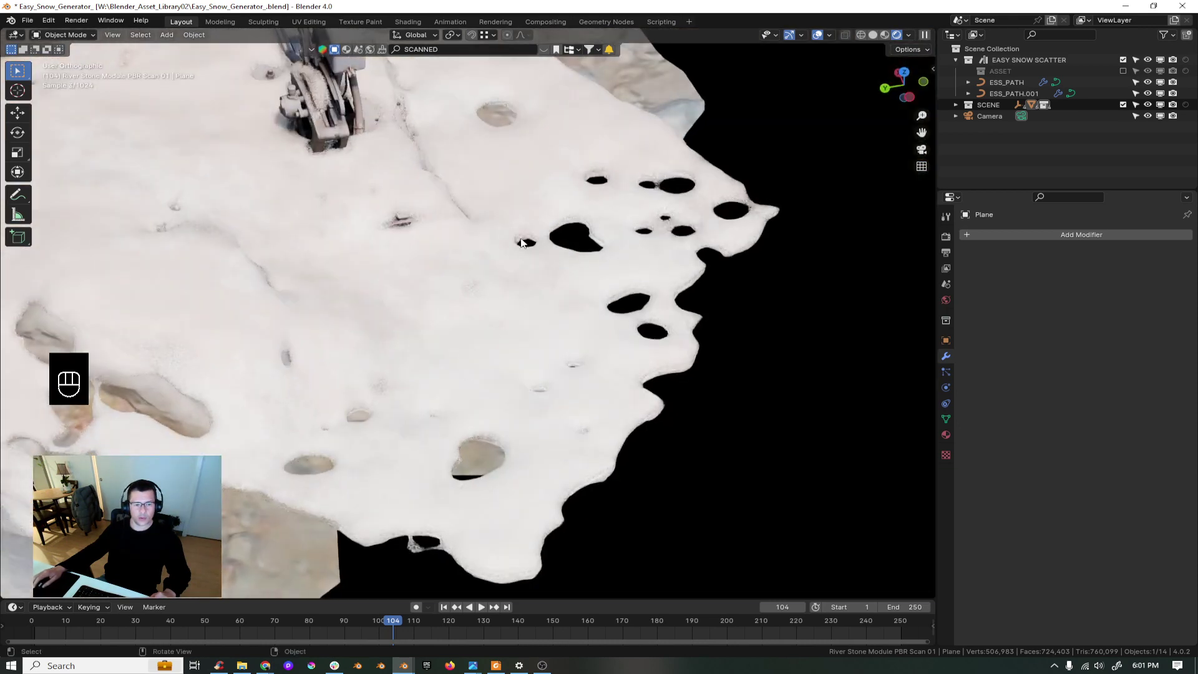
middle_drag(361, 222, 372, 300)
key(z)
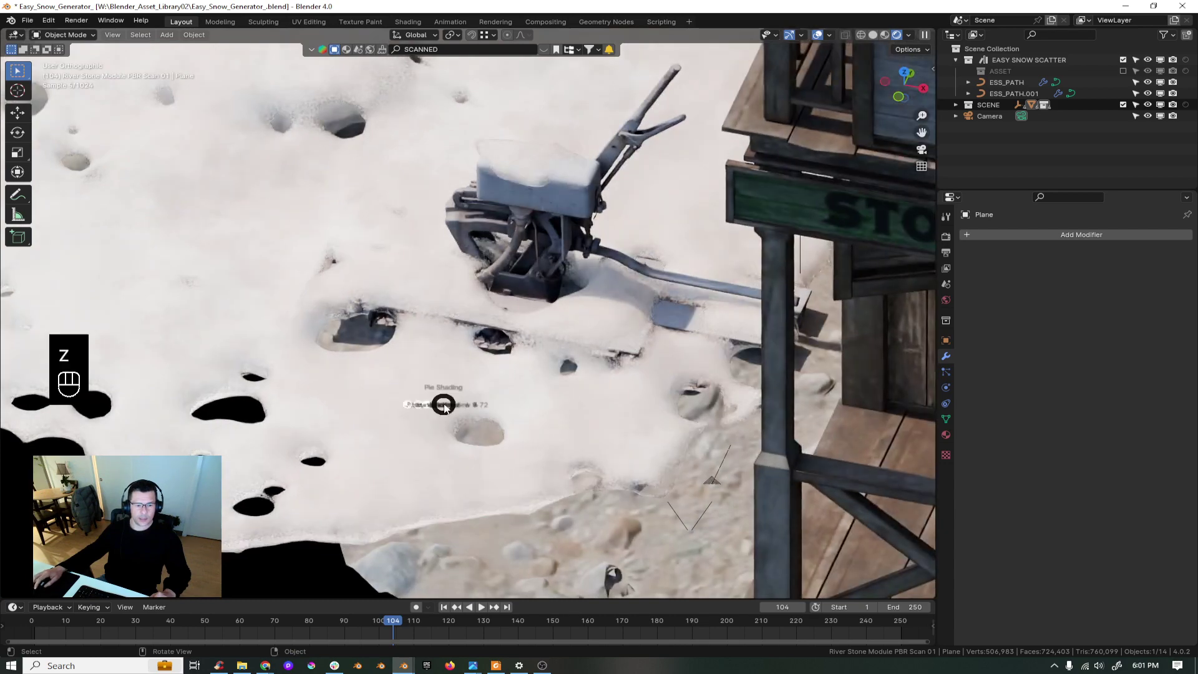
click(549, 407)
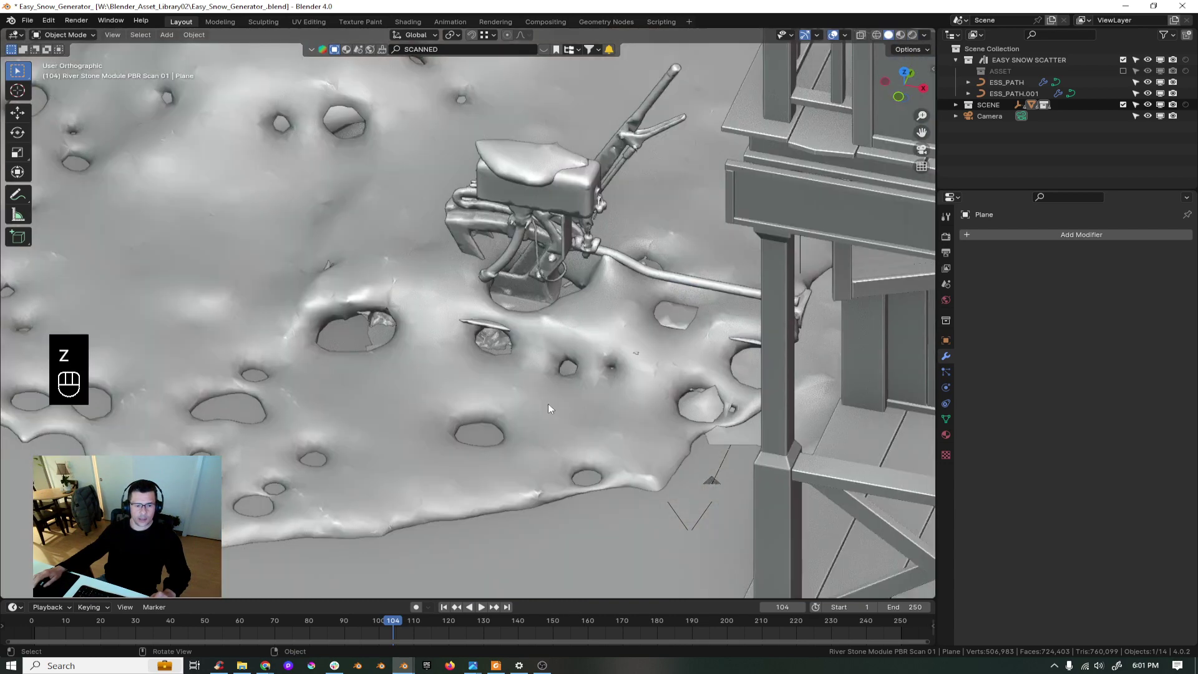
- Select the ESS_PATH.001 snow patch again and set its SNOW DIST MIN to 0.02 m
scroll(537, 396, down, 5)
click(461, 337)
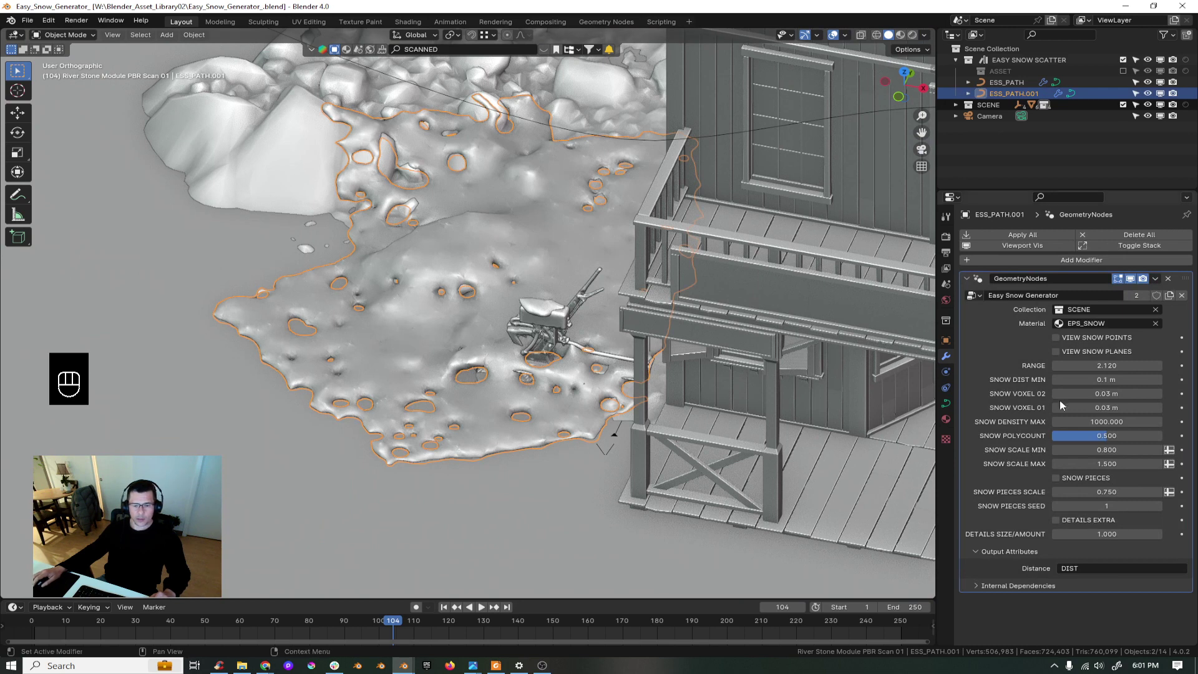
click(1109, 380)
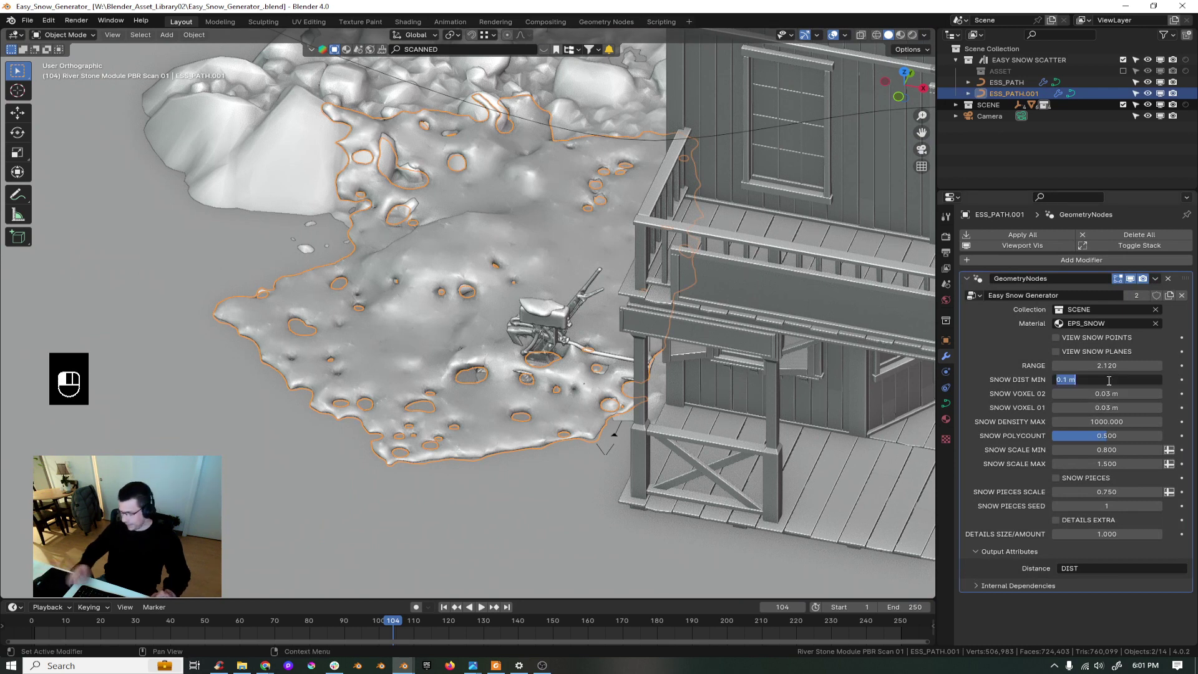
key(BackSpace)
text(0.02)
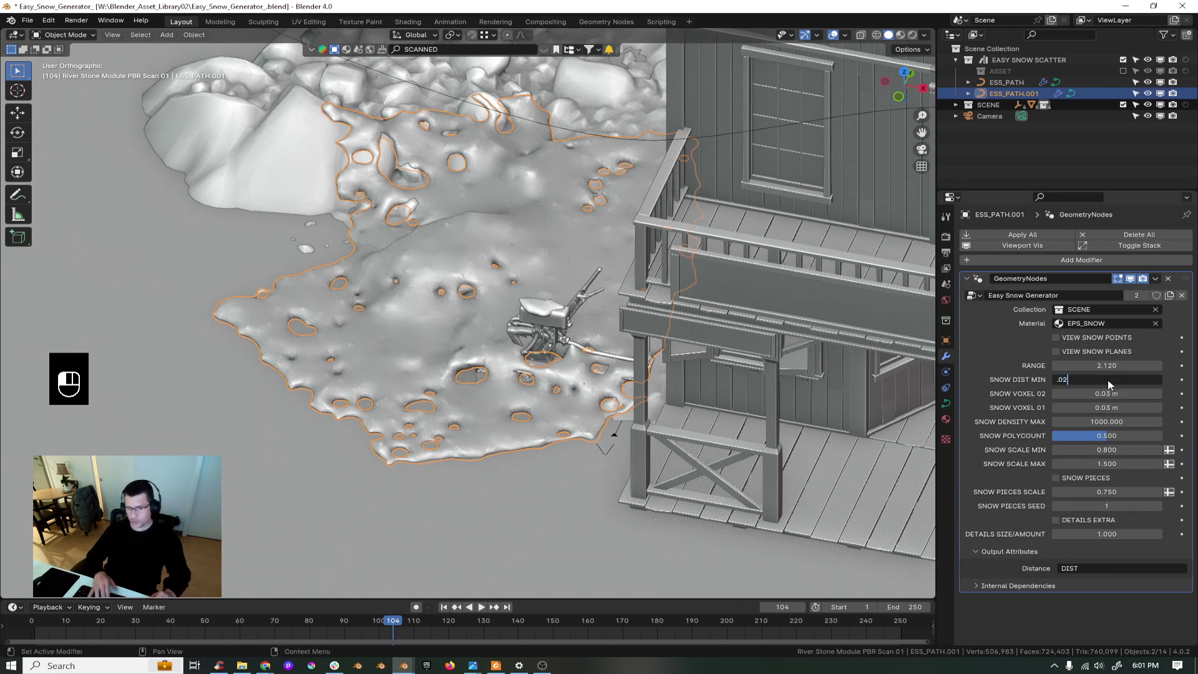
key(Return)
- Set SNOW VOXEL 02 to 0.1 m for ESS_PATH.001 and examine the snow around the object near the wall
middle_drag(140, 328, 480, 340)
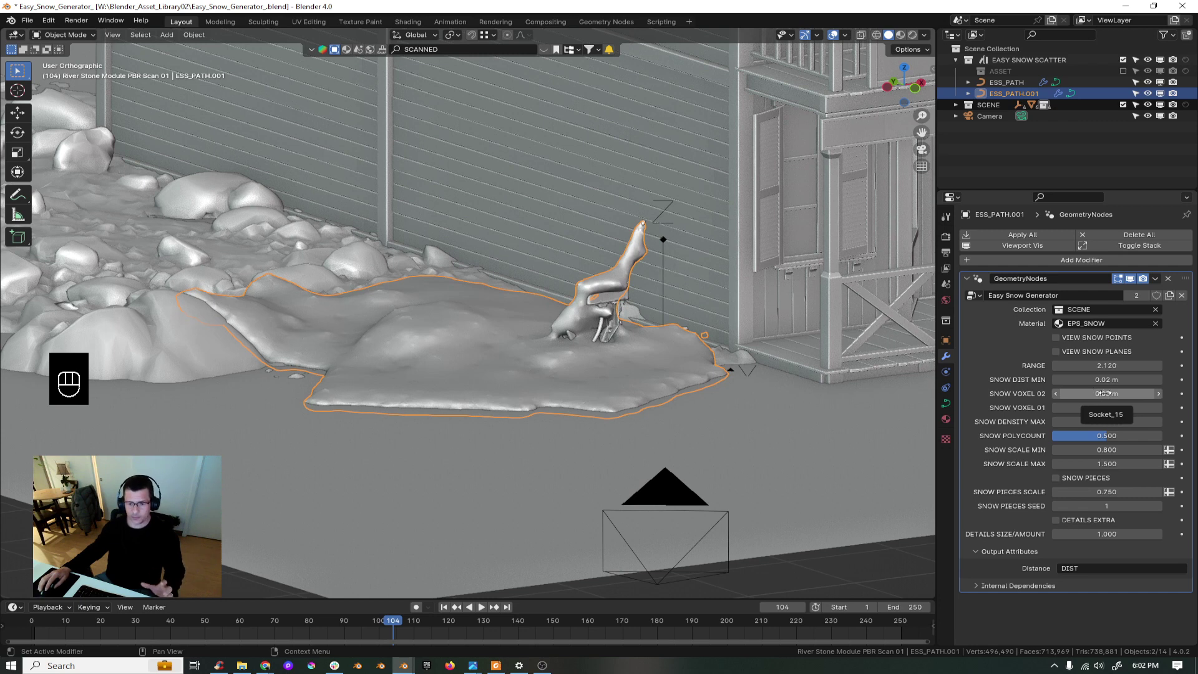
click(1107, 394)
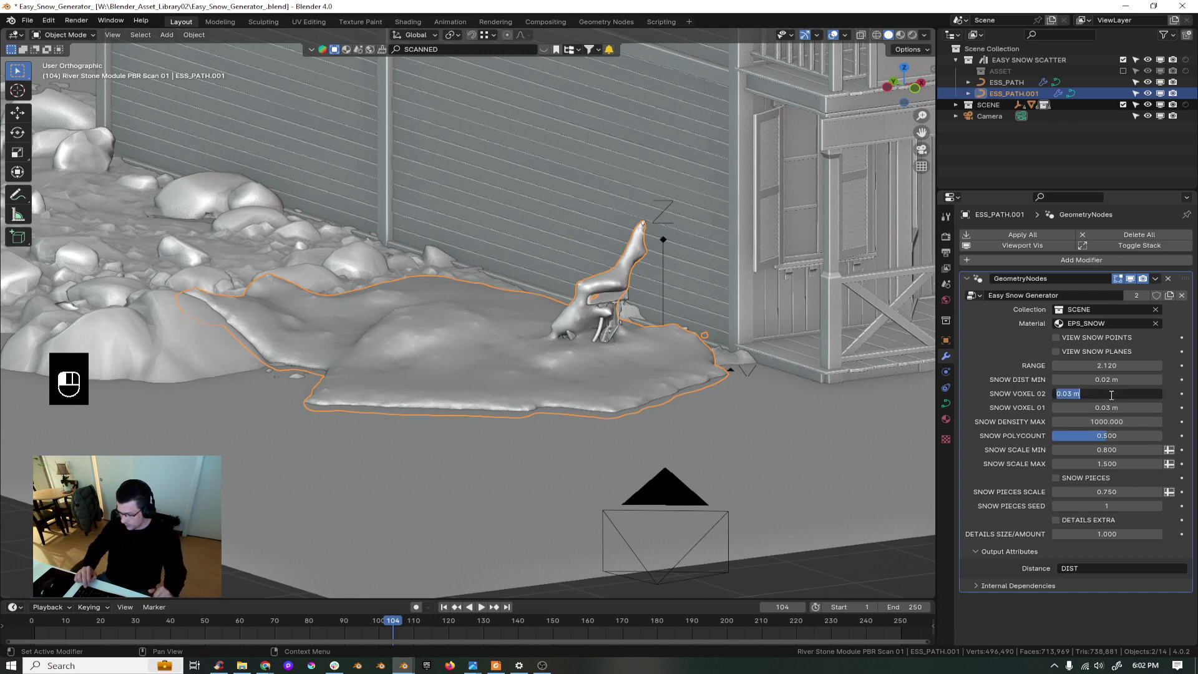
text(0.1)
key(Return)
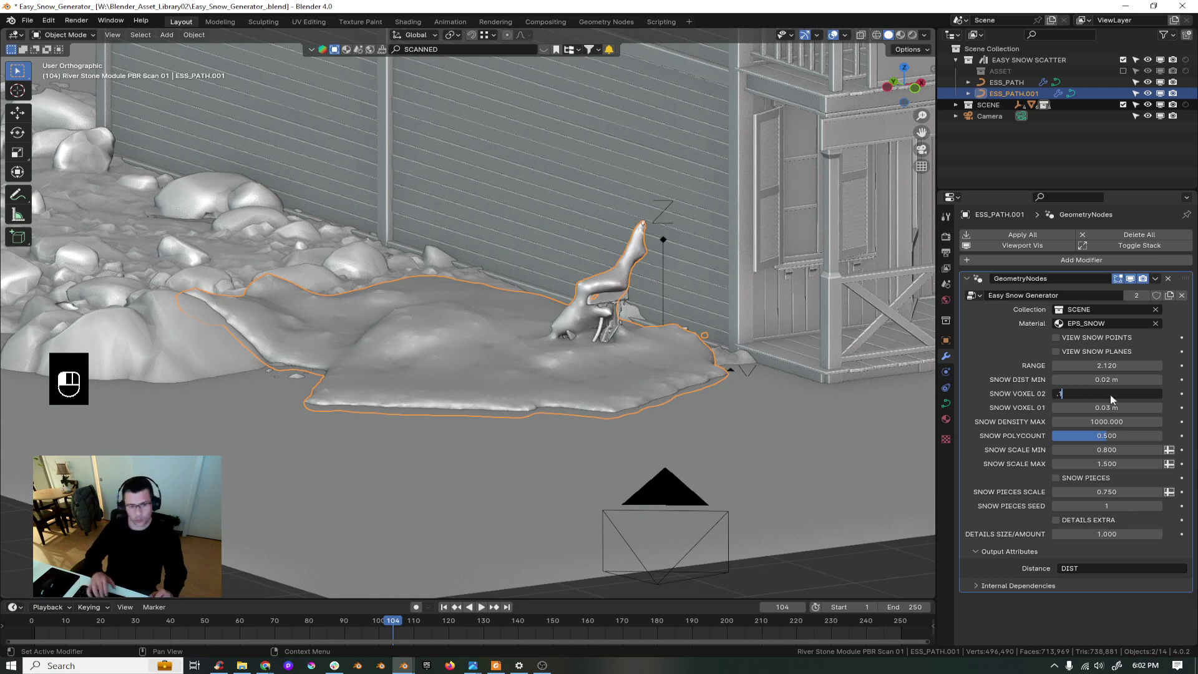
scroll(470, 348, up, 2)
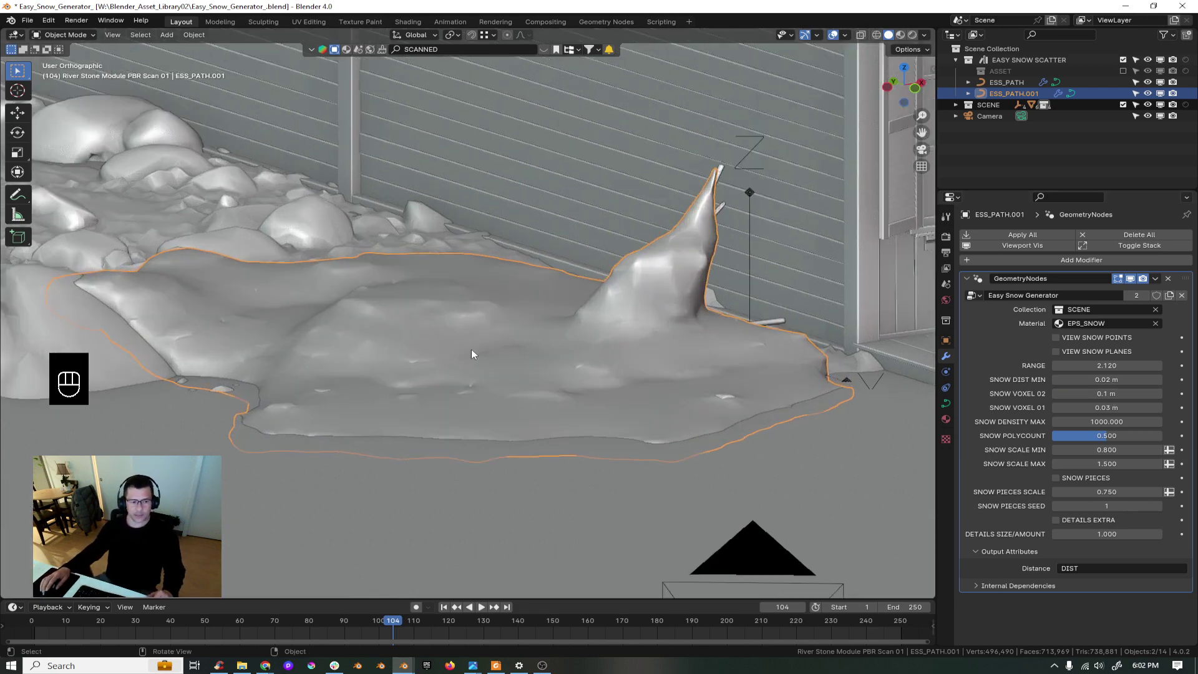
scroll(476, 354, up, 2)
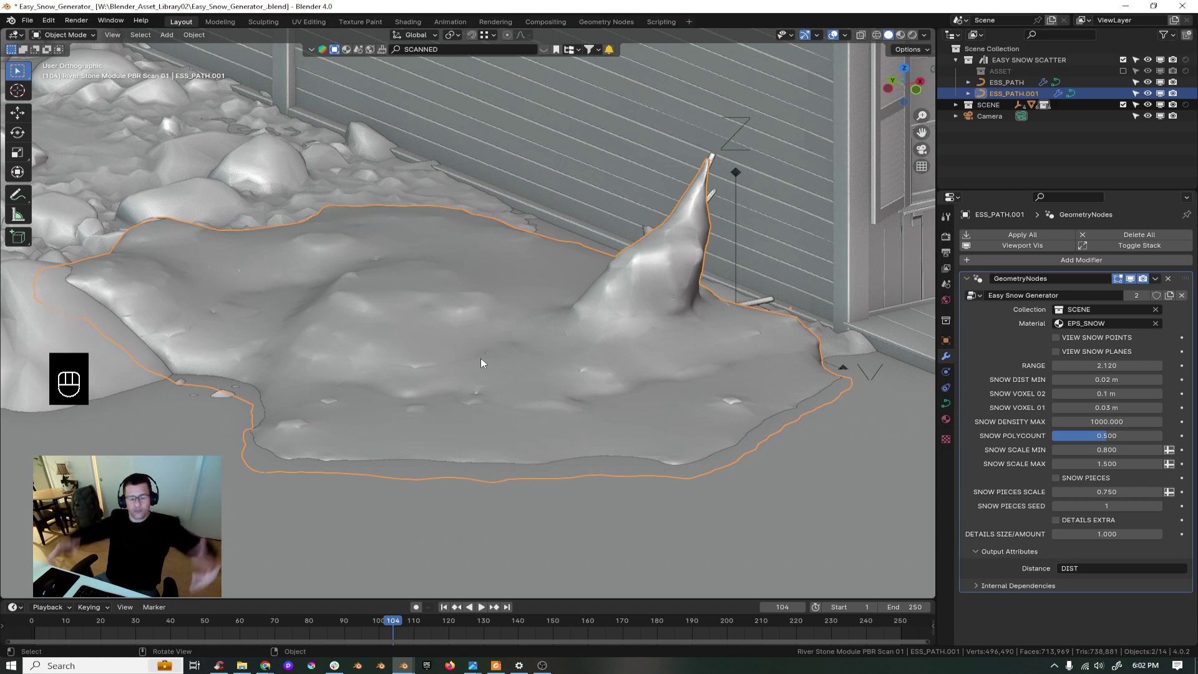
- Turn on the wireframe overlay to show the mesh of the snow patch
key(q)
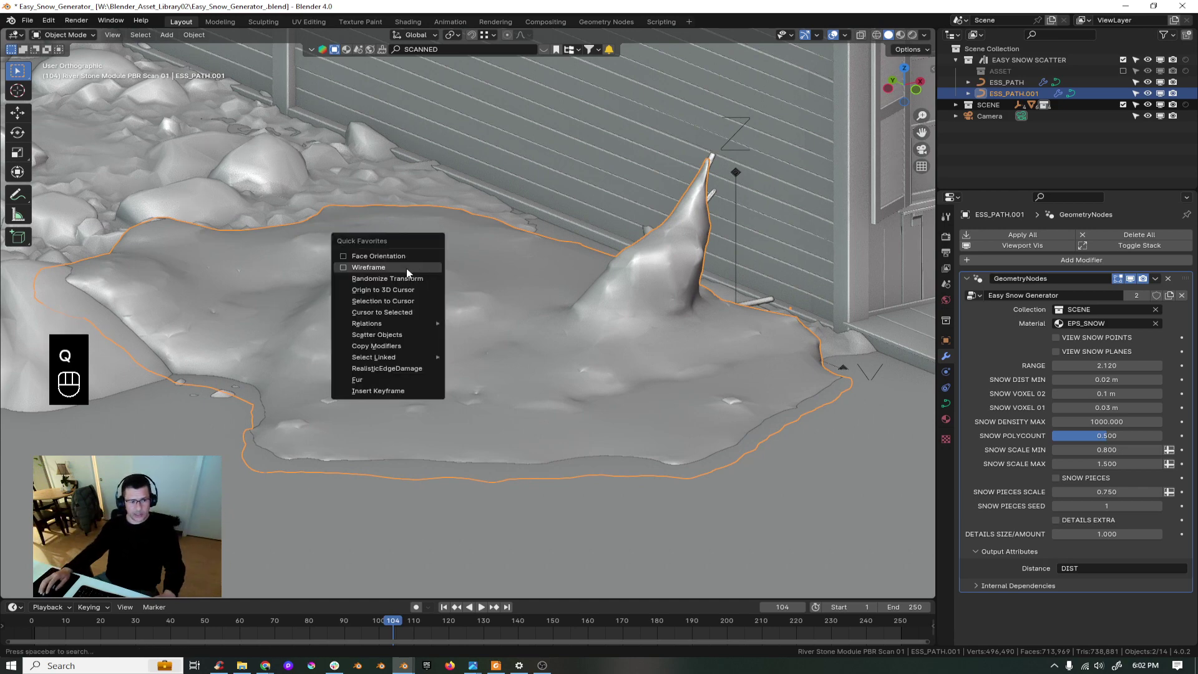
click(407, 269)
key(q)
click(407, 269)
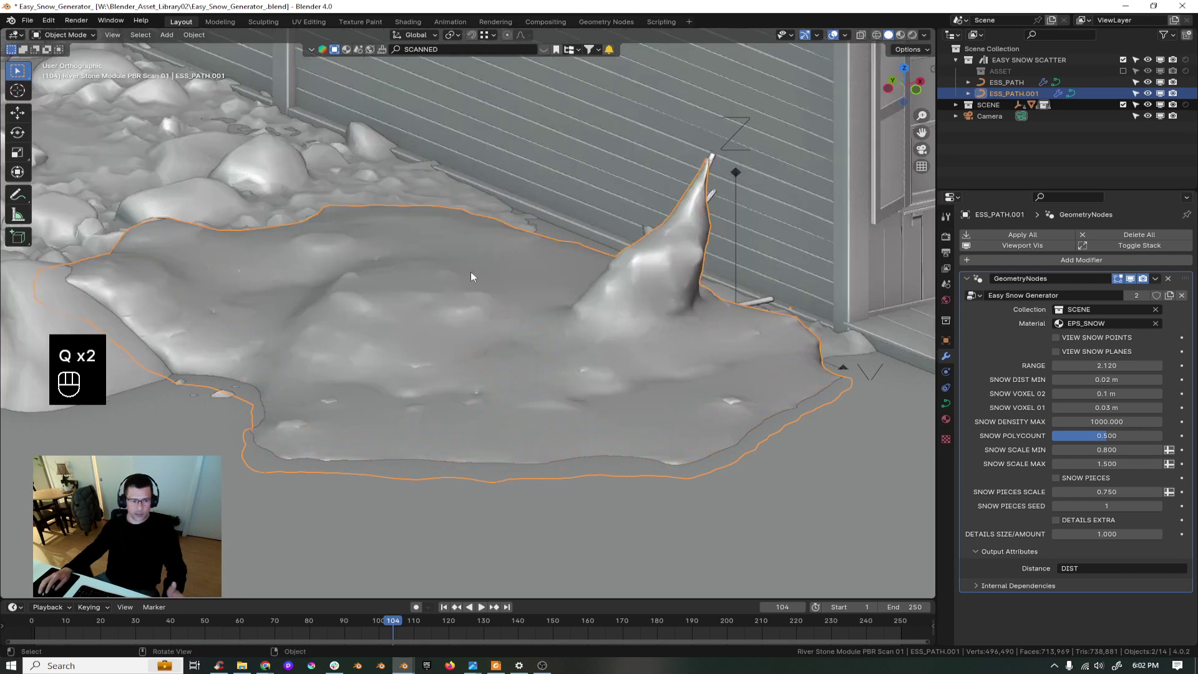
key(q)
click(591, 324)
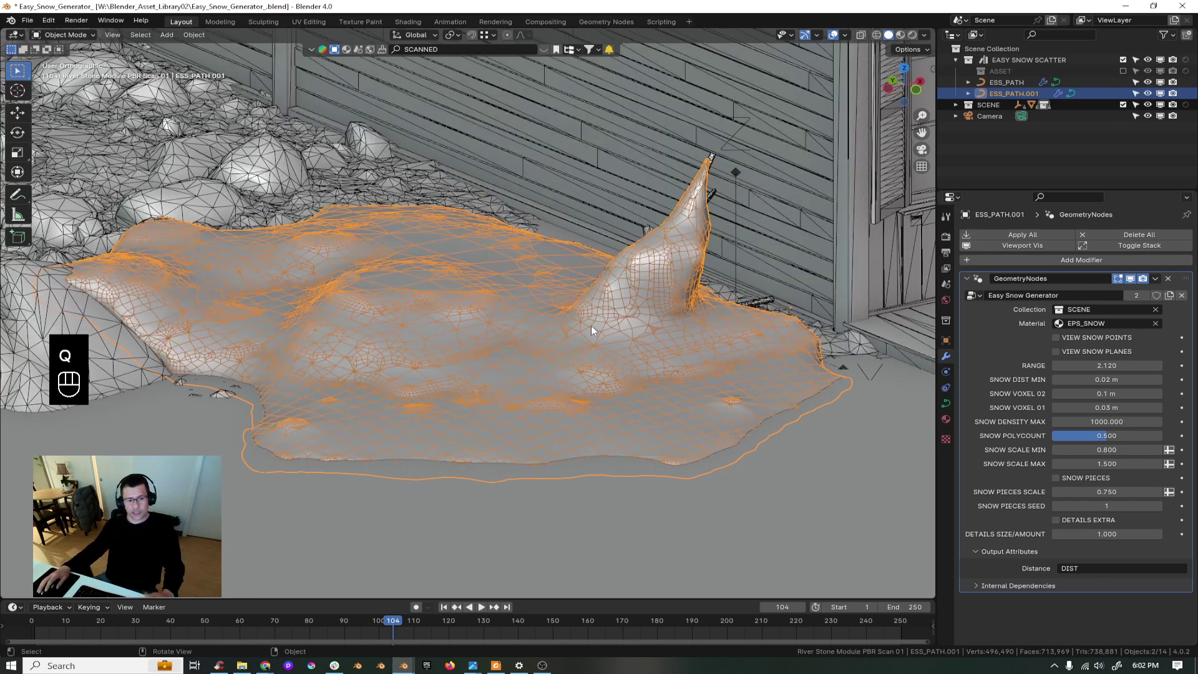
- Set SNOW VOXEL 02 to 0.01 m and examine the snow mesh around the object near the wall
click(1114, 393)
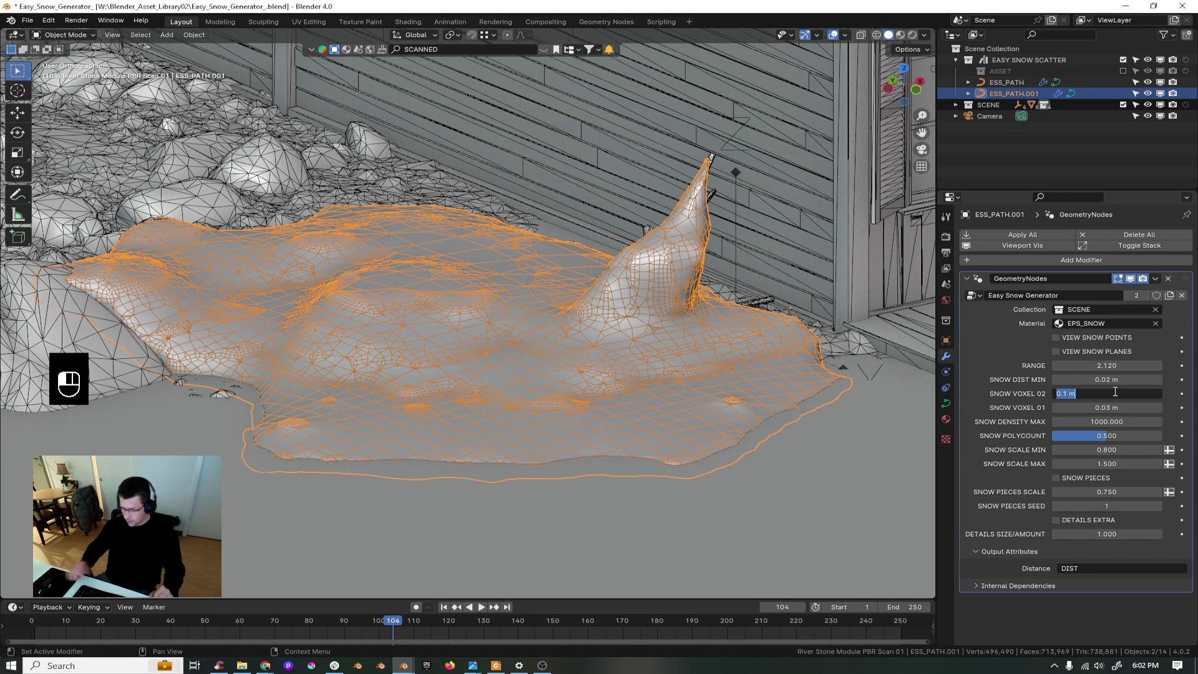
text(.0)
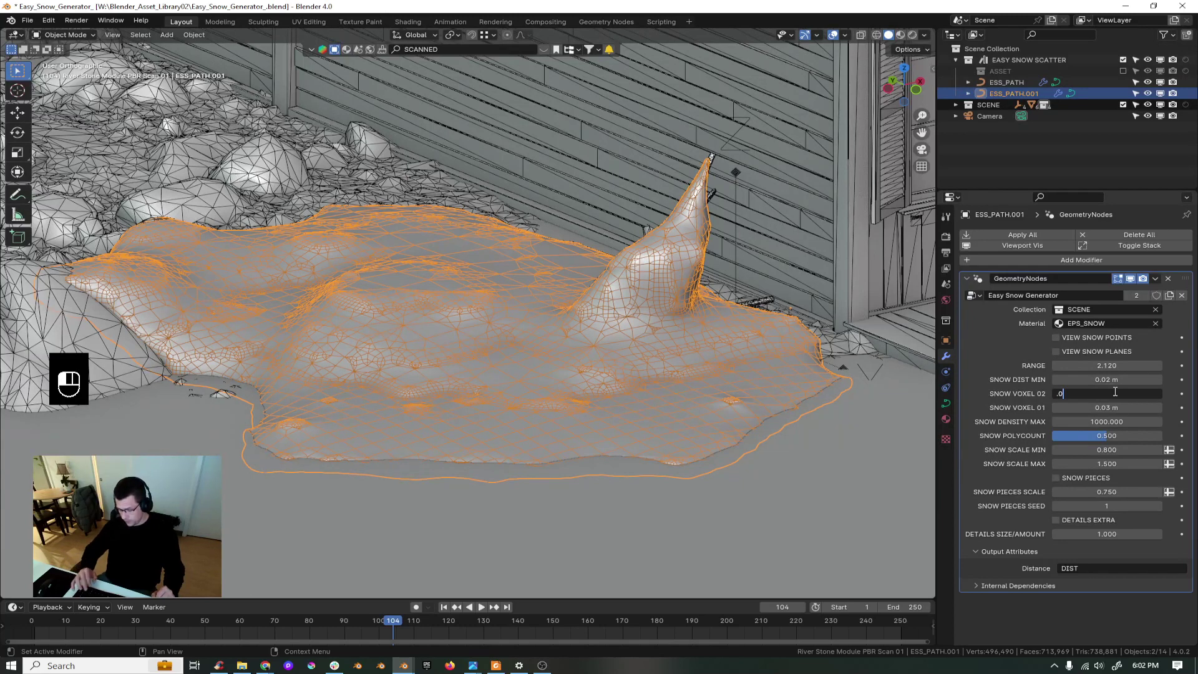
text(1)
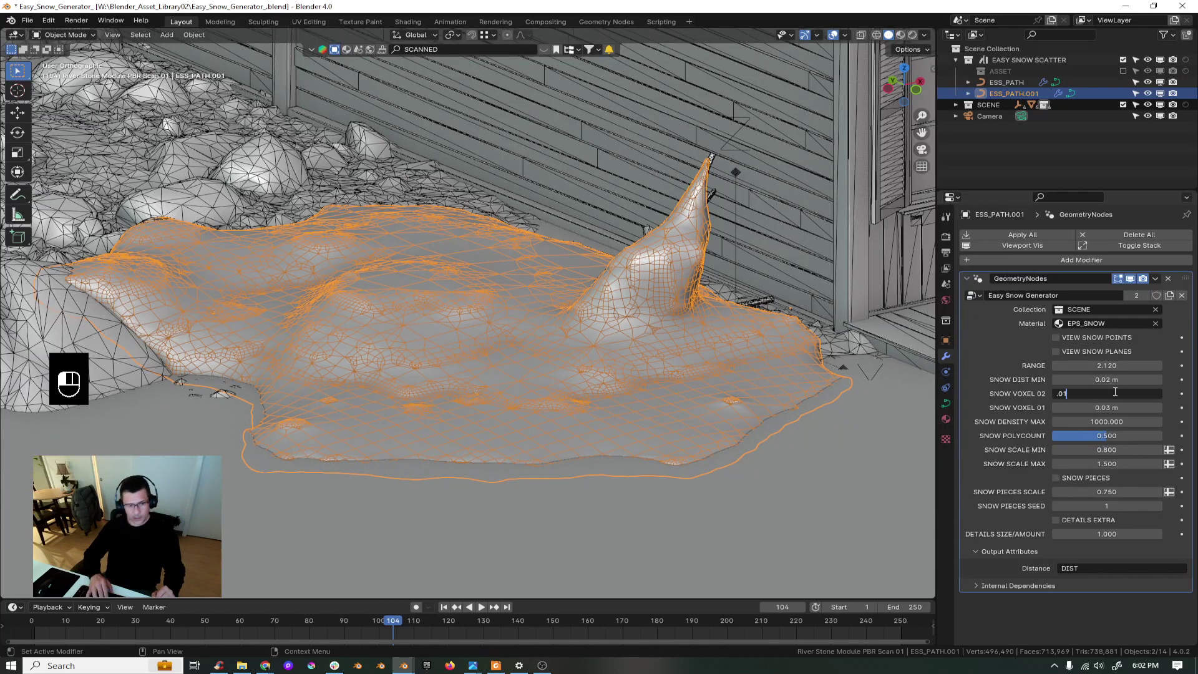
key(Return)
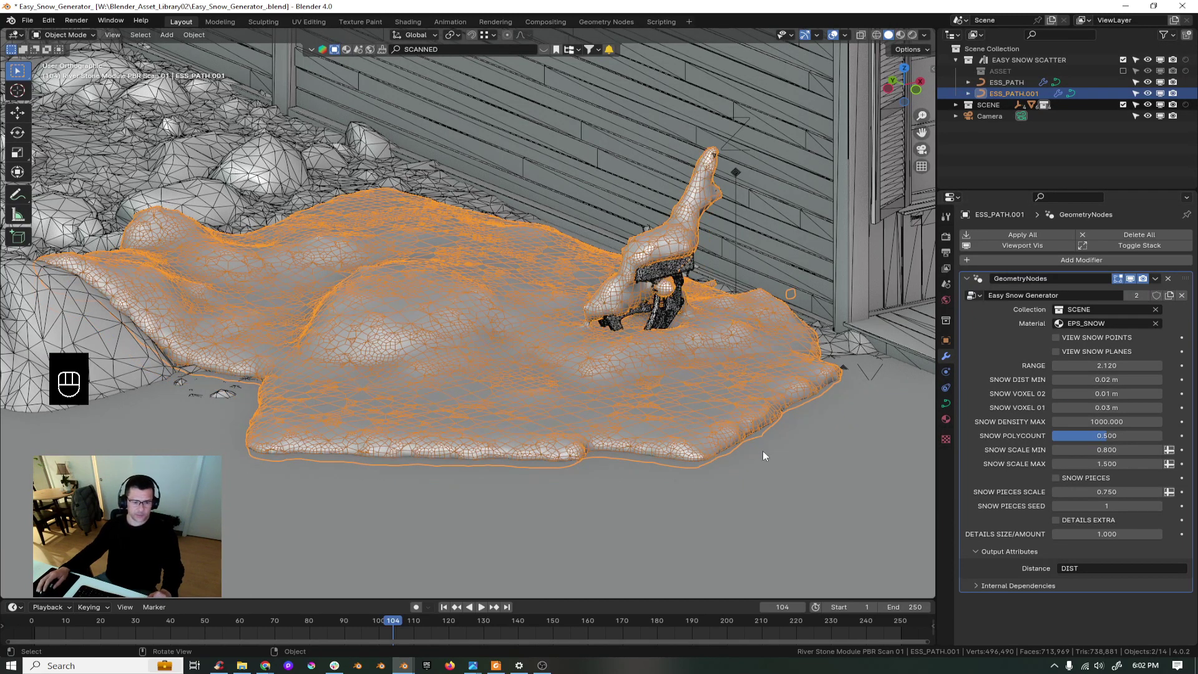
click(628, 363)
click(594, 347)
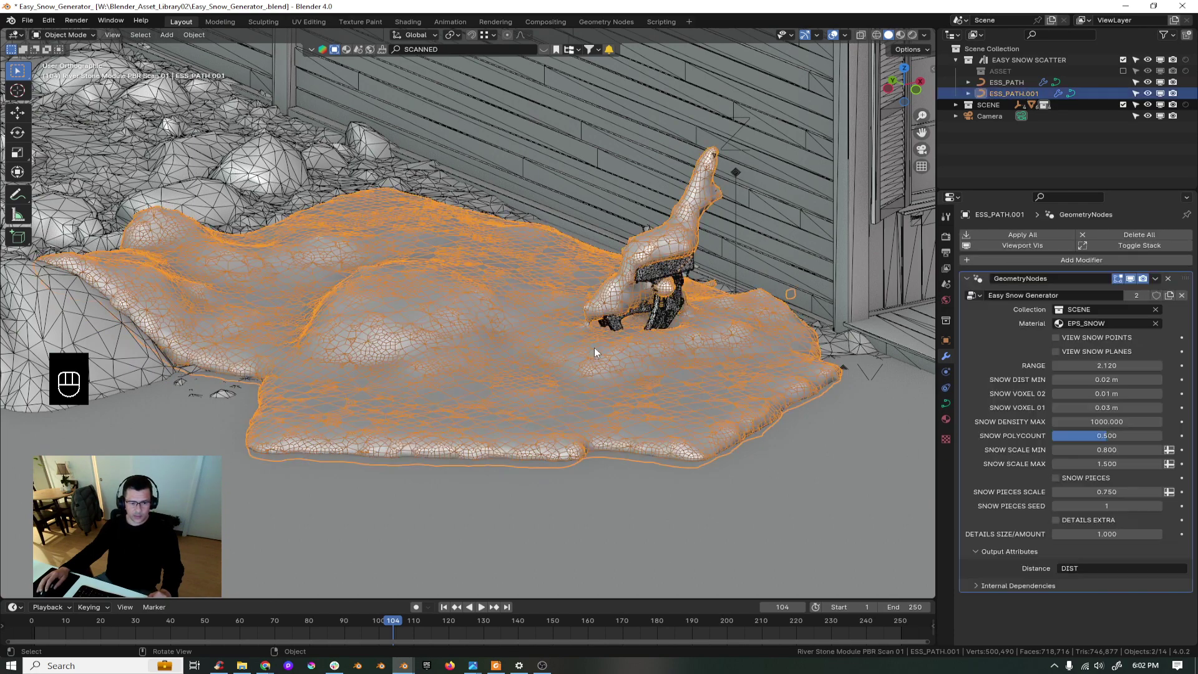
scroll(594, 347, up, 6)
scroll(710, 364, down, 5)
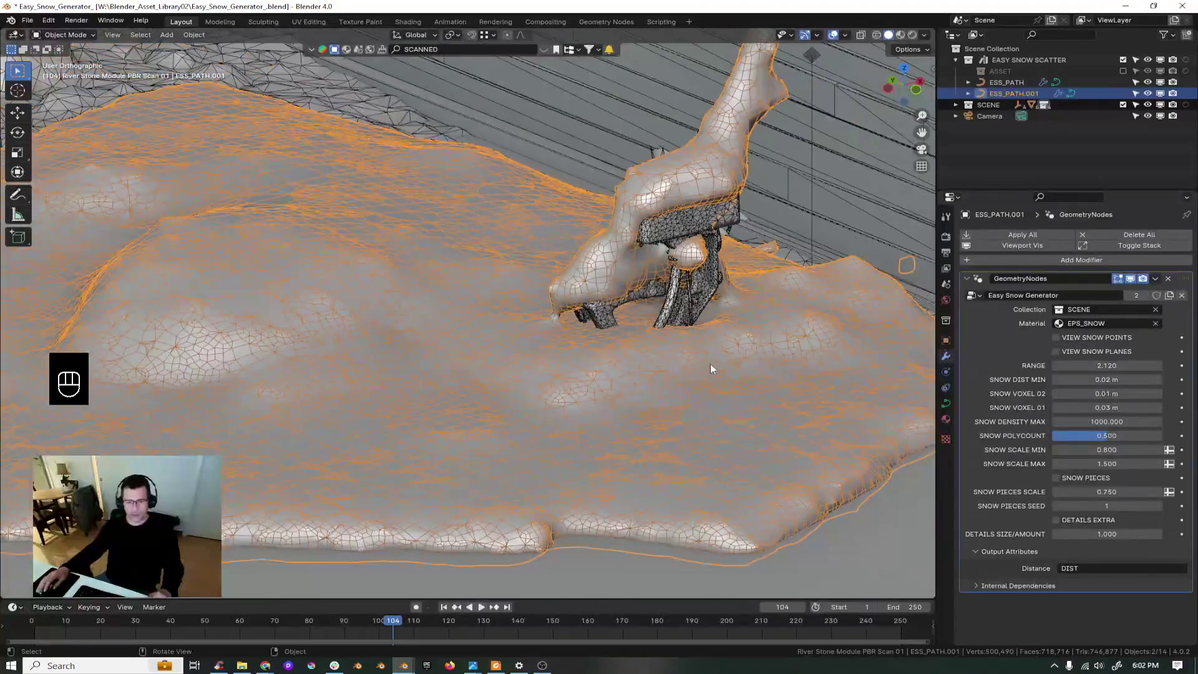
- Set SNOW VOXEL 02 to 0.03 m for ESS_PATH.001
double_click(1112, 395)
text(.0)
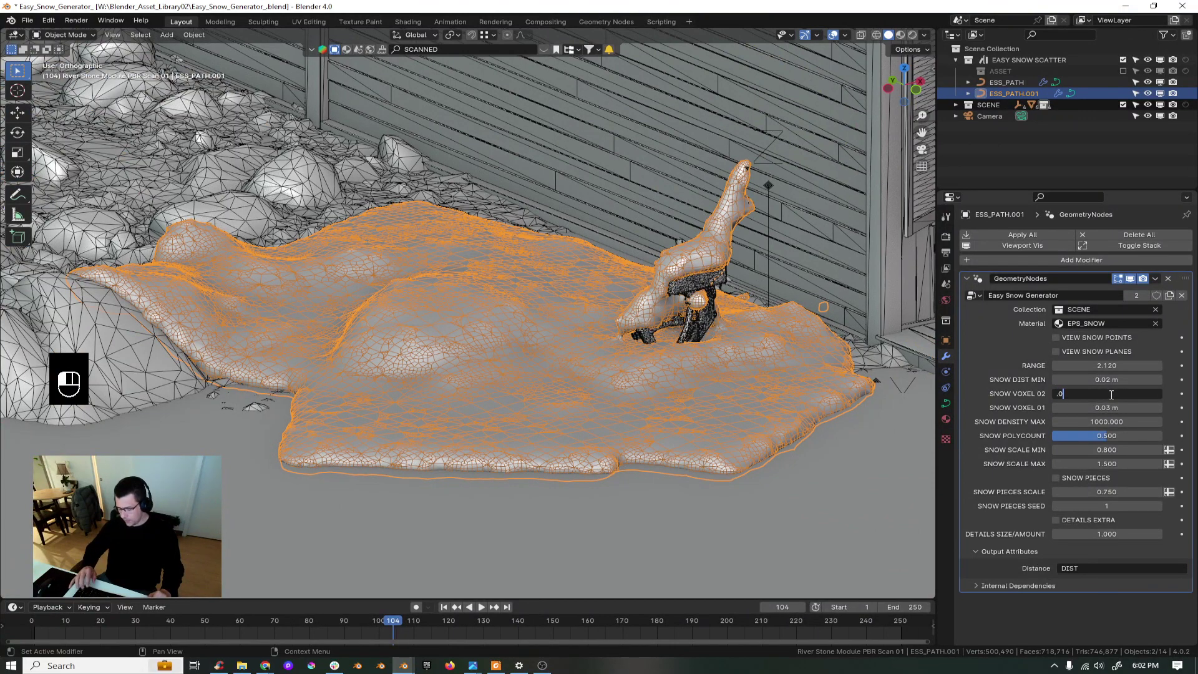
text(3)
key(Return)
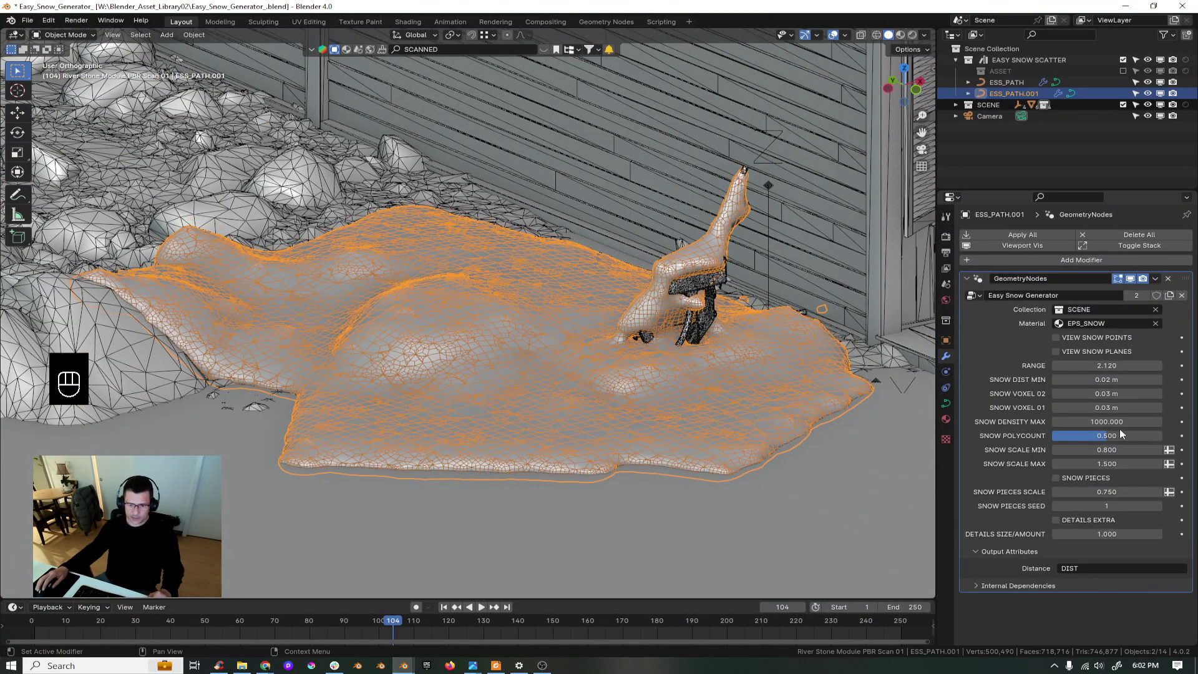
- Set SNOW VOXEL 01 to 0.1 m and view the snow patch from a low angle
double_click(1105, 407)
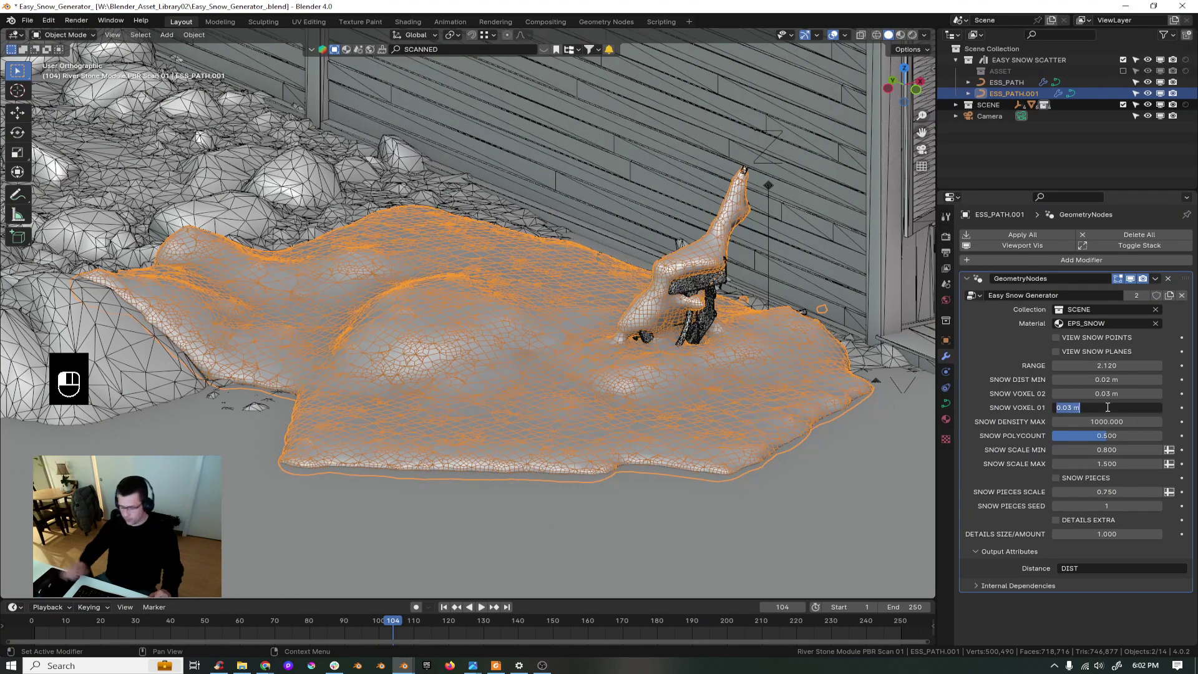
key(Return)
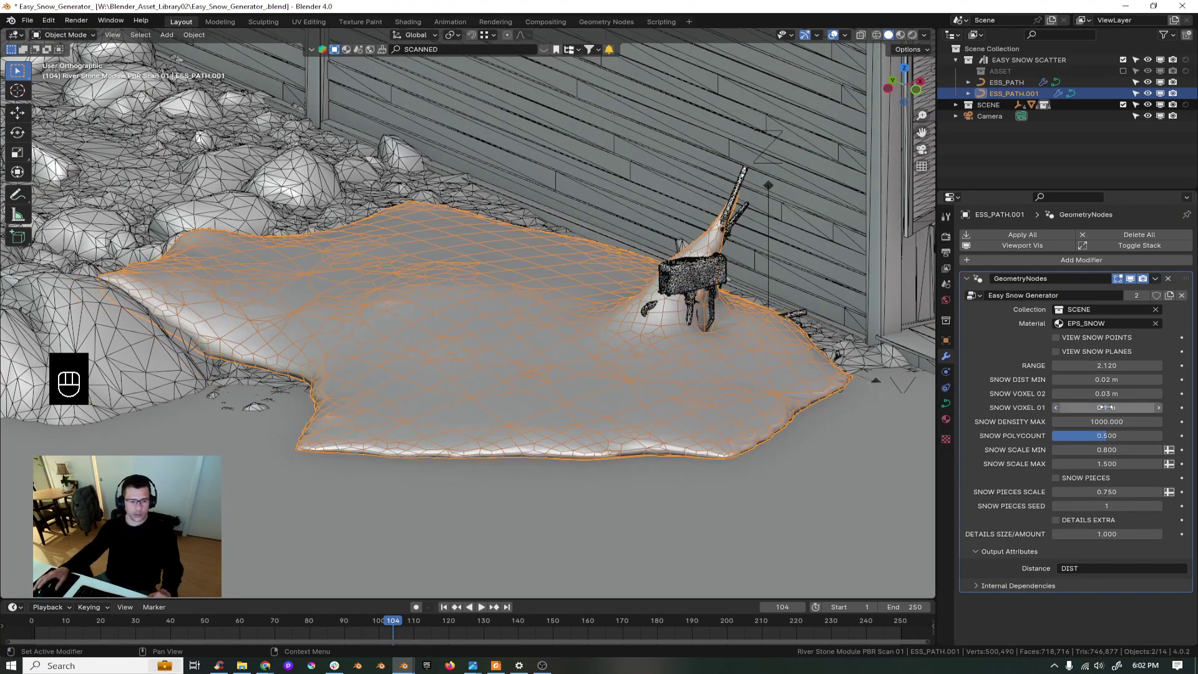
middle_drag(628, 351, 602, 337)
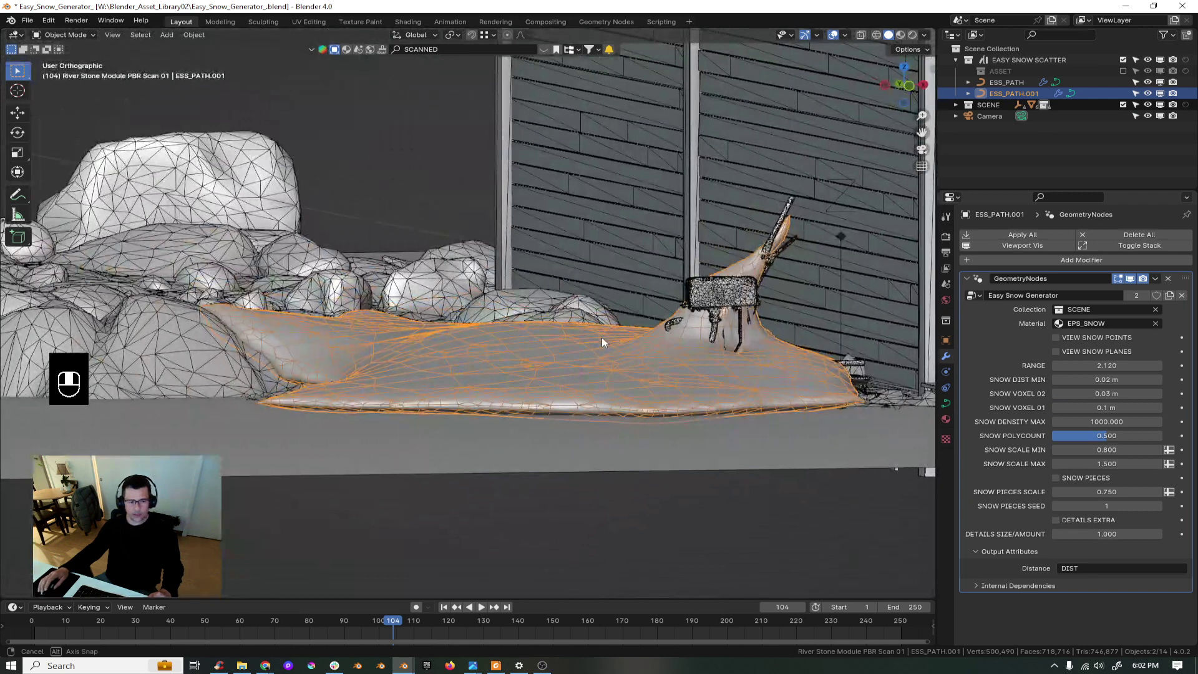
- Set SNOW VOXEL 01 to 0.01 m and examine the snow patch's mesh density from above
click(1113, 409)
key(BackSpace)
text(.01)
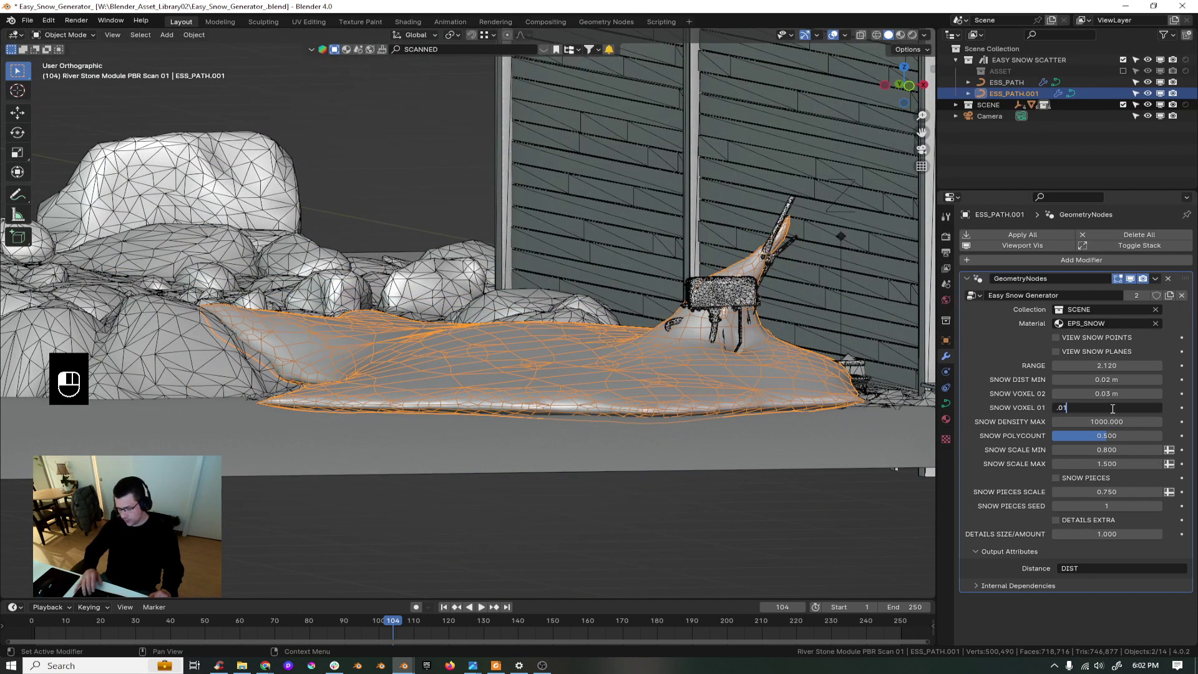
key(Return)
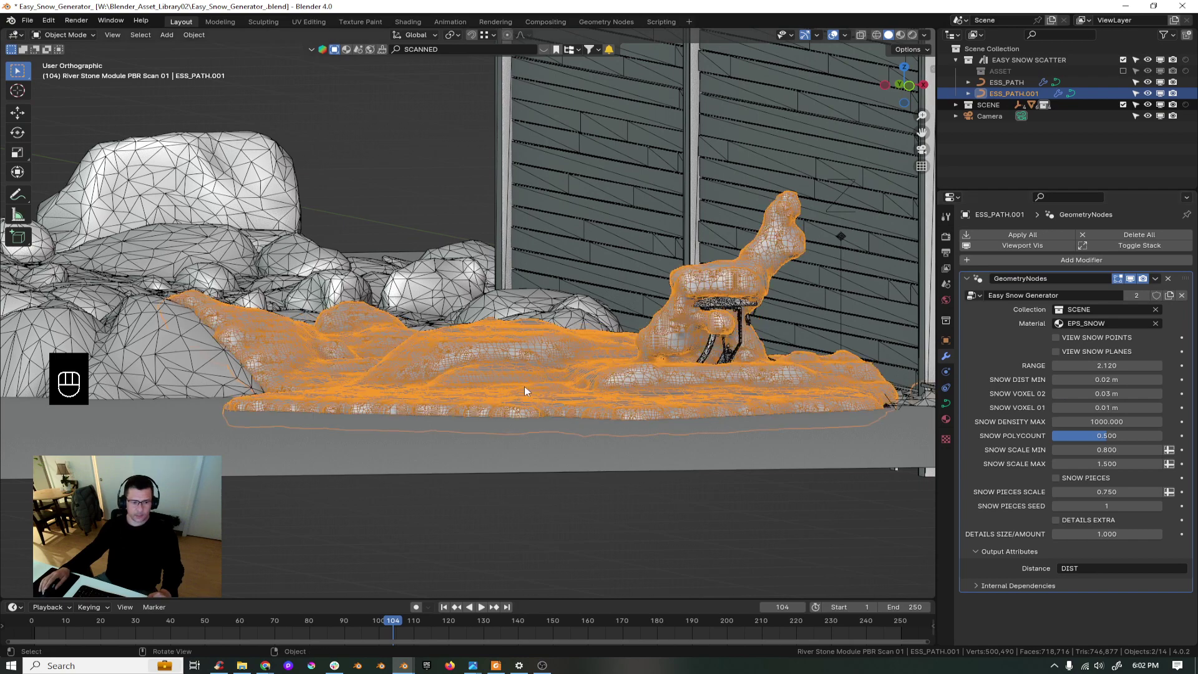
middle_drag(524, 387, 557, 410)
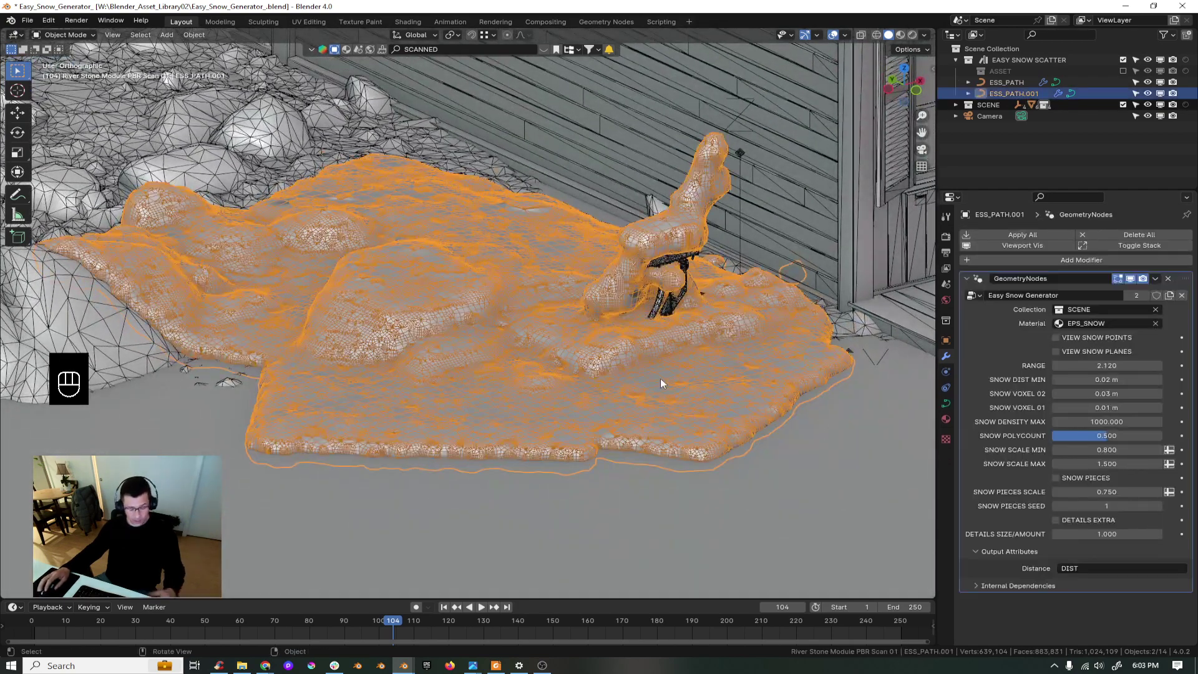
- Hide the wireframe overlay and preview the snow patch up close in rendered shading
key(q)
click(583, 353)
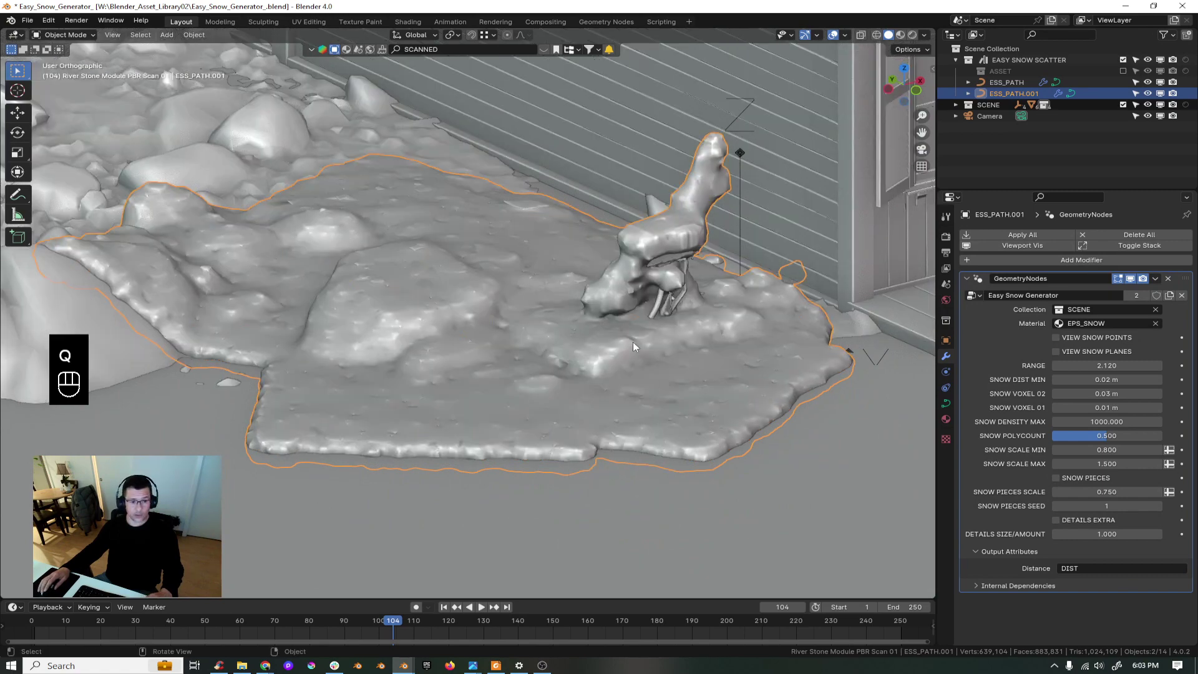
mouse_move(633, 342)
middle_down()
mouse_move(605, 316)
mouse_move(616, 335)
mouse_move(510, 347)
middle_up()
scroll(511, 347, up, 2)
key(z)
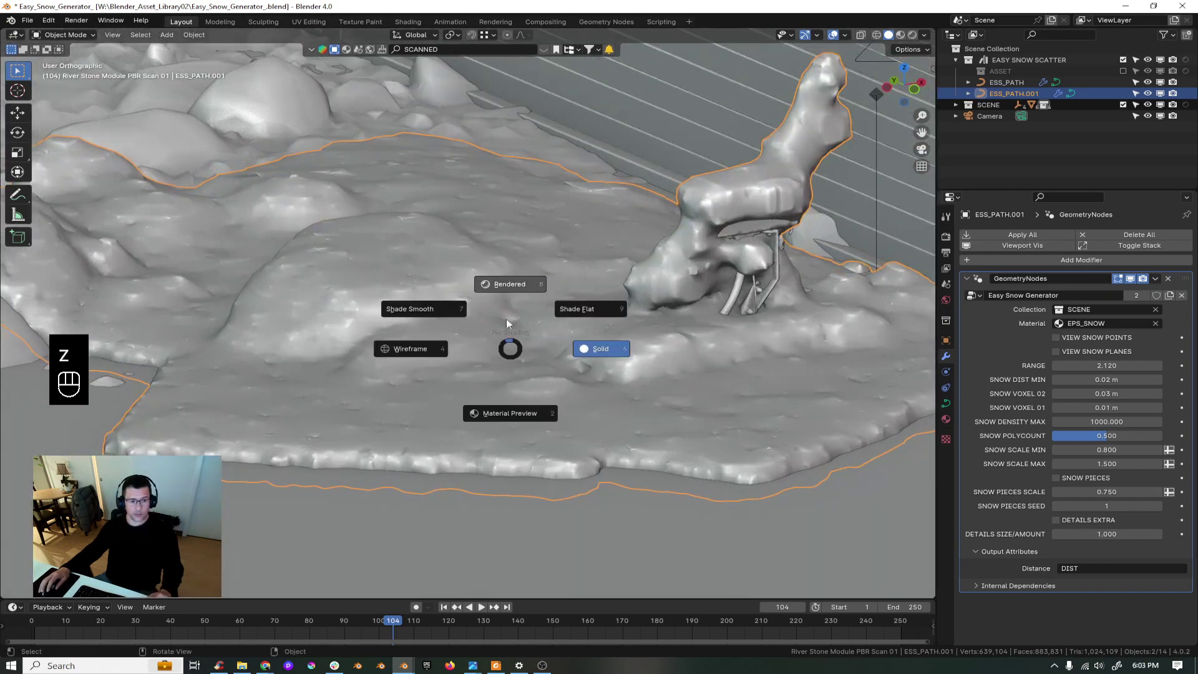
click(508, 284)
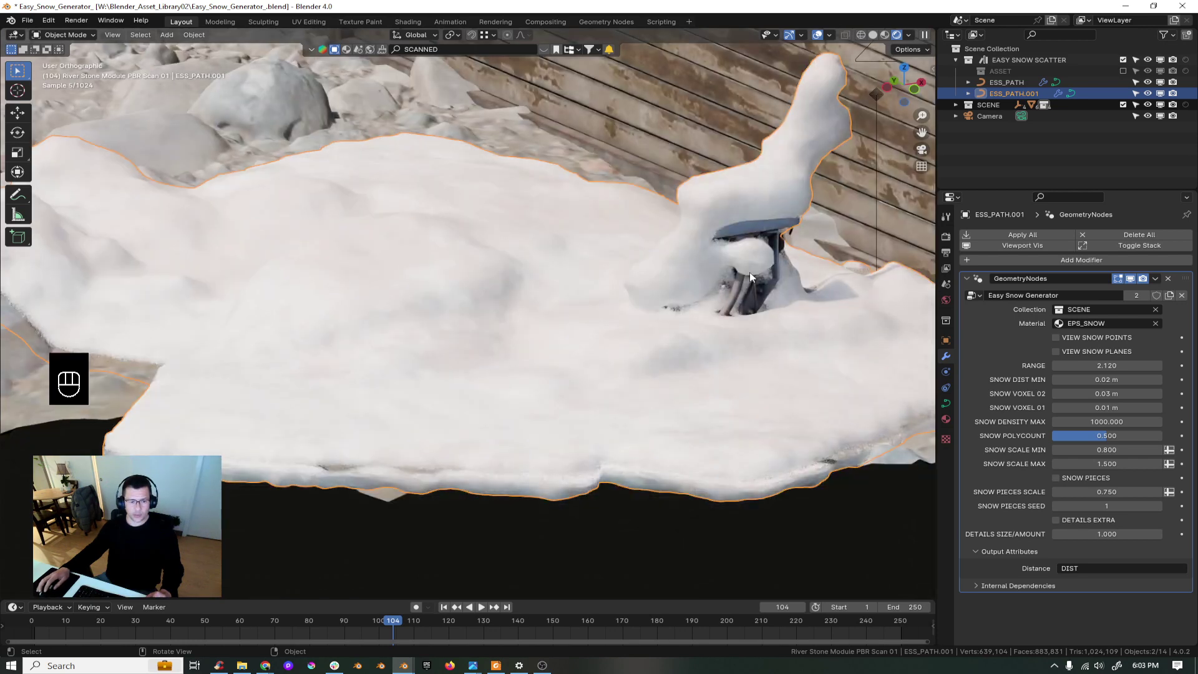
- Return to solid shading and set SNOW VOXEL 01 to 0.03 m for ESS_PATH.001
key(z)
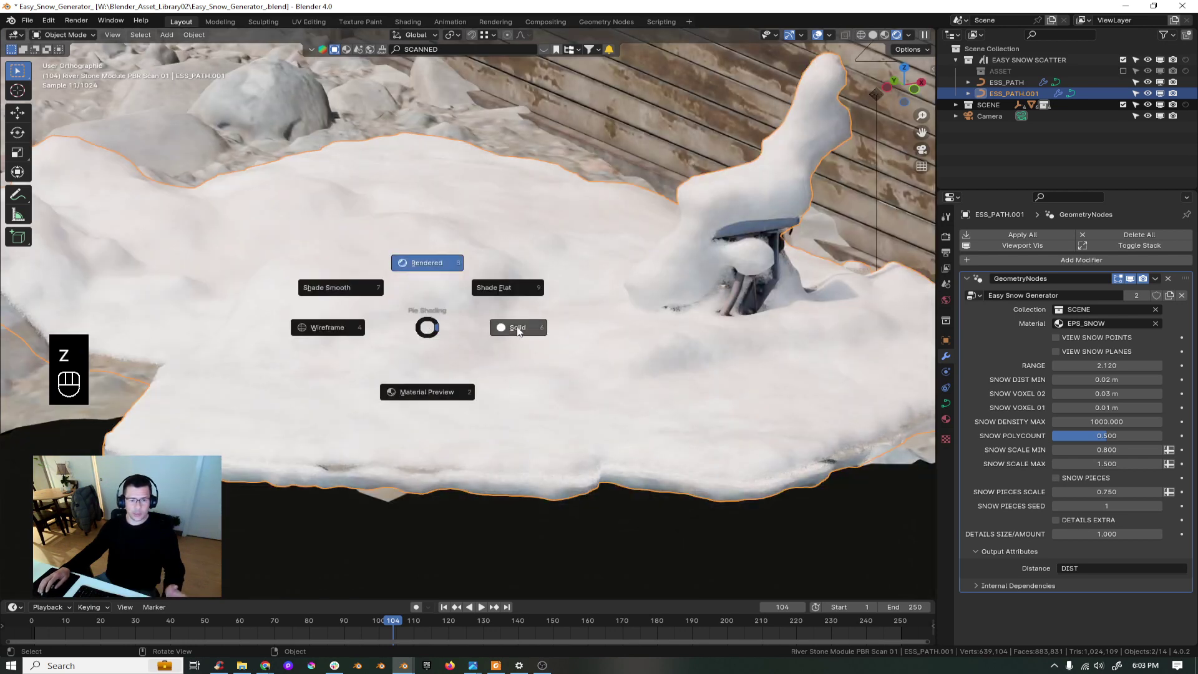
click(517, 328)
scroll(517, 327, down, 1)
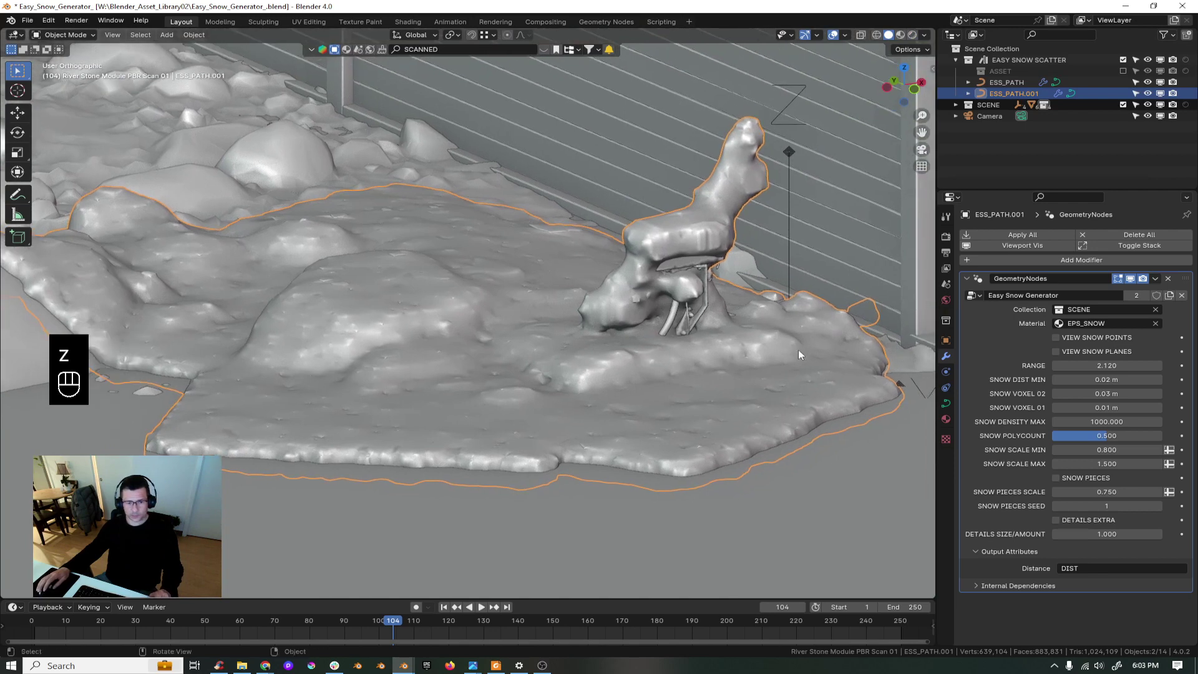
click(1114, 409)
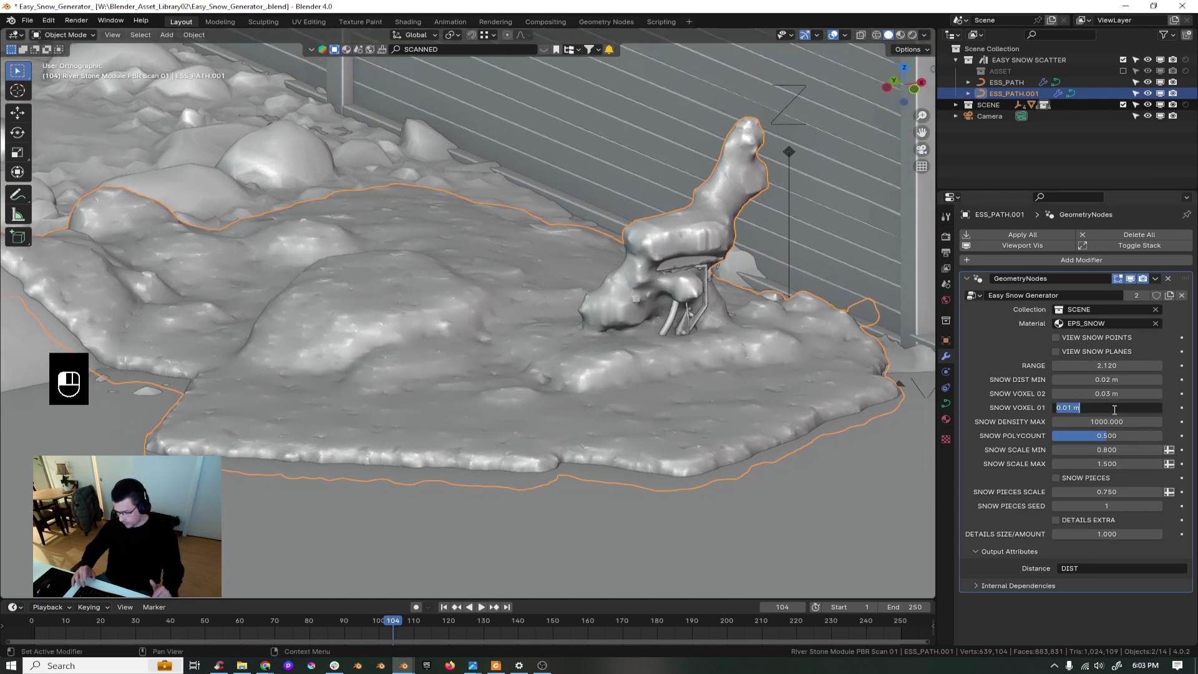
key(BackSpace)
text(.03)
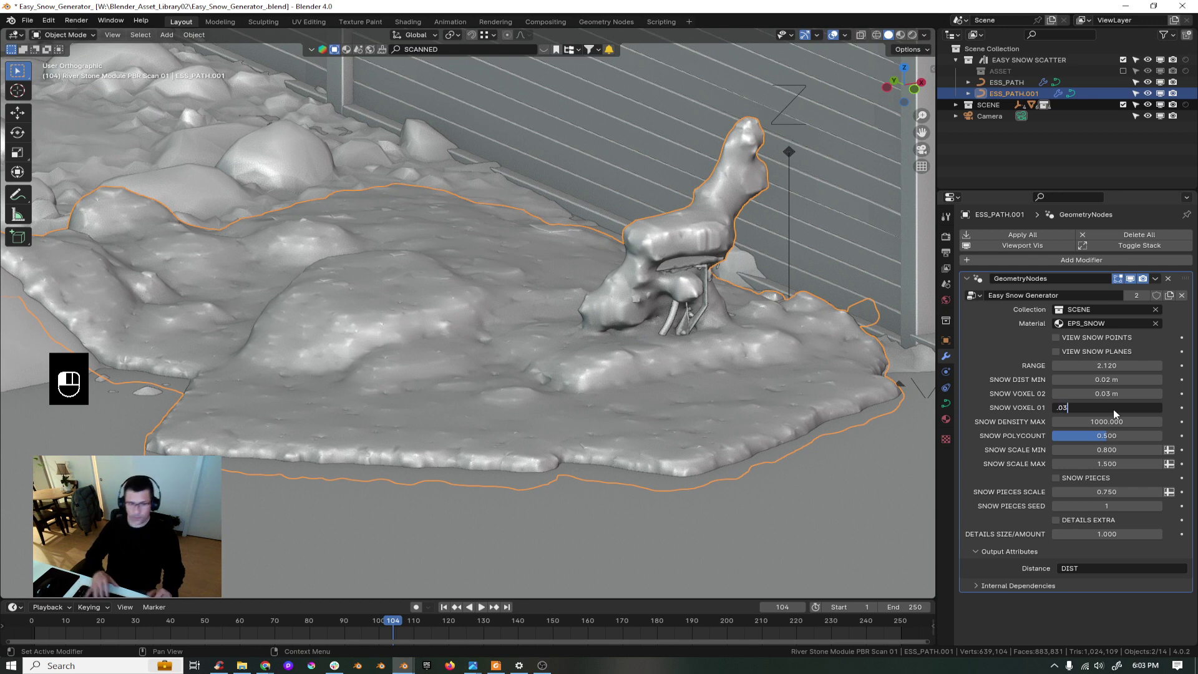
key(Return)
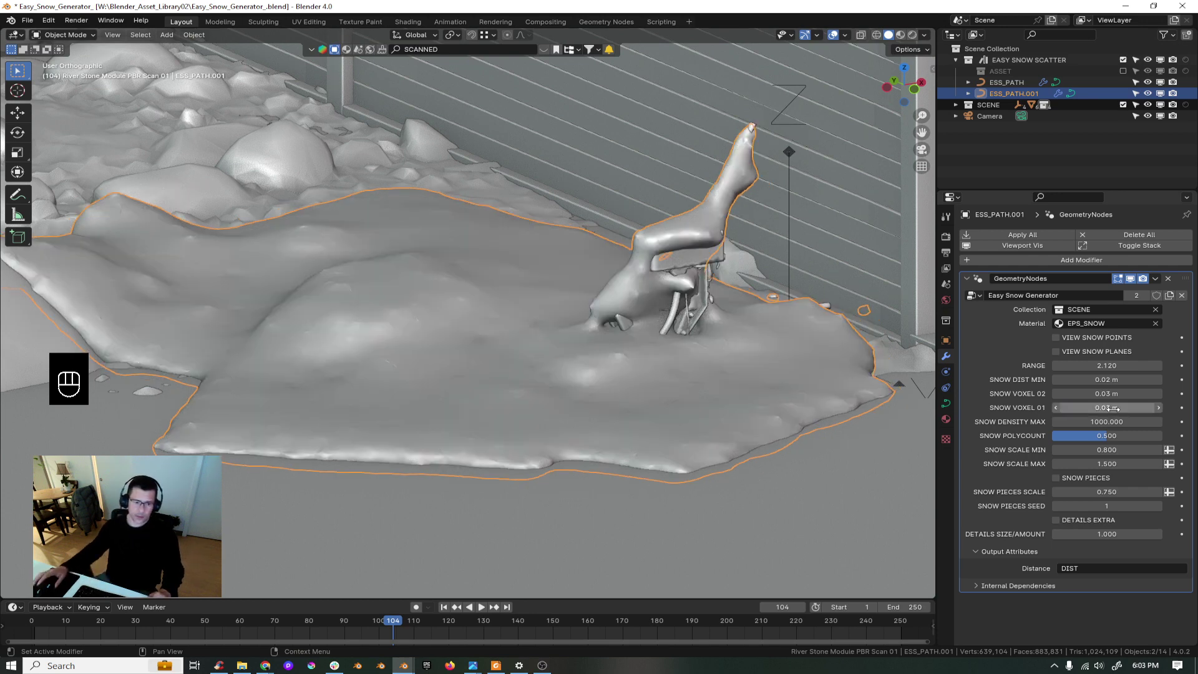
- Enable SNOW PIECES for ESS_PATH.001 and examine the scattered snow chunks from several angles
click(1056, 479)
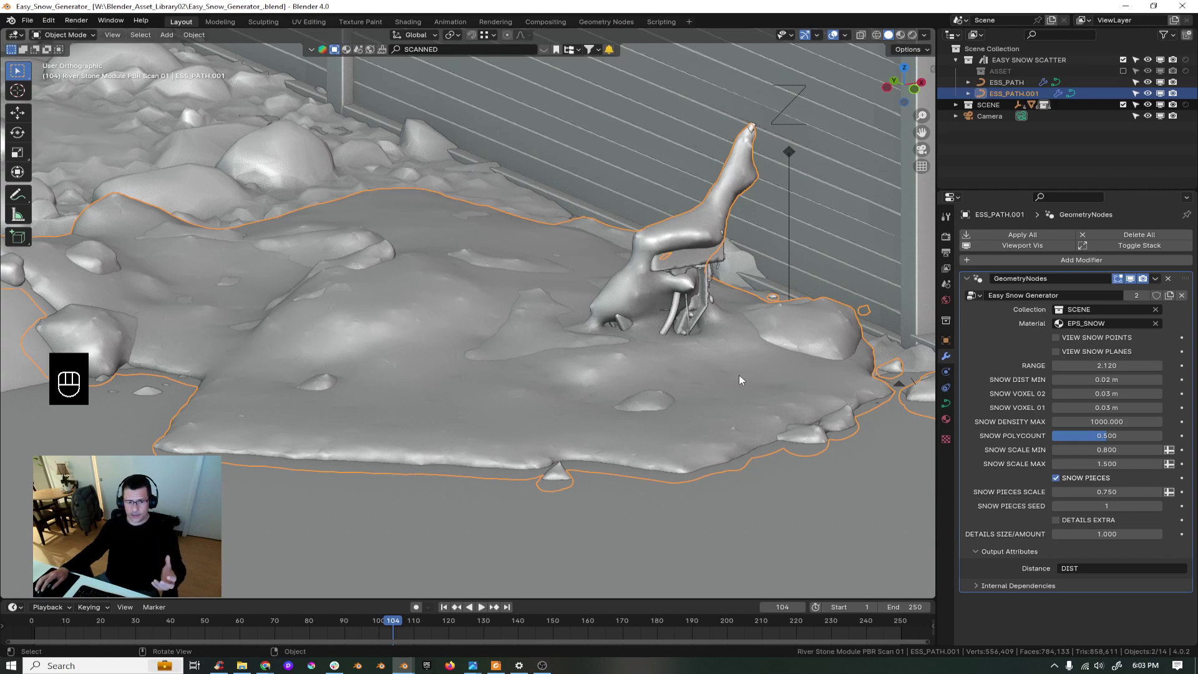
middle_drag(562, 378, 586, 397)
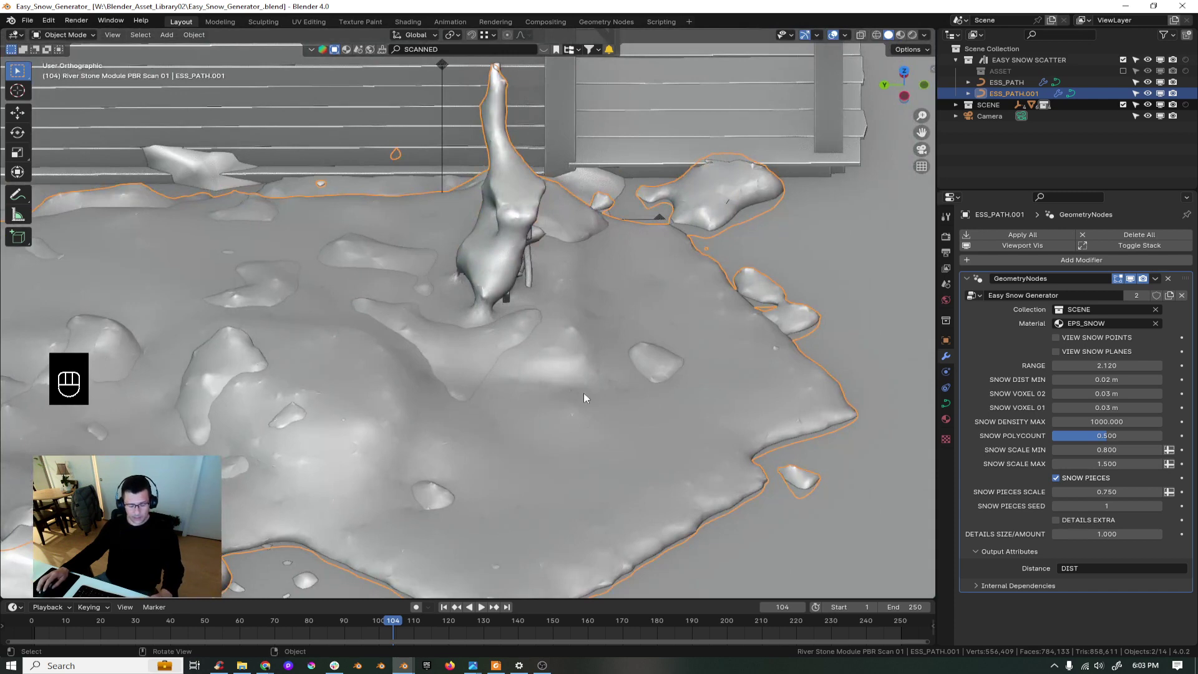
key(shift+a)
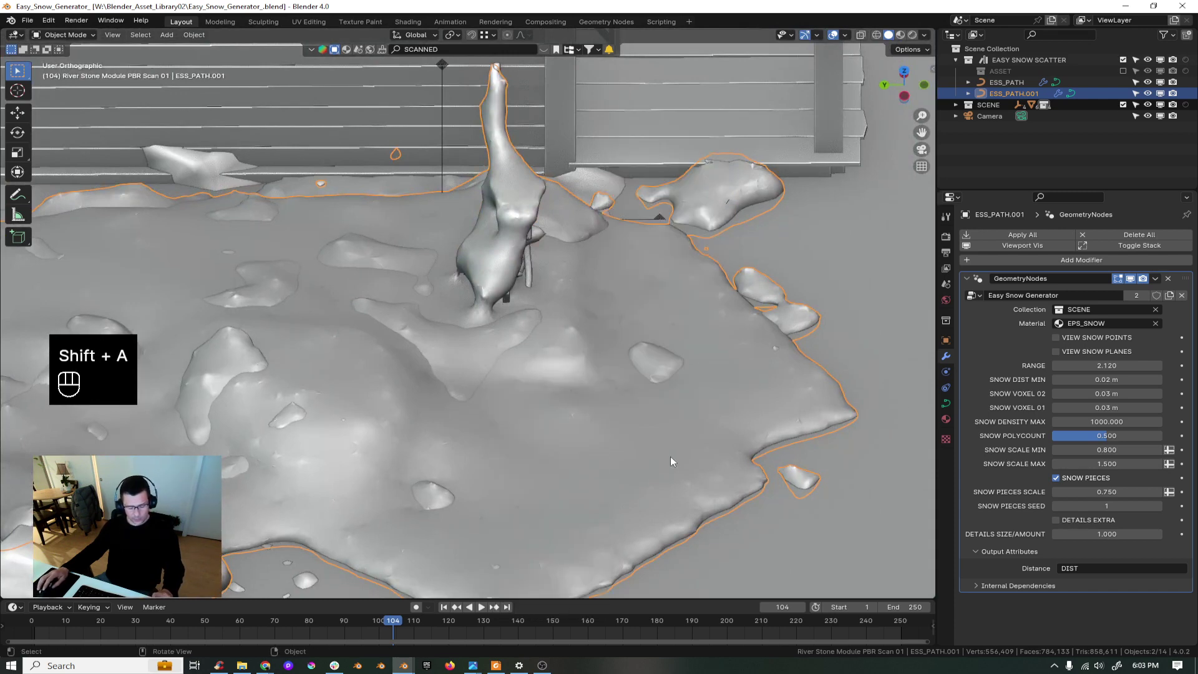
key(alt+z)
middle_drag(503, 419, 454, 424)
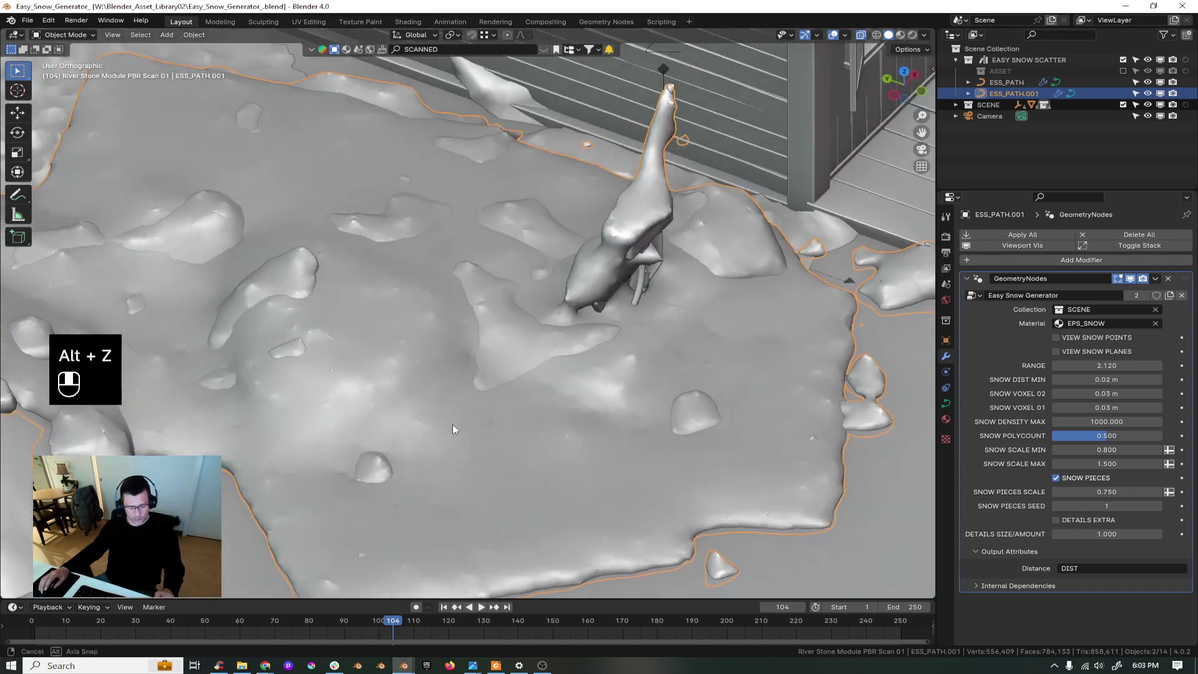
key(shift+z)
middle_drag(705, 437, 661, 380)
key(shift+z)
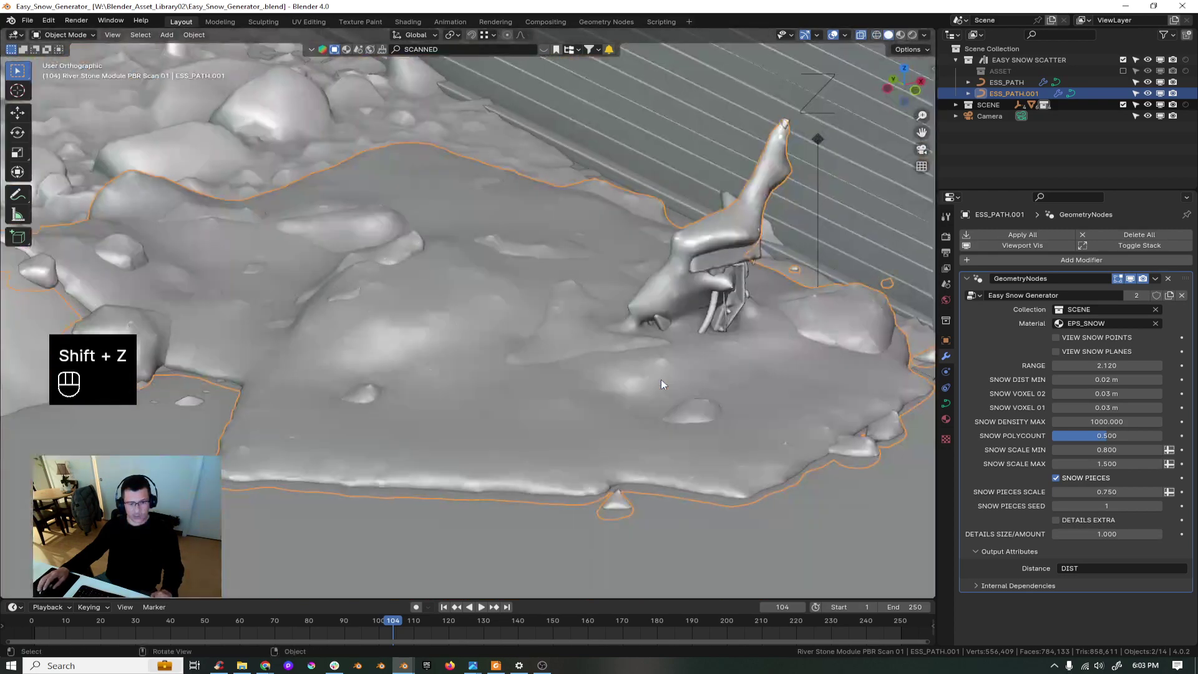
mouse_move(752, 379)
middle_down()
mouse_move(677, 413)
mouse_move(486, 392)
middle_up()
scroll(486, 392, up, 1)
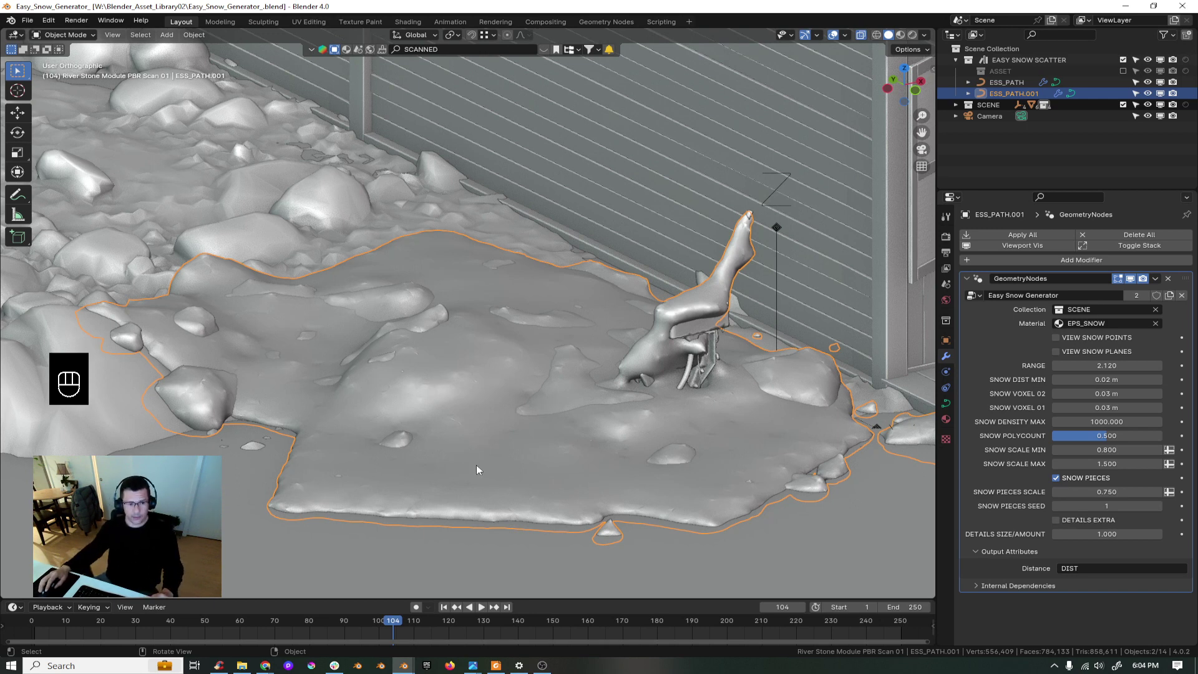
- Preview the snow patch with its scattered pieces in rendered shading from a low and a higher angle
key(z)
click(546, 291)
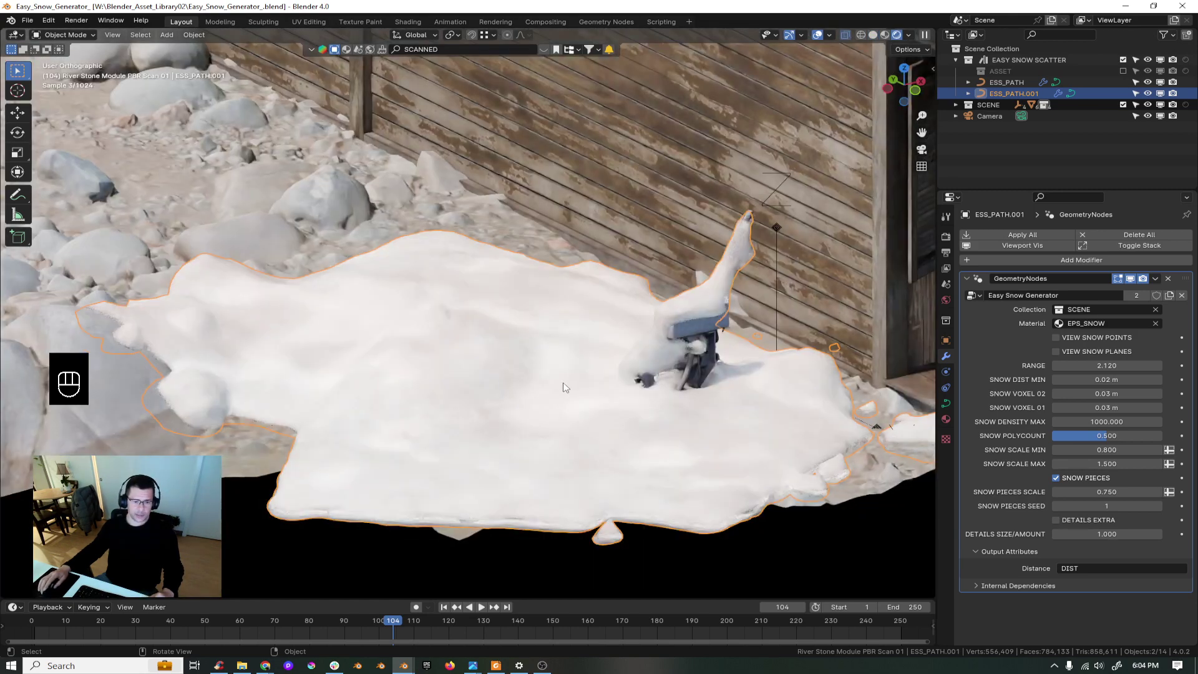
middle_drag(564, 388, 529, 370)
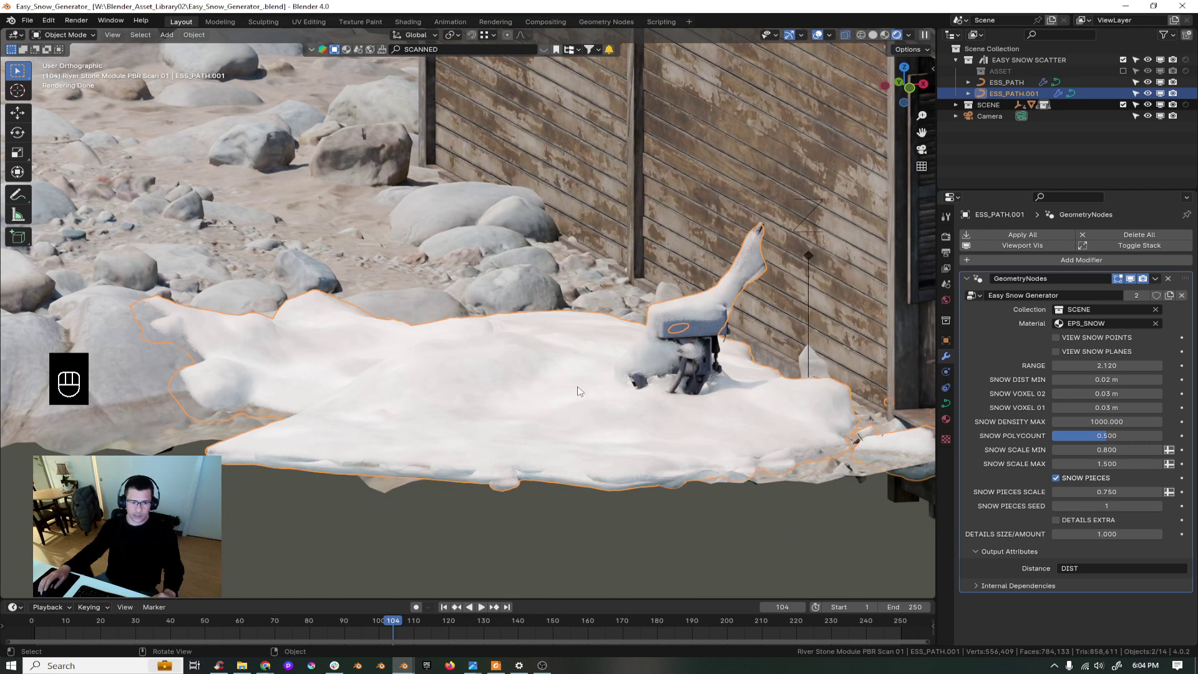
middle_drag(492, 394, 530, 405)
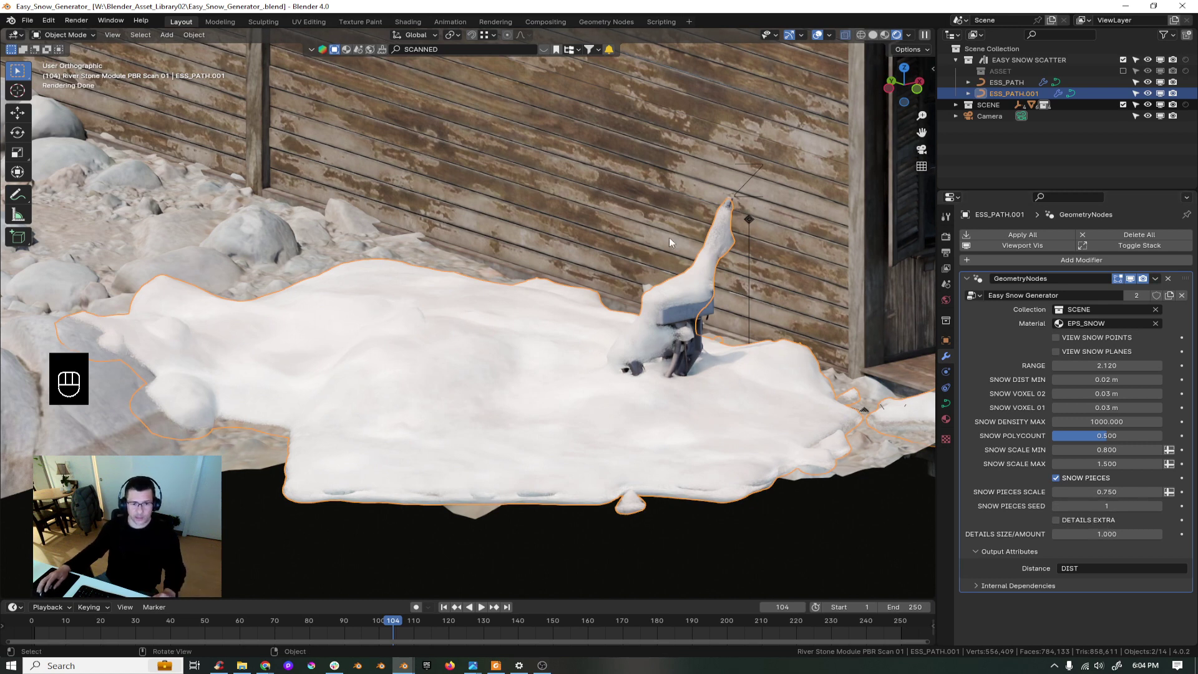
- Try a SNOW PIECES SEED of 2 and return the seed to 1
click(1159, 507)
click(1159, 508)
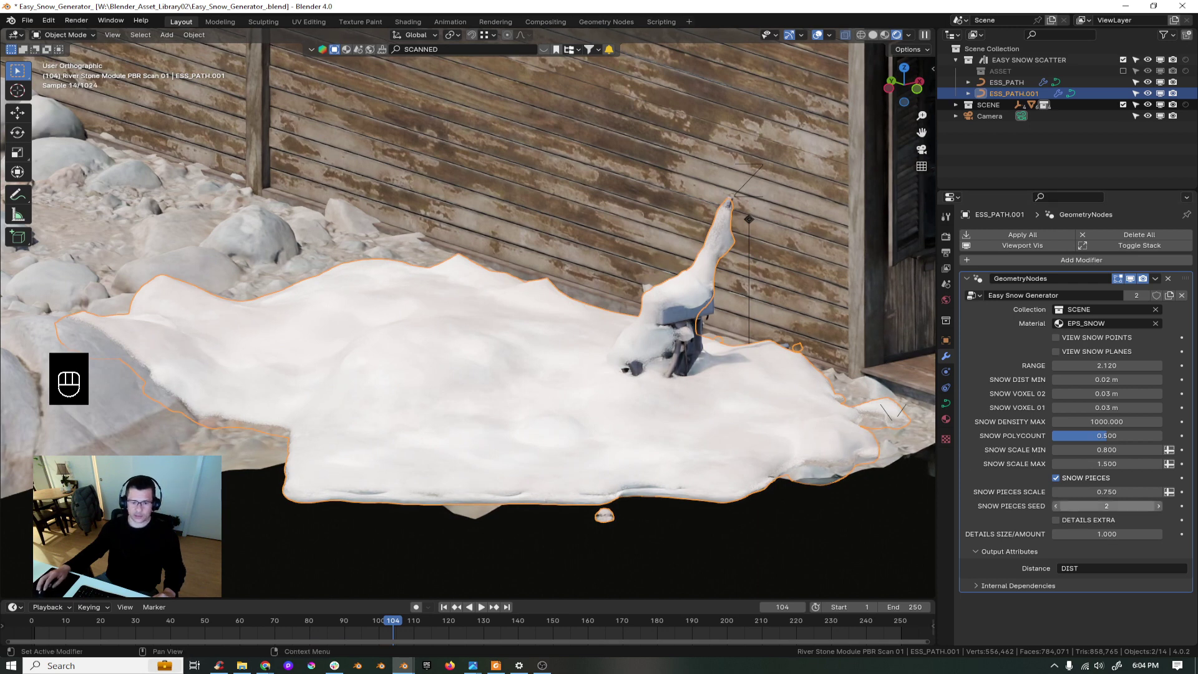
click(1056, 506)
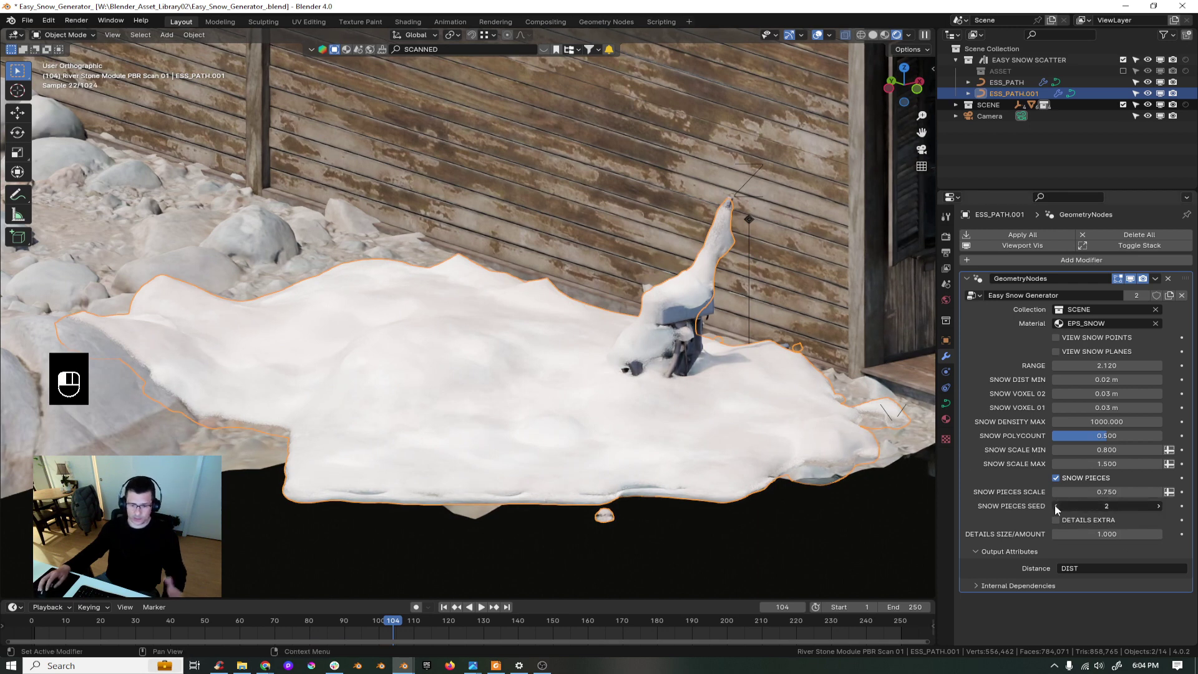
- Set SNOW PIECES SCALE to 0.2 and view the patch in solid shading
click(1112, 493)
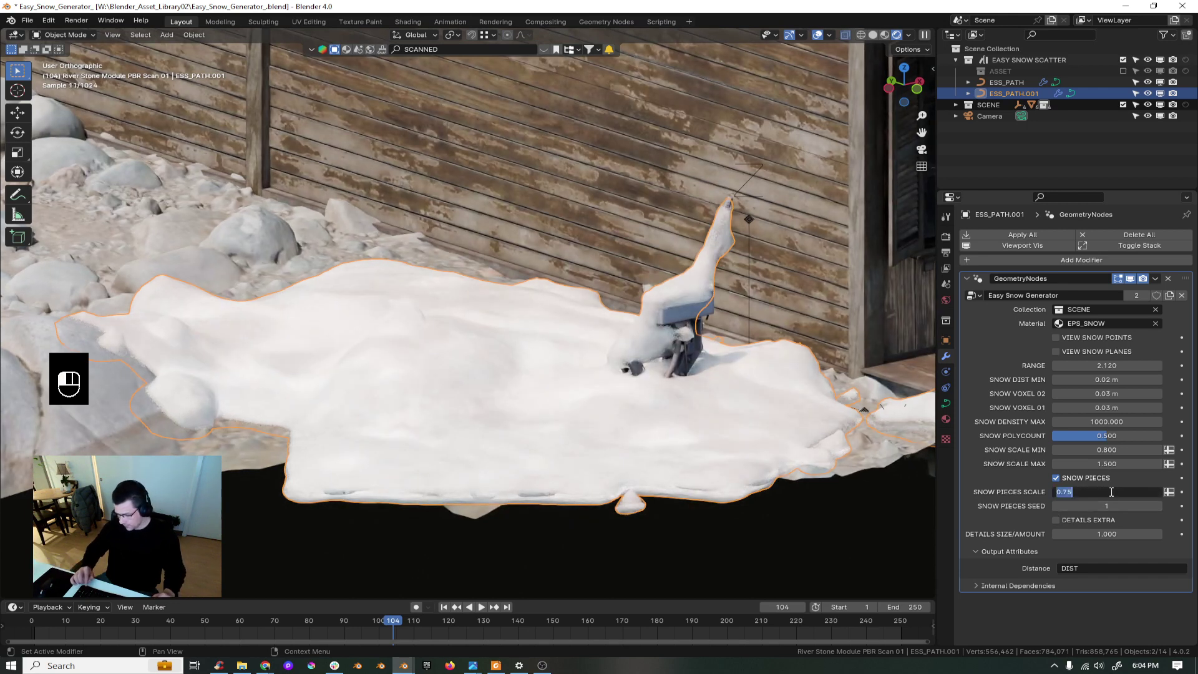
text(0.2)
key(Return)
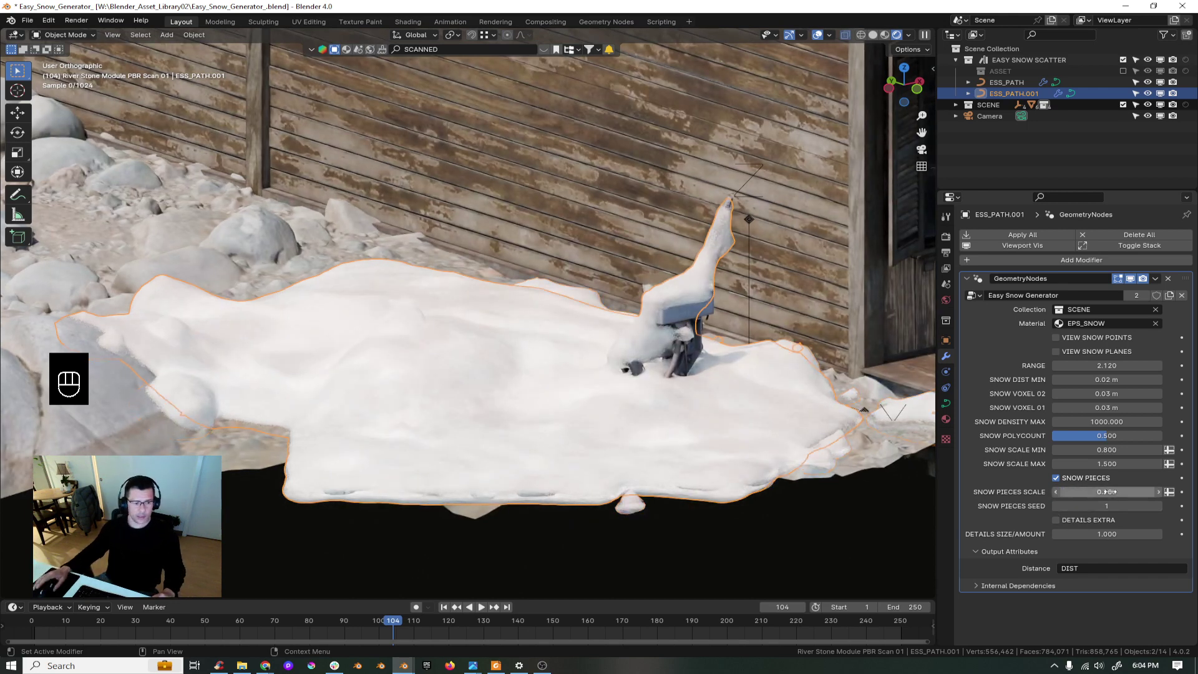
key(z)
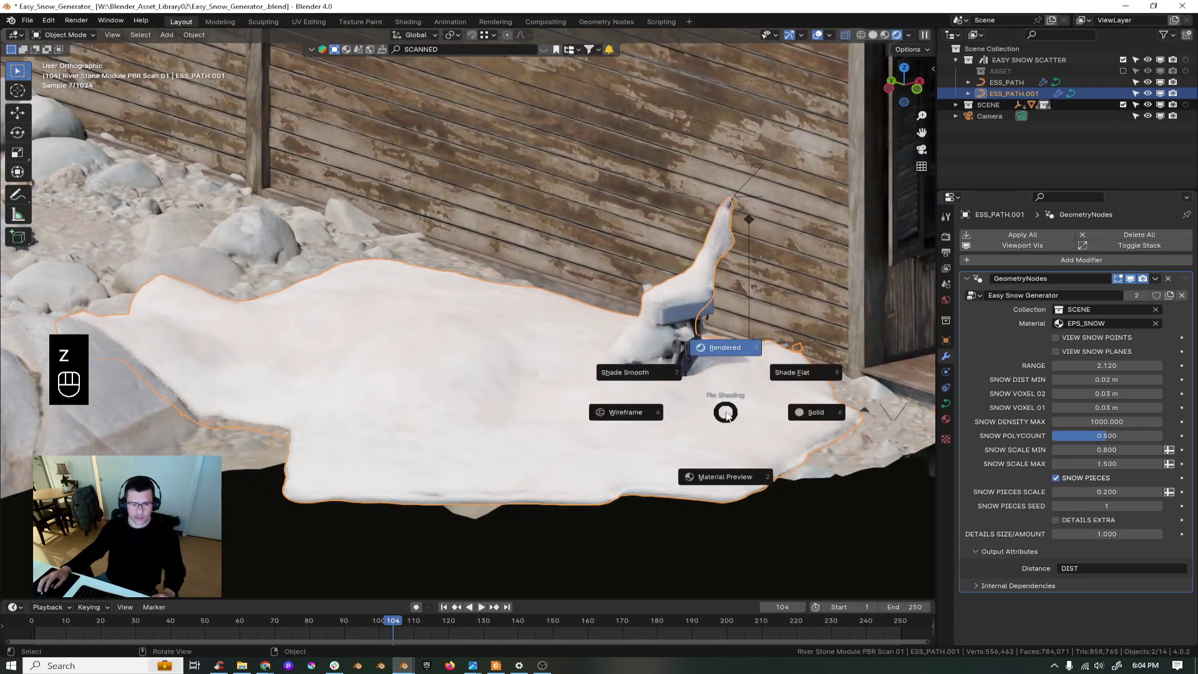
click(803, 414)
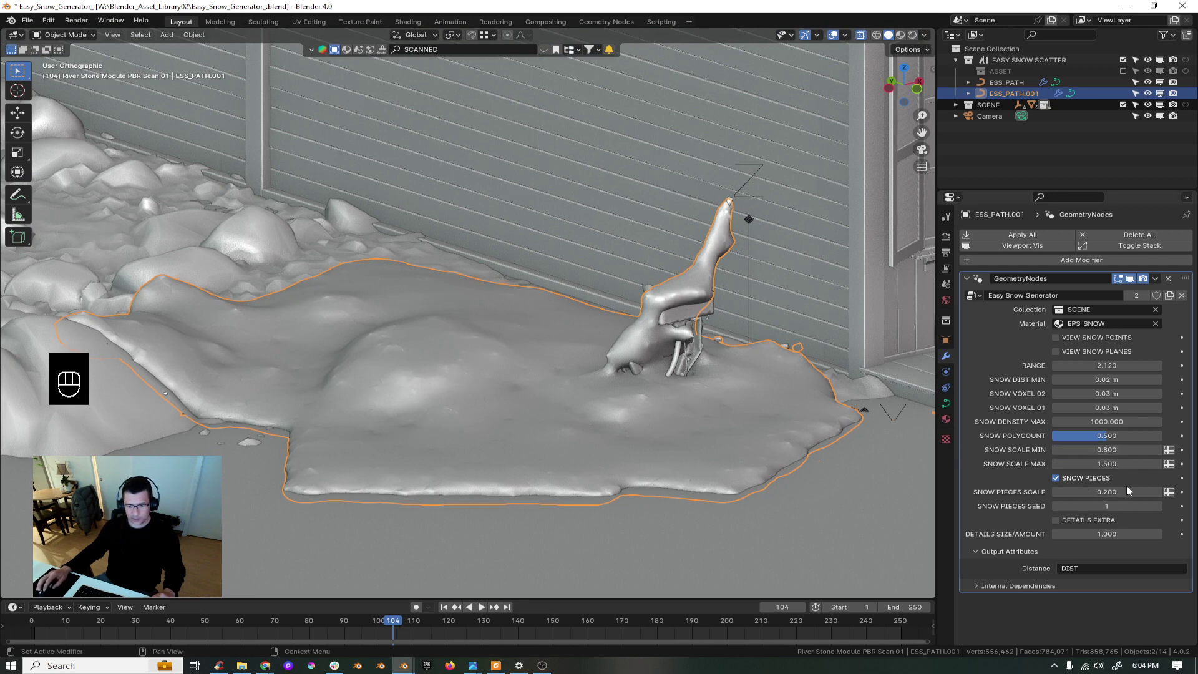
- Try a SNOW PIECES SCALE of 0.5 for the snow patch
click(1118, 491)
key(BackSpace)
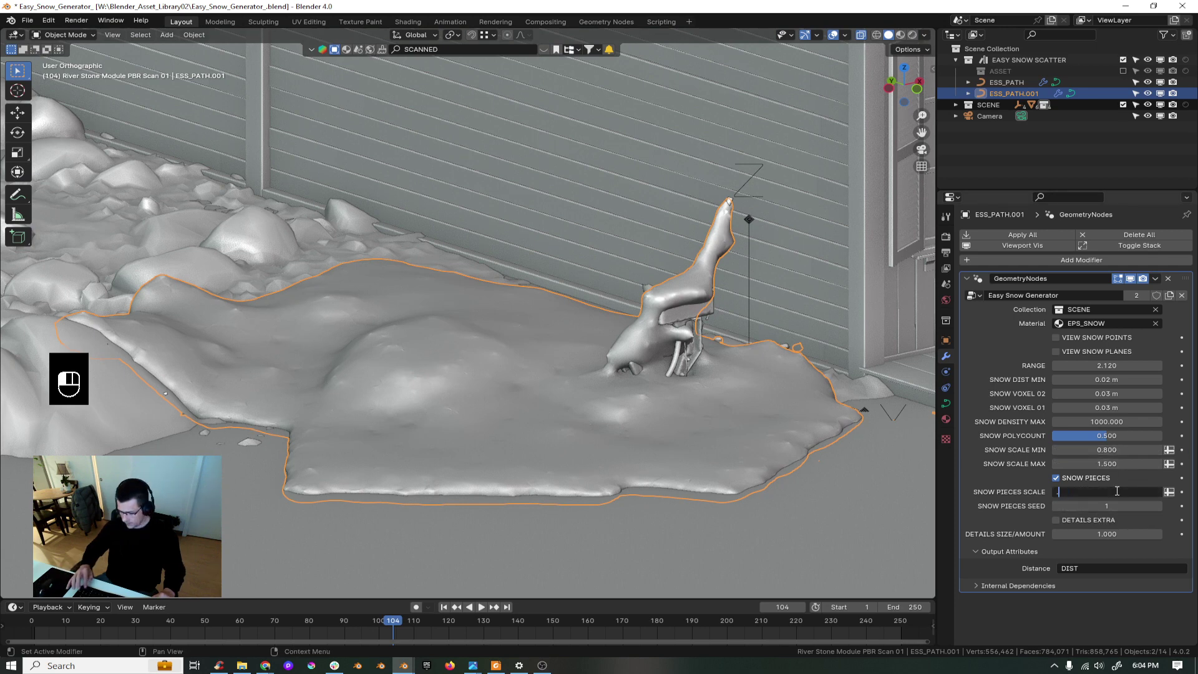
text(.5)
key(Return)
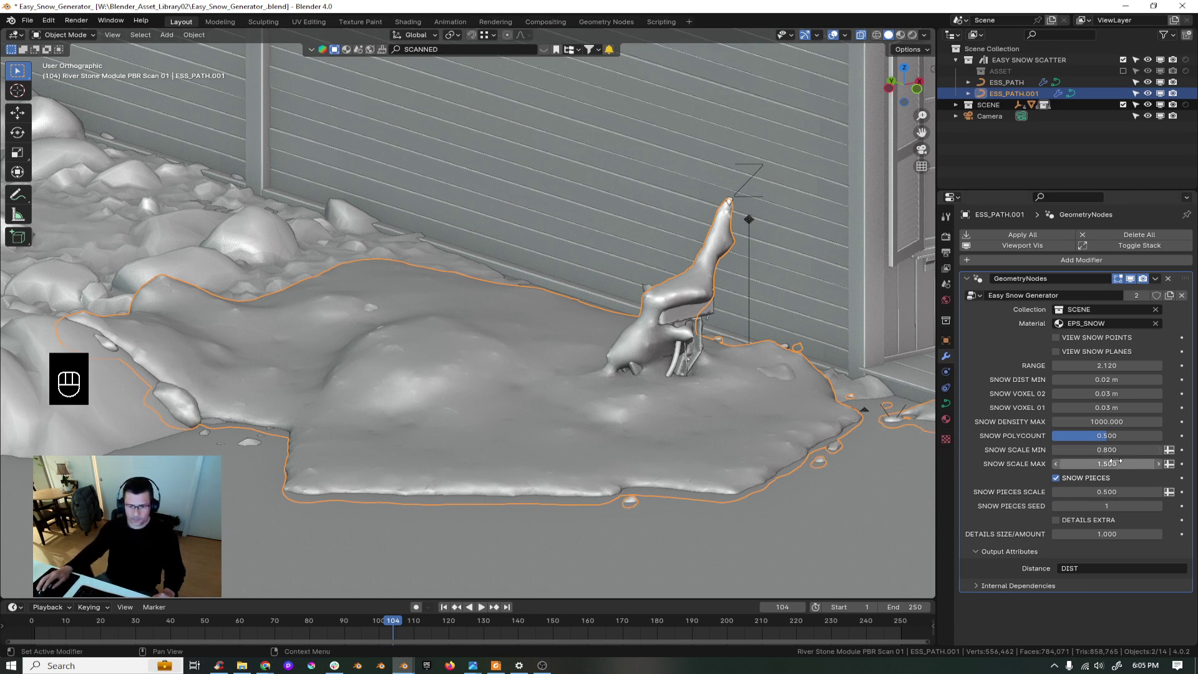
- Set SNOW PIECES SCALE to 0.7 and view the snow chunks from a low angle
click(1111, 492)
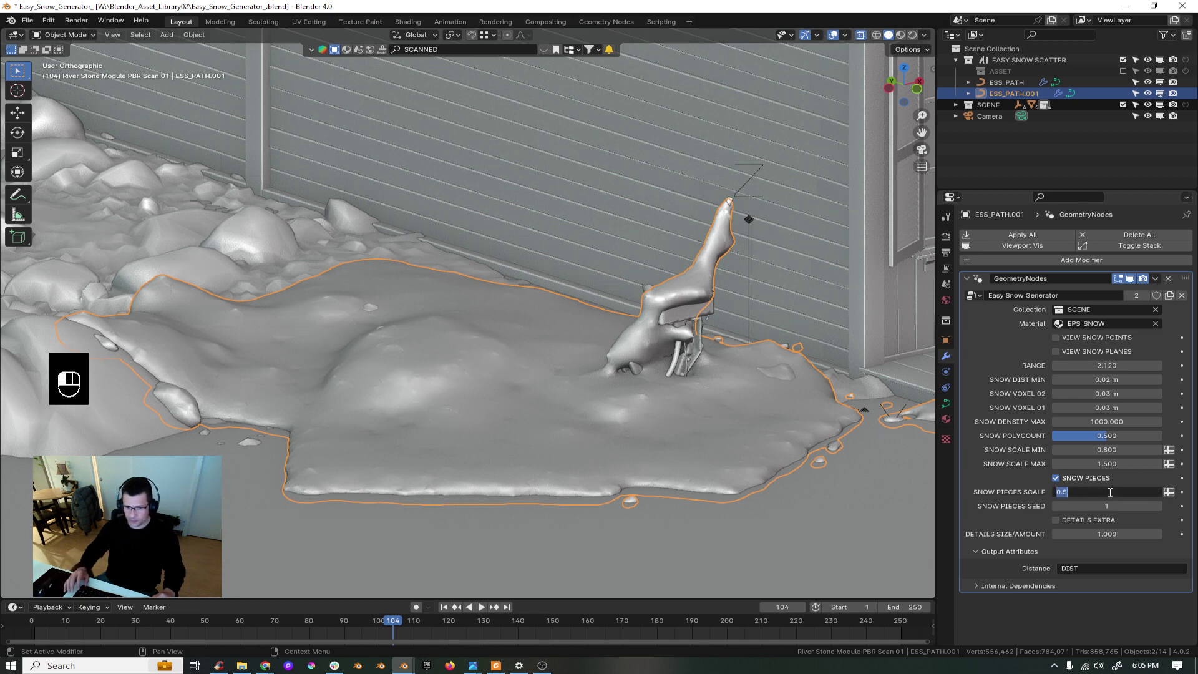
text(.7)
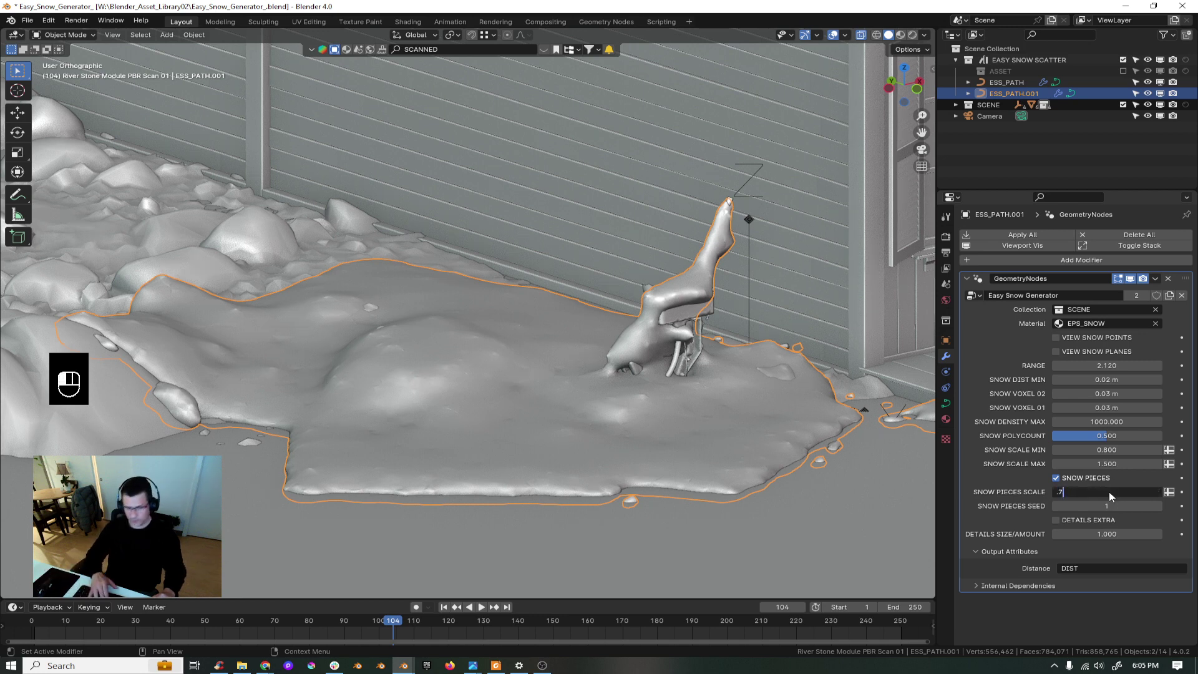
key(Return)
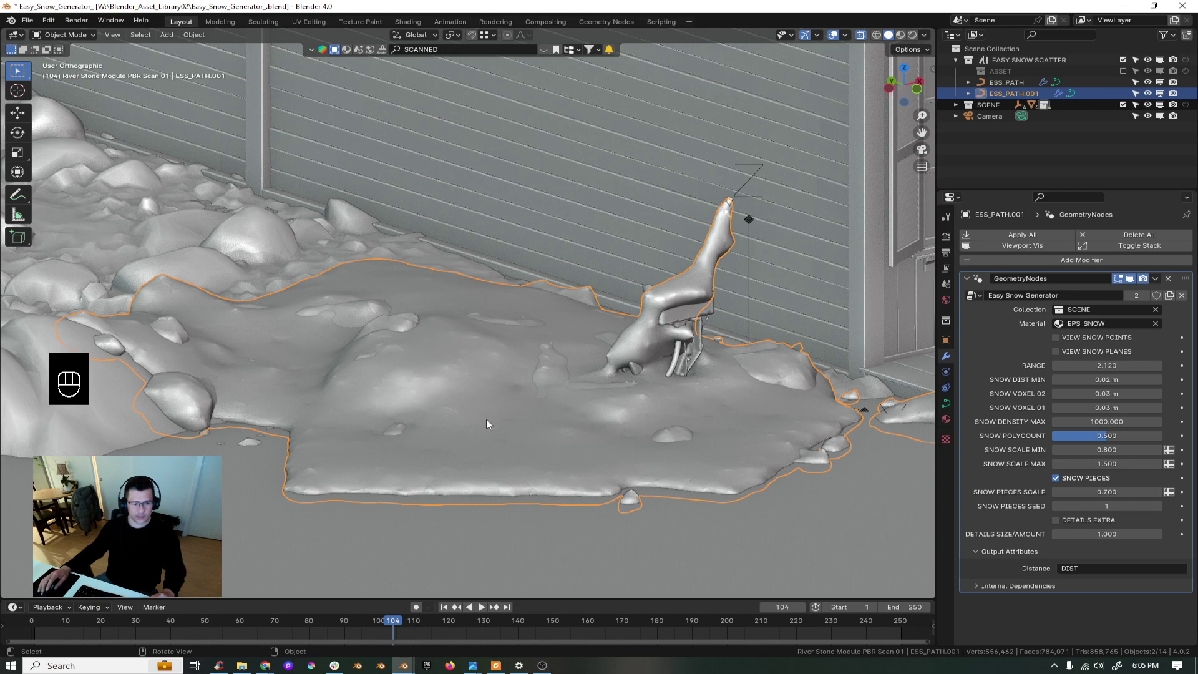
middle_drag(485, 420, 440, 413)
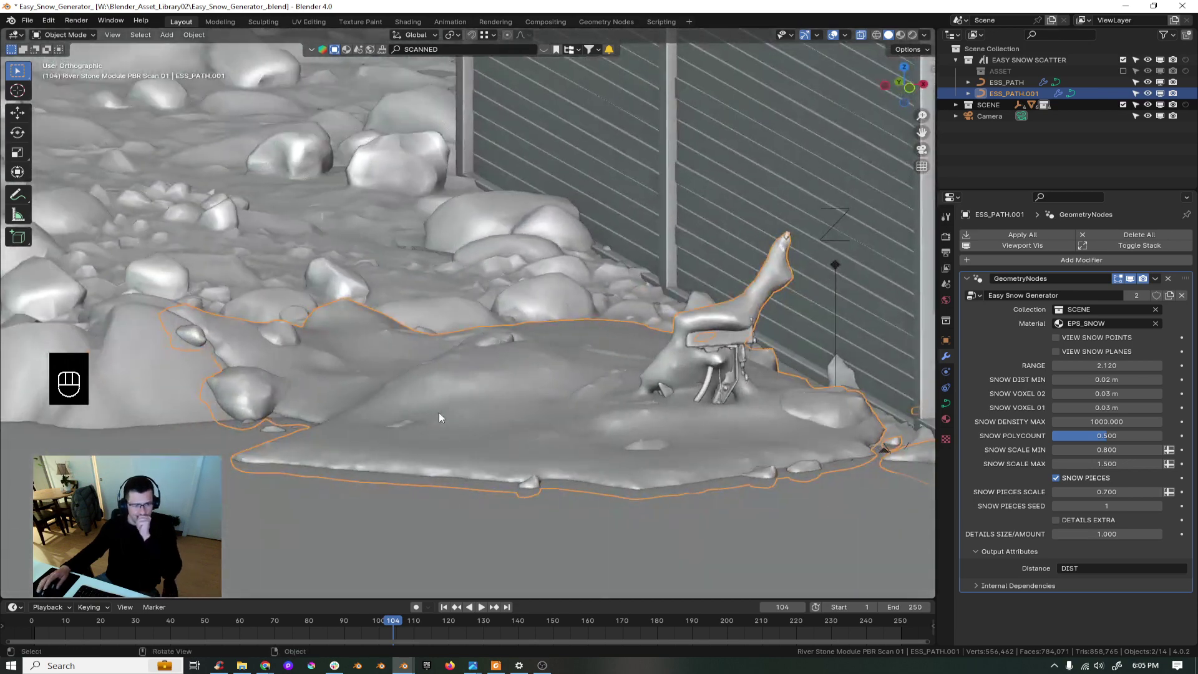
- Enable DETAILS EXTRA for ESS_PATH.001 and inspect the small fragments along the snow patch's edges
click(1056, 520)
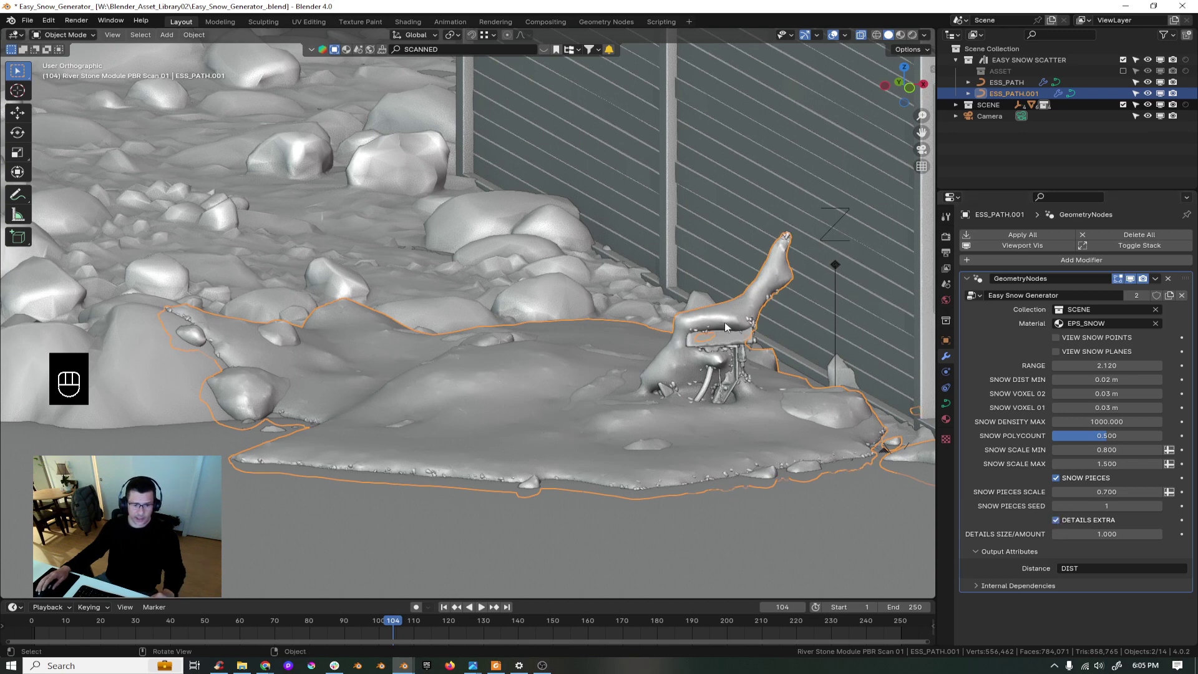
middle_drag(290, 456, 380, 486)
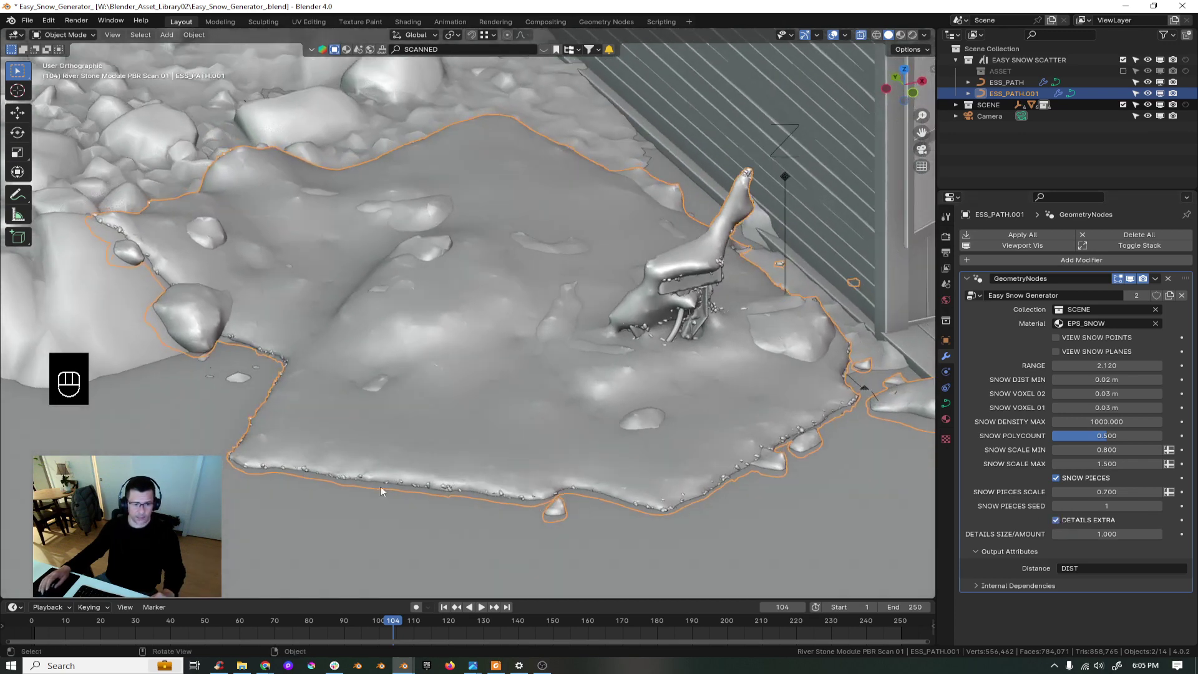
shift+middle_drag(694, 267, 747, 324)
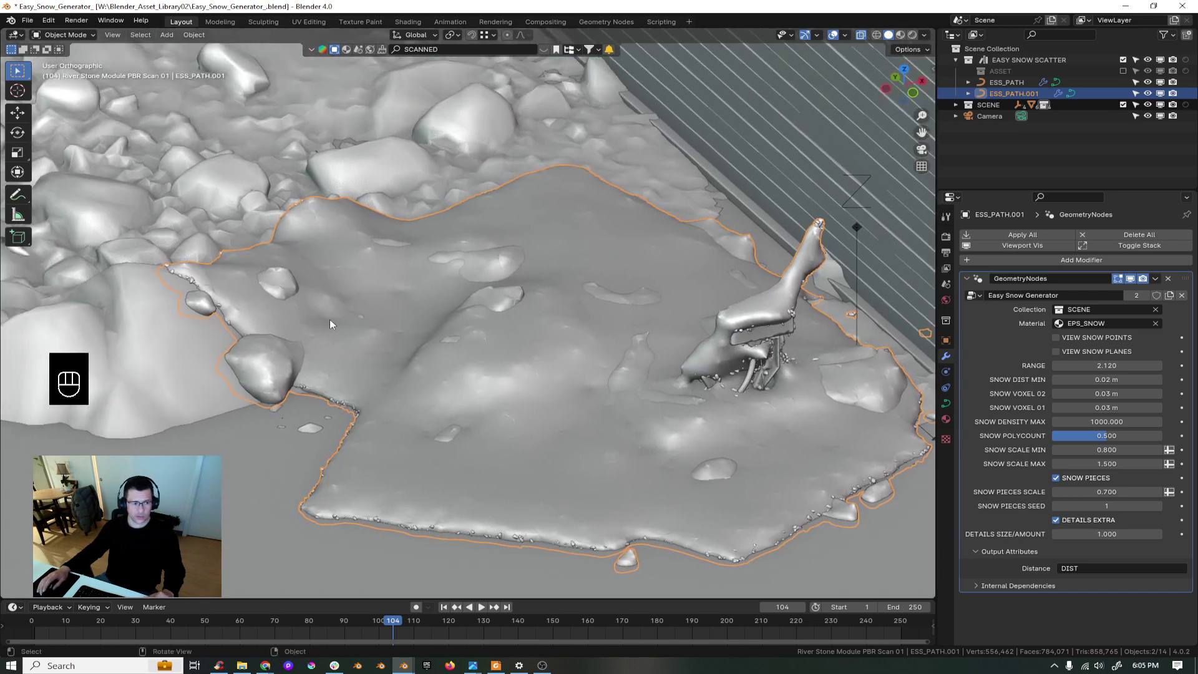
middle_drag(618, 324, 575, 295)
- Examine the extra snow details on the object near the wall up close in rendered shading
scroll(671, 262, up, 7)
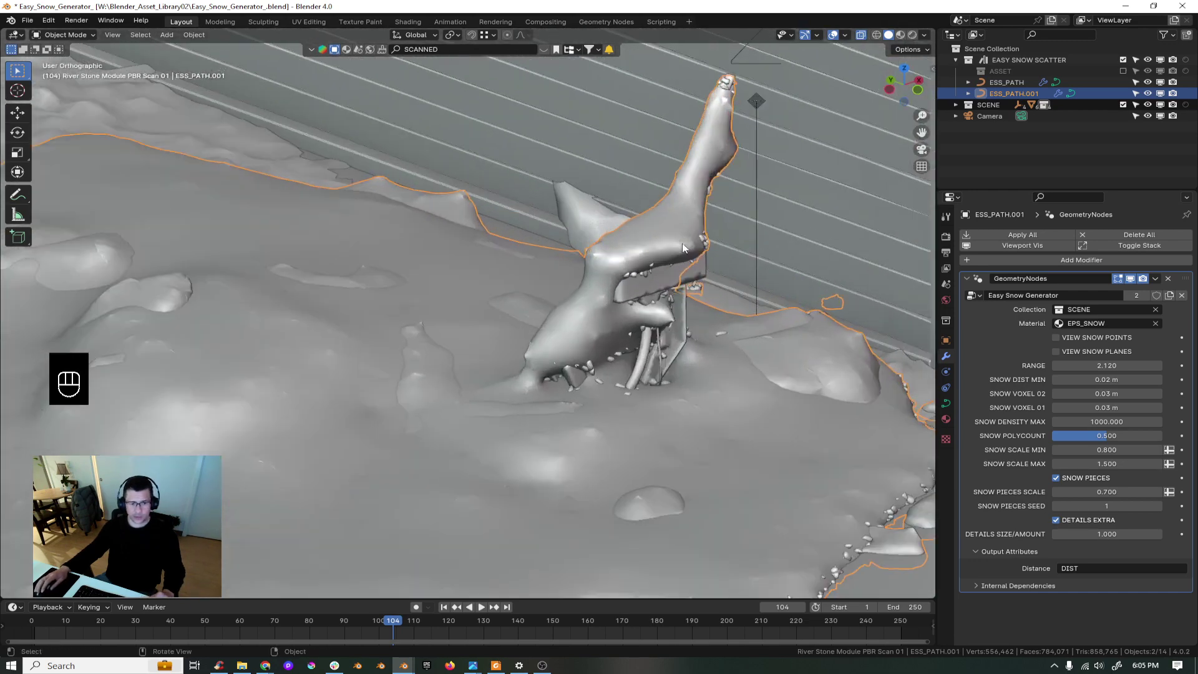
middle_drag(663, 301, 612, 301)
scroll(612, 304, down, 3)
key(z)
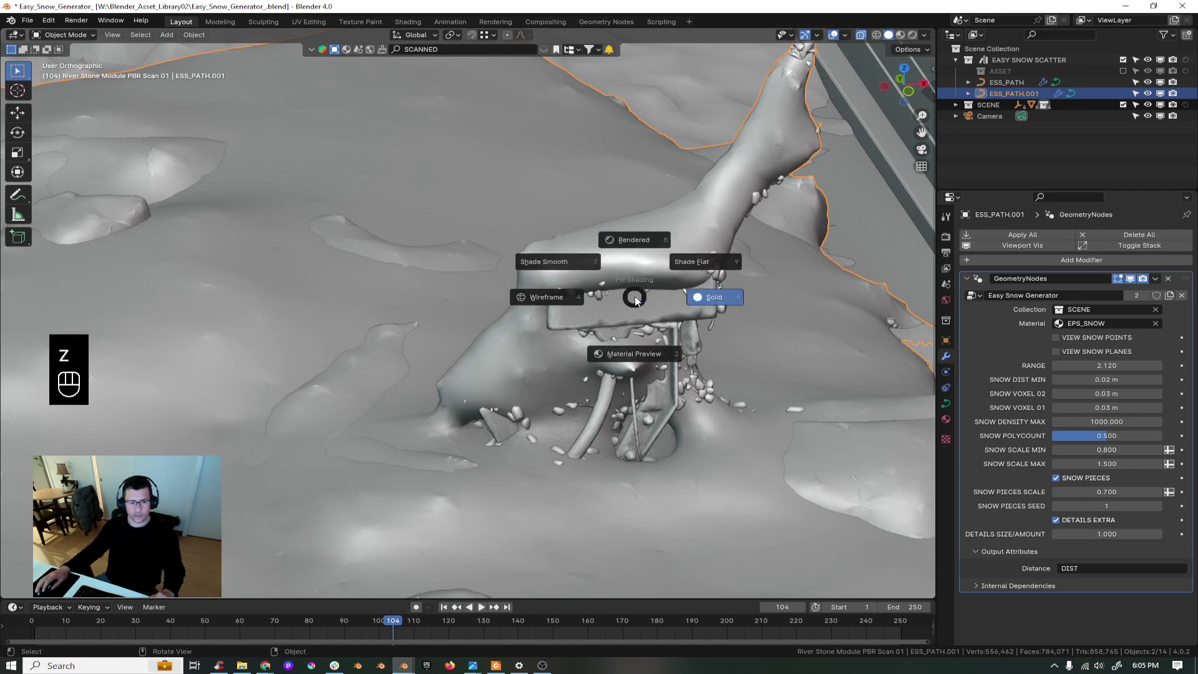
click(647, 233)
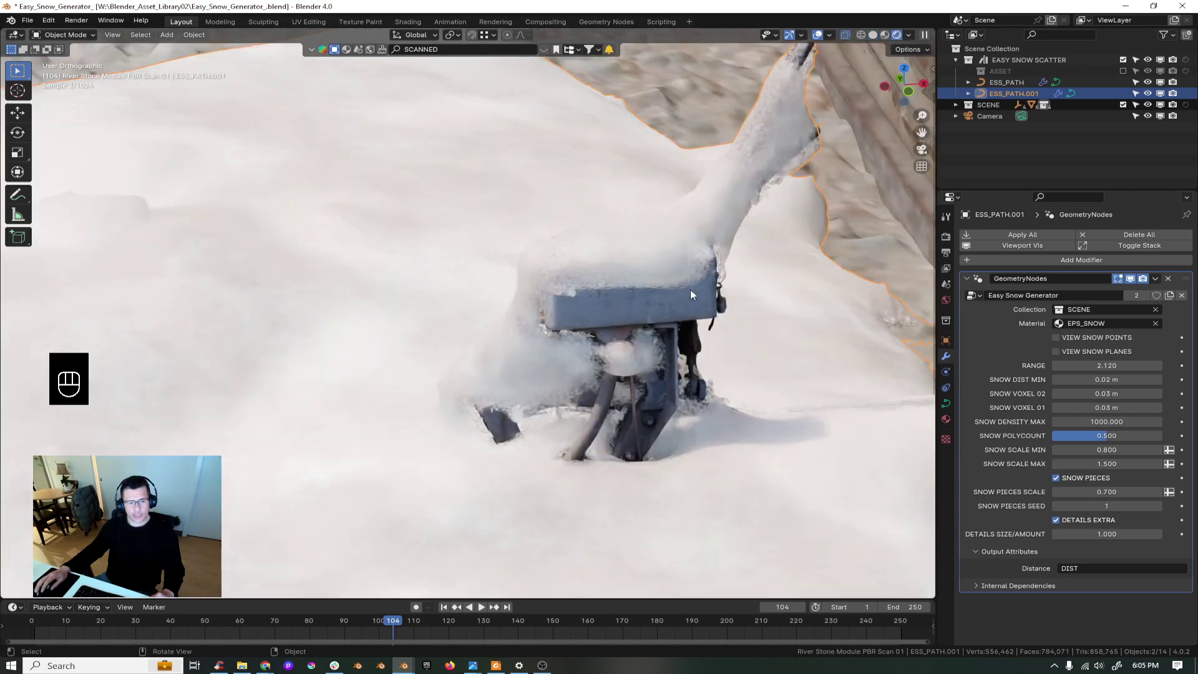
- Inspect the snow patch around the object near the wall and along its edge by the large rocks in rendered shading
scroll(581, 313, down, 3)
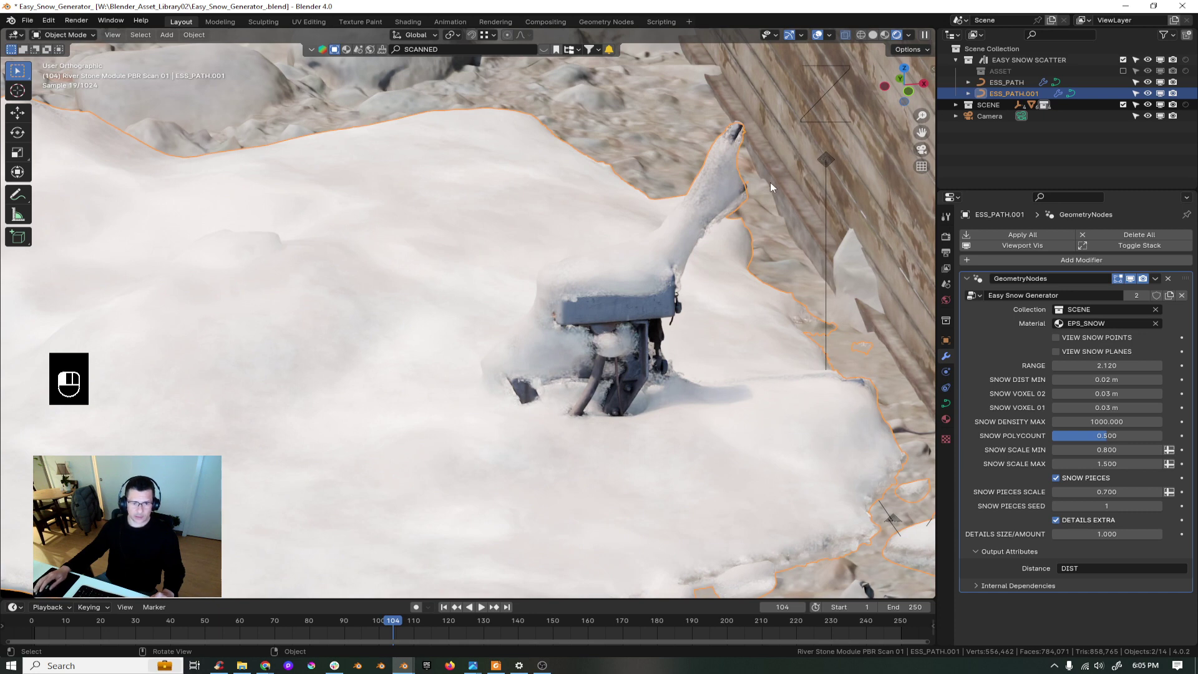
click(743, 257)
scroll(739, 258, down, 3)
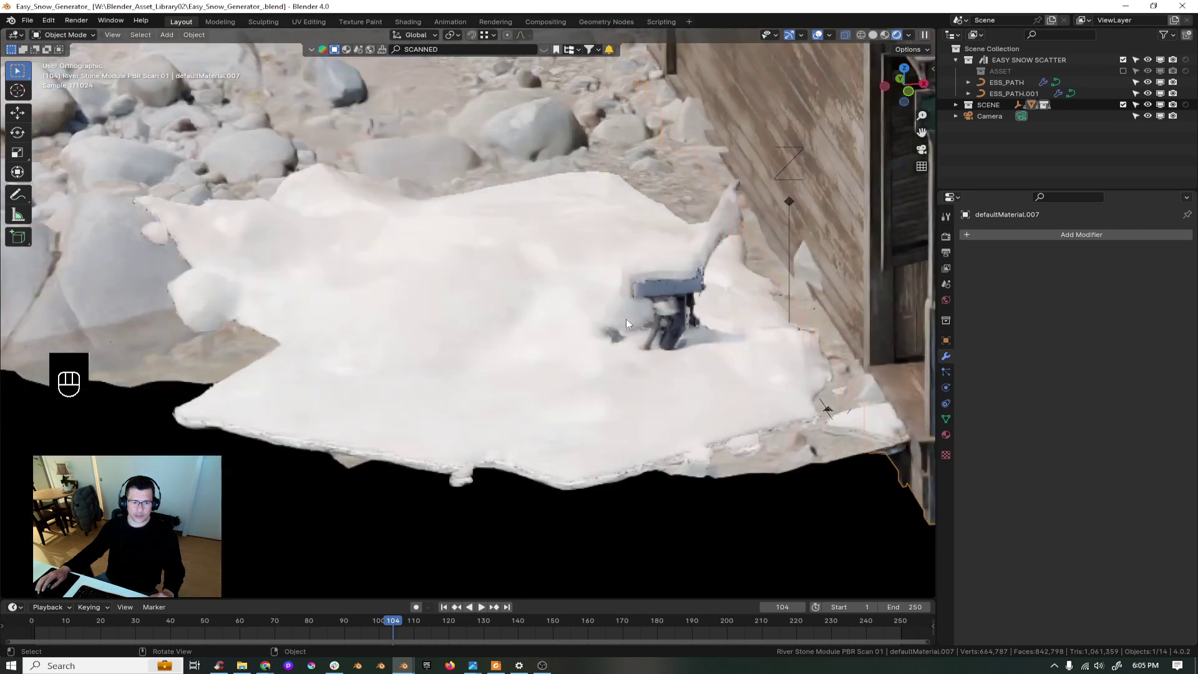
shift+middle_drag(536, 326, 830, 345)
scroll(415, 269, up, 2)
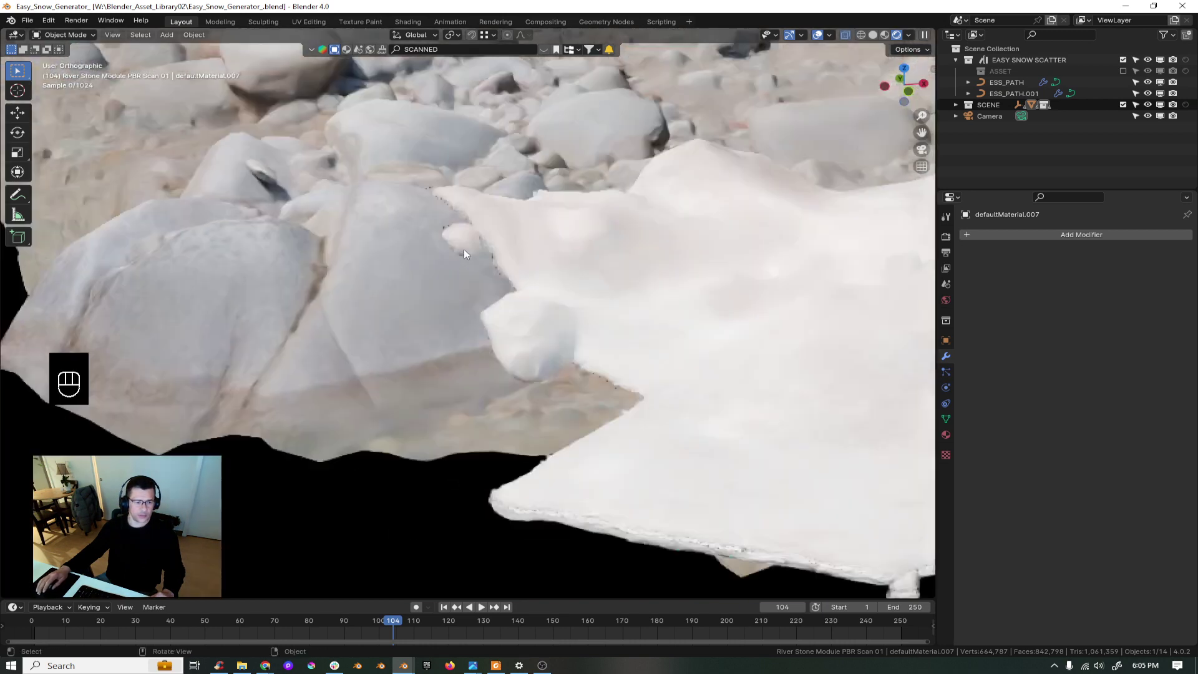
scroll(521, 227, up, 3)
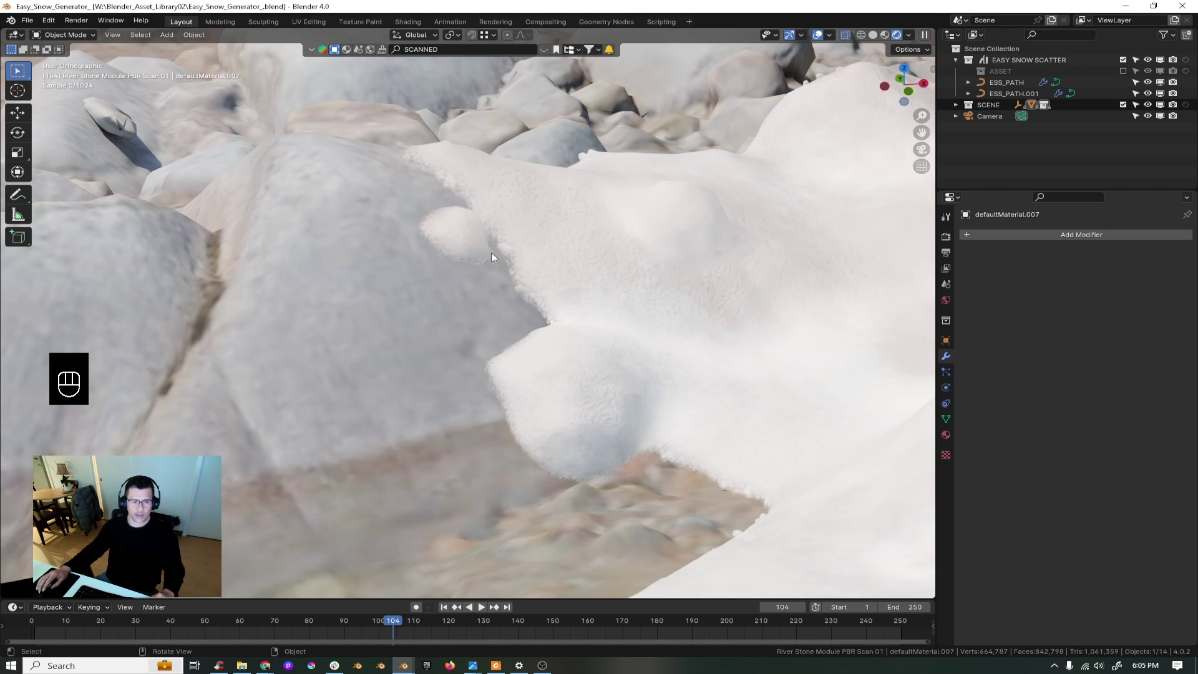
scroll(492, 252, down, 4)
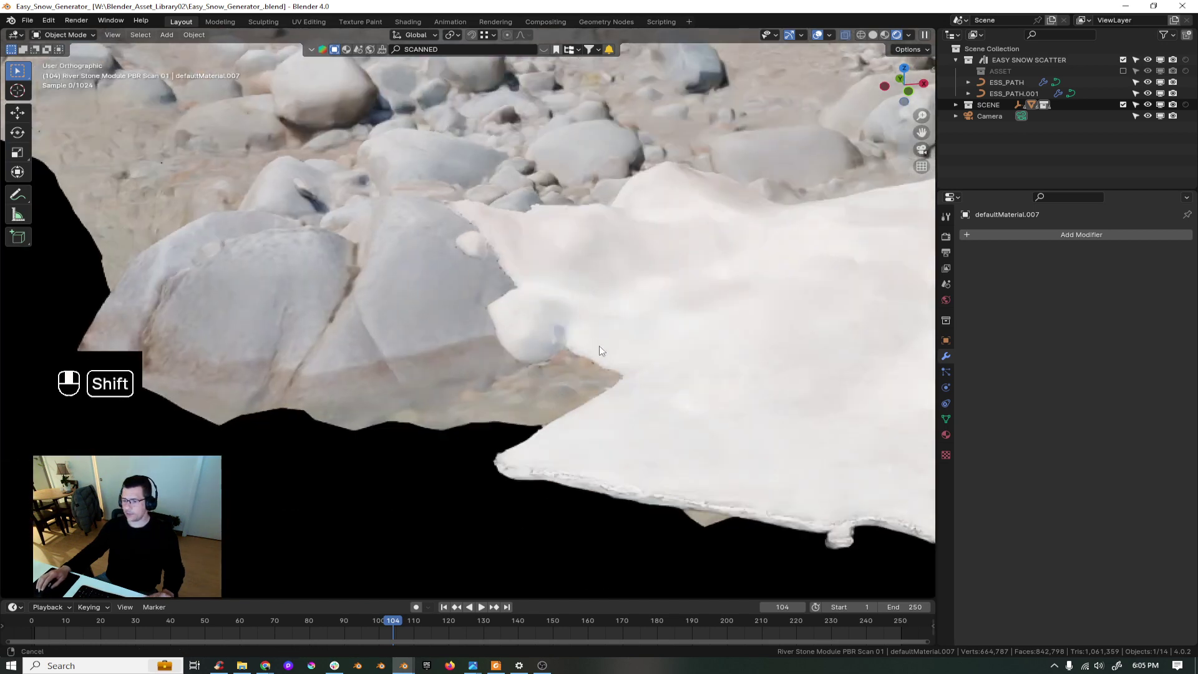
shift+middle_drag(674, 318, 595, 348)
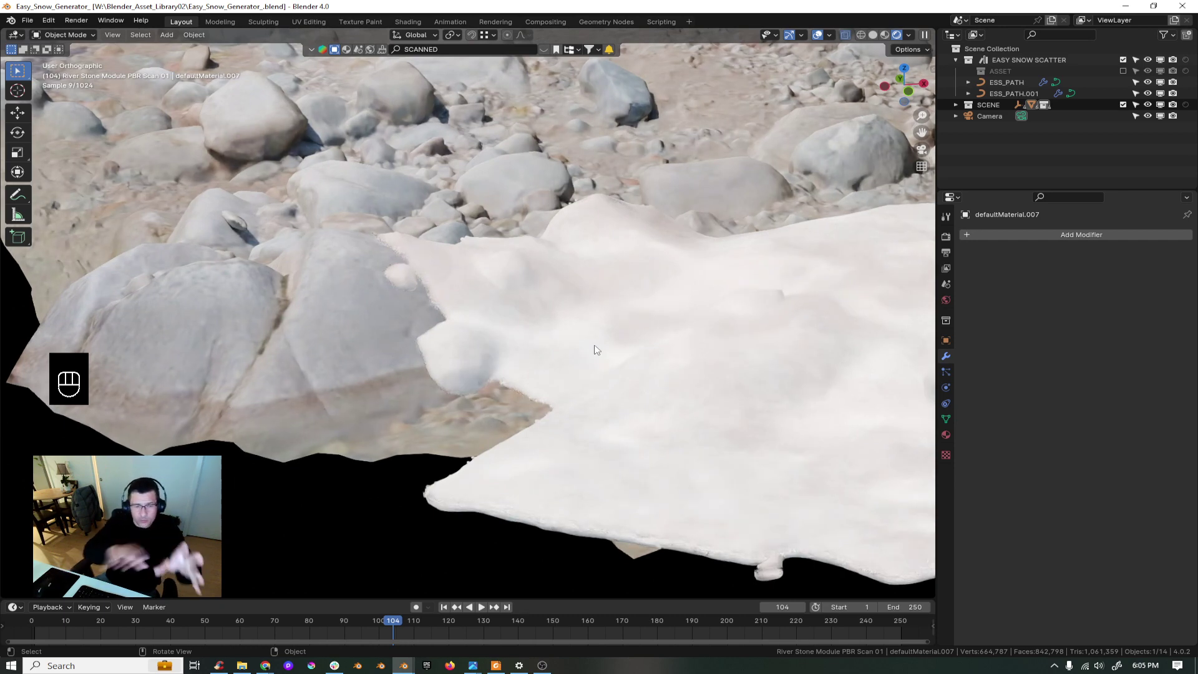
scroll(587, 327, down, 2)
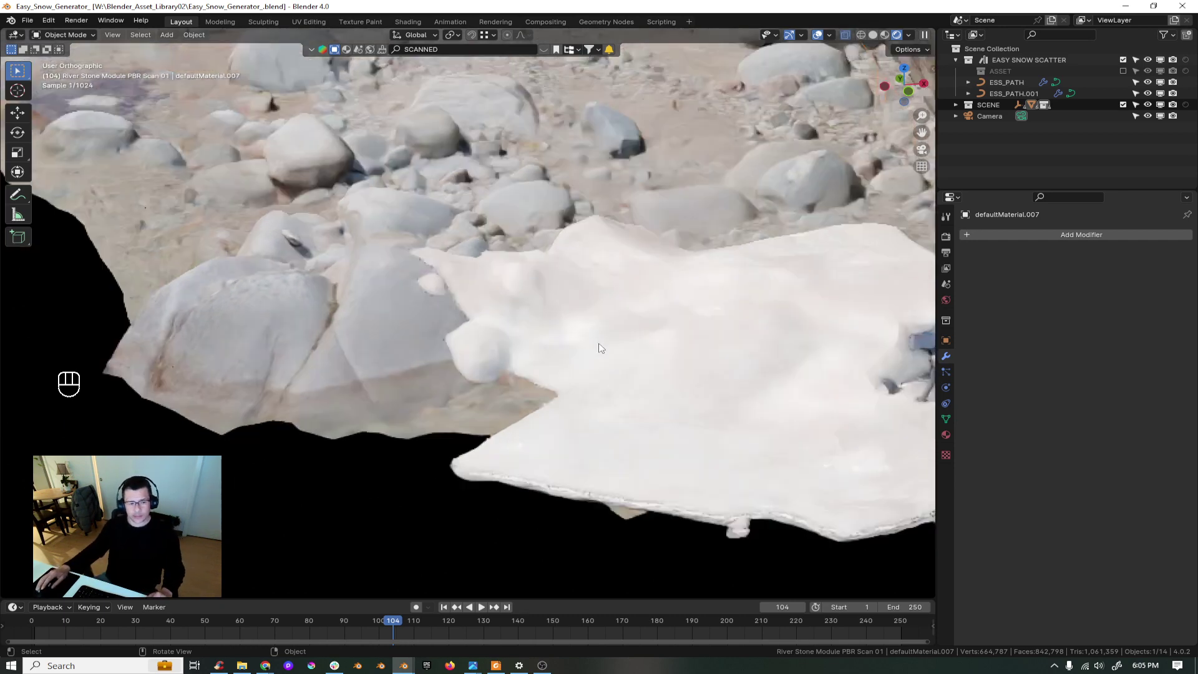
- Select the ESS_PATH.001 snow patch and try a DETAILS SIZE/AMOUNT of 5
click(712, 428)
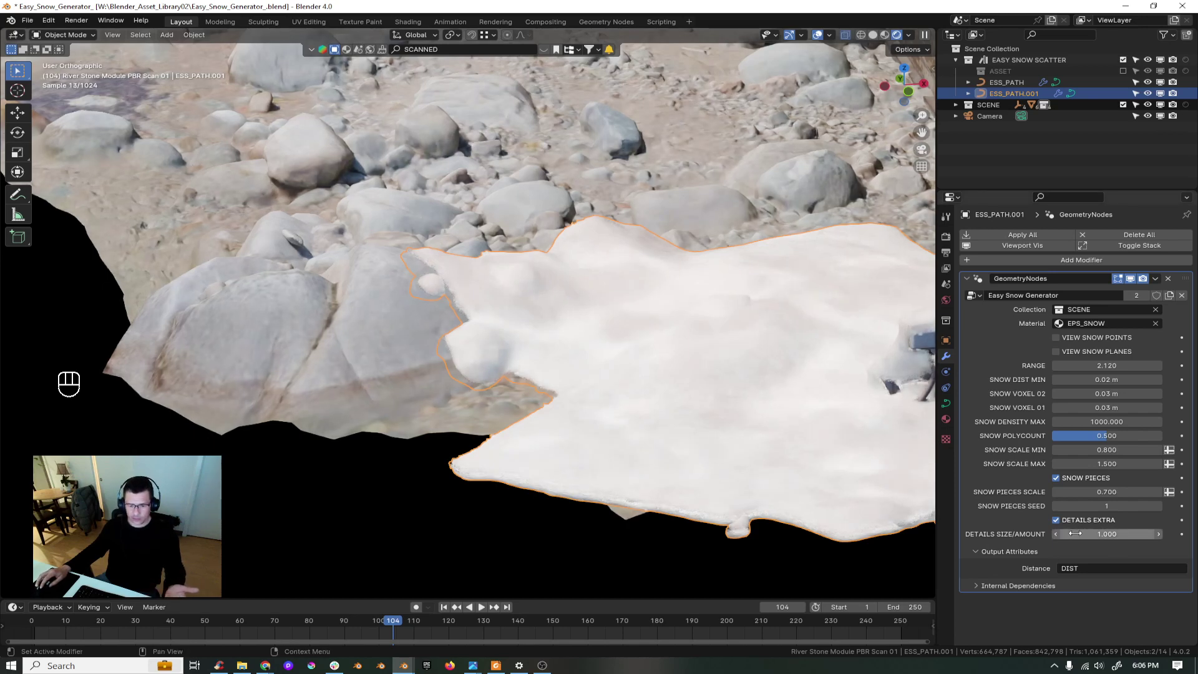
click(1107, 534)
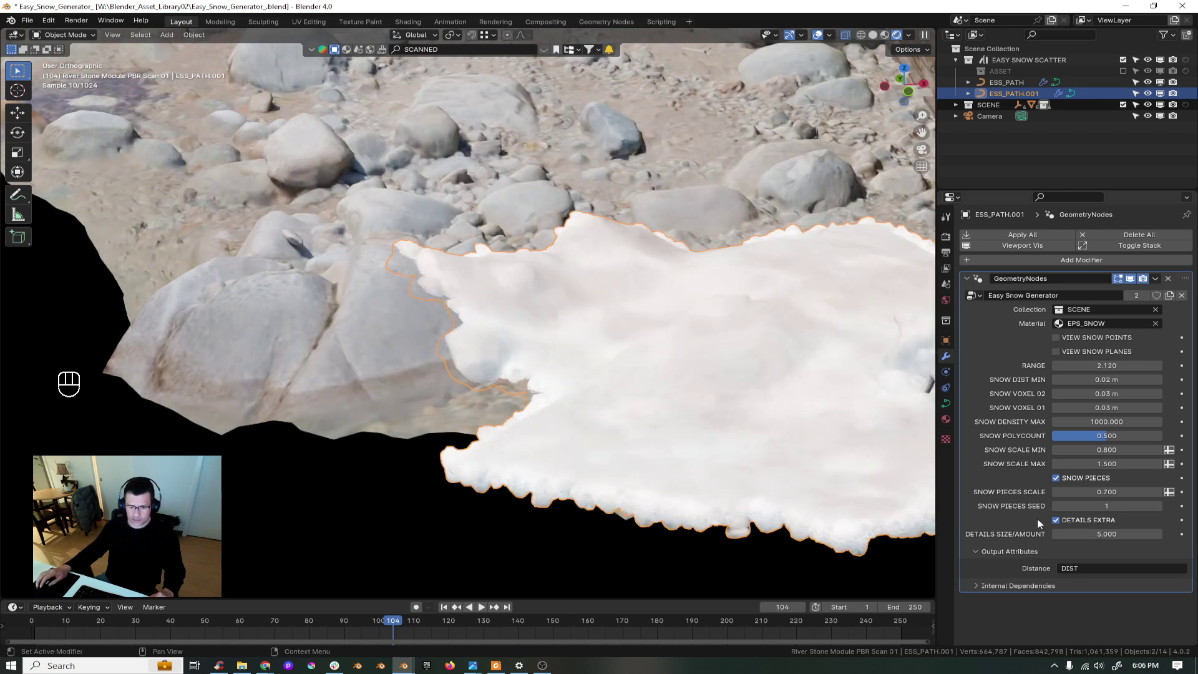
- Try a DETAILS SIZE/AMOUNT of 0.5 and inspect the snow patch's edge beside the rocks up close
click(1094, 537)
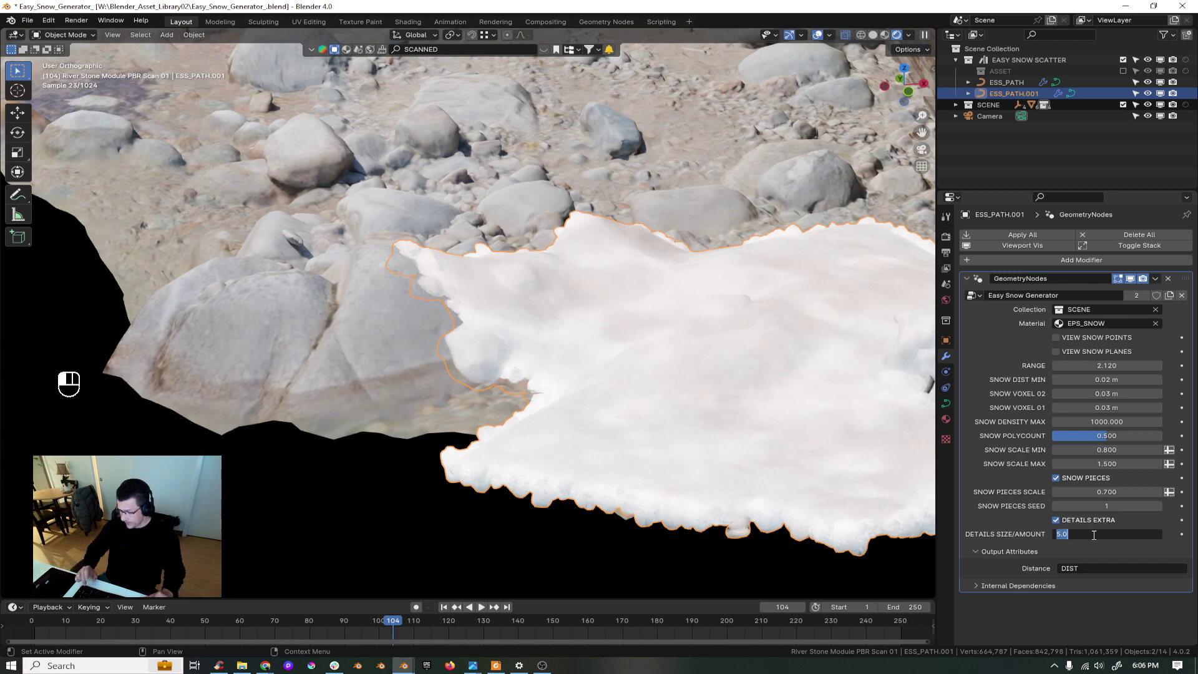
text(.5)
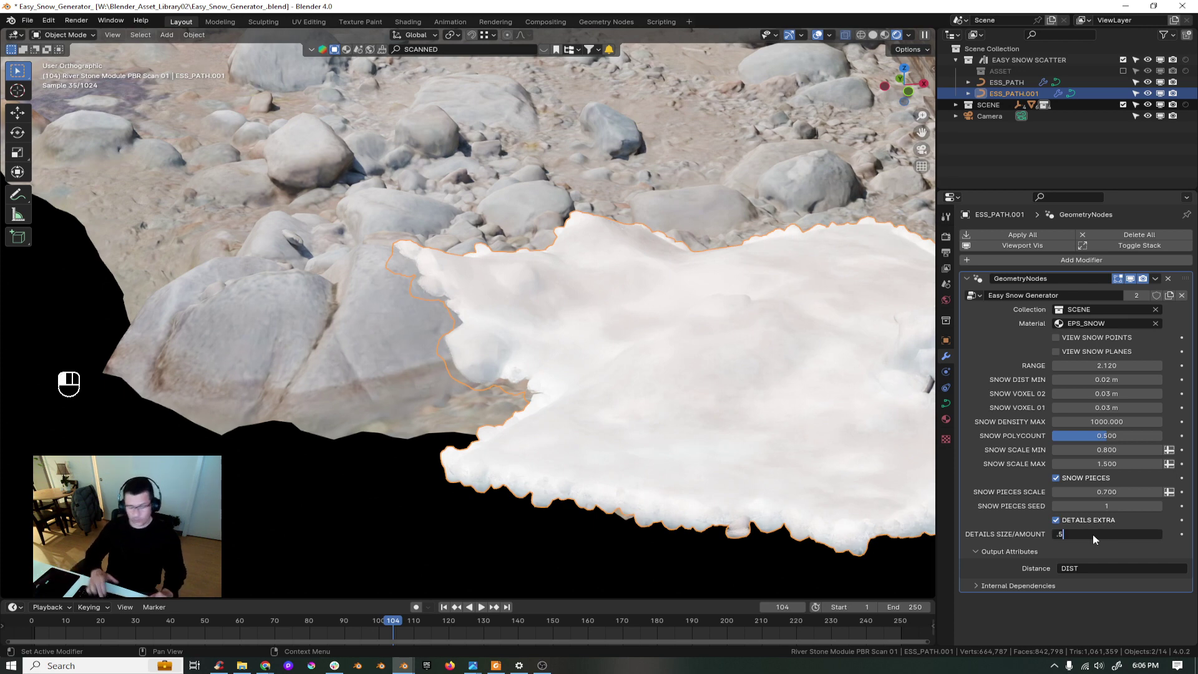
key(Return)
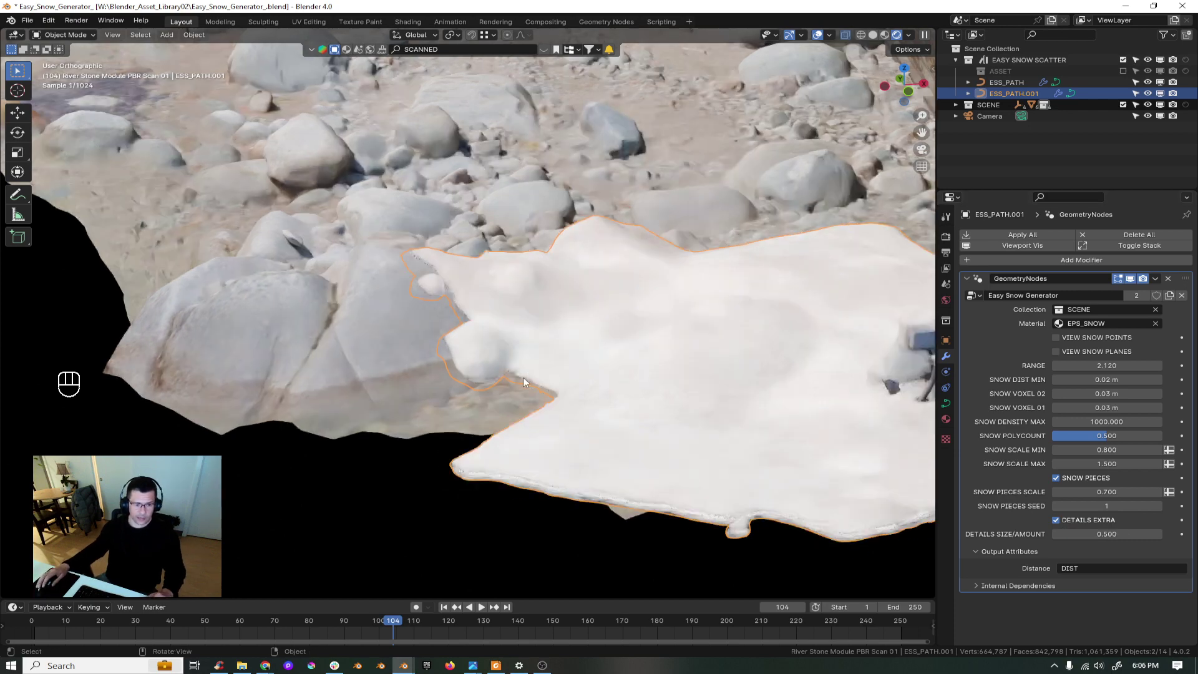
scroll(565, 407, up, 4)
scroll(564, 406, up, 5)
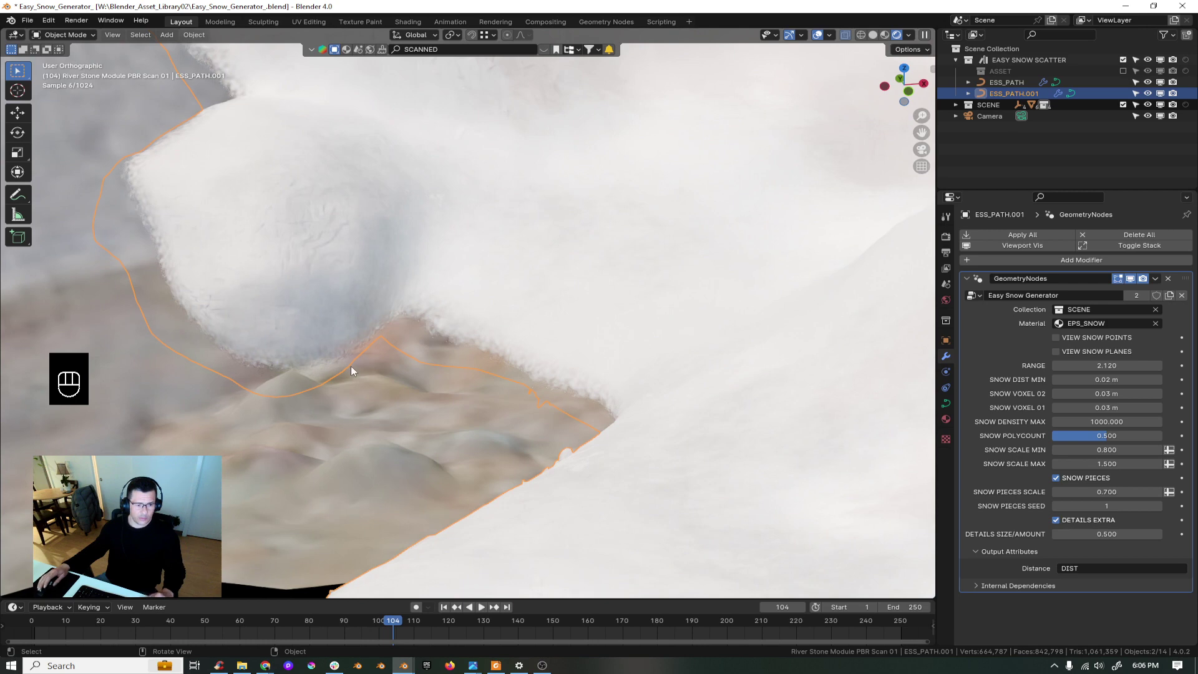
scroll(352, 367, down, 5)
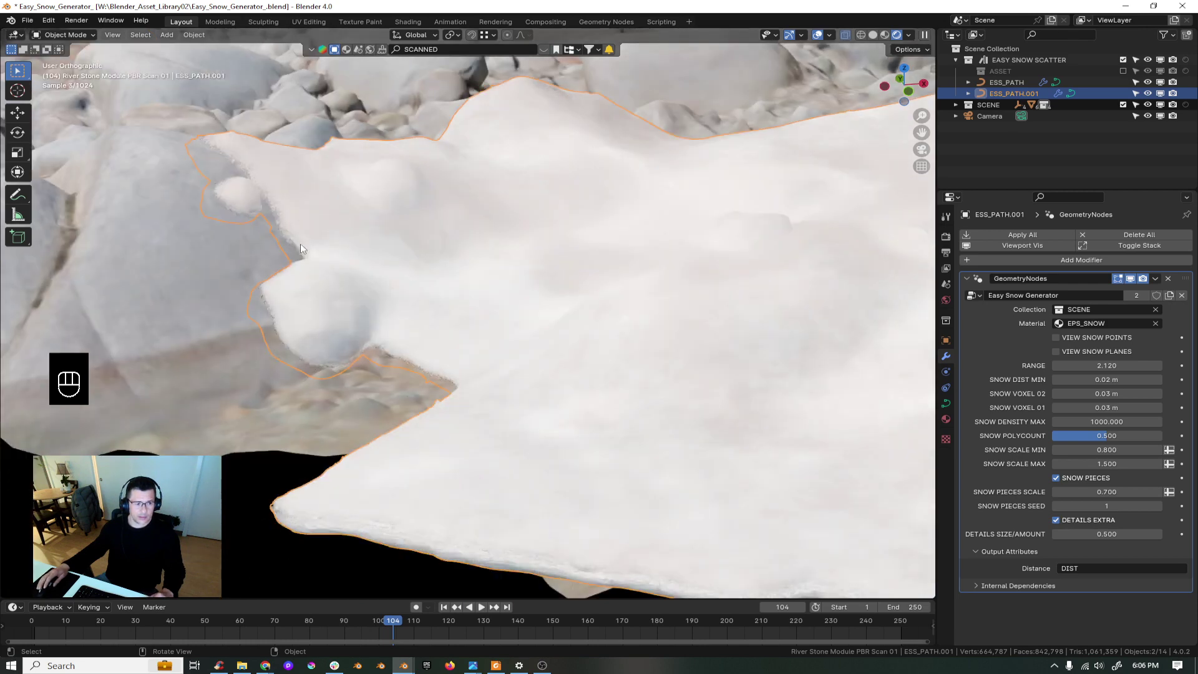
- Switch the viewport to solid shading and set the snow patch's DETAILS SIZE/AMOUNT to 1
key(z)
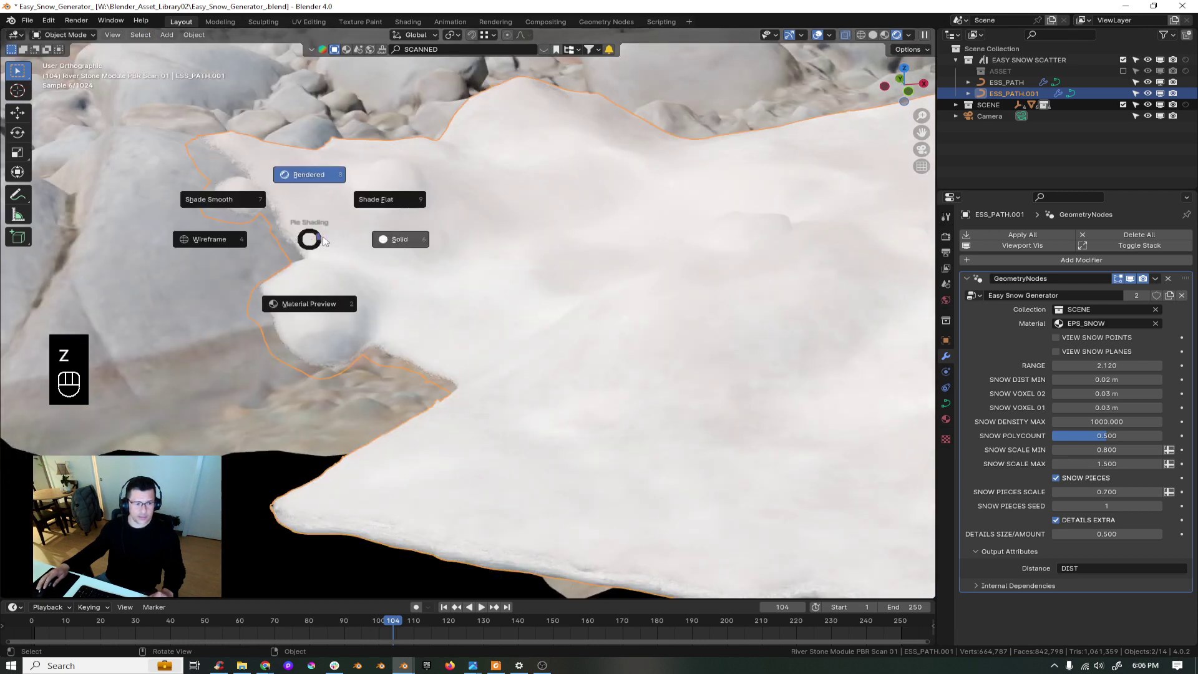
click(388, 242)
scroll(305, 252, down, 5)
shift+middle_drag(800, 452, 592, 418)
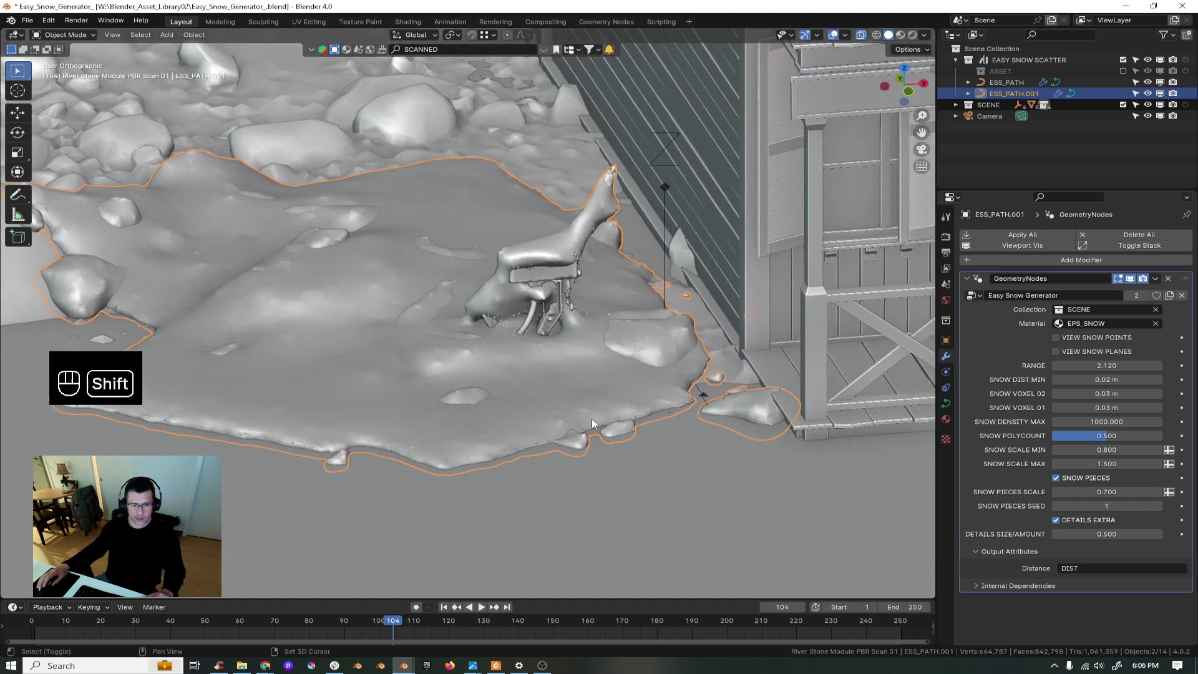
scroll(570, 309, up, 3)
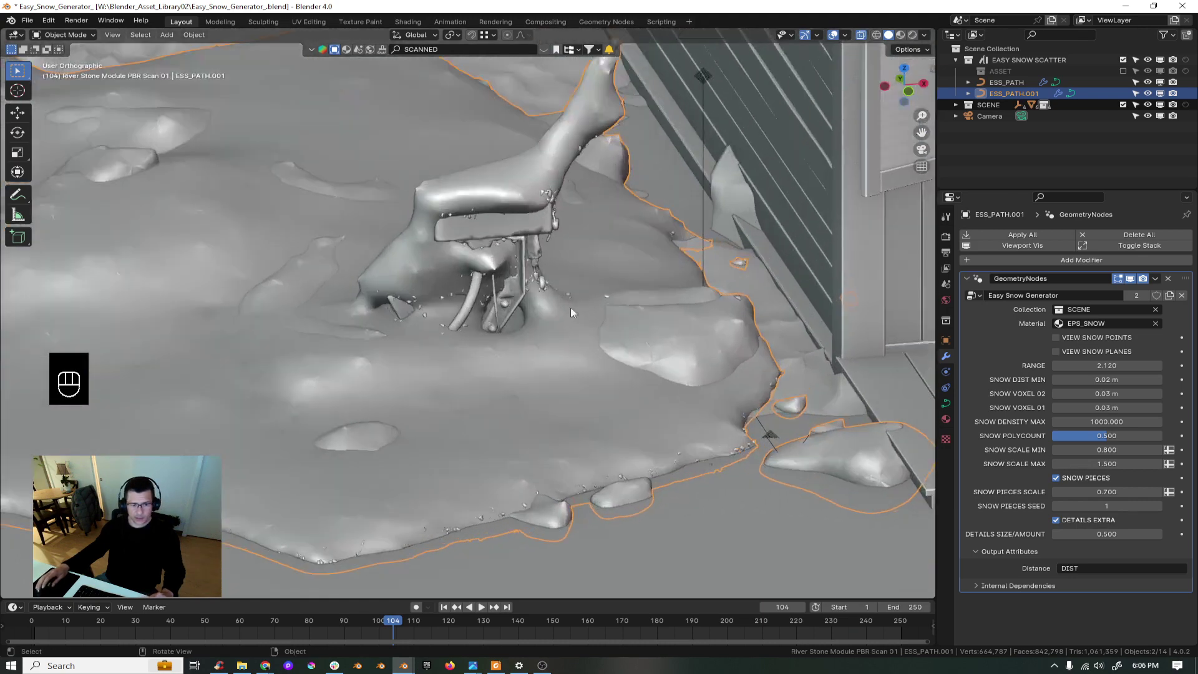
click(1106, 534)
text(1)
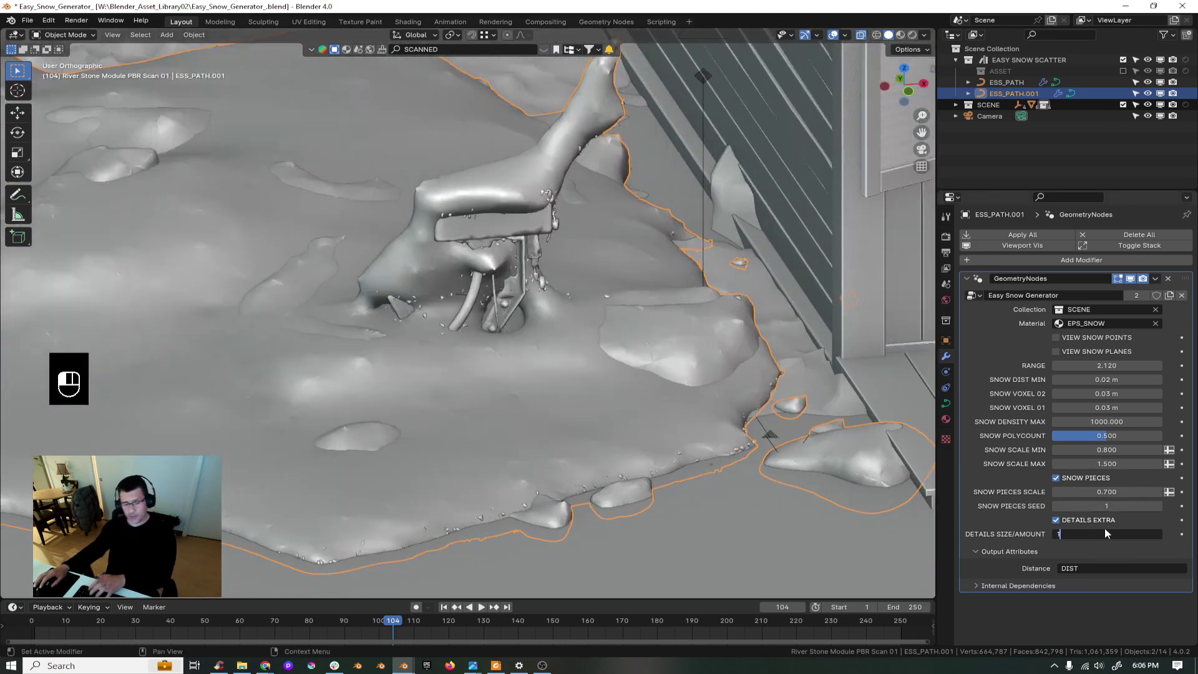
key(Return)
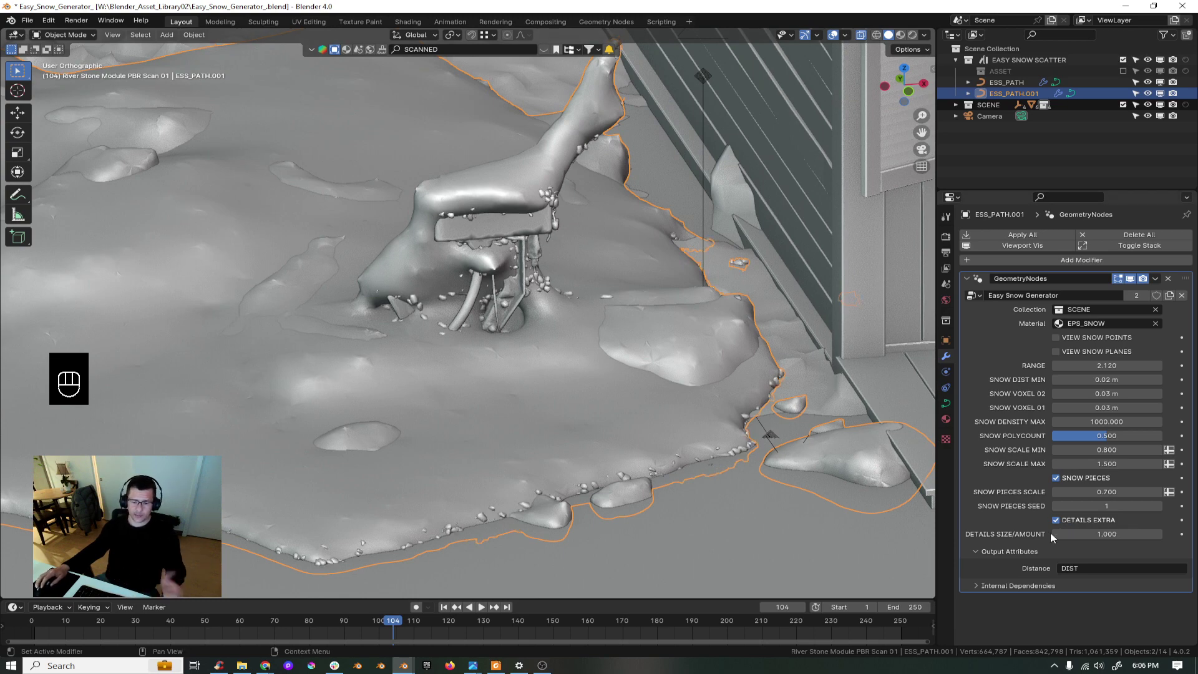
- Select the ESS_PATH curves above the building and enable the viewport display of their snow modifier
scroll(553, 391, down, 5)
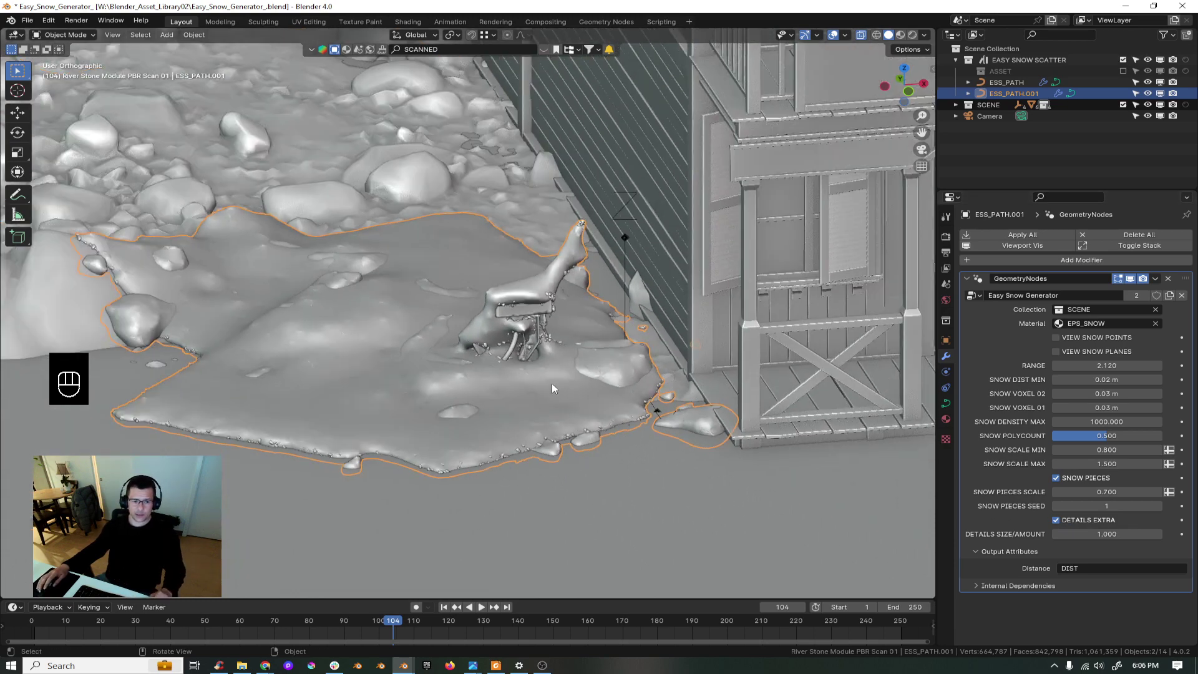
shift+middle_drag(552, 383, 552, 394)
scroll(499, 412, down, 5)
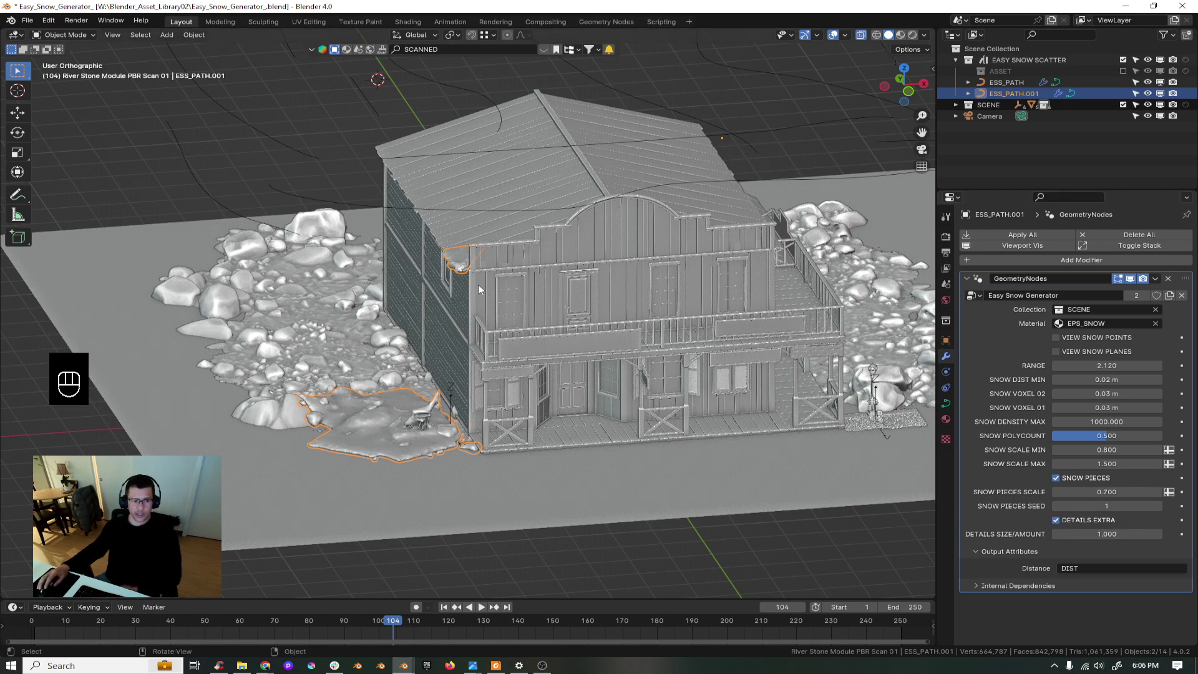
click(227, 112)
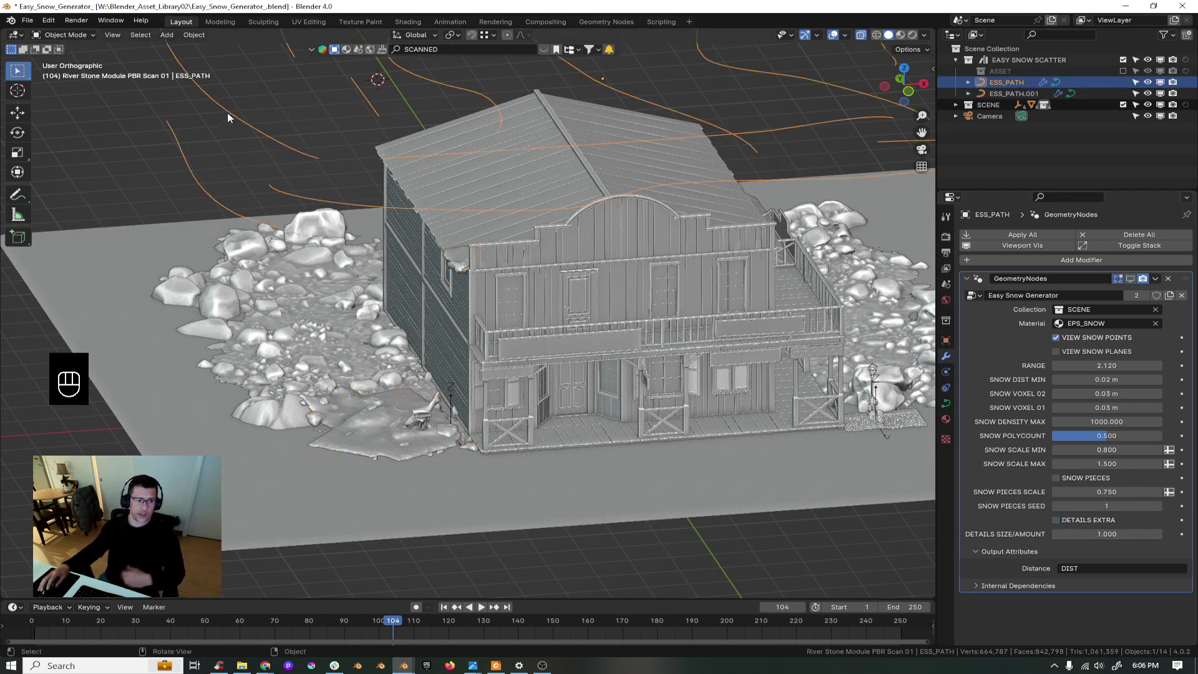
click(1130, 279)
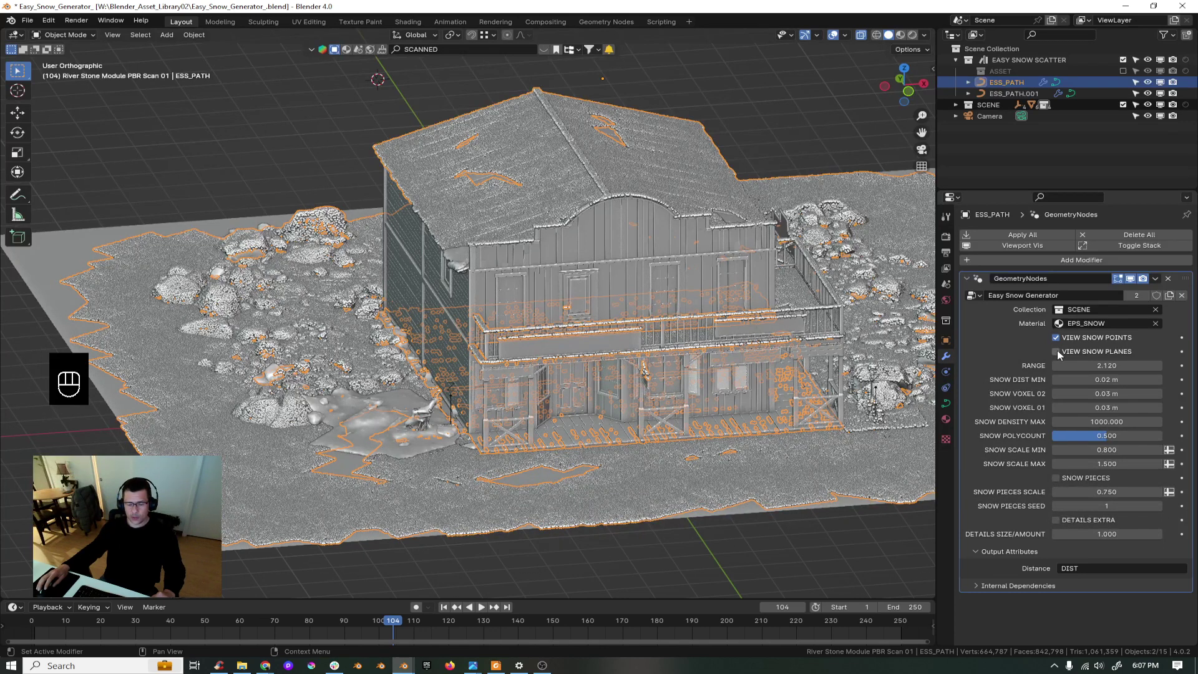
- Check the material settings of the ground plane and of the ESS_PATH snow
click(747, 507)
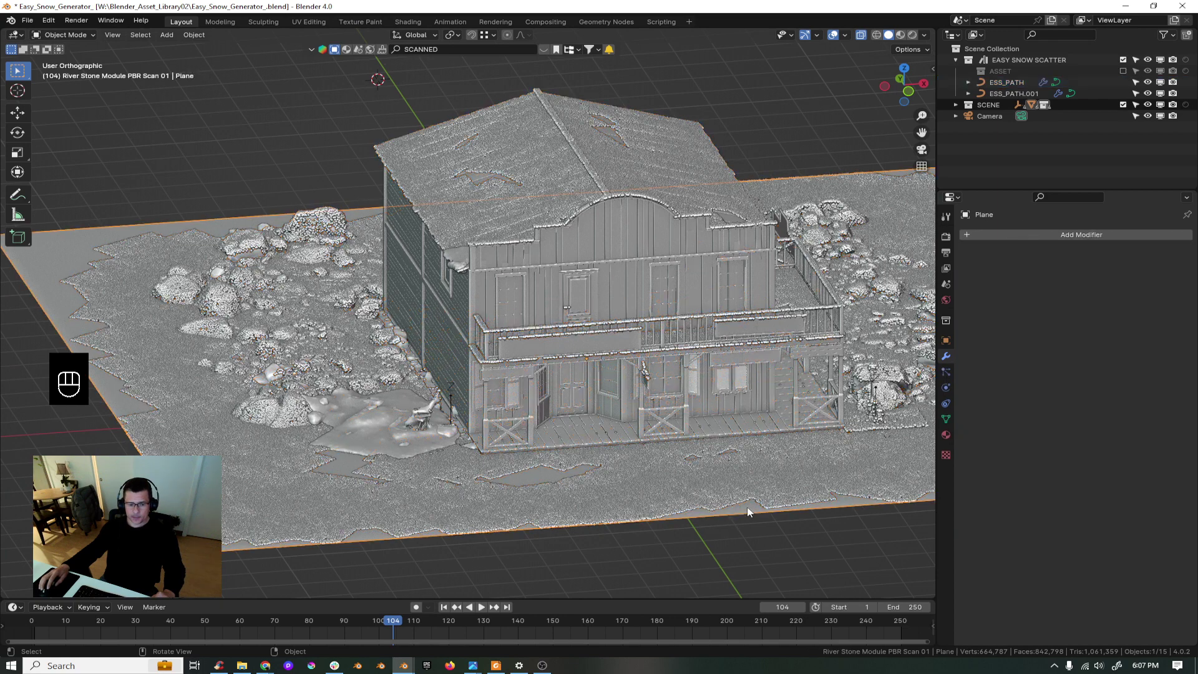
click(946, 435)
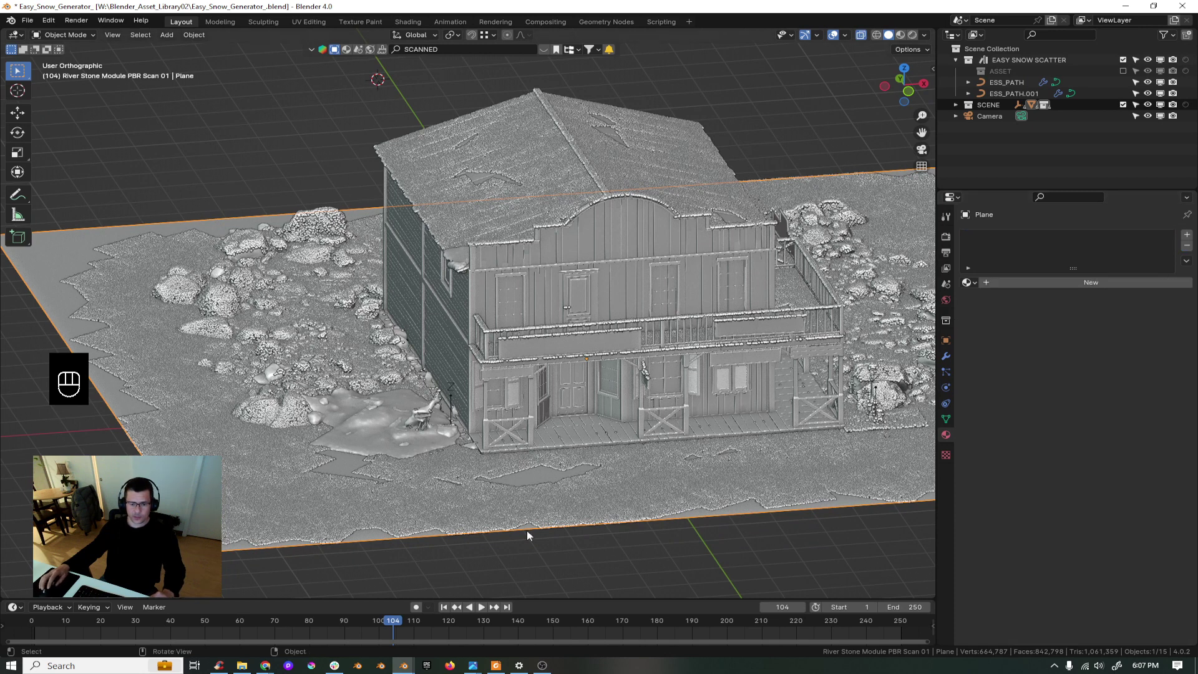
click(698, 480)
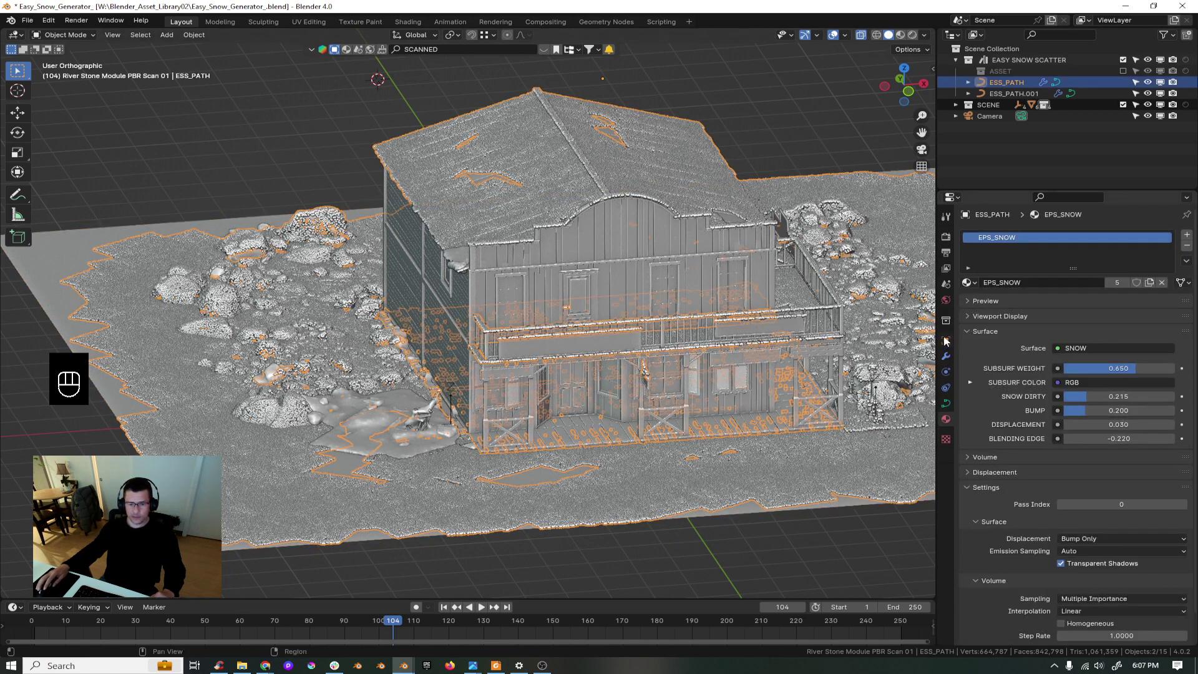
- In the ESS_PATH snow modifier, disable VIEW SNOW POINTS and enable SNOW PIECES
click(947, 357)
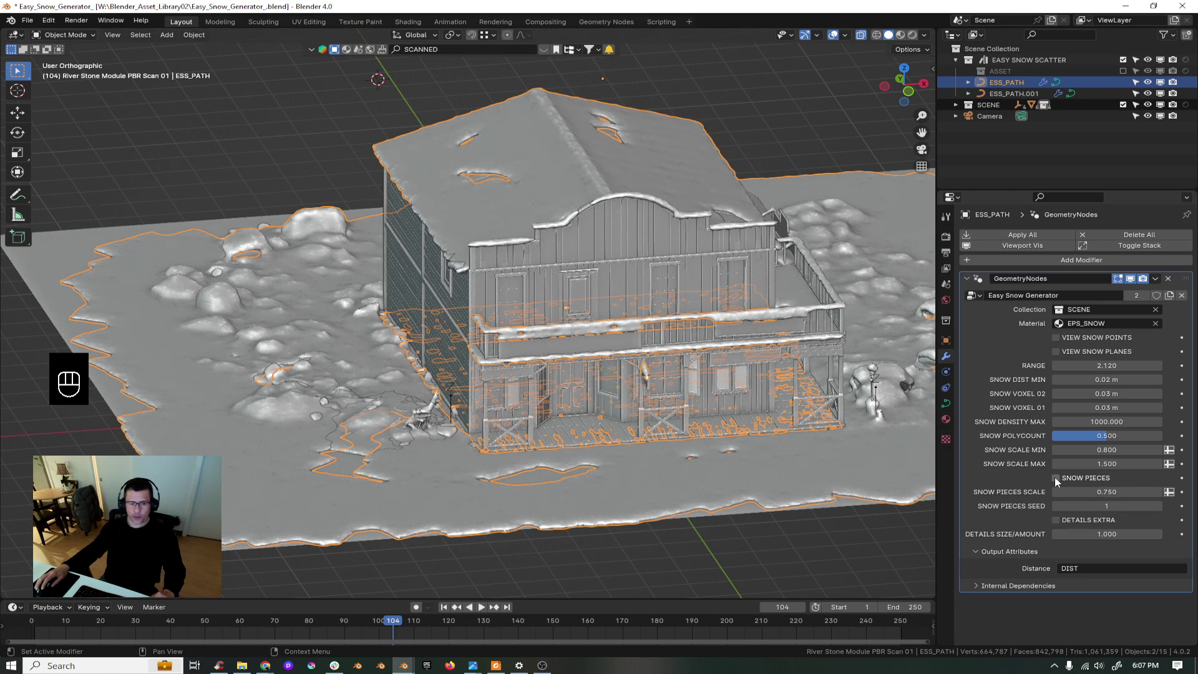
click(1056, 479)
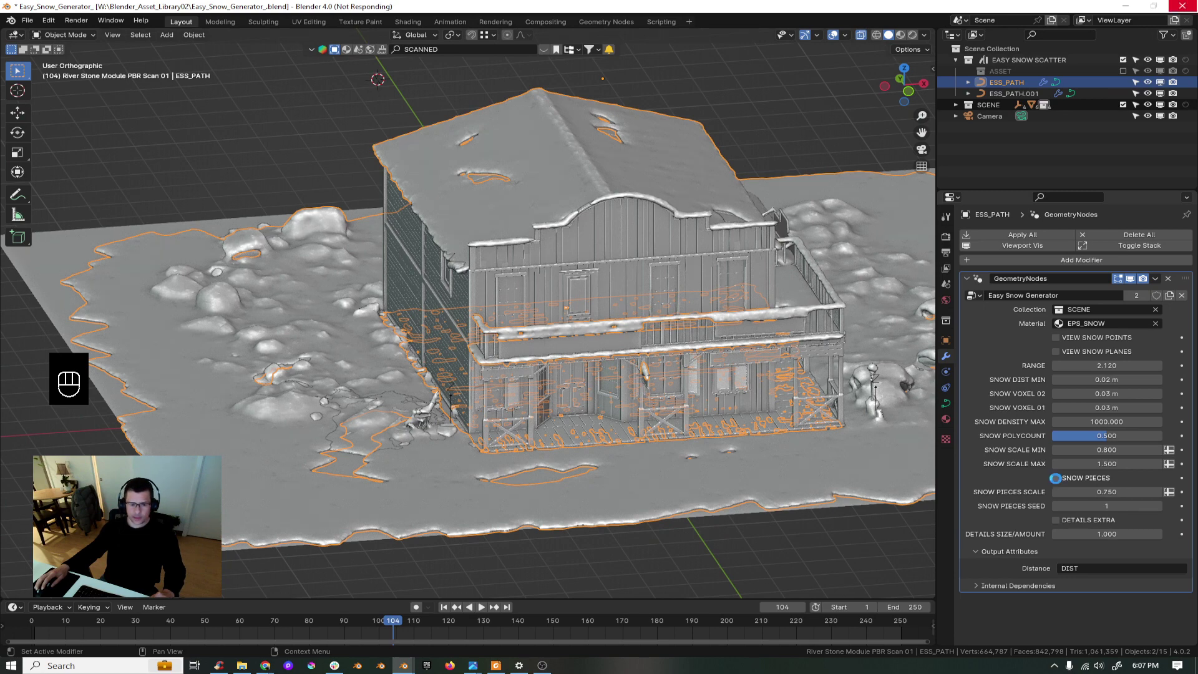
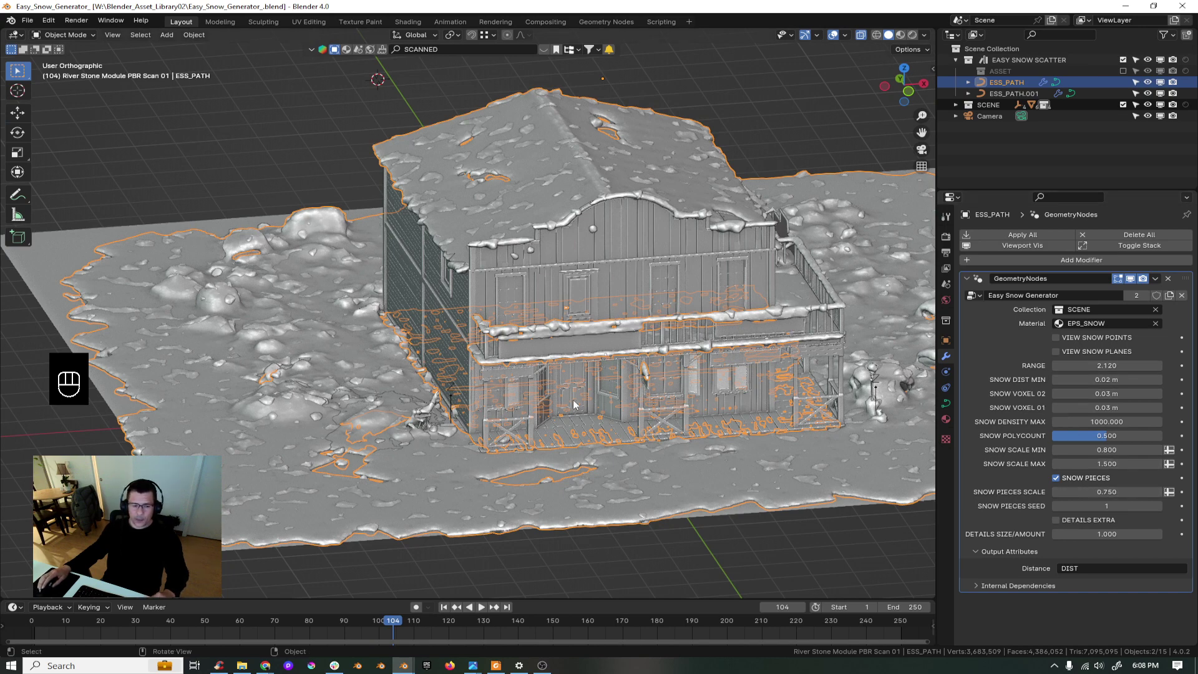
- View the snow-covered building through the camera in rendered shading with nothing selected, and return to solid shading
shift+middle_drag(575, 404, 566, 372)
key(KP_0)
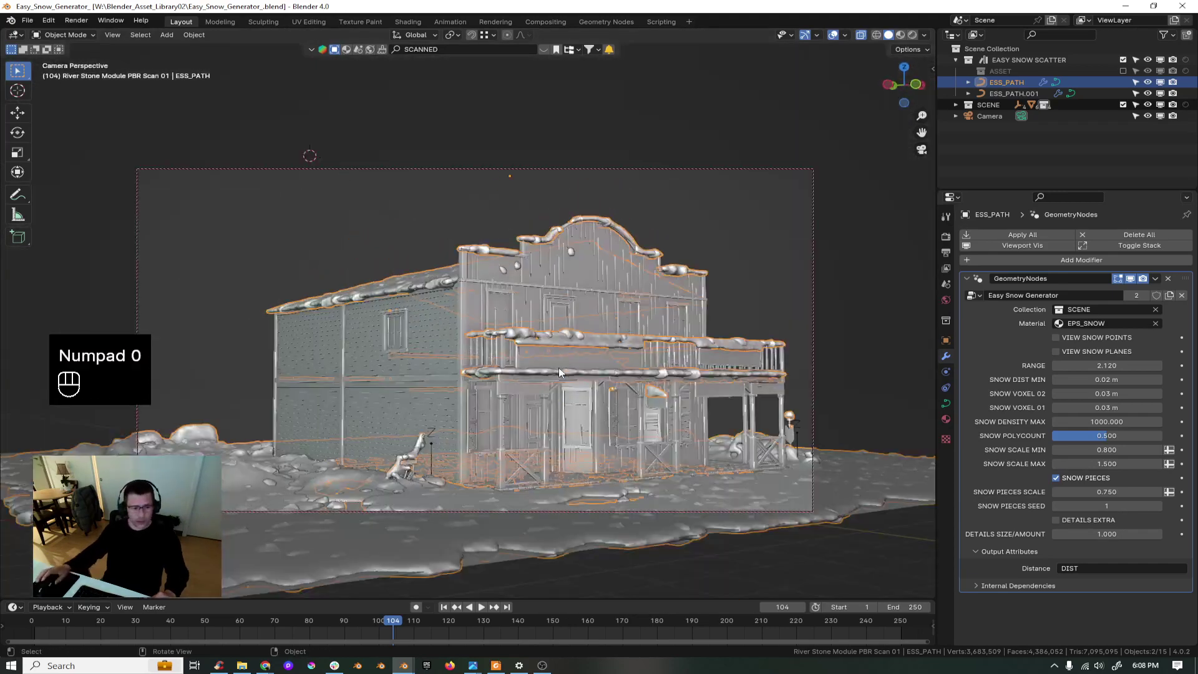
click(696, 212)
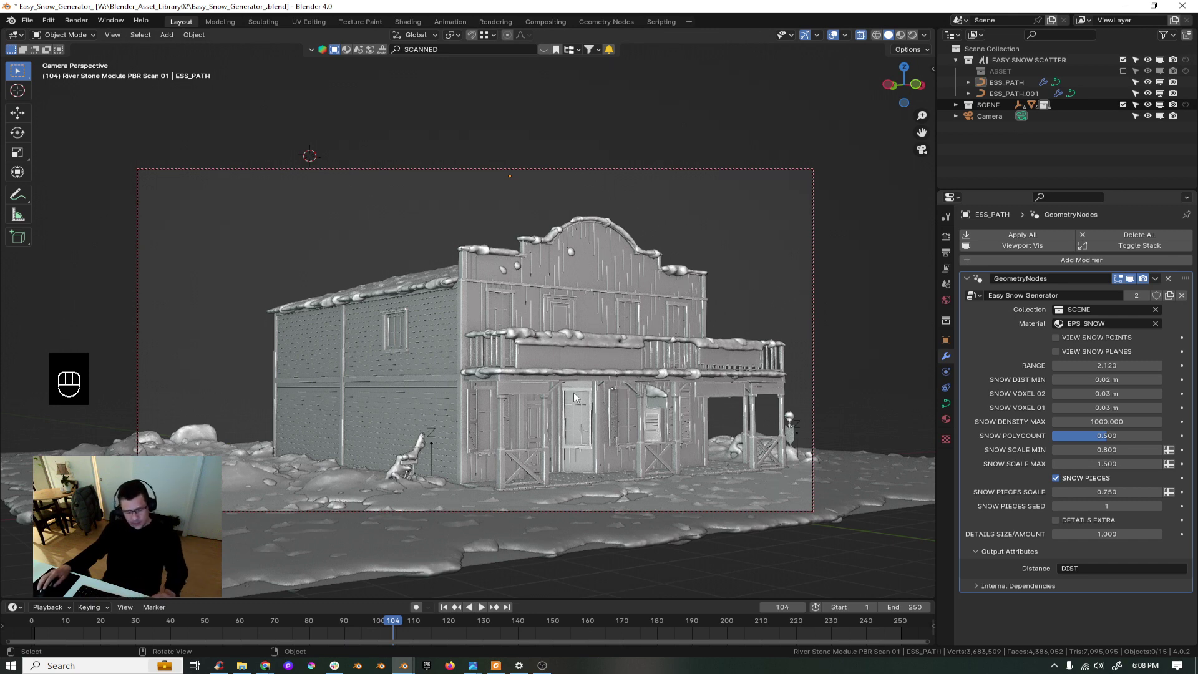
key(z)
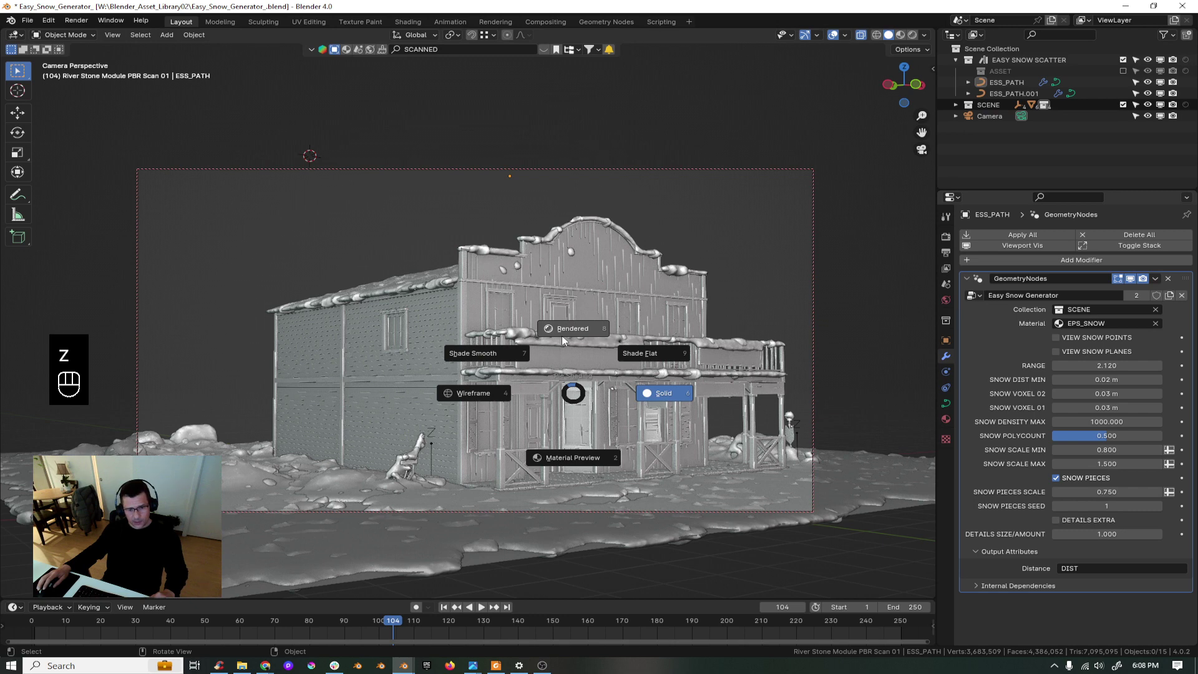
click(562, 337)
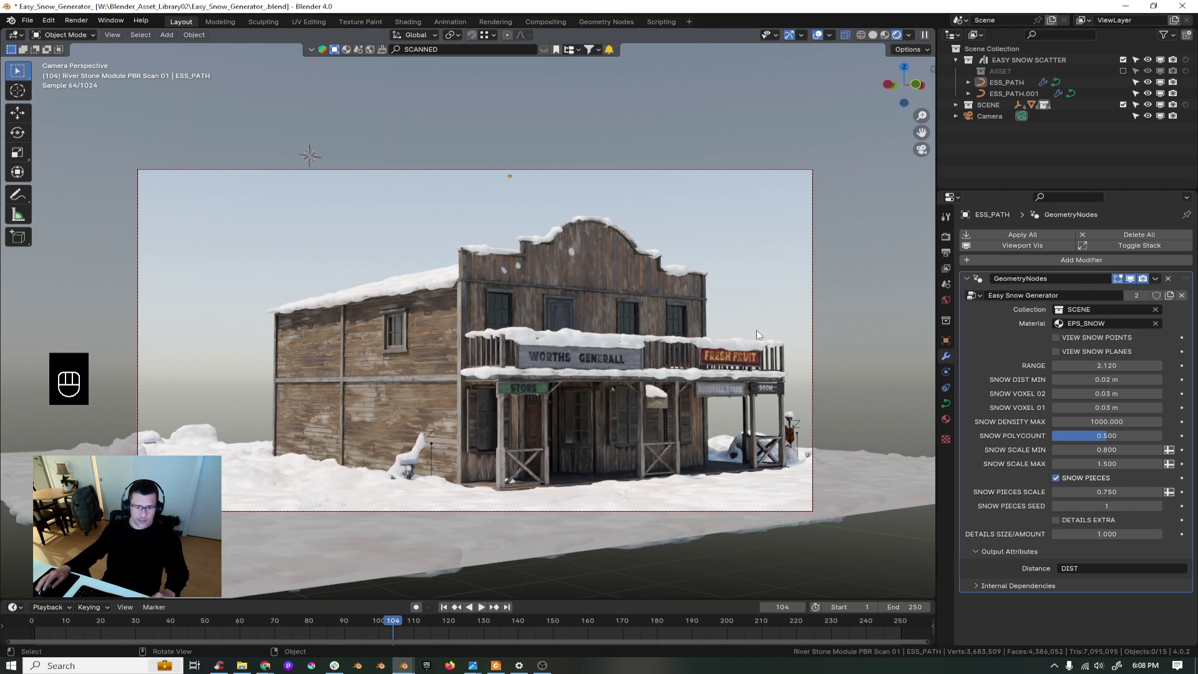
key(z)
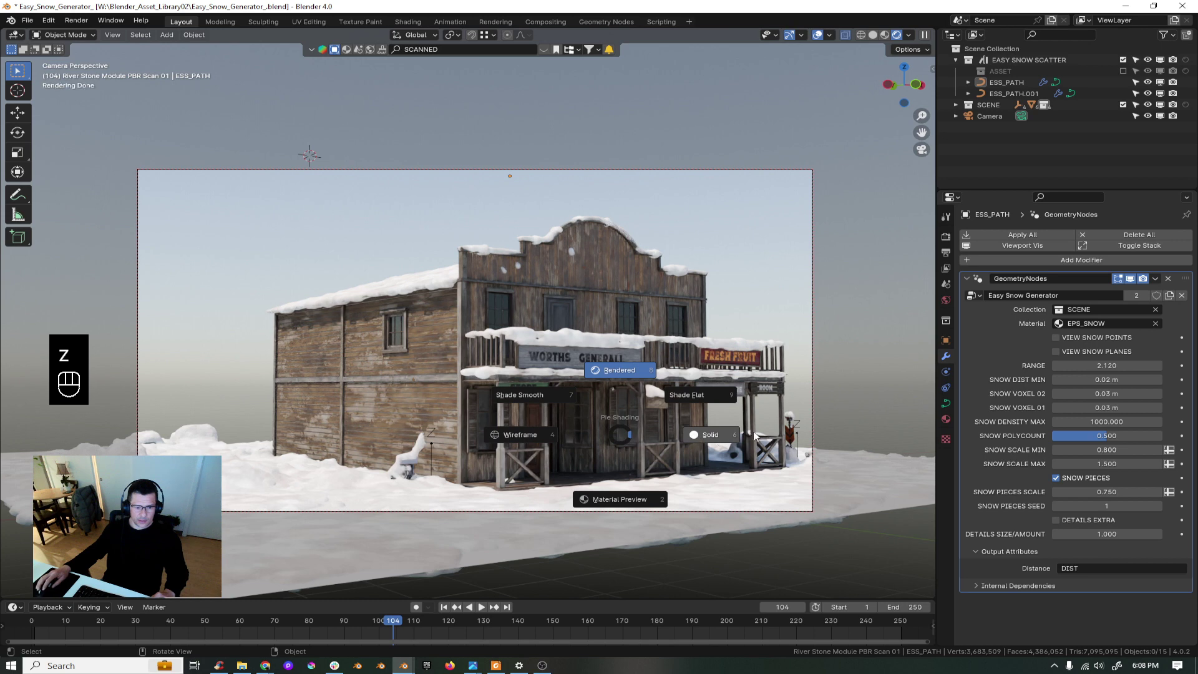
click(710, 435)
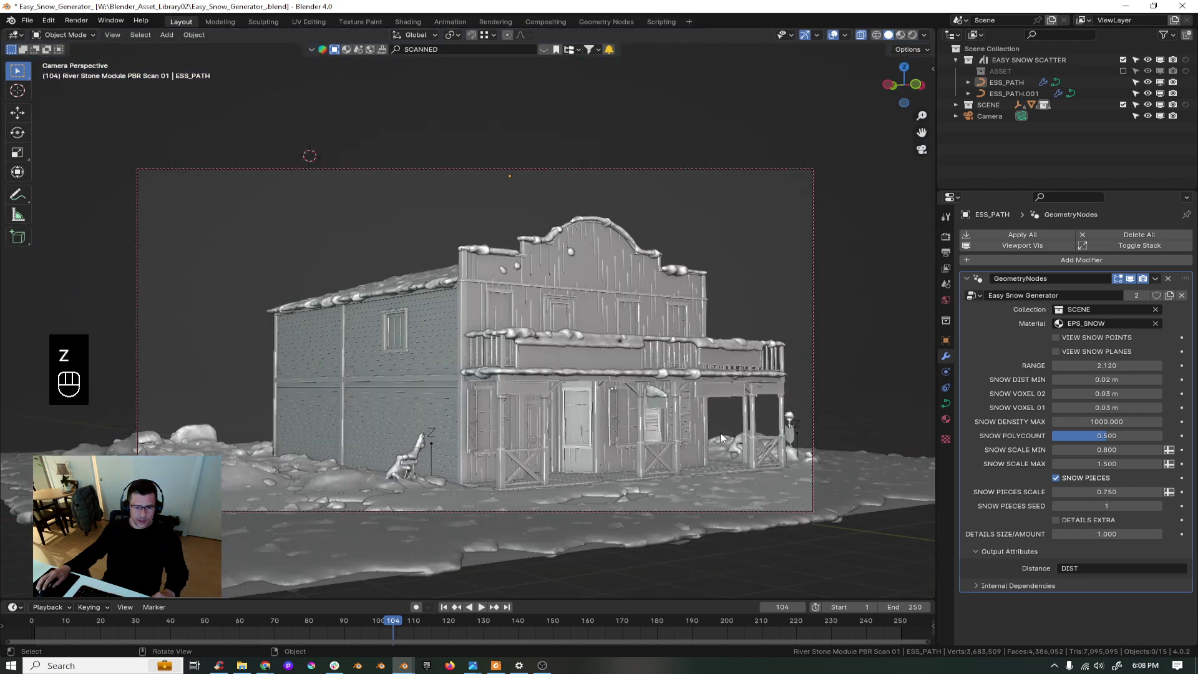
- Display the camera view in rendered shading and turn the enlarged timeline area into a Shader Editor showing the EPS_SNOW material nodes
key(z)
click(719, 369)
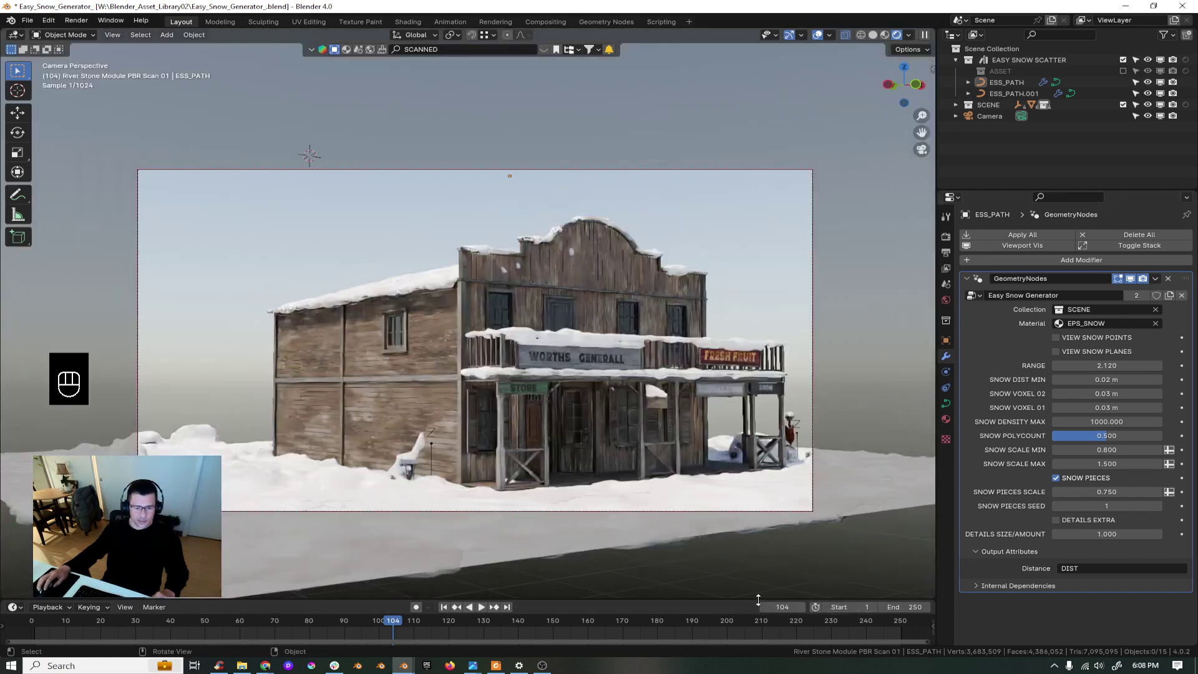
drag(760, 599, 773, 446)
click(16, 454)
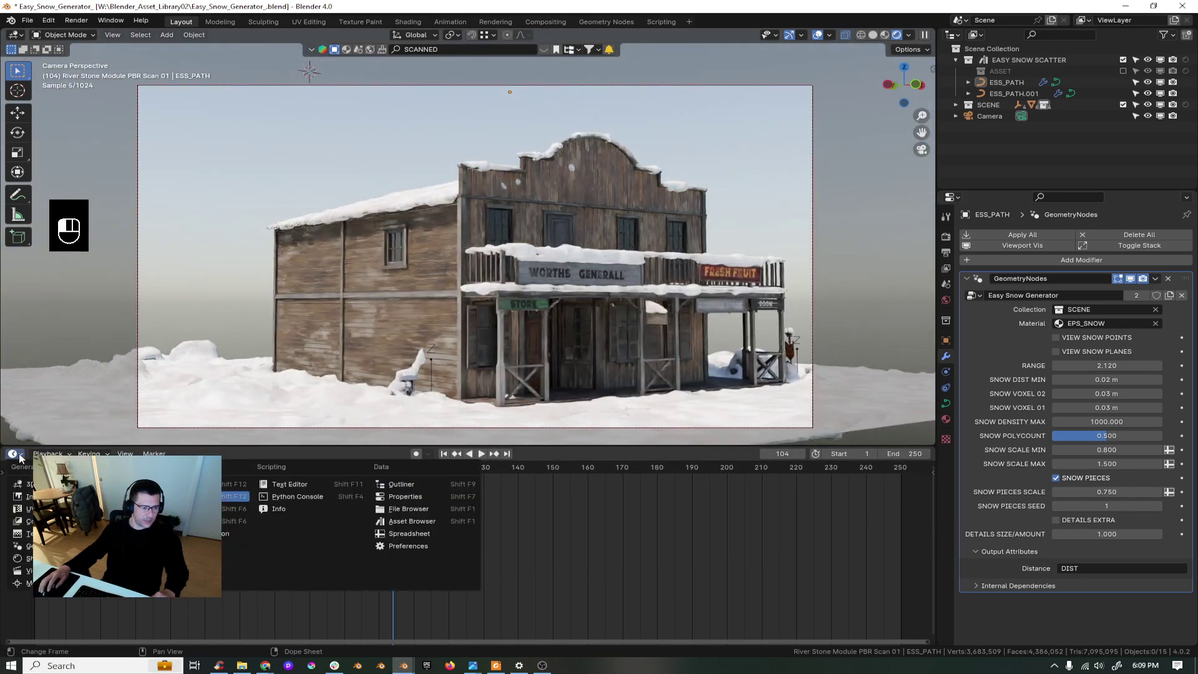
click(30, 561)
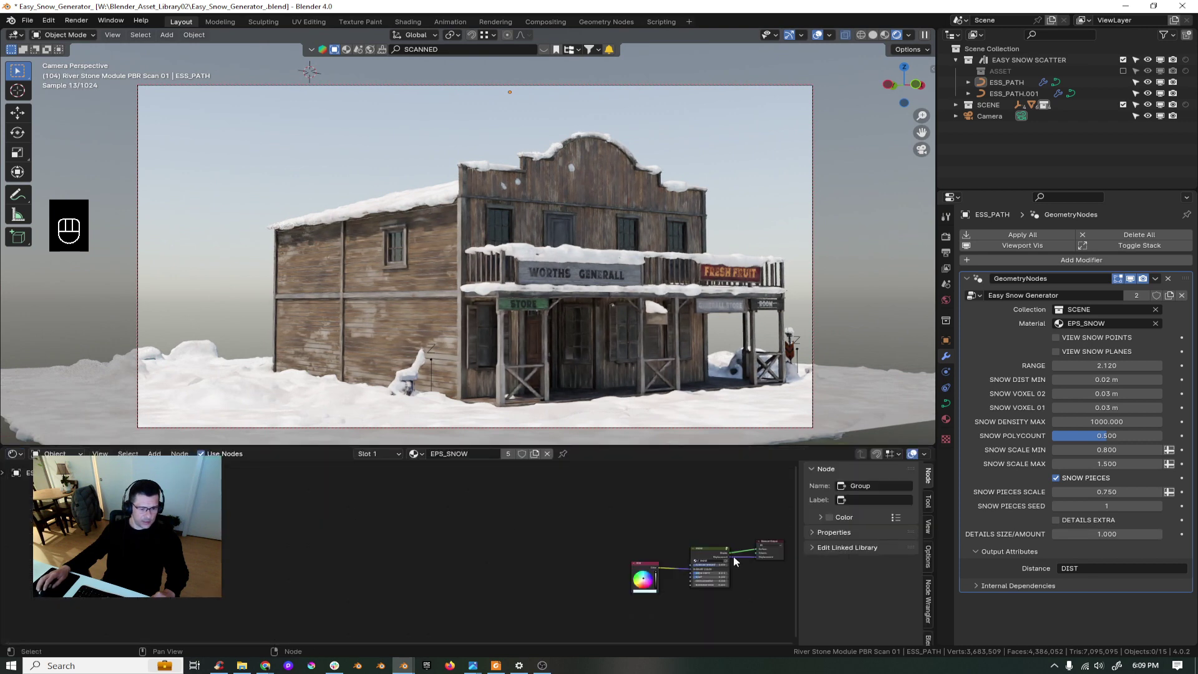
middle_drag(670, 530, 531, 532)
scroll(569, 547, up, 7)
middle_drag(571, 581, 486, 537)
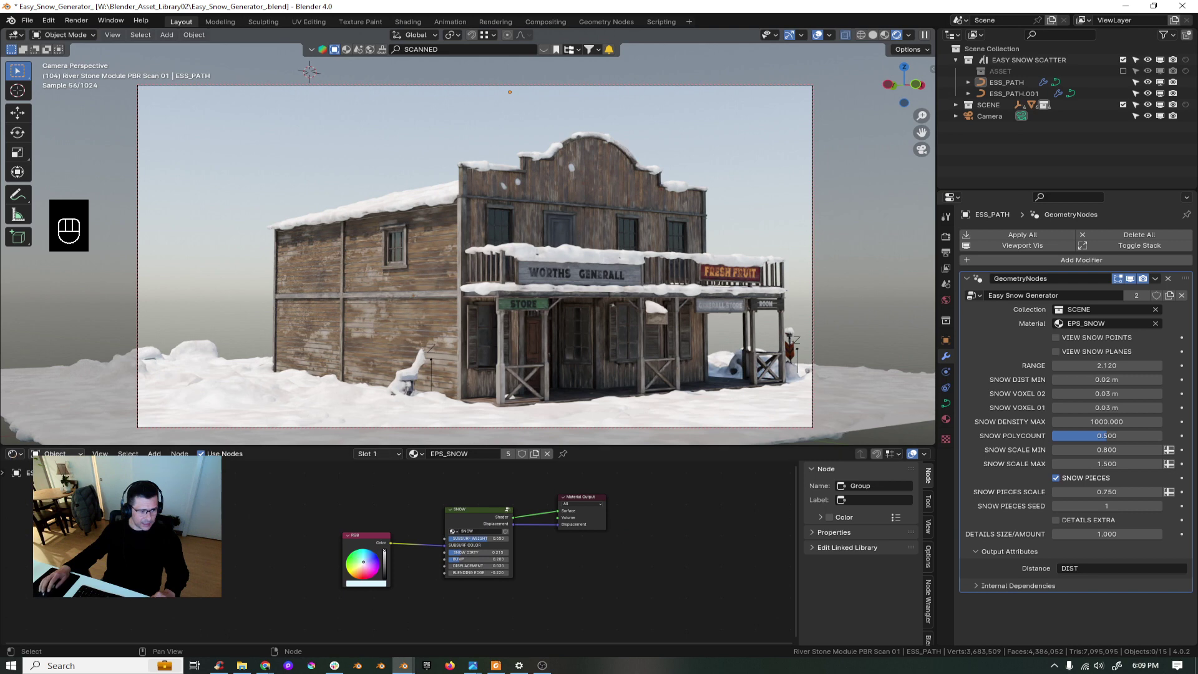
- Switch the Shader Editor from the object material to the World.002 node tree with its environment texture
click(56, 454)
click(56, 482)
middle_drag(374, 556, 506, 581)
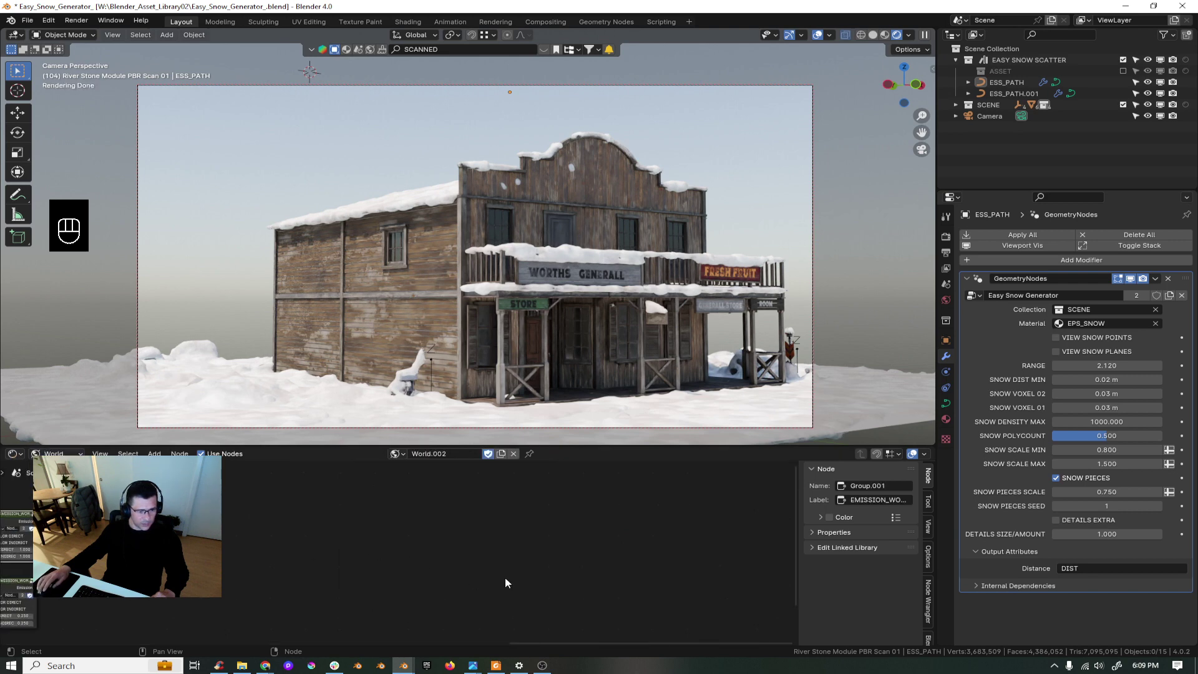
middle_drag(156, 561, 618, 540)
scroll(479, 522, up, 1)
middle_drag(514, 512, 479, 563)
drag(474, 558, 544, 605)
- Load sunset_jhbcentral_2k.exr from the Environment\Hdri\HDRI Haven\2K folder into the world's environment texture
click(380, 525)
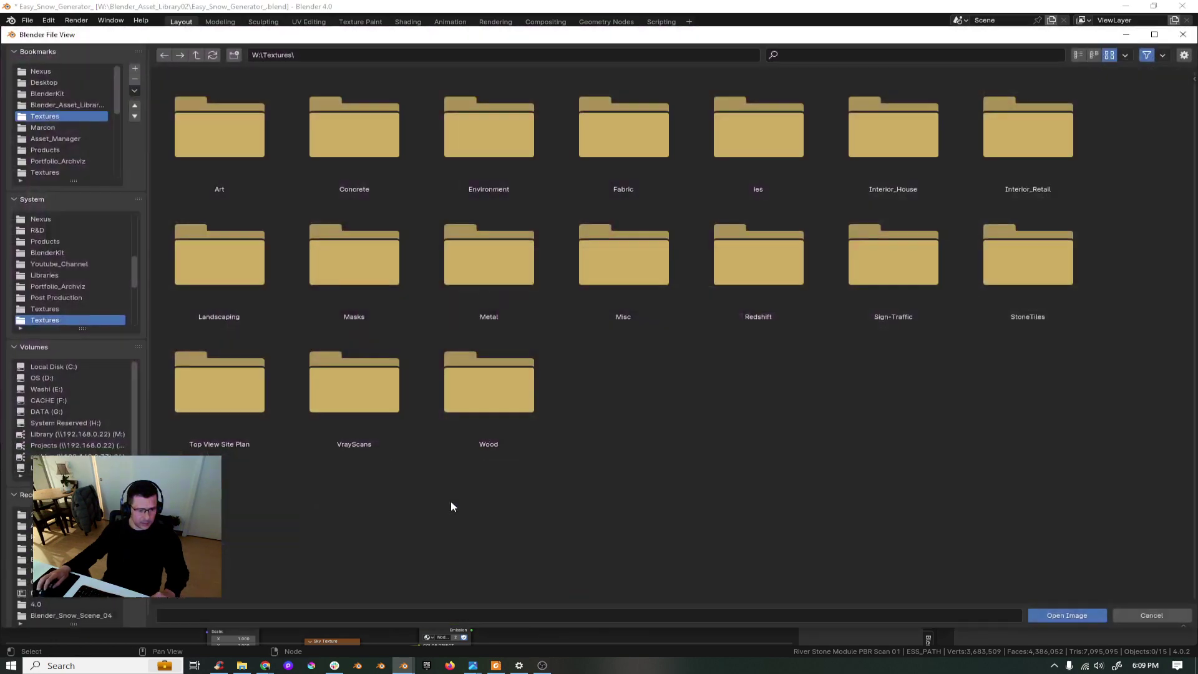
double_click(491, 149)
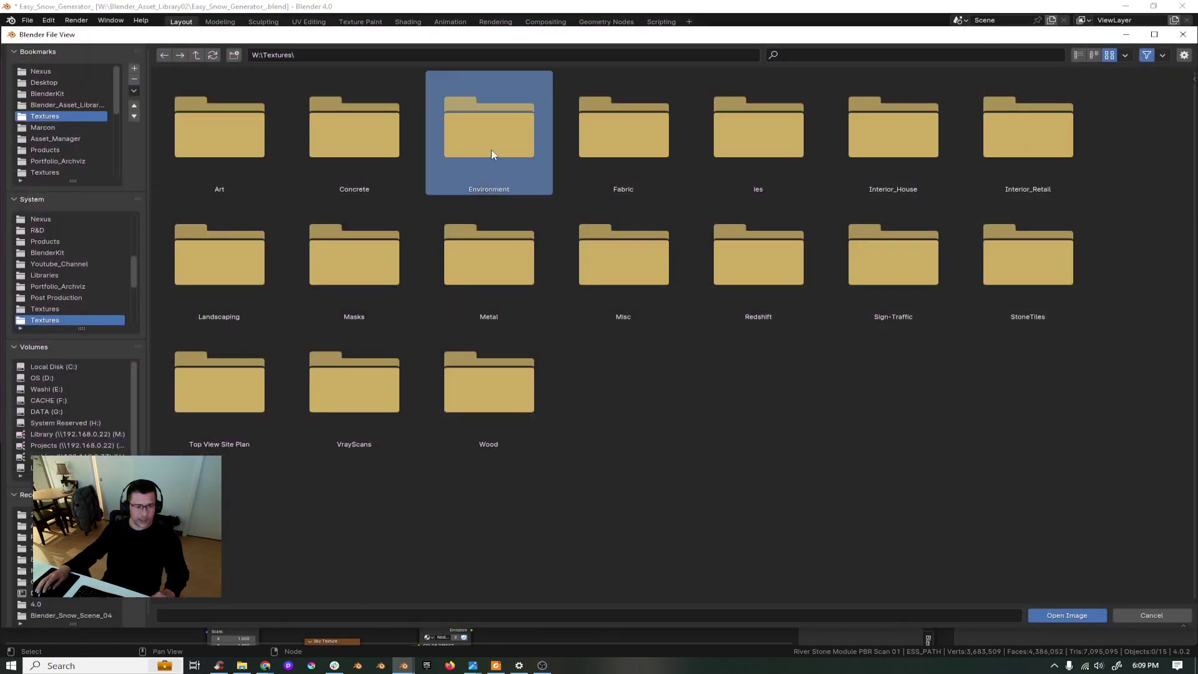
double_click(609, 144)
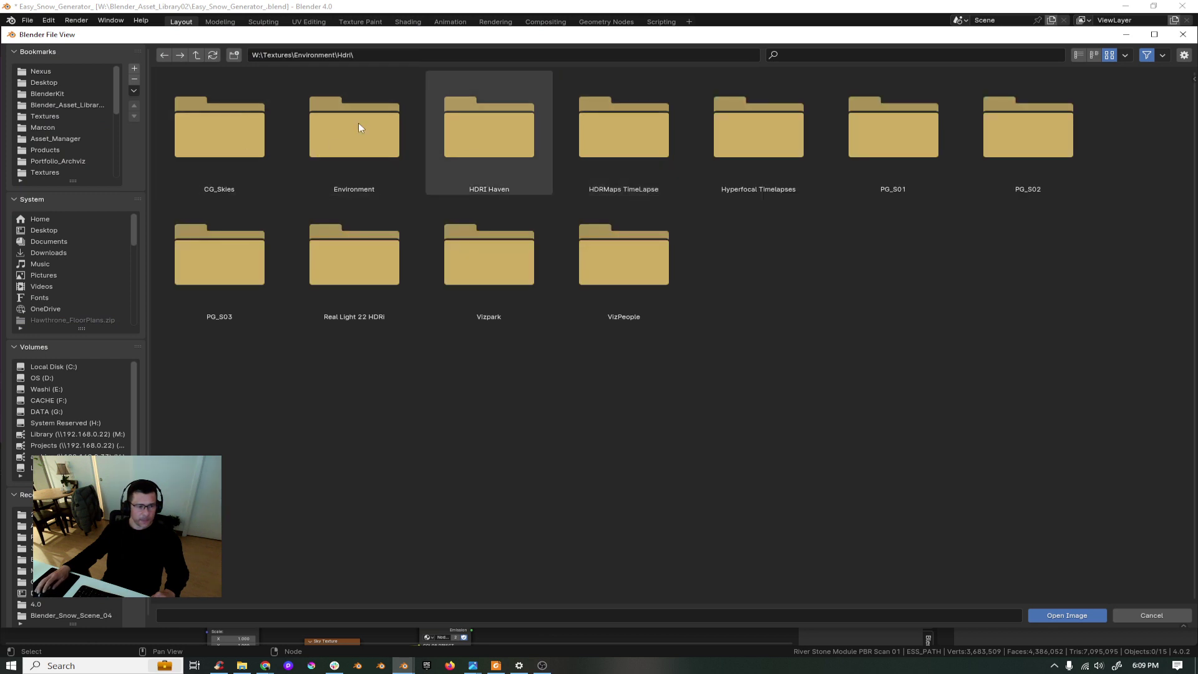
double_click(440, 141)
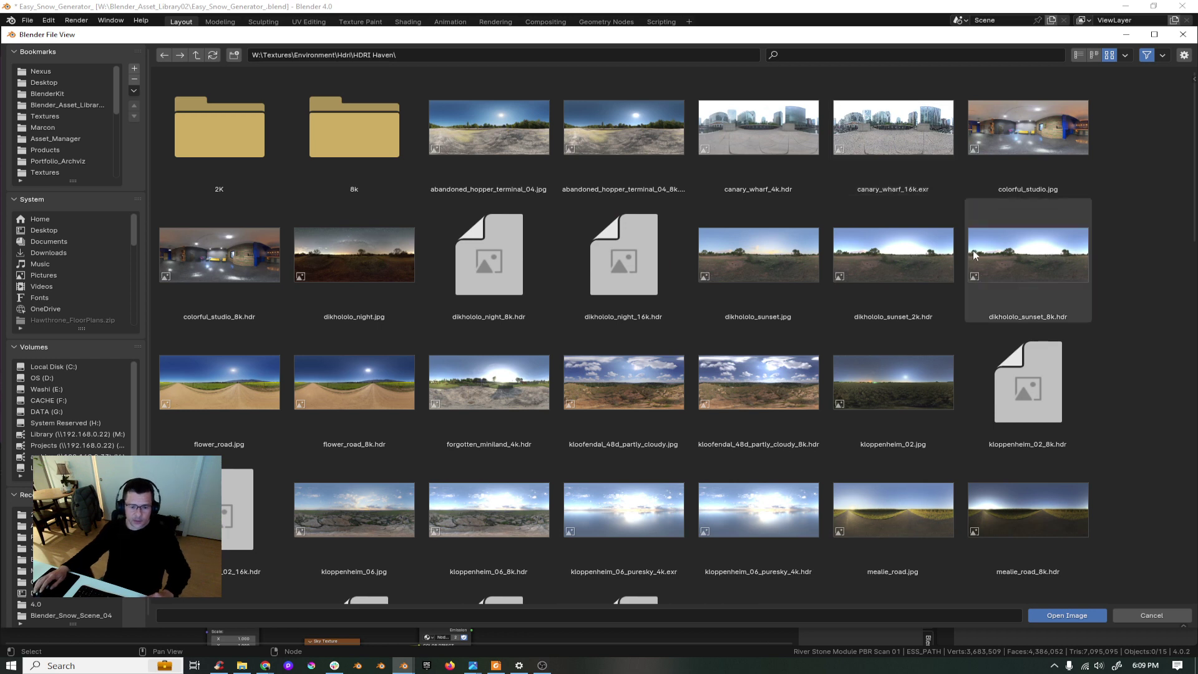
double_click(249, 139)
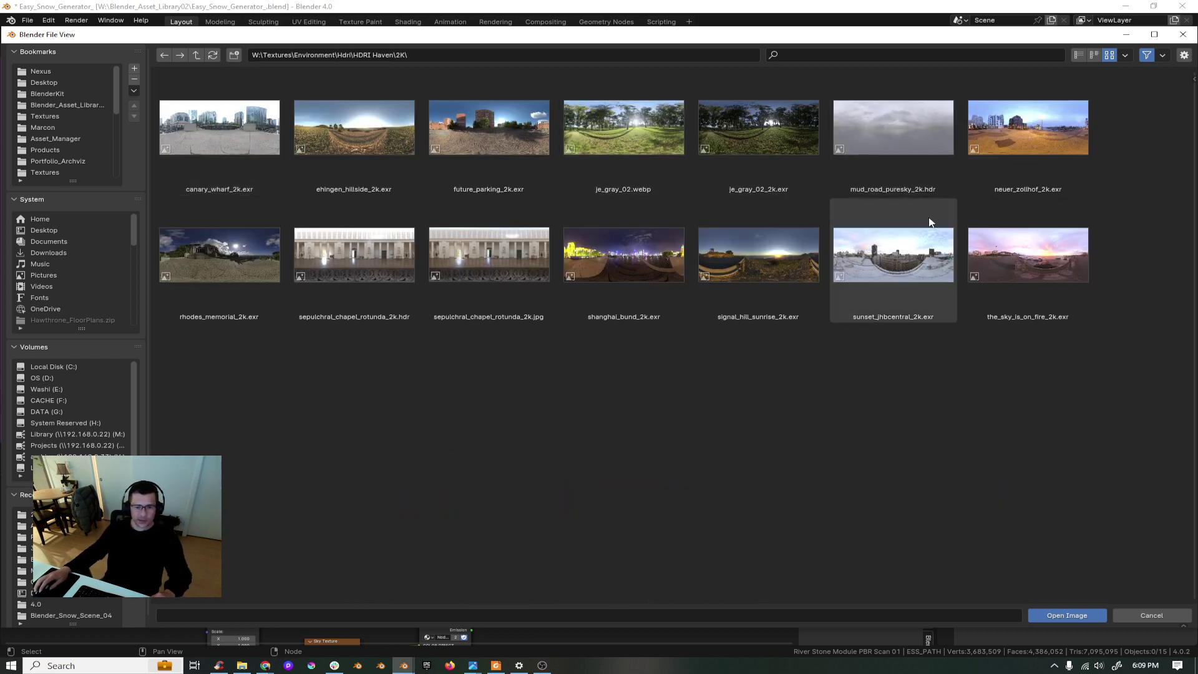
double_click(894, 268)
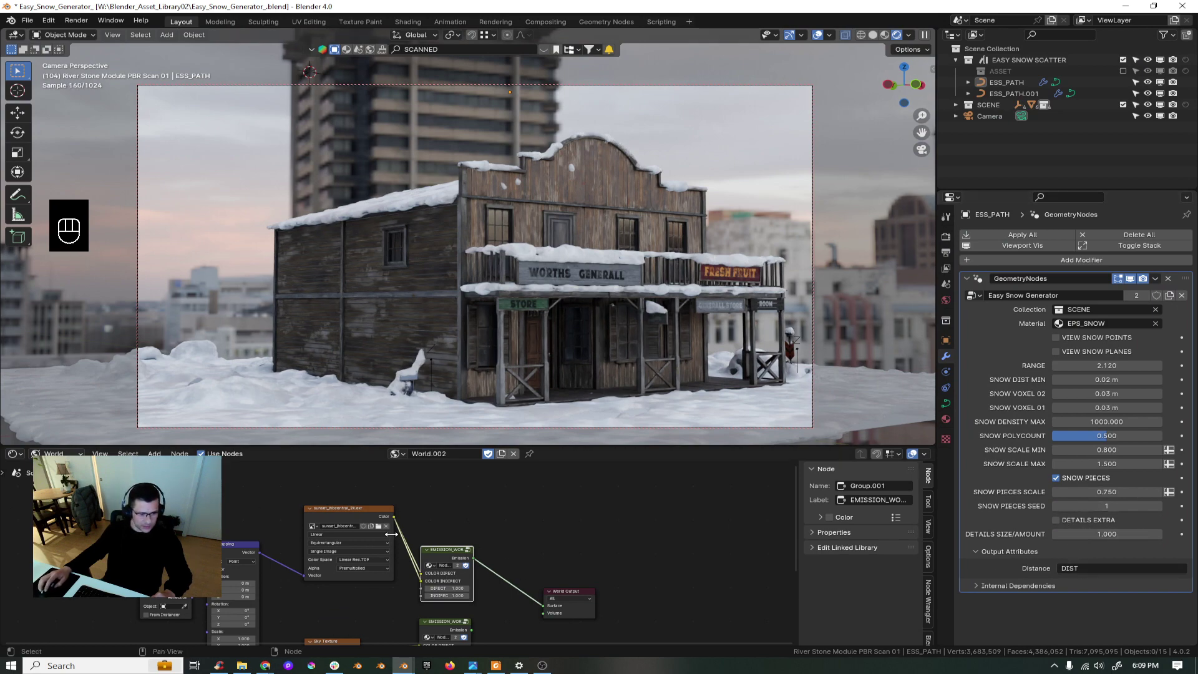
- Replace the world's environment image with mud_road_puresky_2k.hdr and inspect the ground snow around the building outside the camera view
click(379, 526)
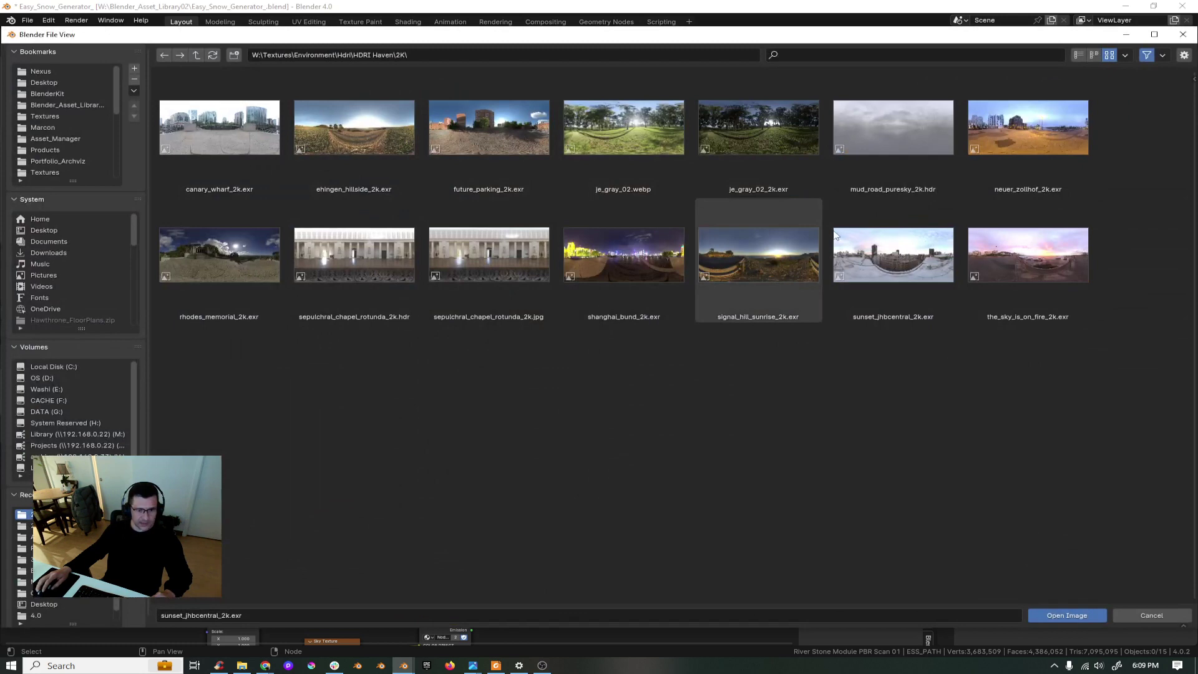
double_click(893, 134)
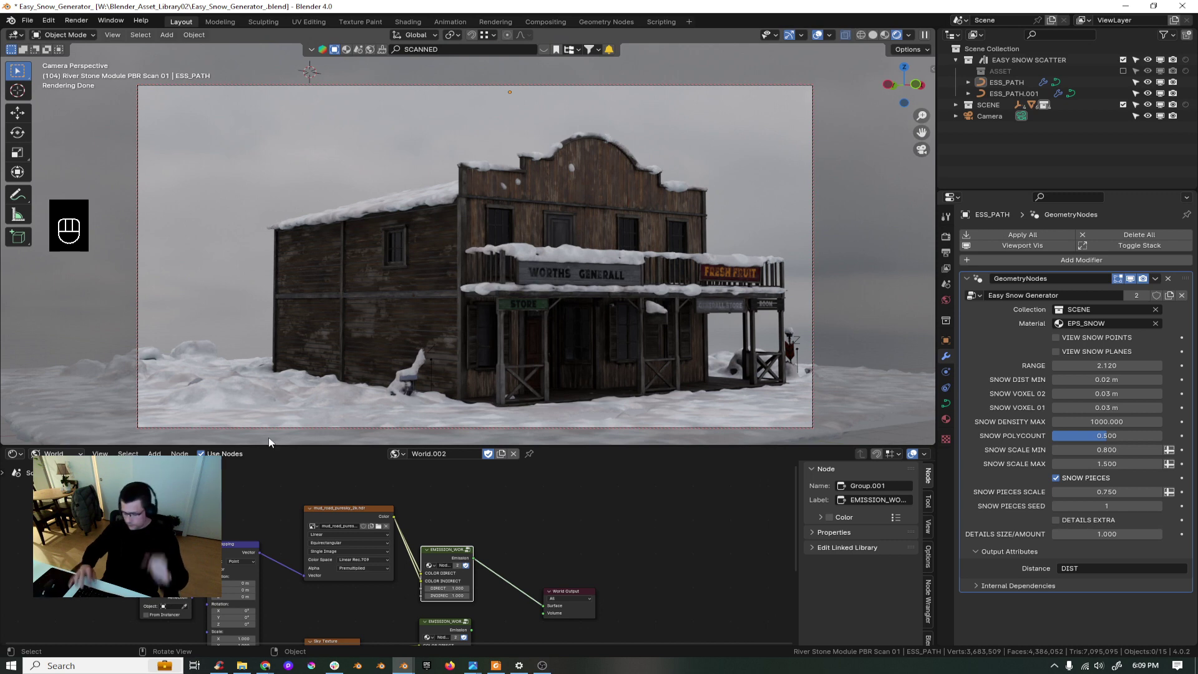
key(KP_0)
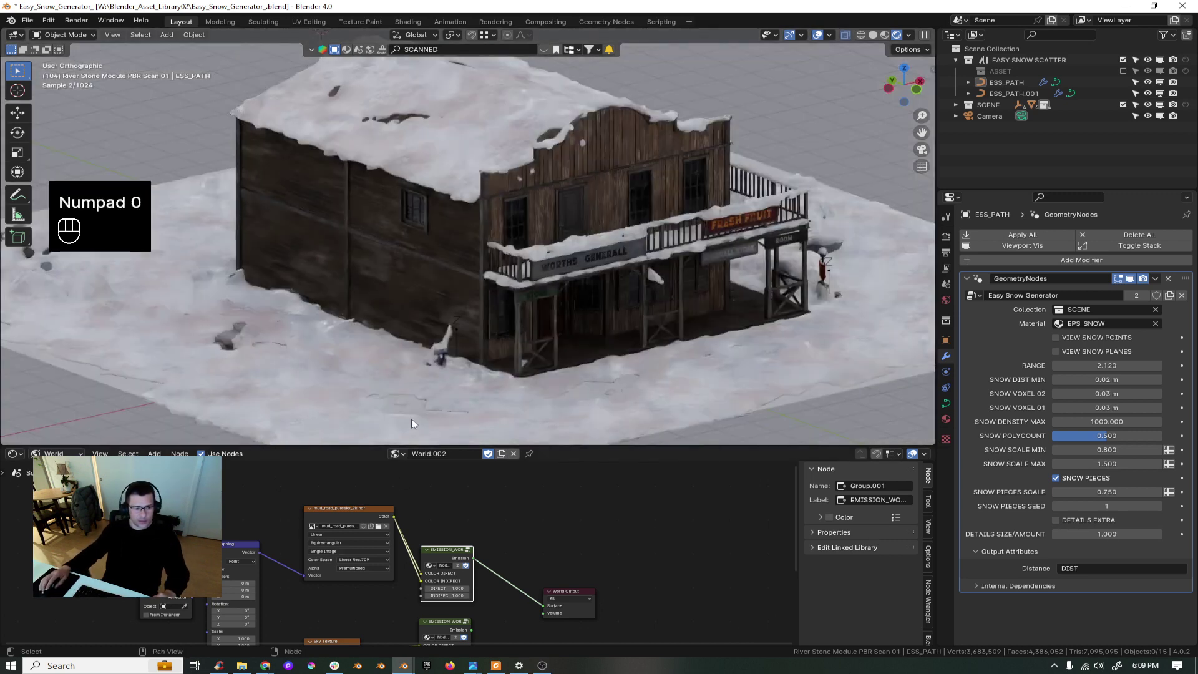
shift+middle_drag(548, 376, 544, 324)
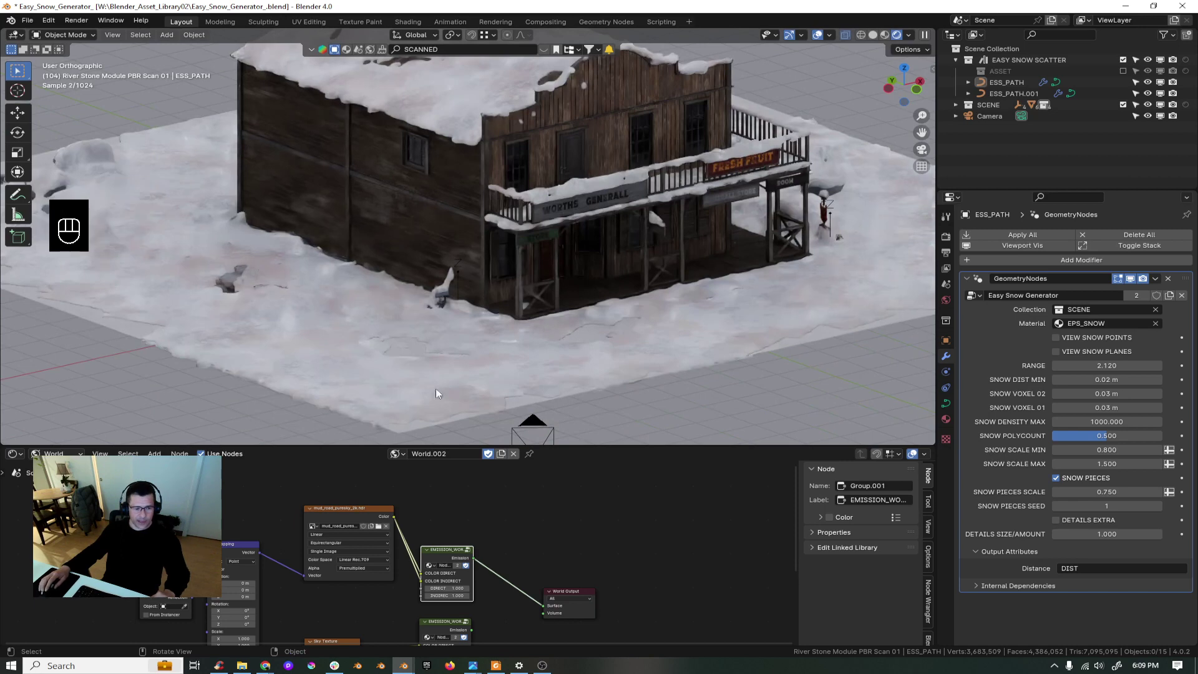
scroll(413, 341, up, 6)
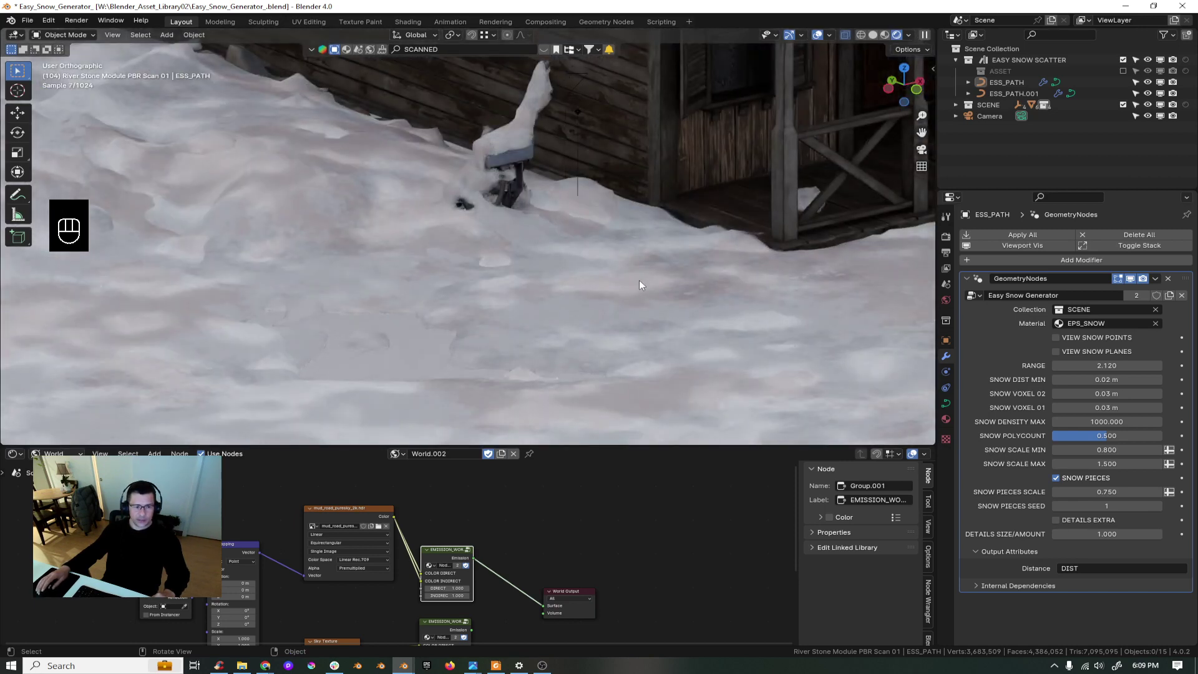
scroll(640, 284, down, 4)
shift+middle_drag(640, 285, 494, 294)
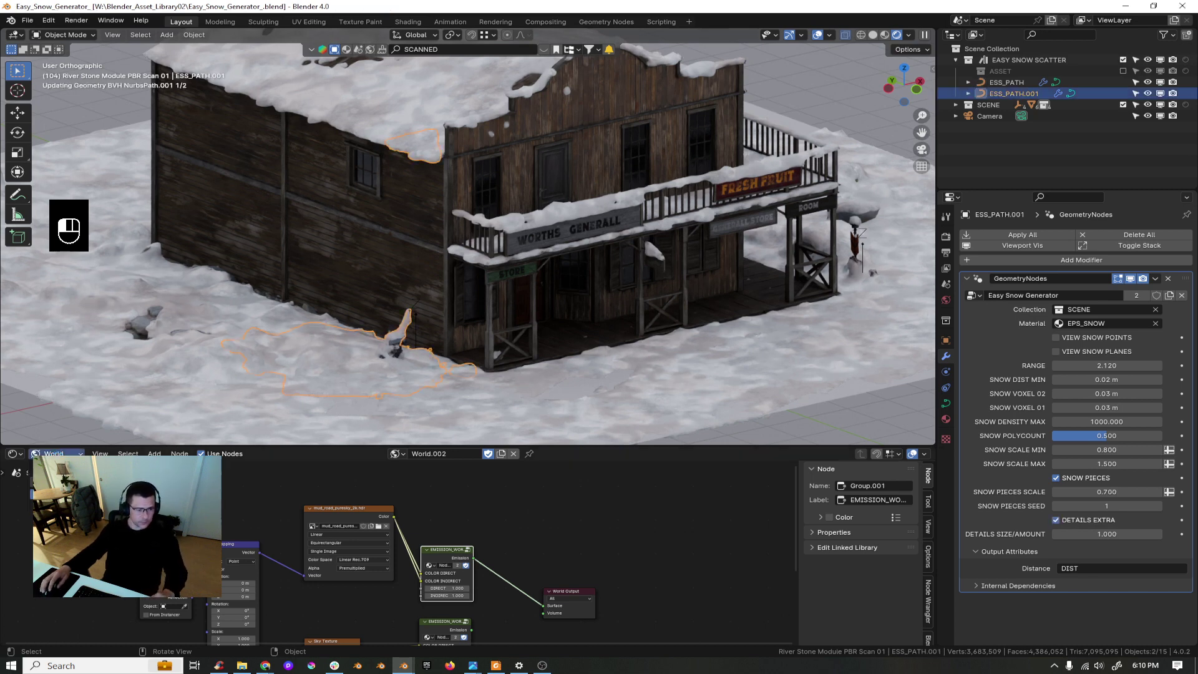
- Switch the Shader Editor back to the object material and frame the EPS_SNOW nodes in a slightly taller area
click(57, 481)
key(a)
key(KP_Decimal)
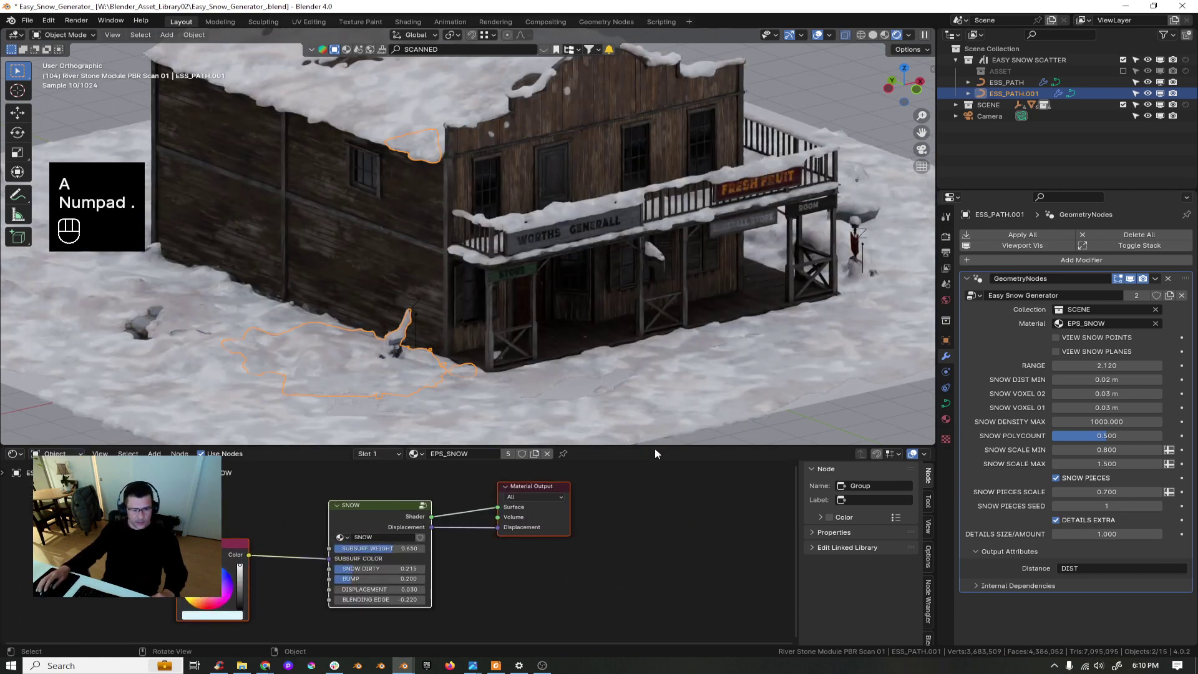
drag(662, 445, 665, 431)
middle_drag(581, 560, 703, 545)
scroll(499, 570, up, 2)
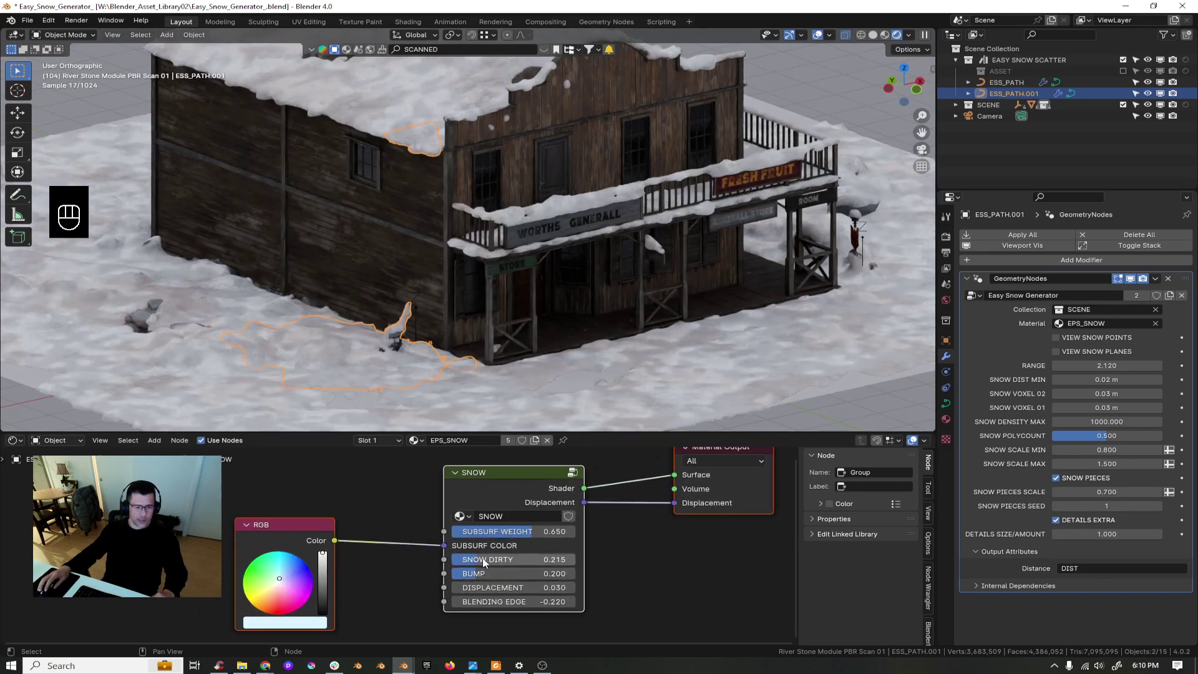
- In the SNOW node group, set SNOW DIRTY to 0.531 and SUBSURF WEIGHT to 0.215
drag(490, 563, 563, 563)
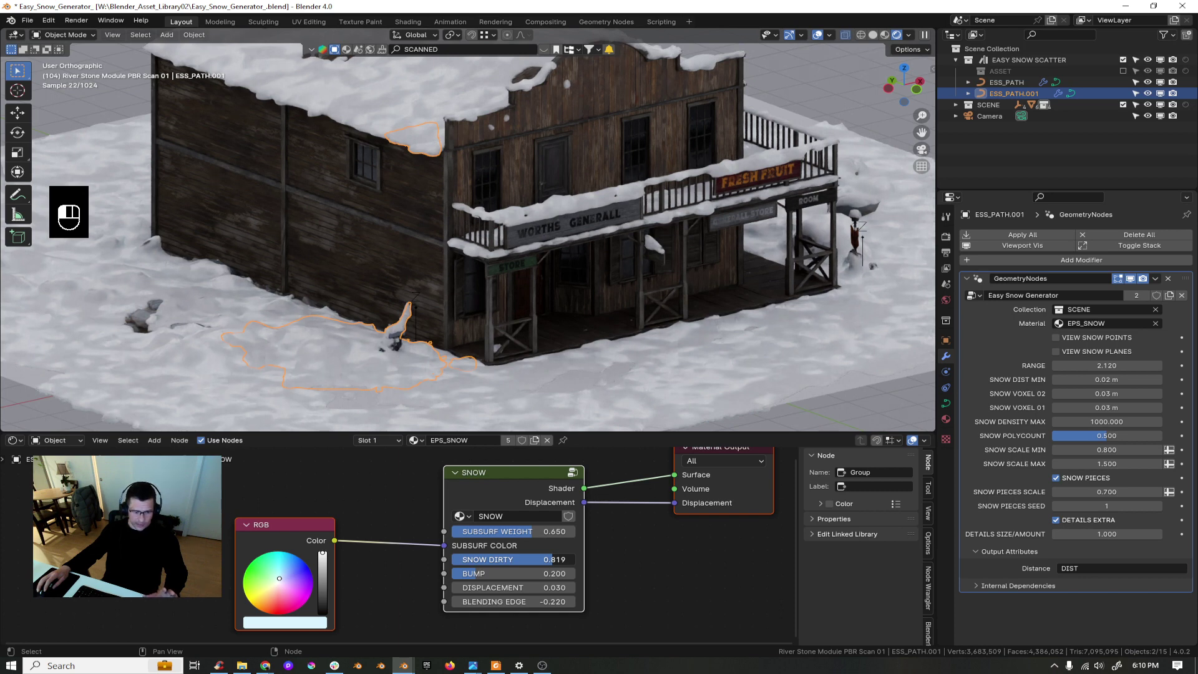
drag(552, 559, 519, 559)
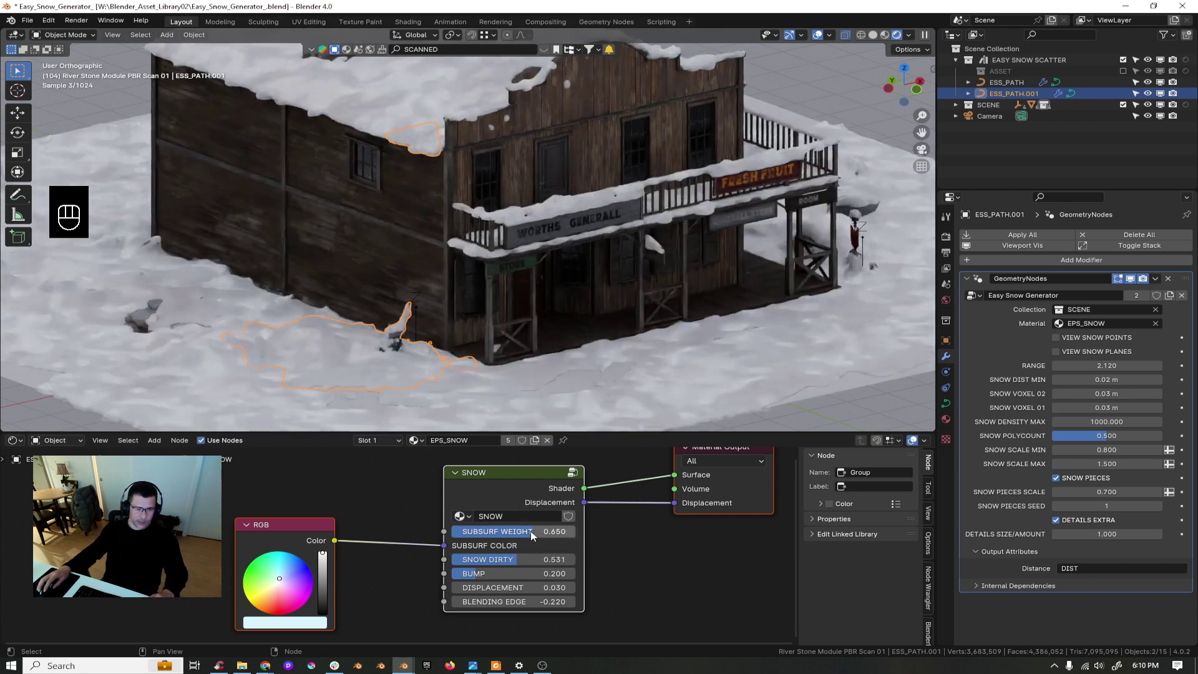
drag(524, 531, 470, 531)
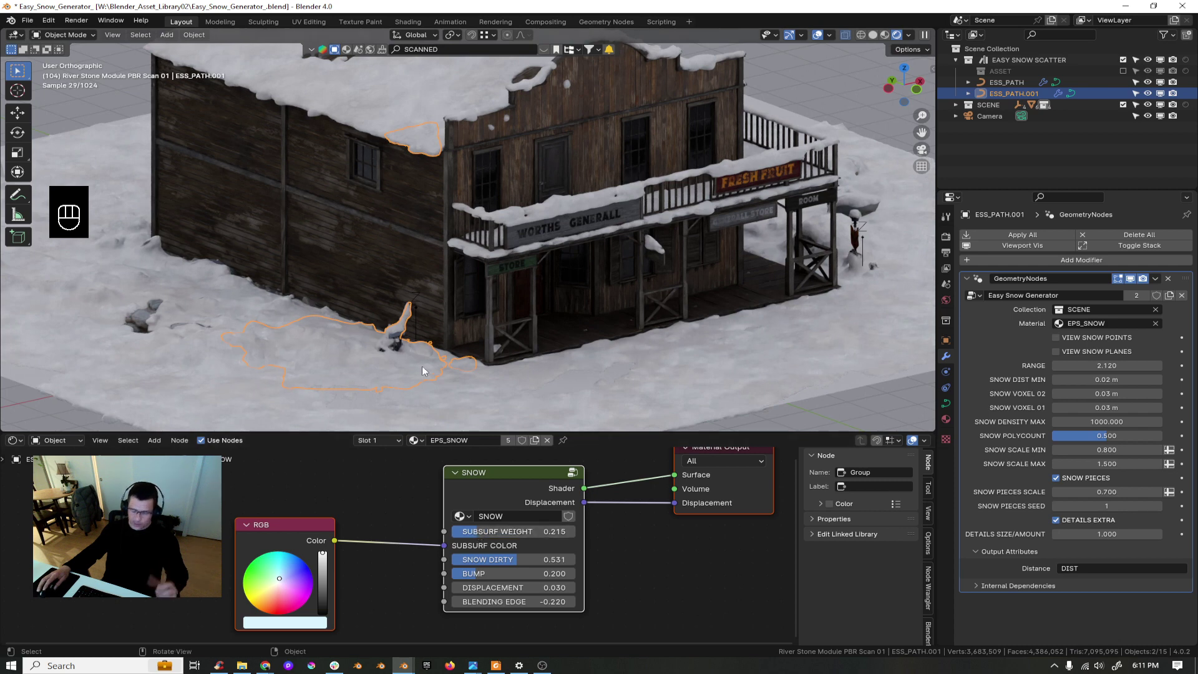
- Check the adjusted snow material through the camera in rendered shading with nothing selected, and return to solid shading
key(KP_0)
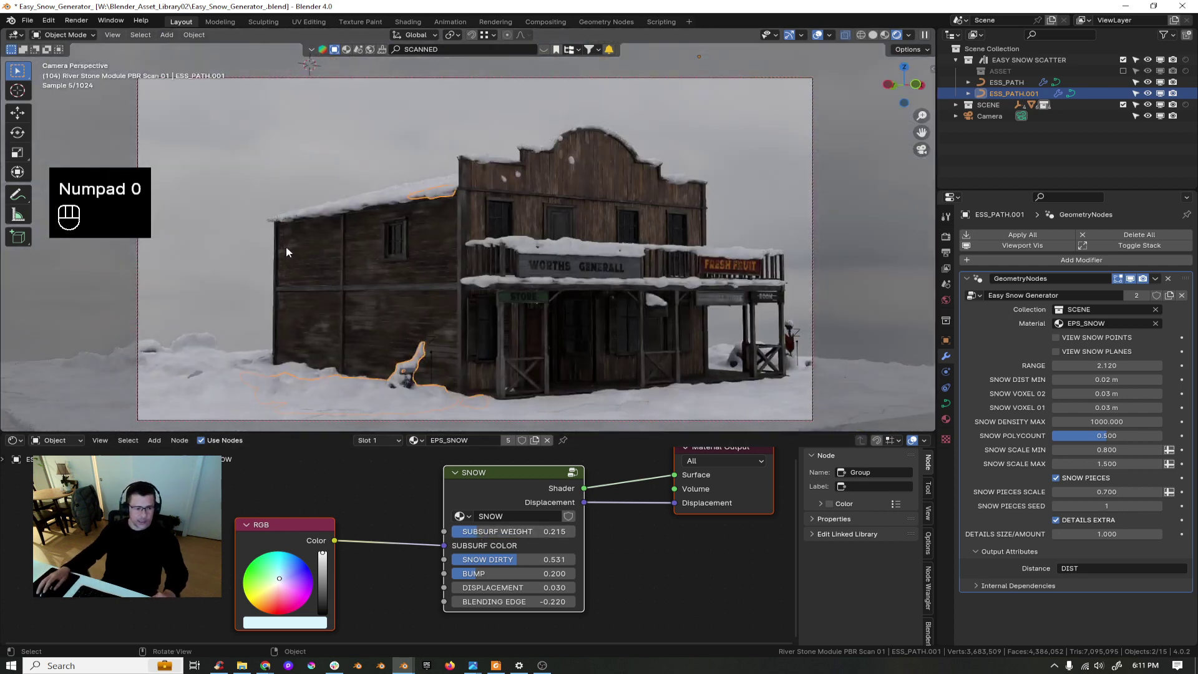
click(755, 166)
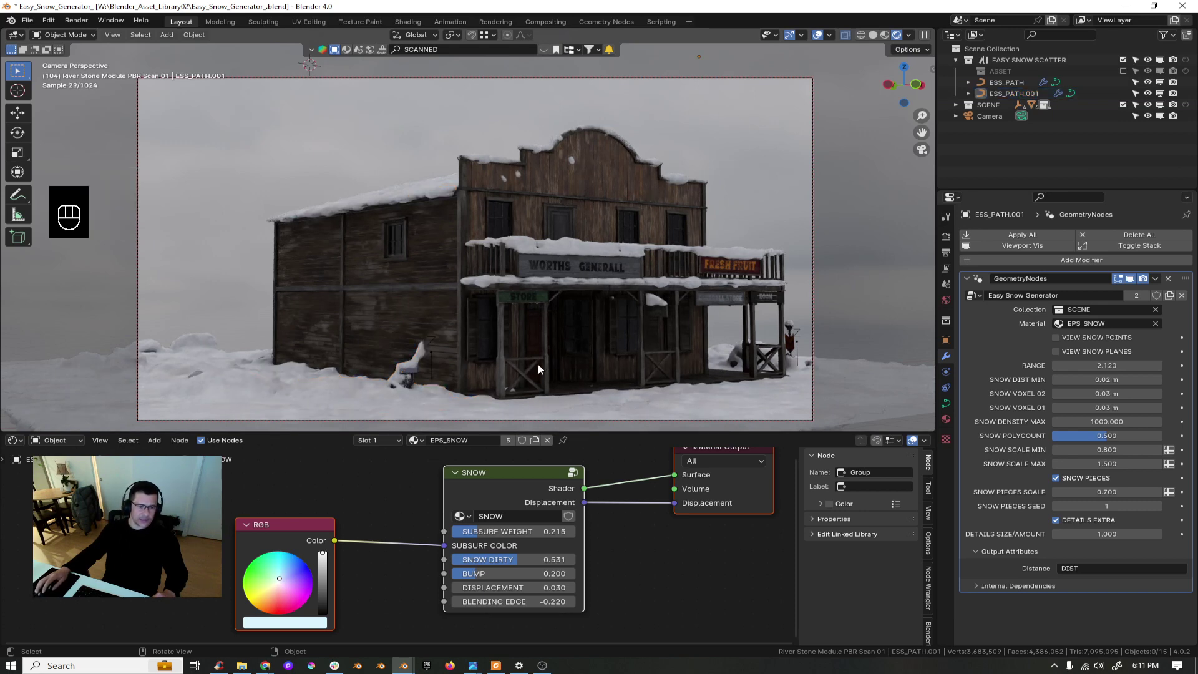
key(z)
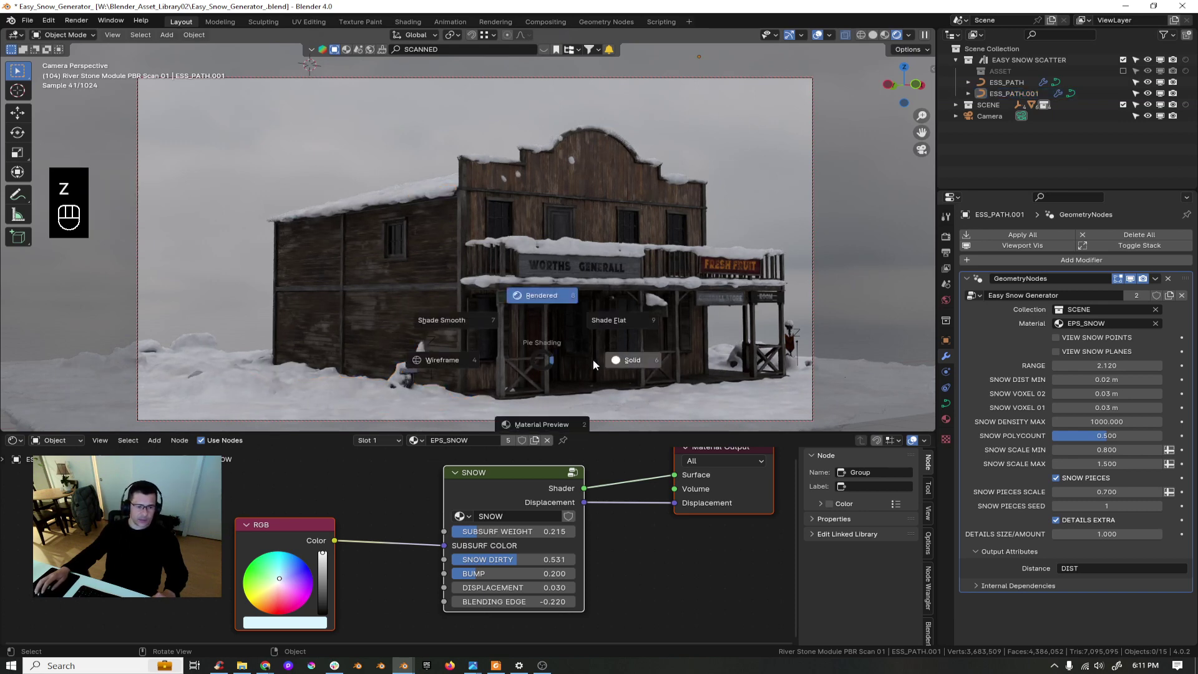
click(633, 360)
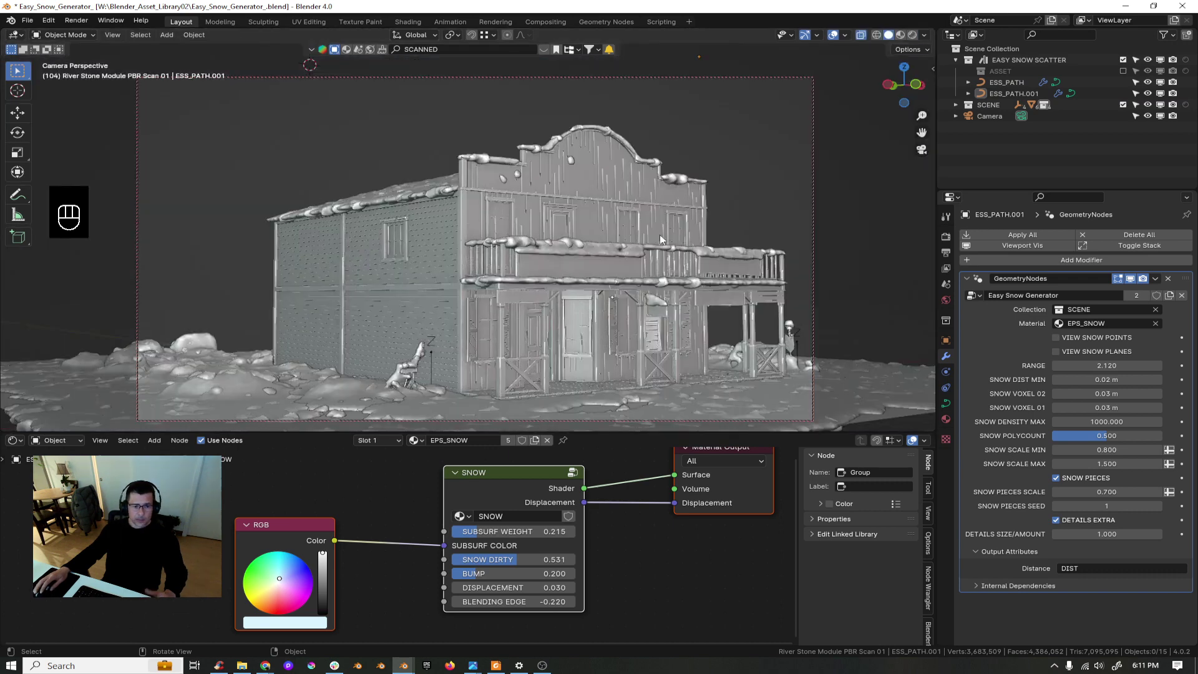
- Select the ESS_PATH snow, set its SNOW PIECES SEED to 0, and clear the selection
click(744, 407)
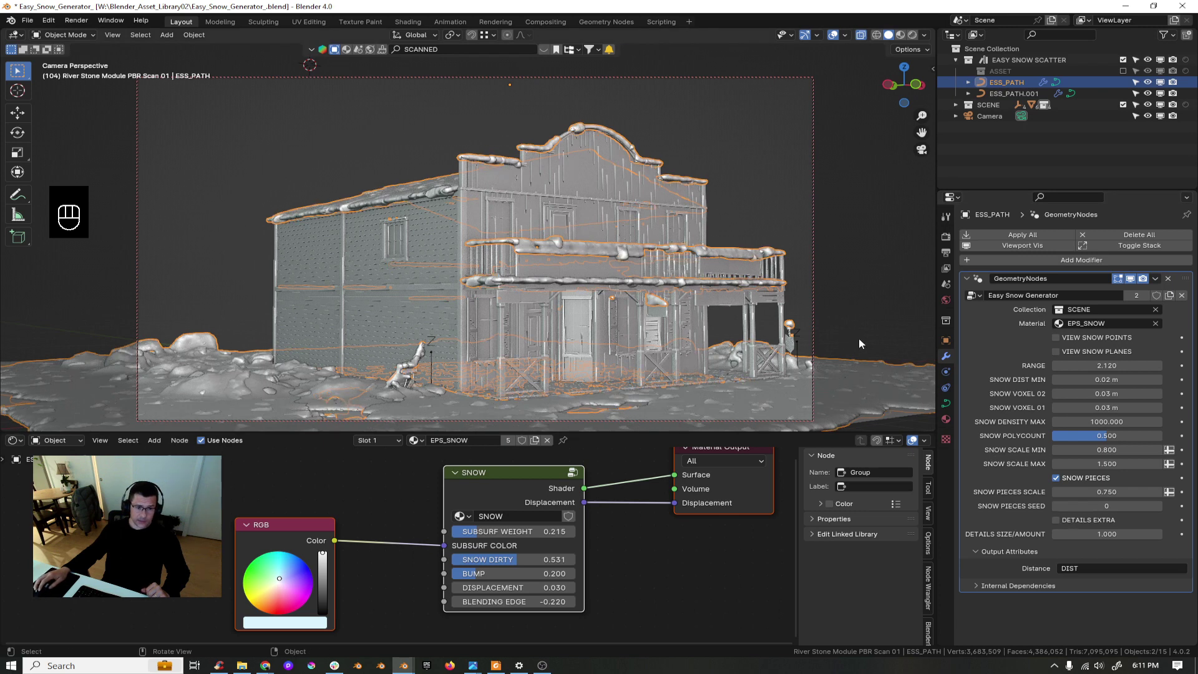
click(765, 153)
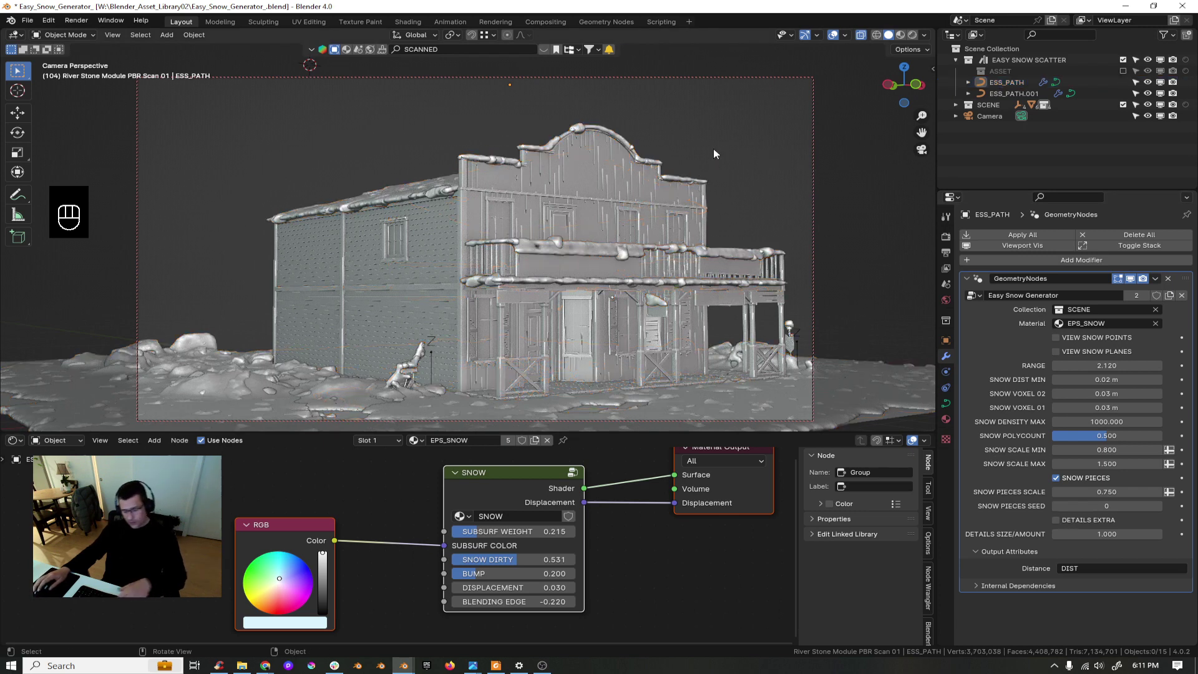
- Render the current frame, inspect the snow at the porch and beside the side wall up close, and close the render window
key(F12)
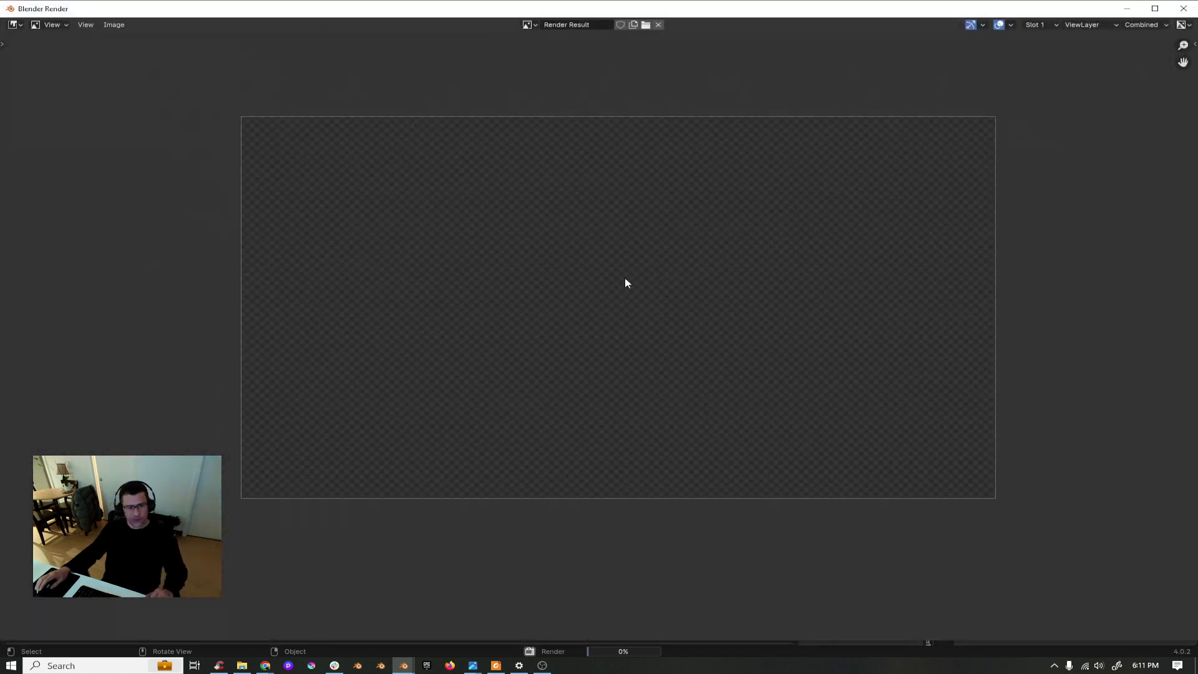
scroll(568, 283, up, 1)
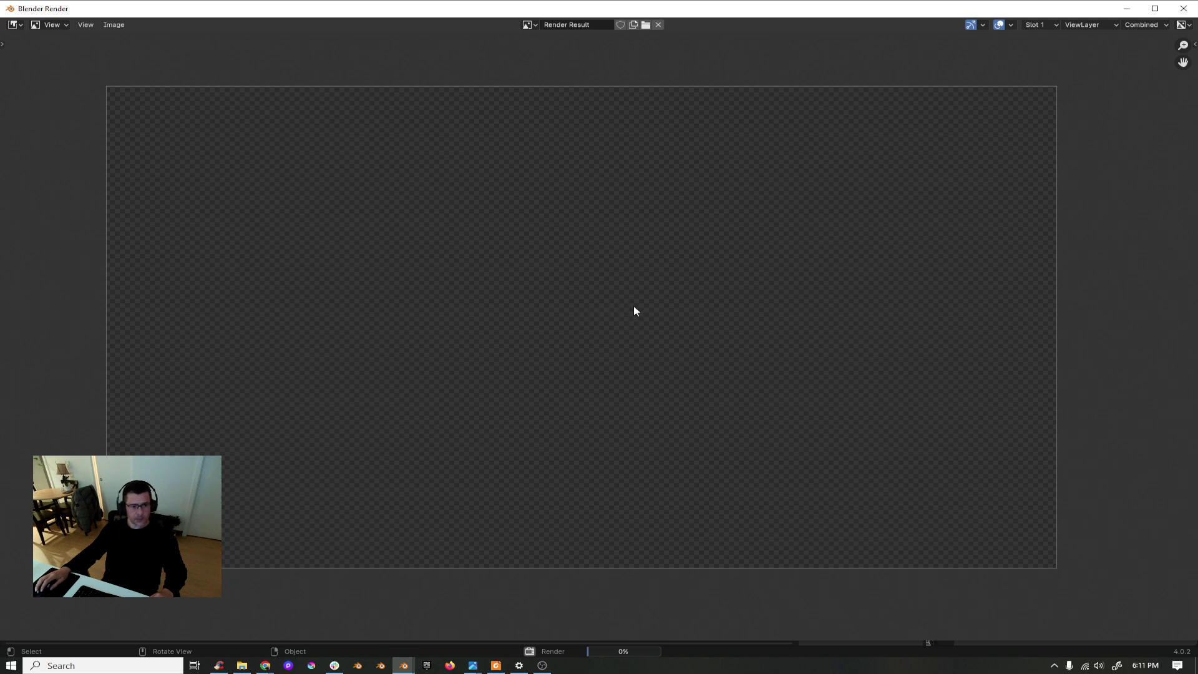
middle_drag(583, 357, 615, 366)
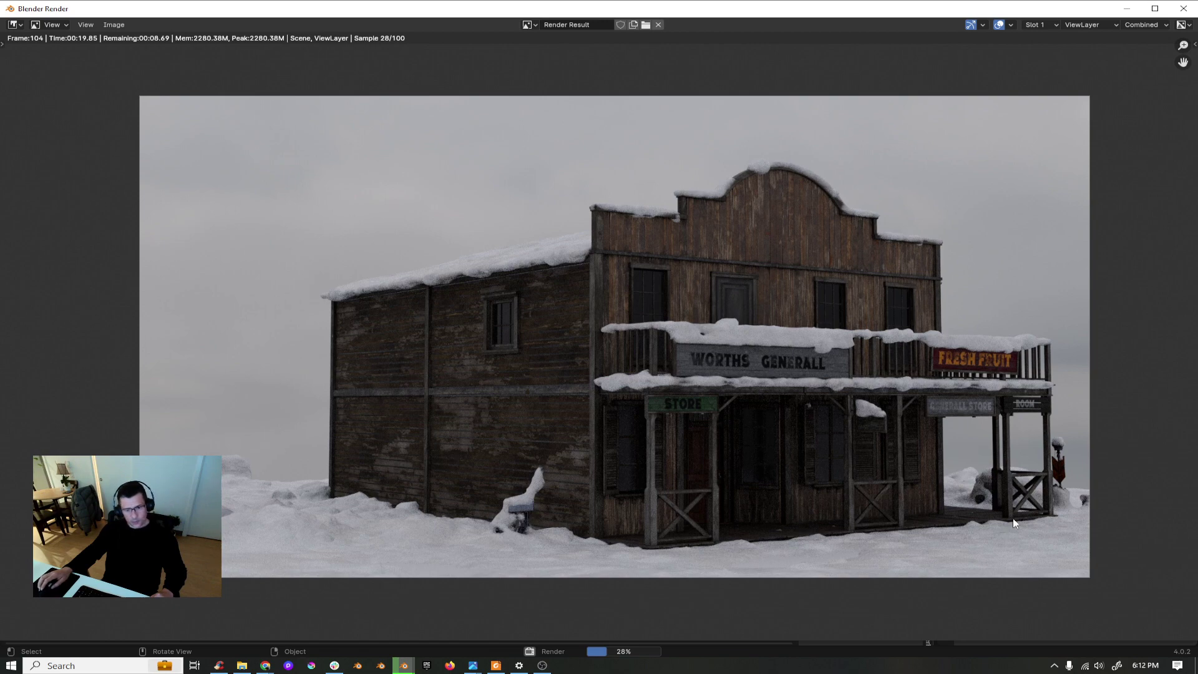
scroll(992, 498, up, 5)
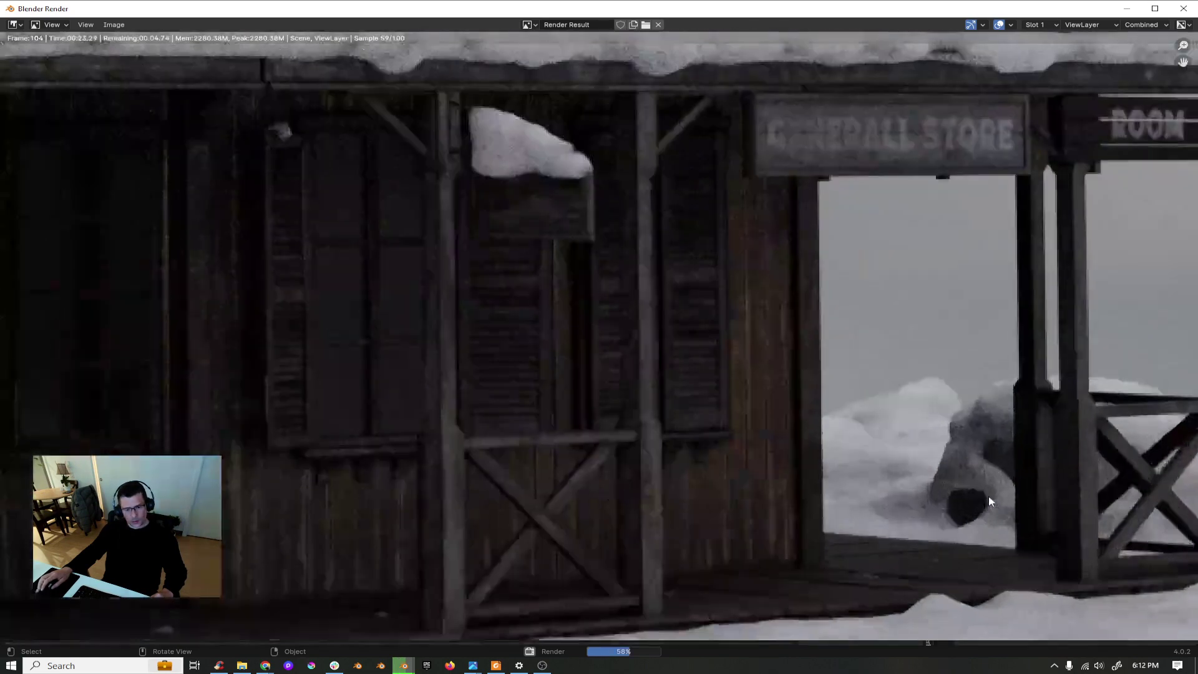
scroll(975, 481, down, 5)
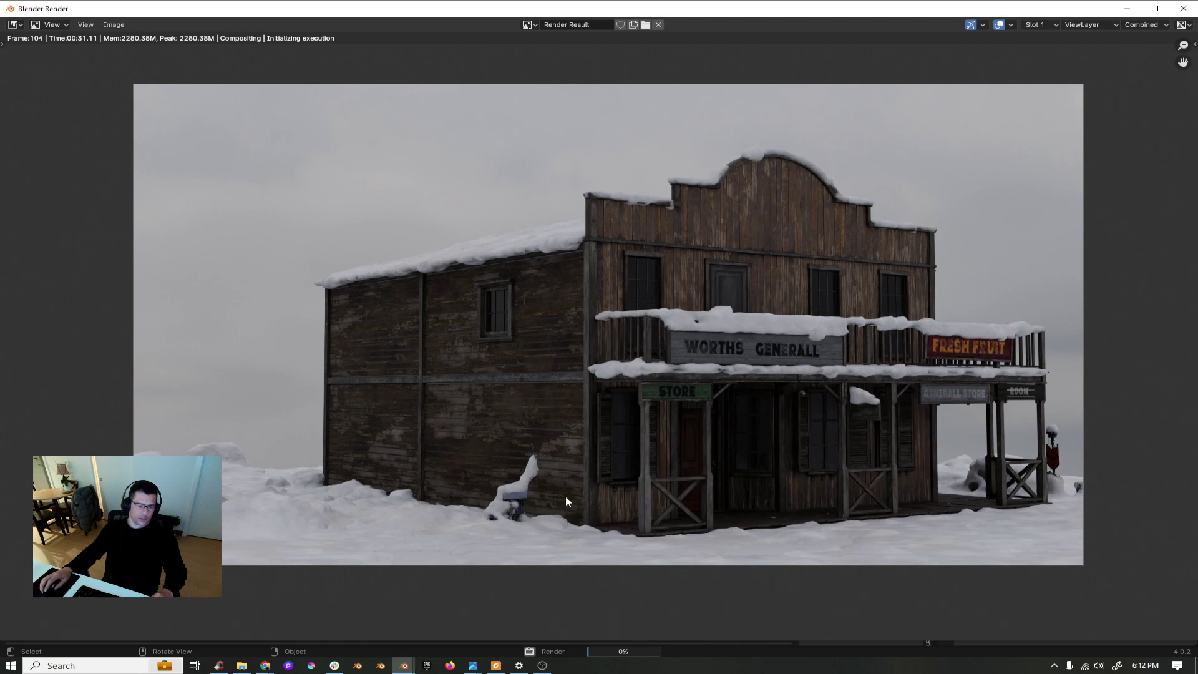
middle_drag(748, 488, 682, 449)
scroll(434, 482, up, 8)
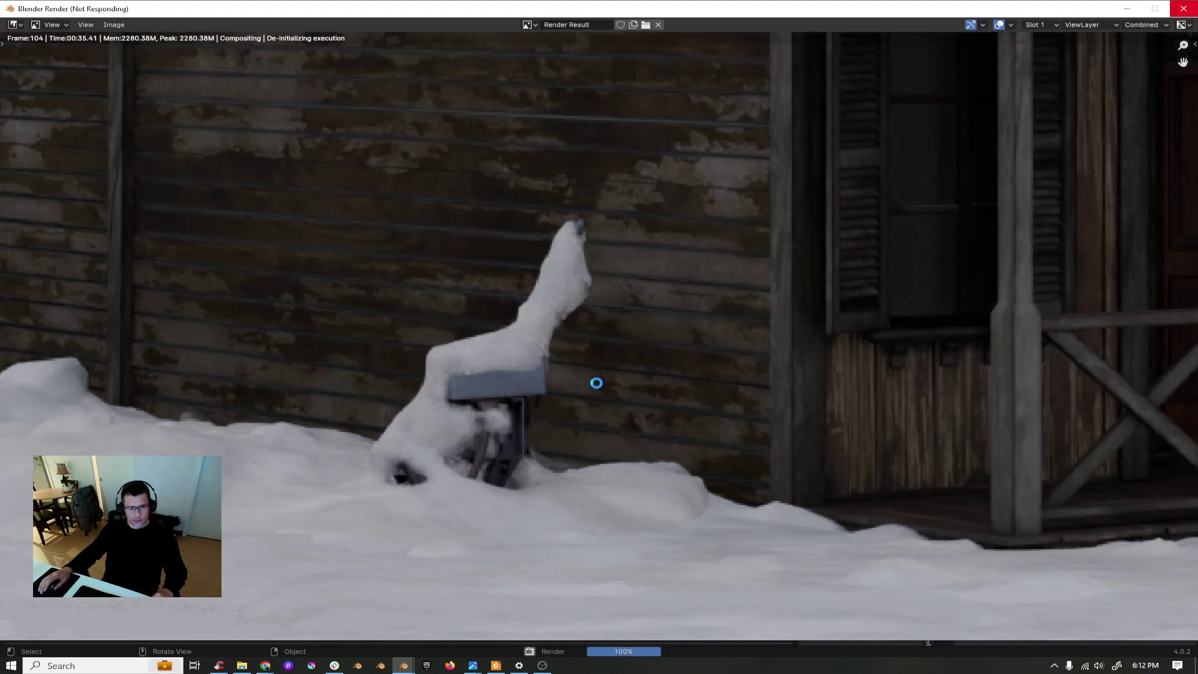
key(Escape)
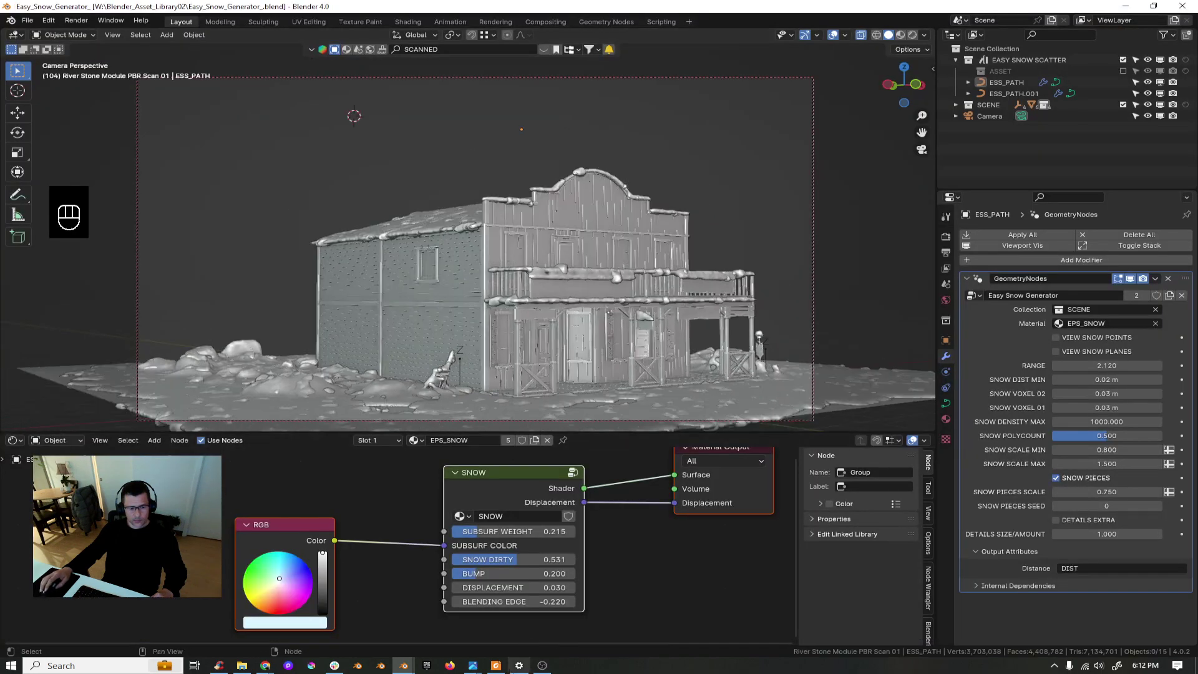
- Bring back the last render result, examine the snow on the porch, balcony and behind the building up close, and close the render window
mouse_move(404, 666)
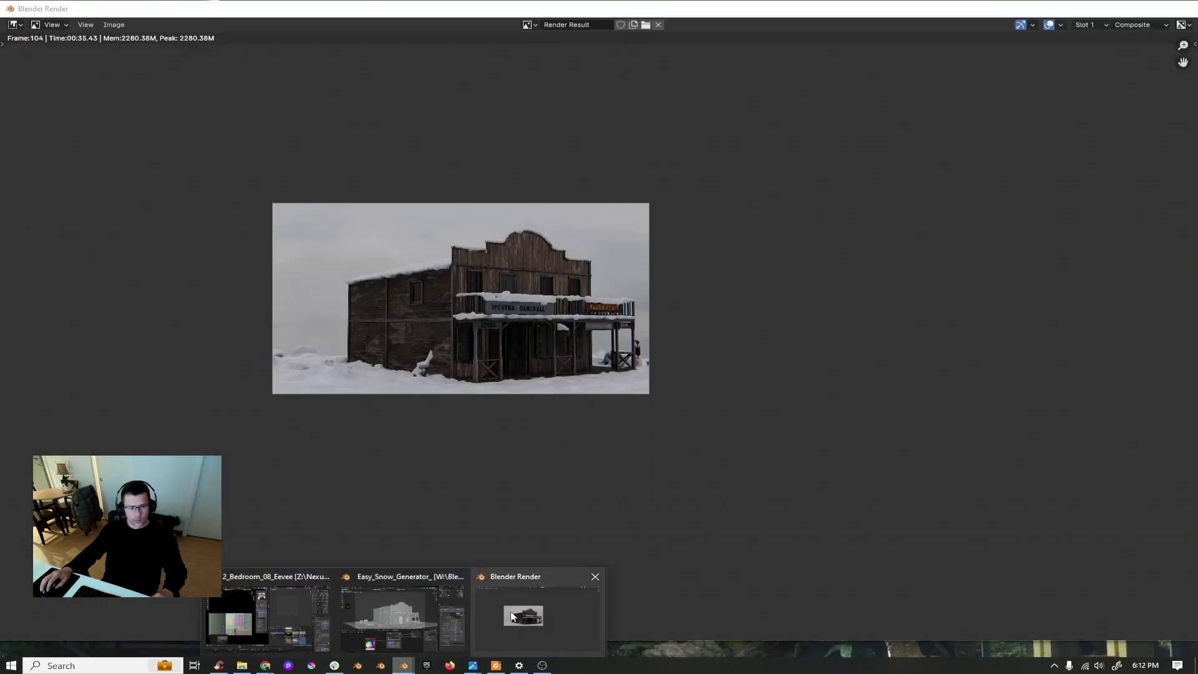
click(511, 617)
scroll(456, 322, up, 4)
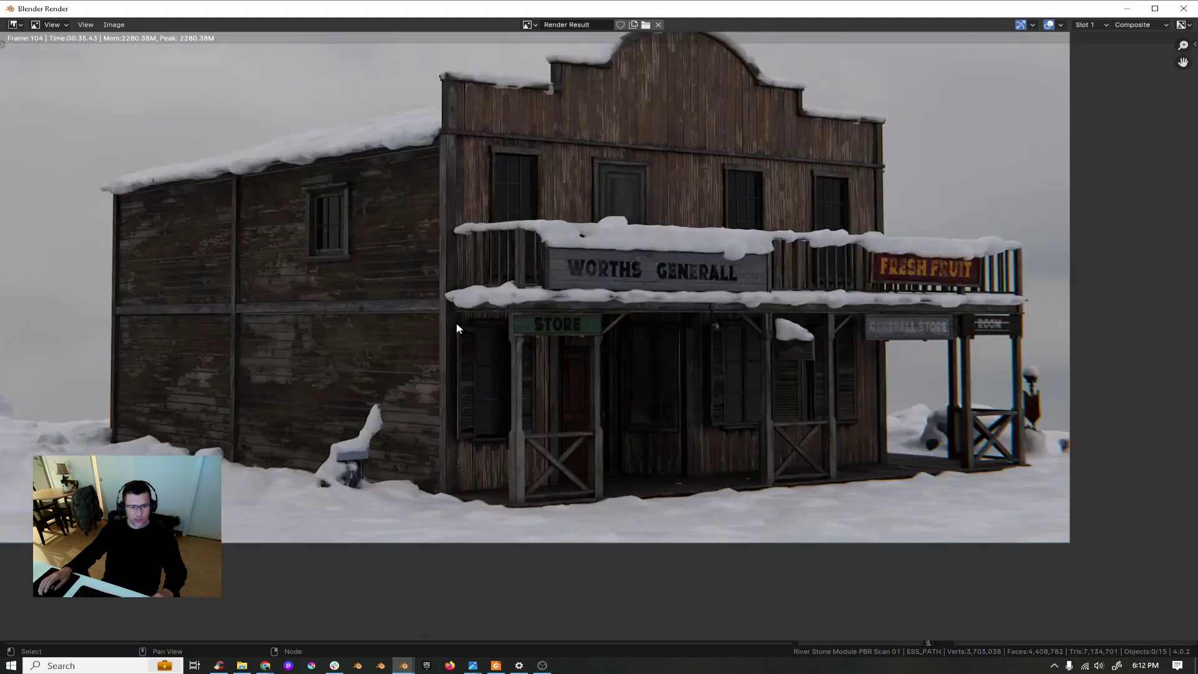
scroll(909, 468, up, 3)
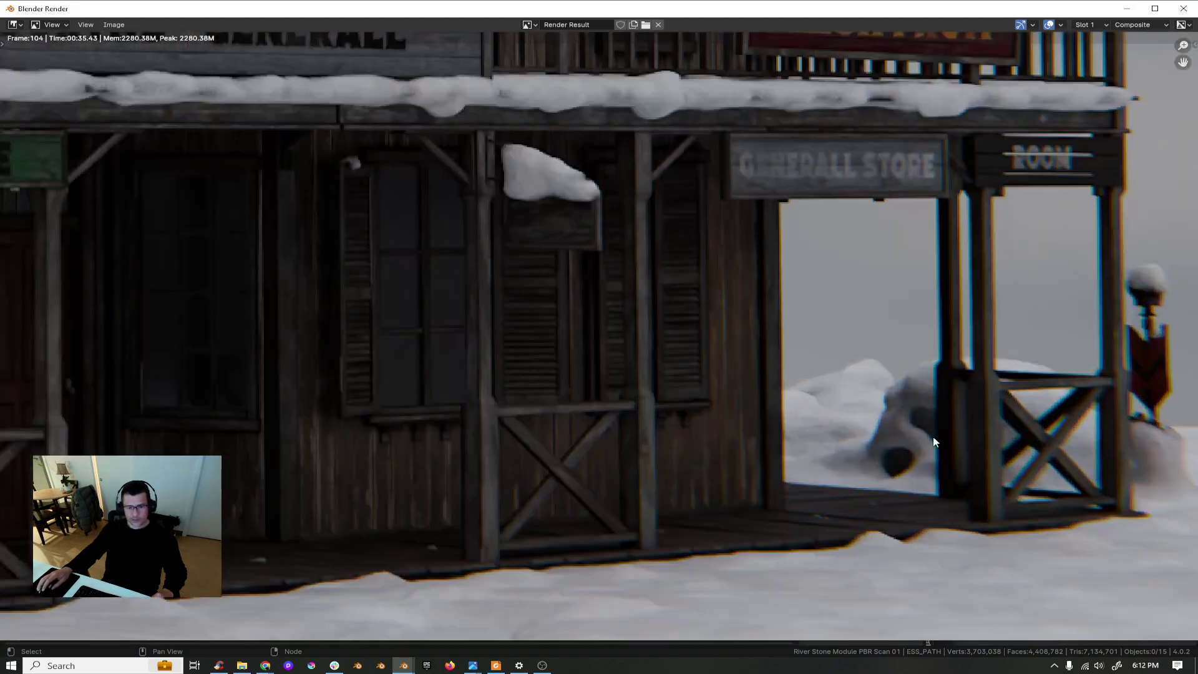
middle_drag(949, 457, 758, 457)
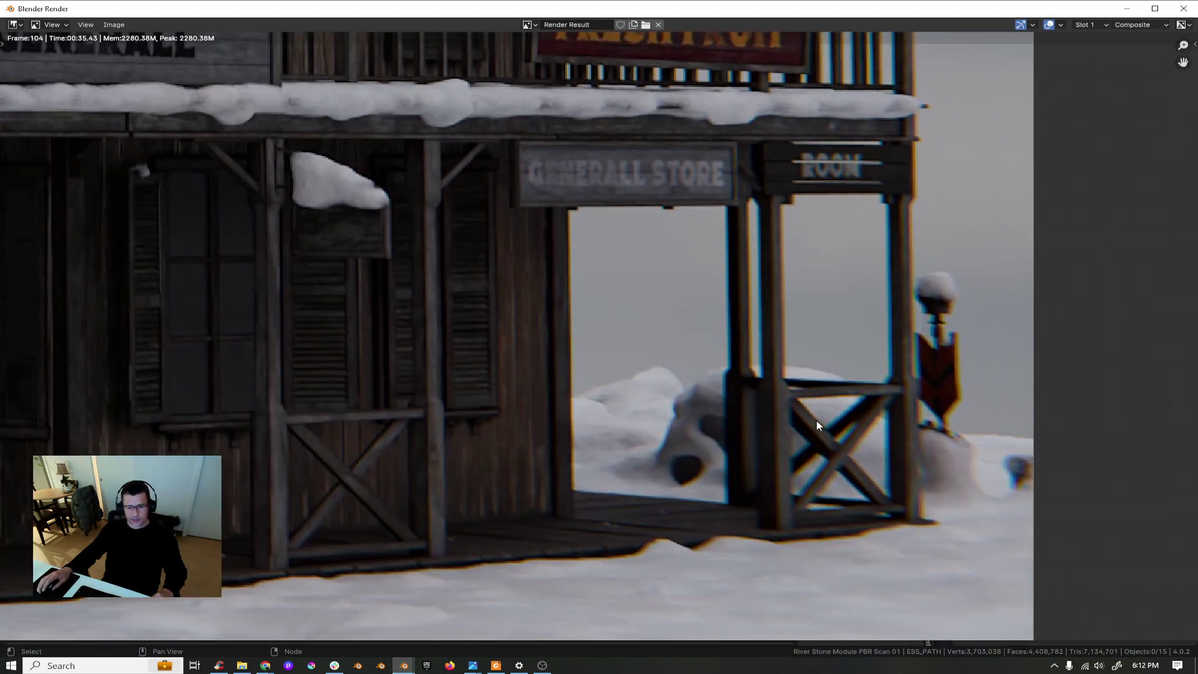
scroll(816, 421, down, 3)
scroll(747, 429, up, 2)
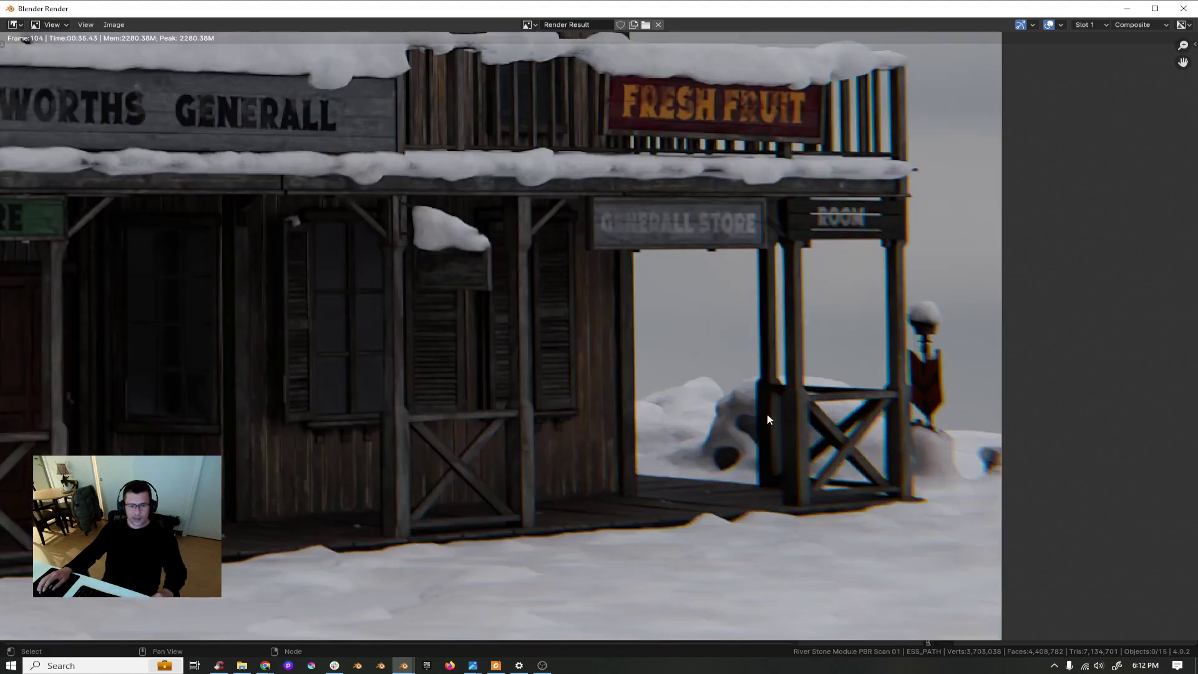
scroll(979, 462, down, 4)
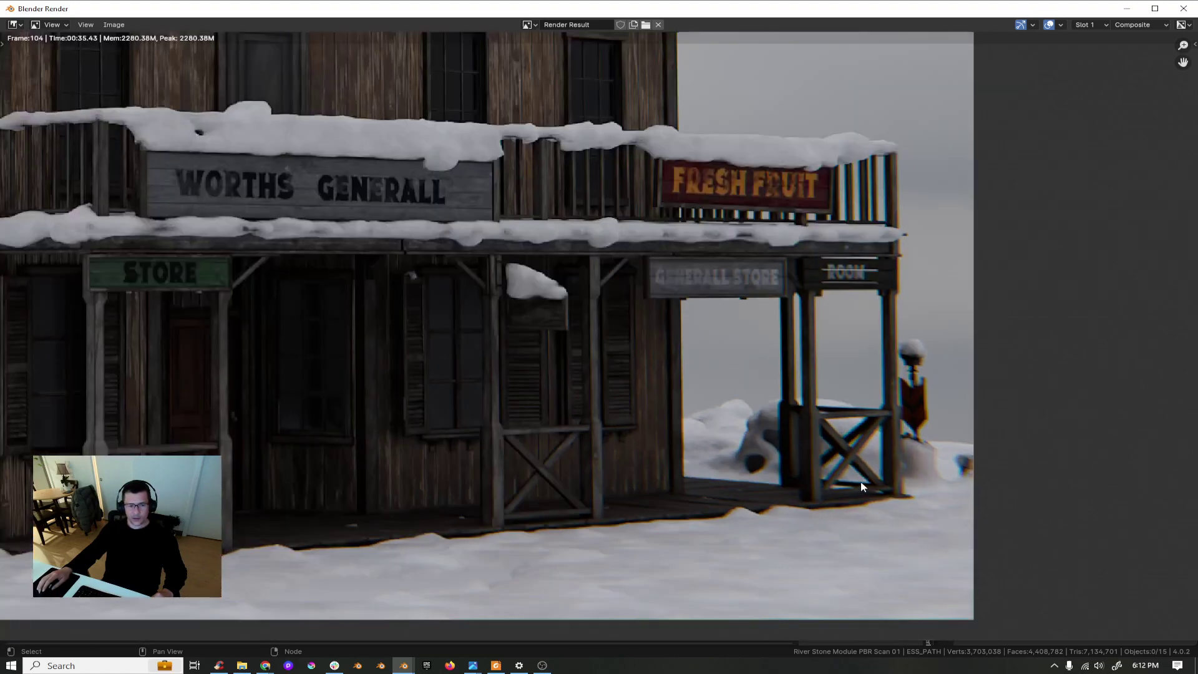
scroll(668, 256, up, 3)
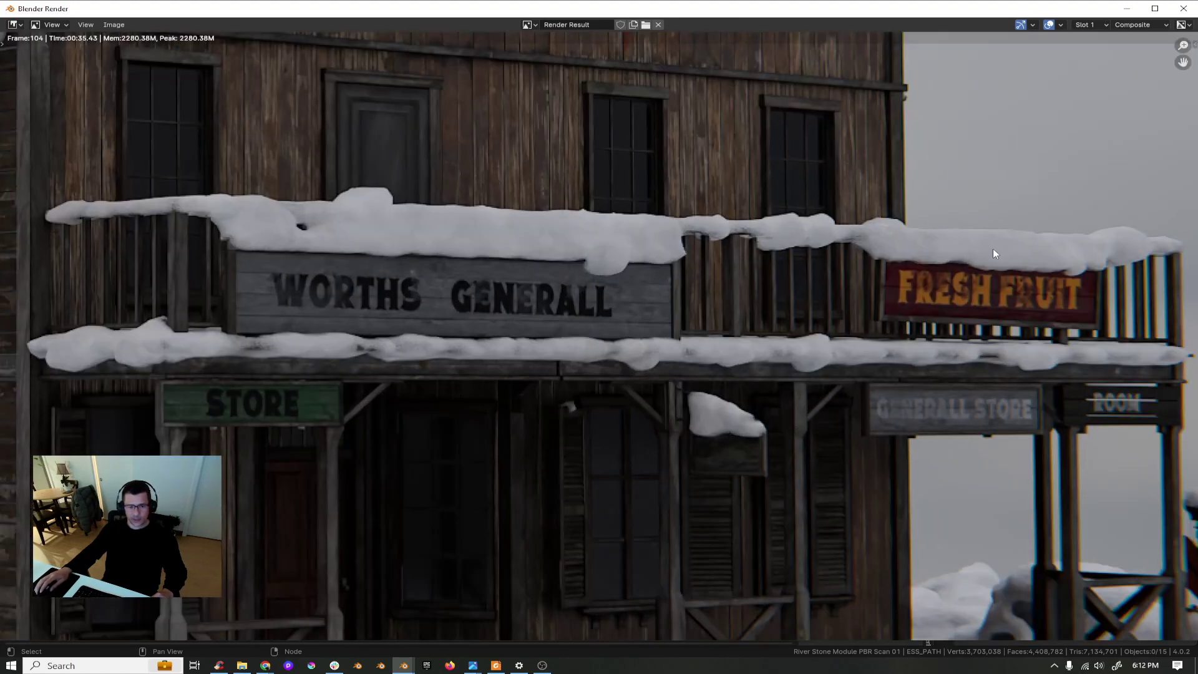
scroll(913, 330, down, 3)
middle_drag(309, 514, 297, 485)
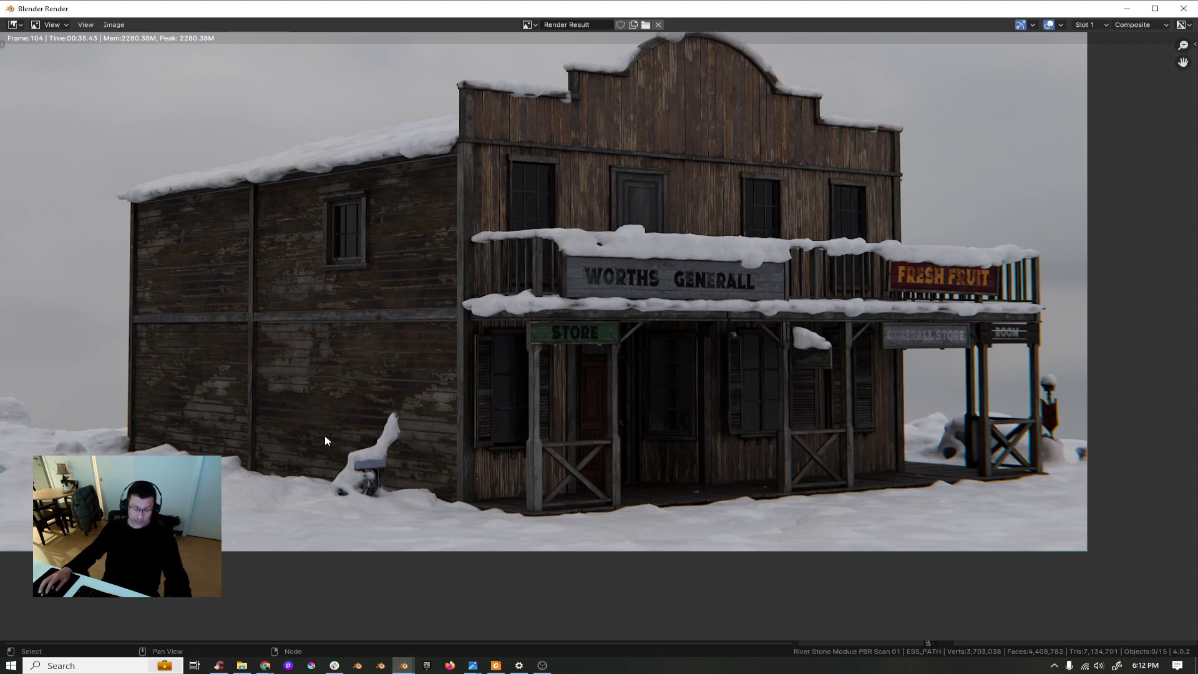
key(Escape)
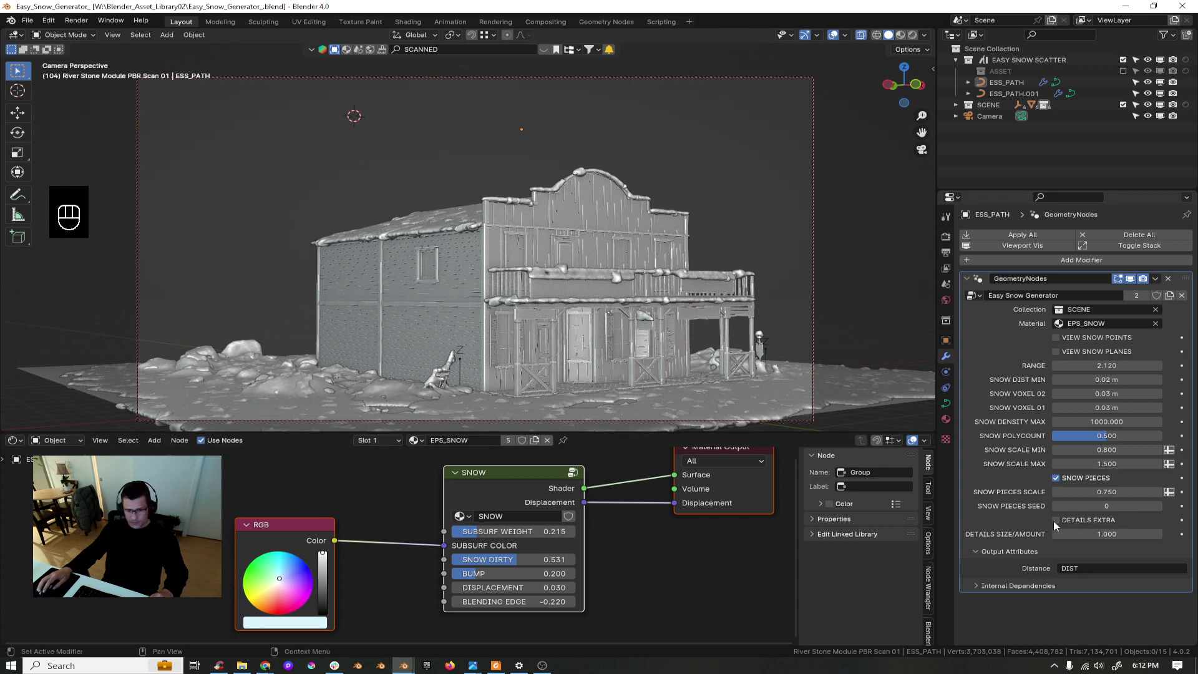
- Set the ESS_PATH snow's DETAILS SIZE/AMOUNT to 1.2, enable DETAILS EXTRA, and render the current frame
click(1109, 535)
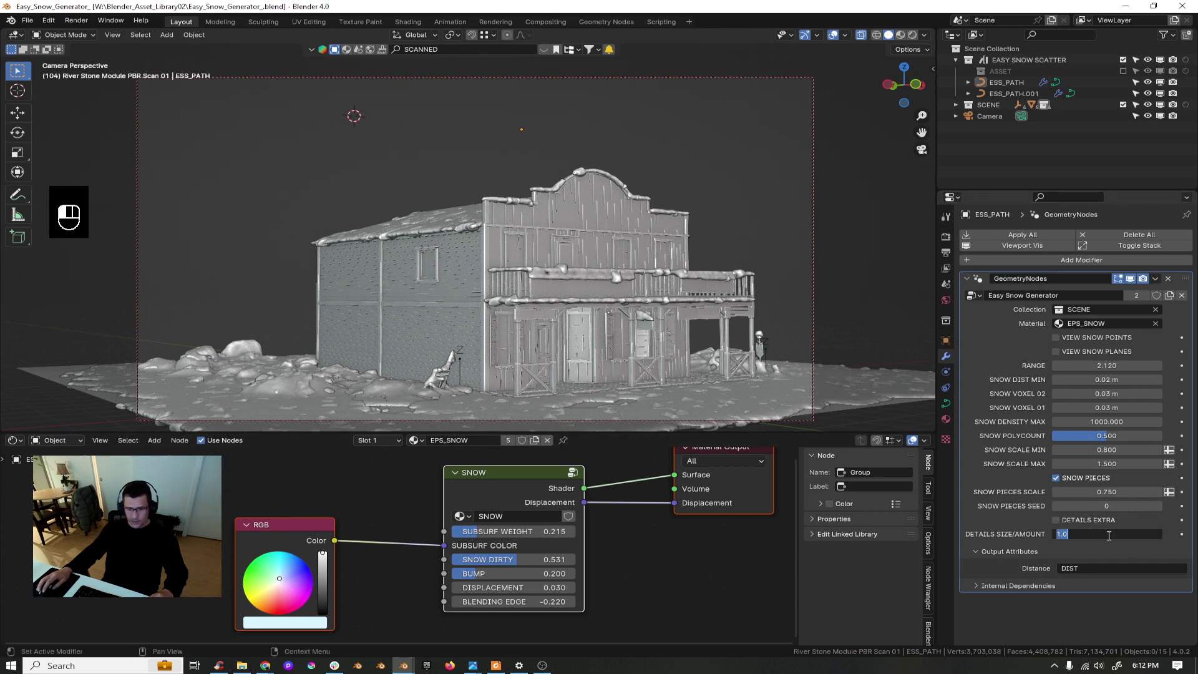
text(1.2)
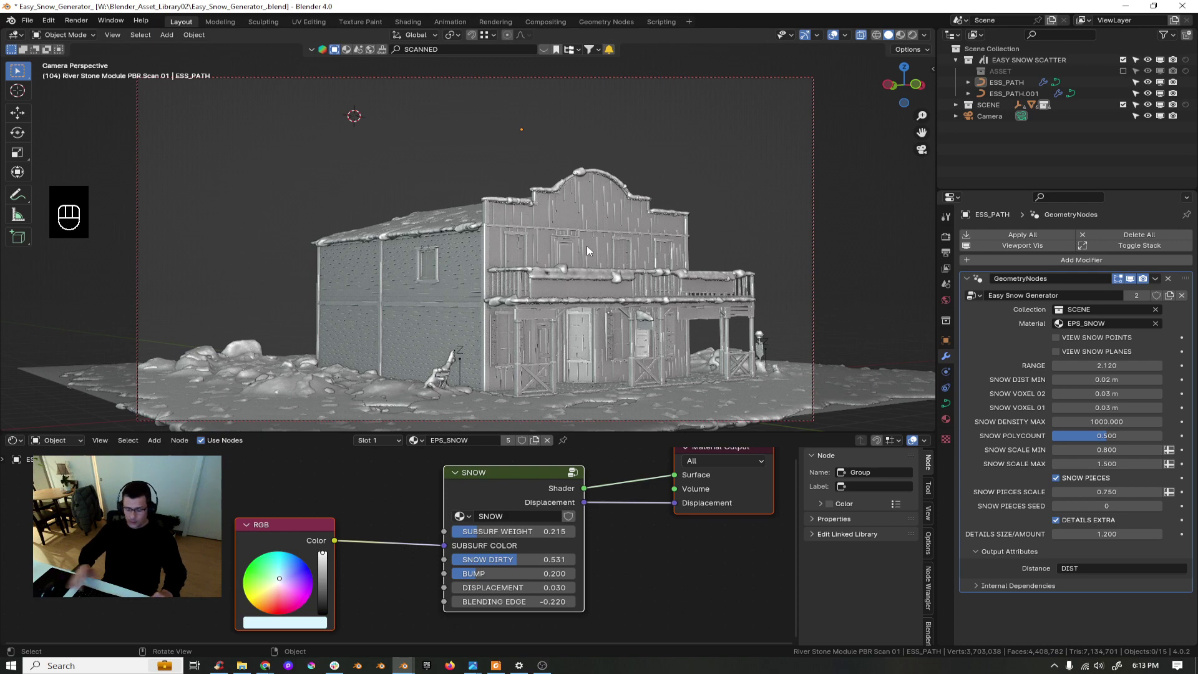
key(F12)
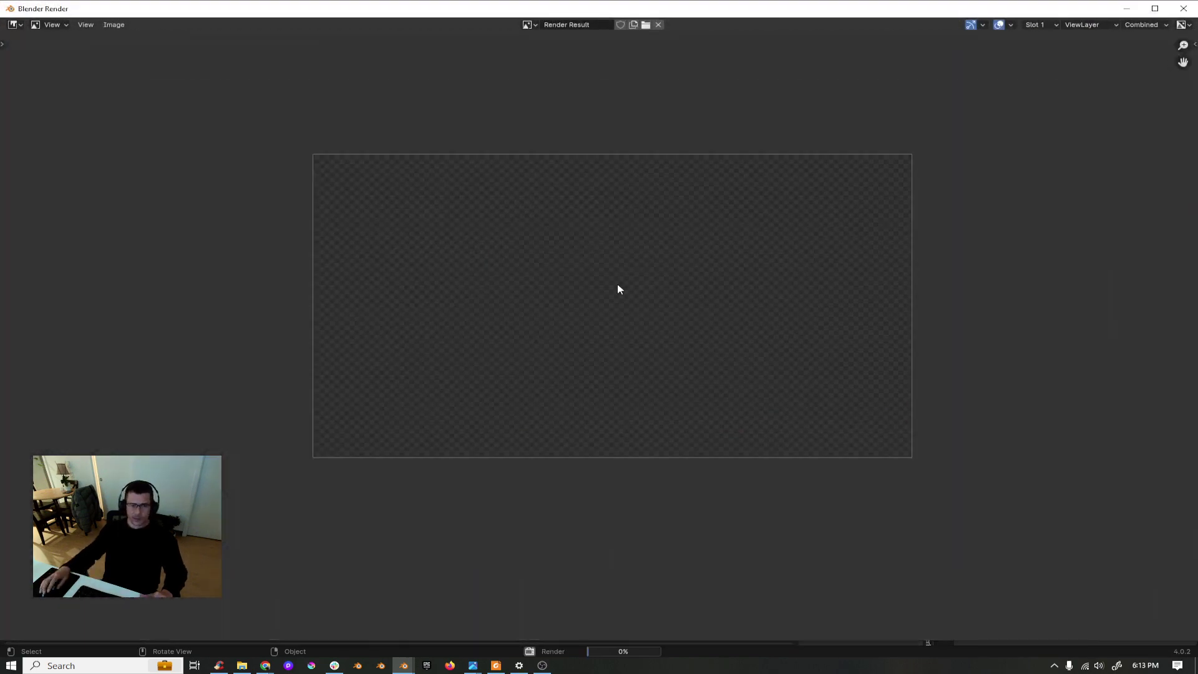
middle_drag(620, 302, 620, 336)
scroll(603, 309, up, 1)
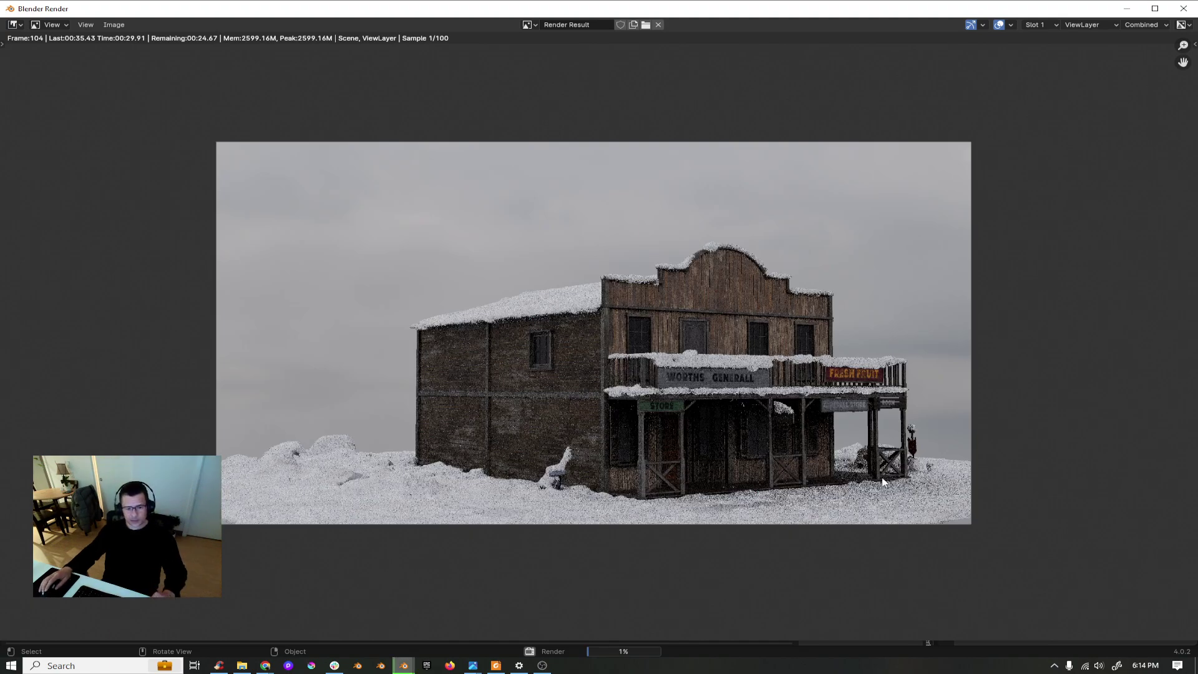
- Examine the extra snow detail in the new render, checking the porch, balcony edges and ground up close and the building as a whole
scroll(854, 460, up, 8)
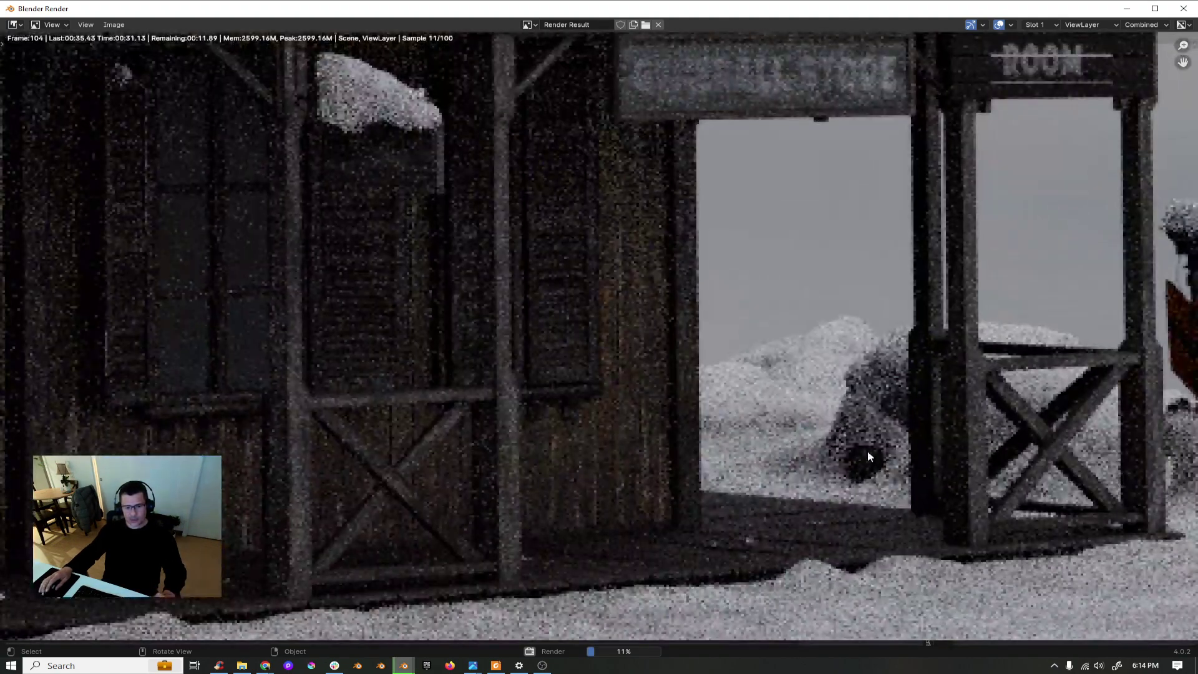
scroll(868, 454, down, 3)
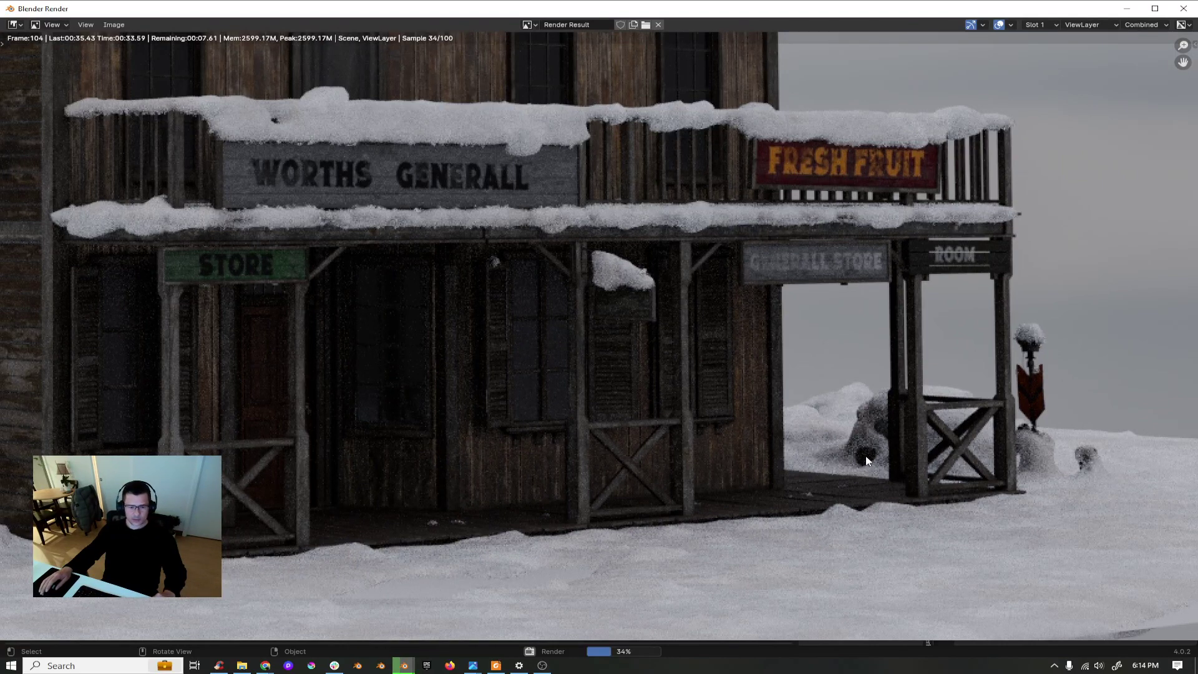
scroll(866, 460, down, 3)
scroll(870, 461, up, 3)
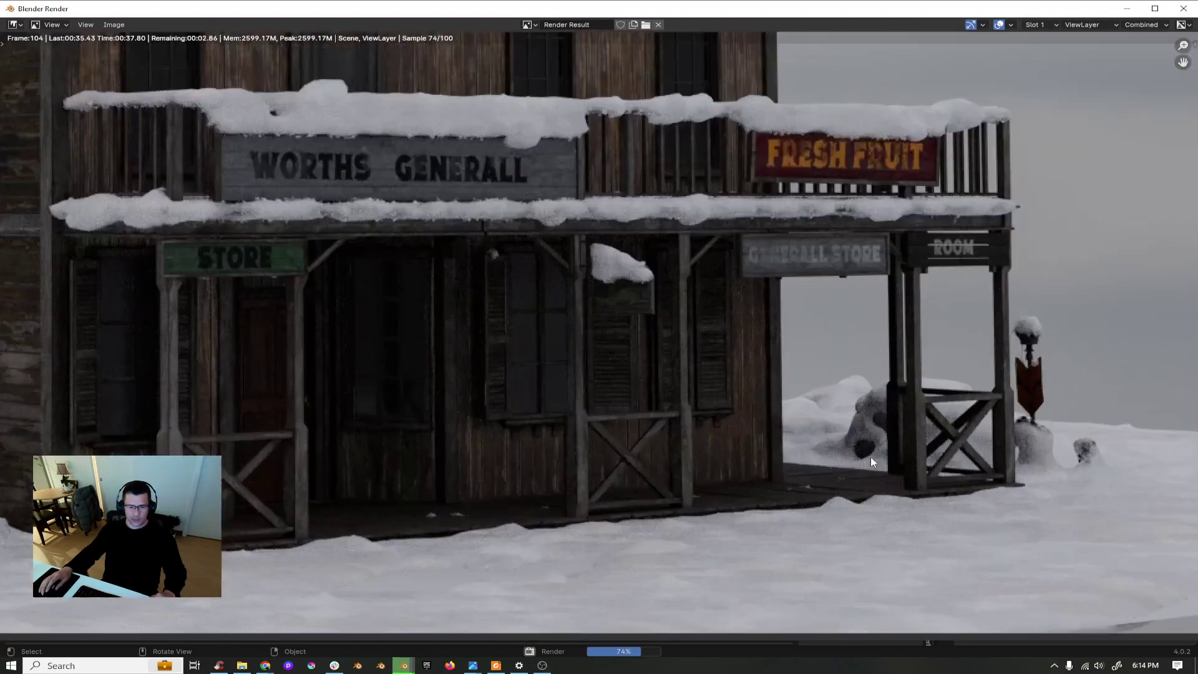
scroll(870, 449, up, 4)
scroll(866, 412, down, 6)
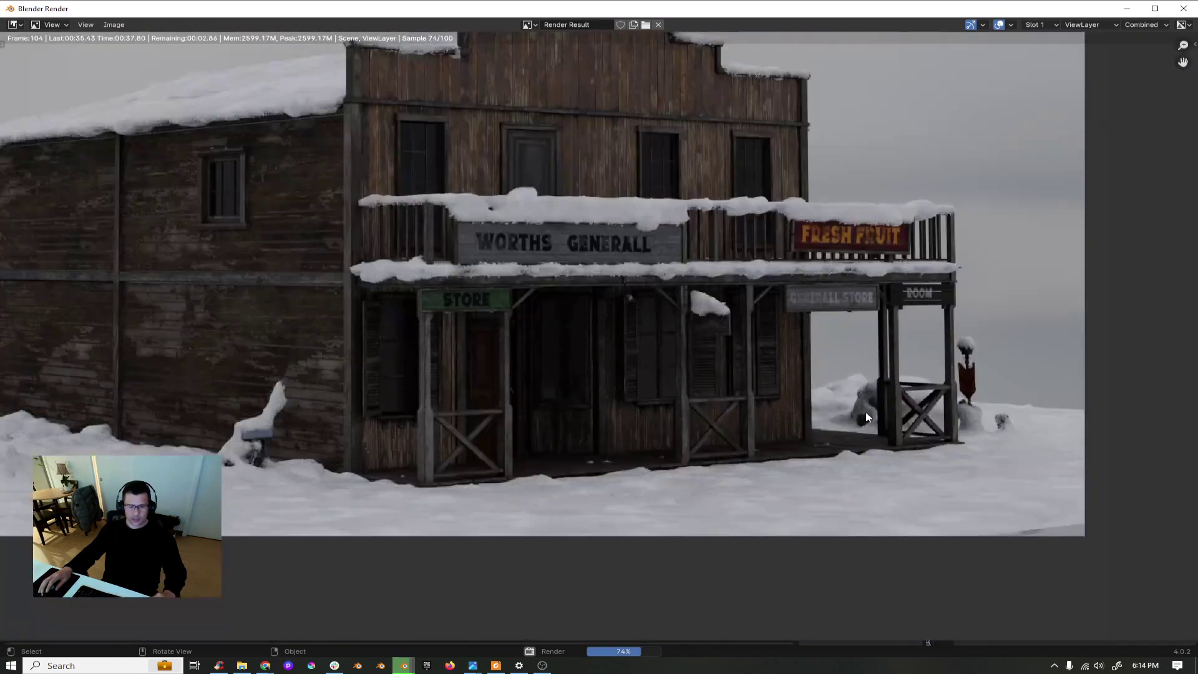
scroll(867, 412, down, 1)
scroll(867, 412, up, 2)
scroll(867, 418, down, 3)
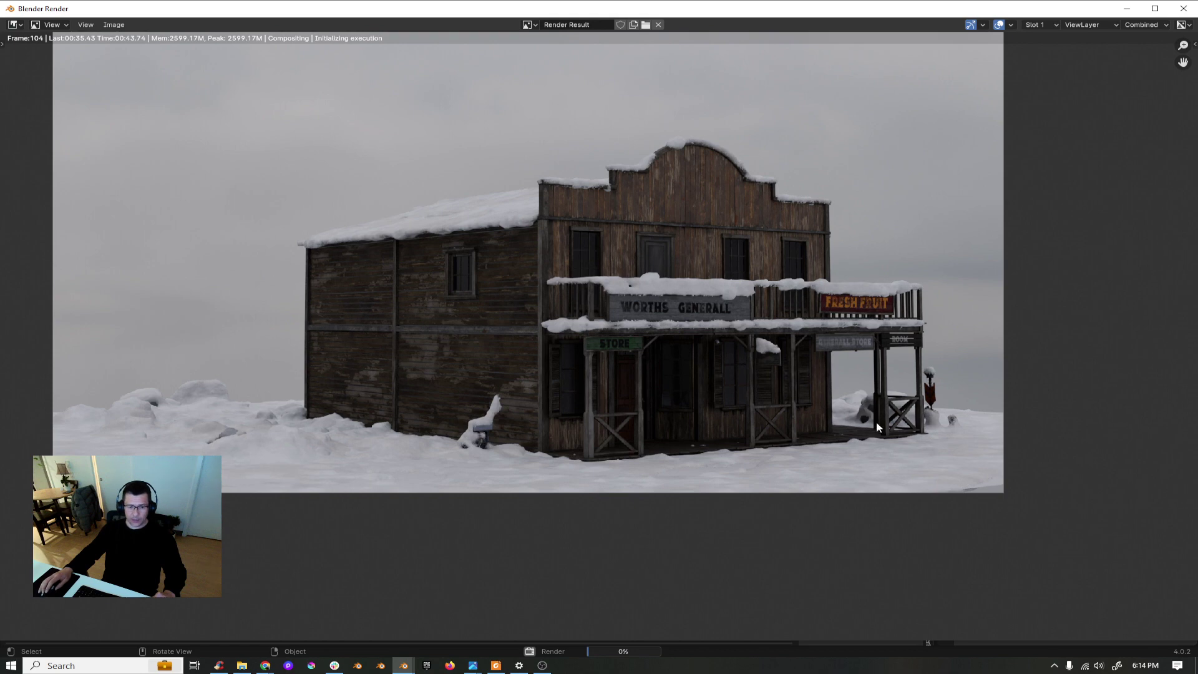
scroll(877, 428, up, 1)
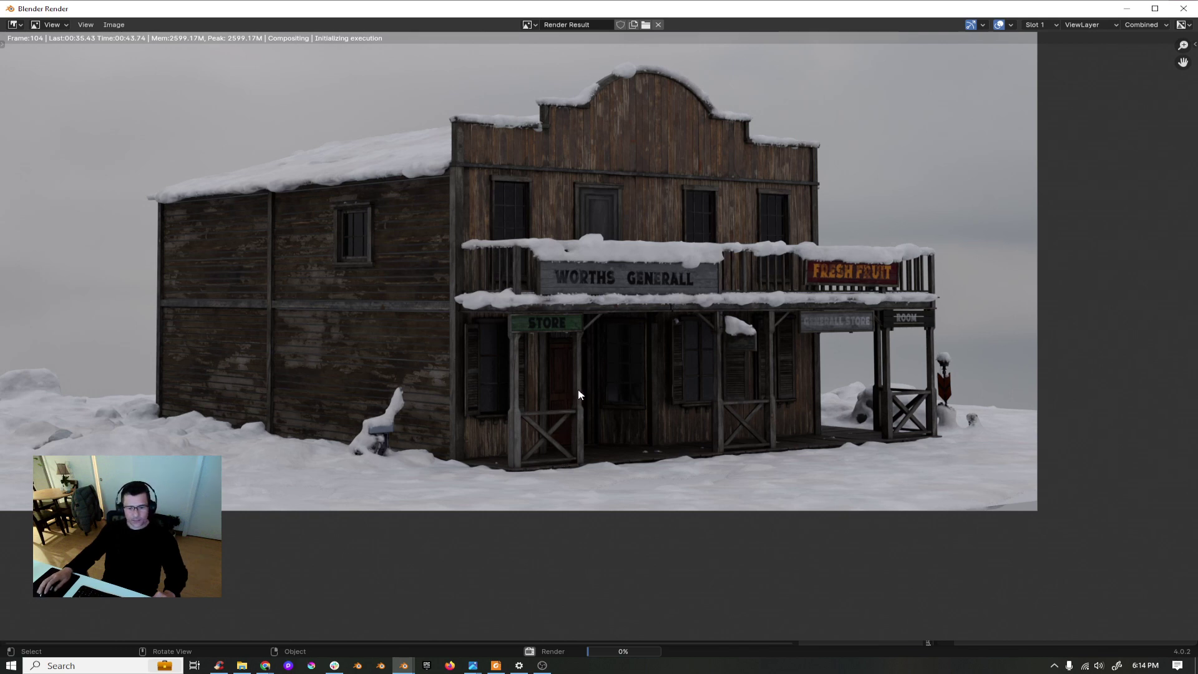
scroll(737, 462, up, 3)
scroll(669, 417, down, 4)
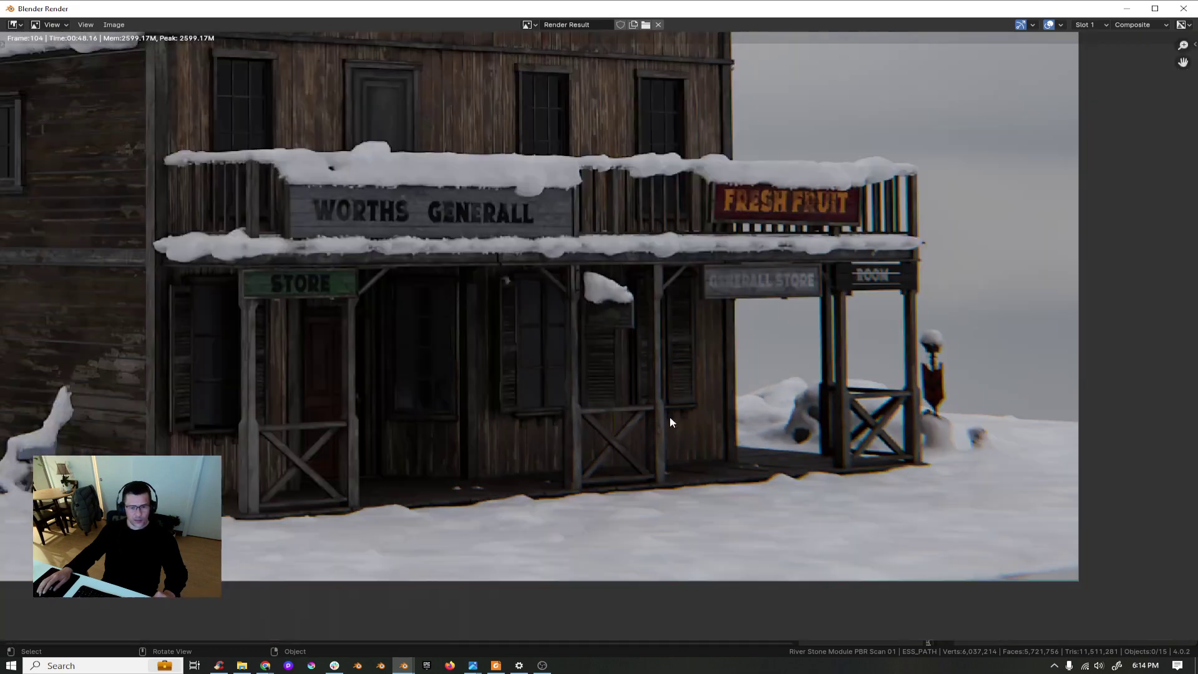
middle_drag(670, 417, 829, 427)
scroll(798, 417, down, 1)
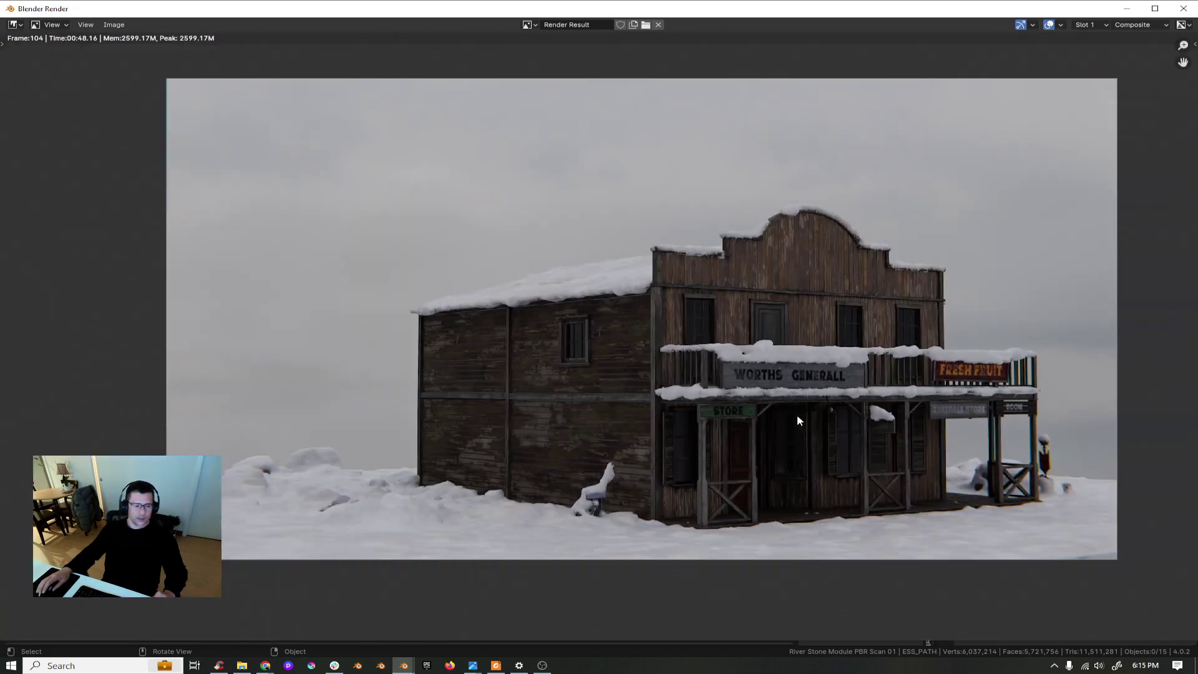
middle_drag(754, 413, 704, 434)
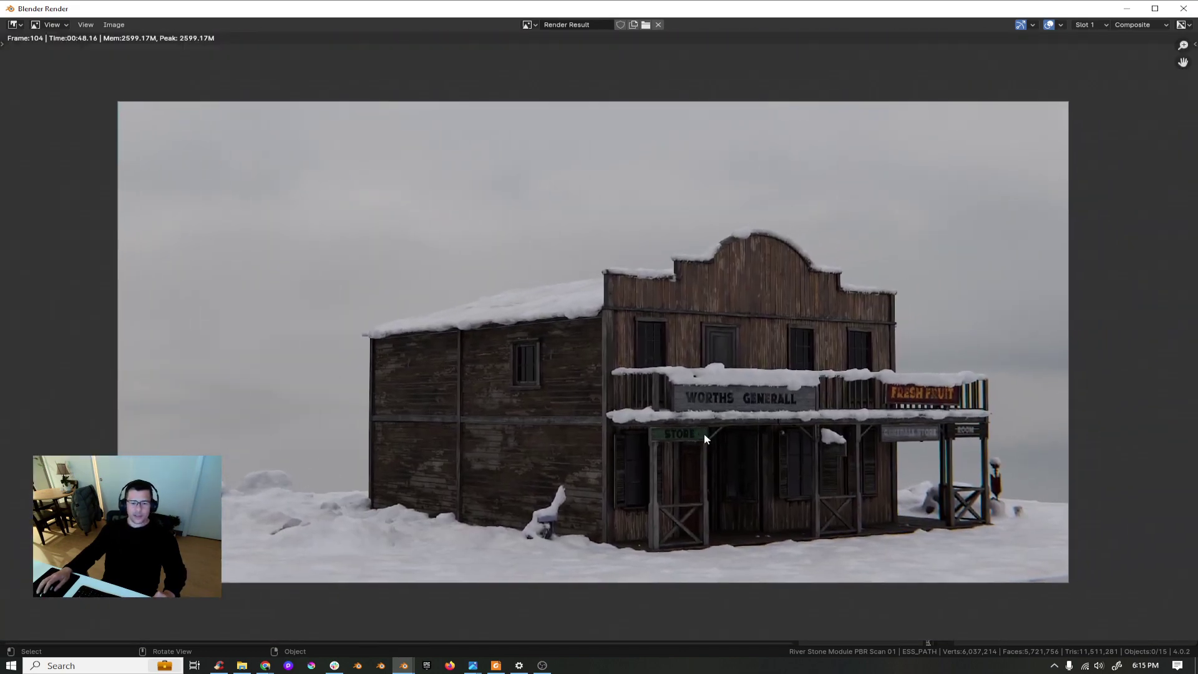